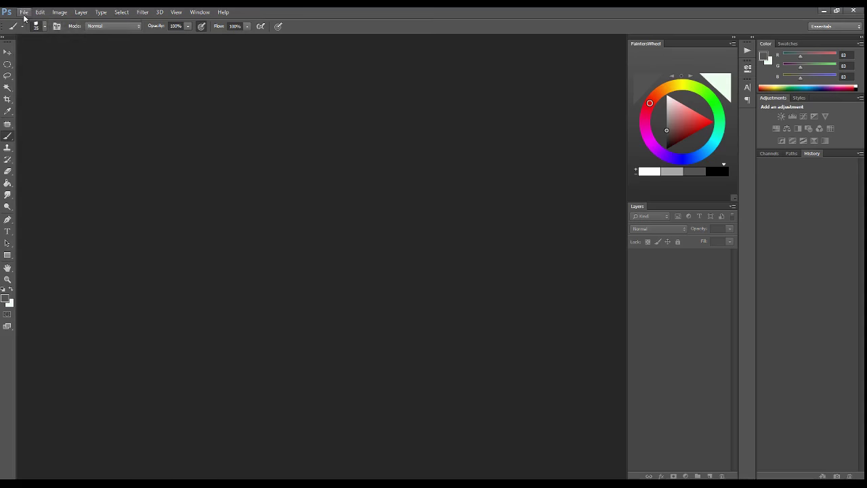
# - Create a new Photoshop canvas with the chosen document size
pyautogui.click(24, 11)
pyautogui.click(34, 20)
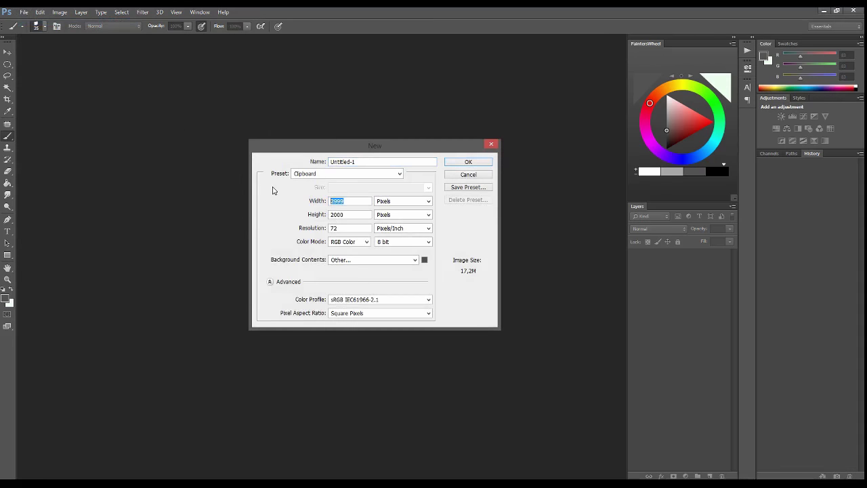
pyautogui.write('2')
pyautogui.click(458, 163)
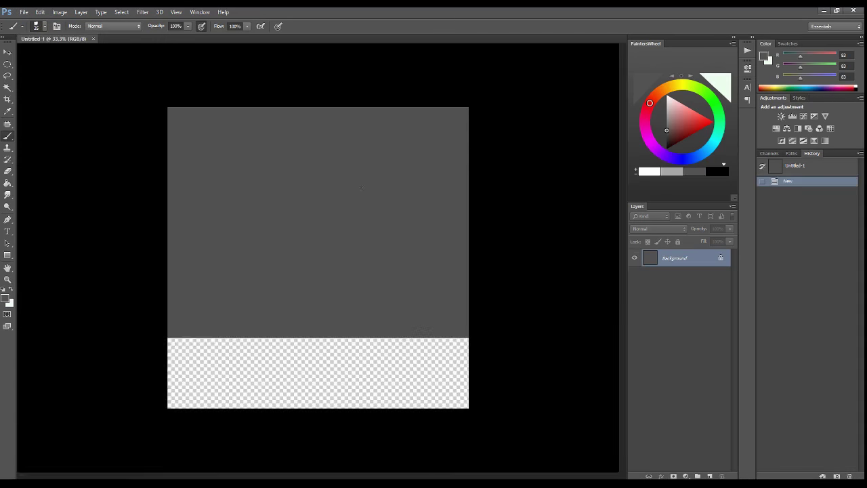
# - Add a new layer, zoom in, and draw a straight horizontal line across the canvas
pyautogui.press('d')
pyautogui.click(710, 476)
pyautogui.press('z')
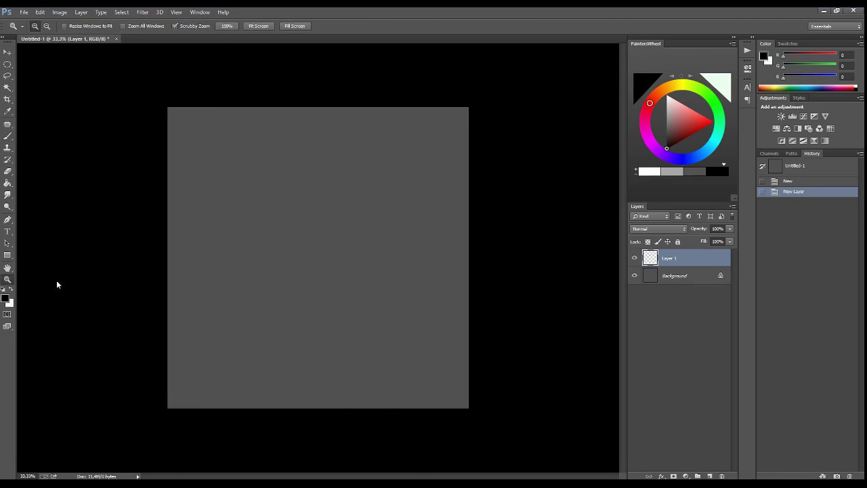
pyautogui.click(318, 255)
pyautogui.moveTo(537, 285); pyautogui.dragTo(107, 284)
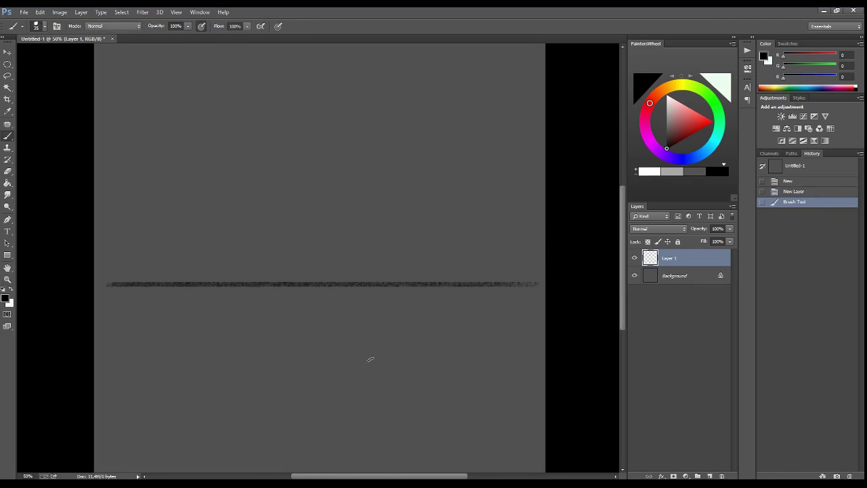
# - Duplicate the line into evenly spaced parallel copies and merge them into one layer
pyautogui.click(8, 52)
pyautogui.moveTo(348, 304)
pyautogui.mouseDown()
pyautogui.moveTo(262, 397)
pyautogui.moveTo(412, 278)
pyautogui.moveTo(471, 213)
pyautogui.mouseUp()
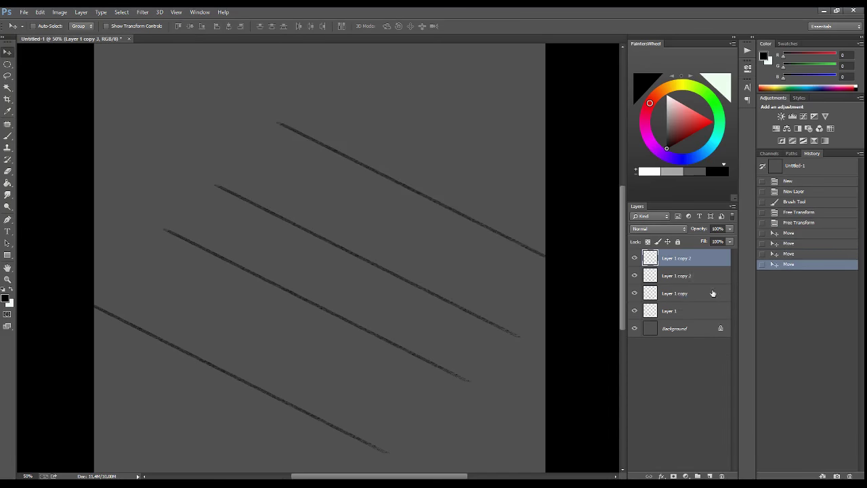
pyautogui.keyDown('shift'); pyautogui.click(713, 310); pyautogui.keyUp('shift')
pyautogui.click(310, 26)
pyautogui.click(272, 26)
pyautogui.hotkey('ctrl', 'e')
# - Copy and mirror the lines into a faint crossing grid, then add a new empty layer
pyautogui.moveTo(355, 331); pyautogui.dragTo(380, 321)
pyautogui.hotkey('ctrl', 'e')
pyautogui.press('2')
pyautogui.press('2')
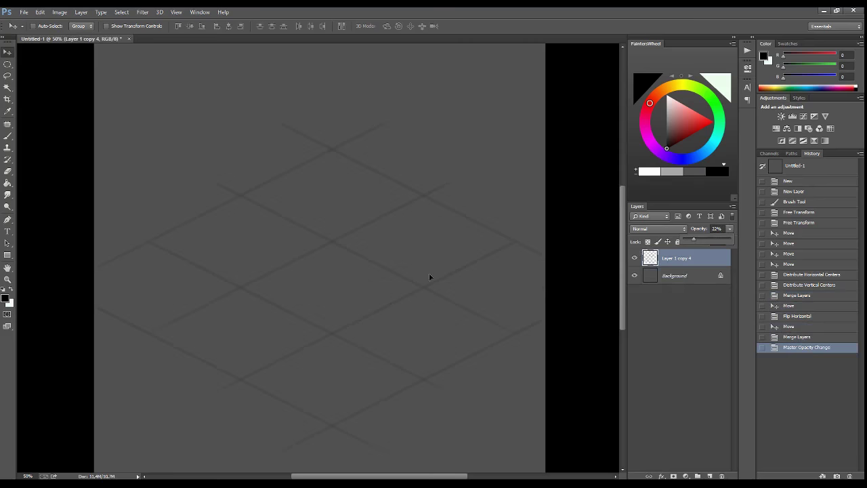
pyautogui.moveTo(429, 276); pyautogui.dragTo(420, 302)
pyautogui.hotkey('ctrl', 'shift', 'alt', 'n')
pyautogui.press('b')
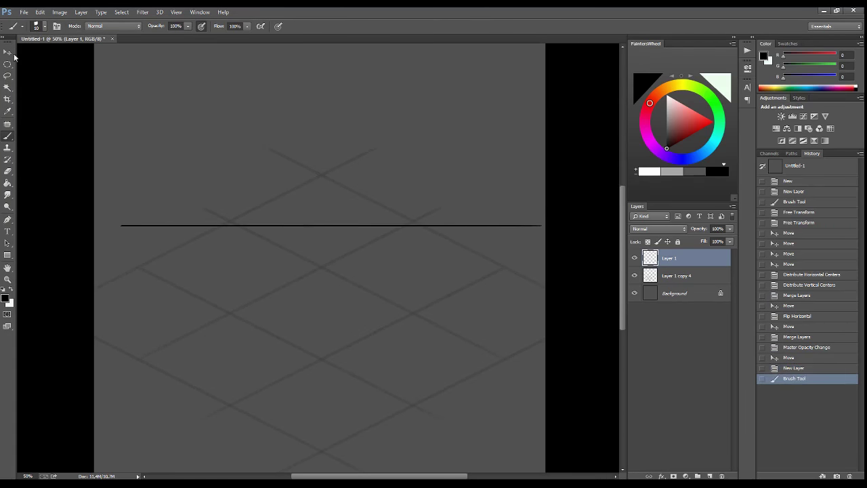
# - Rotate the horizontal line into a steep diagonal and nudge it down
pyautogui.hotkey('ctrl', 't')
pyautogui.click(40, 11)
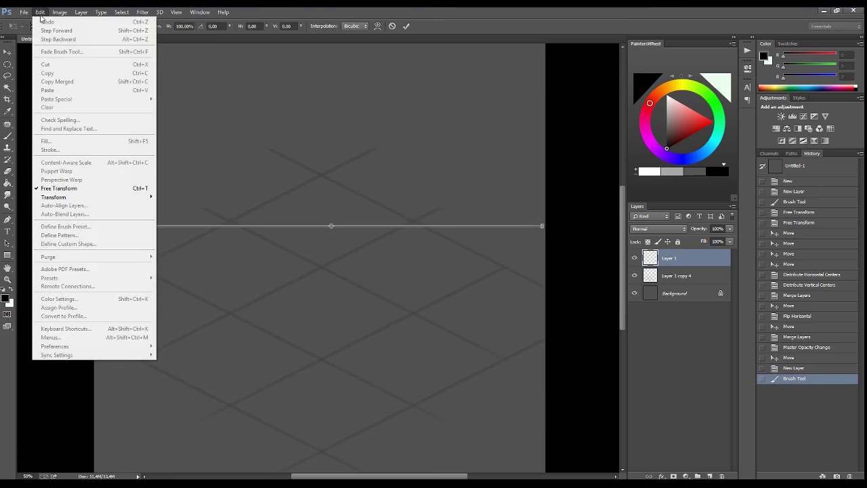
pyautogui.click(81, 192)
pyautogui.moveTo(75, 292); pyautogui.dragTo(33, 52)
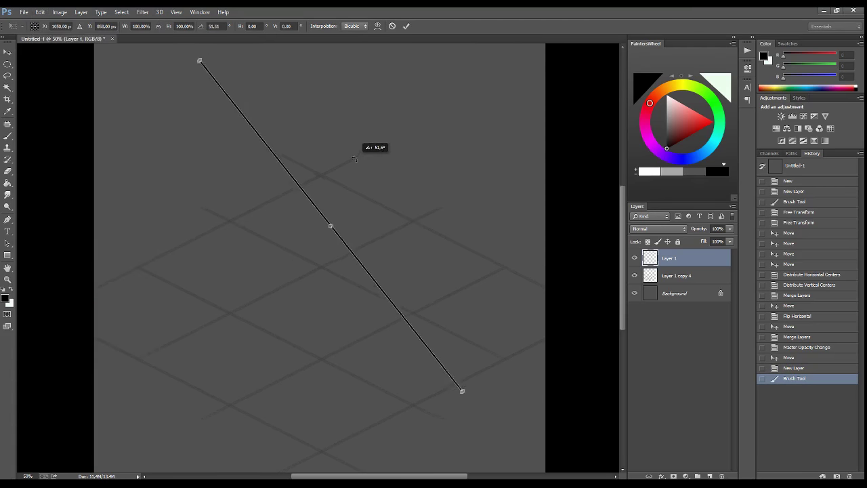
pyautogui.click(8, 52)
pyautogui.click(381, 188)
pyautogui.moveTo(351, 161); pyautogui.dragTo(356, 204)
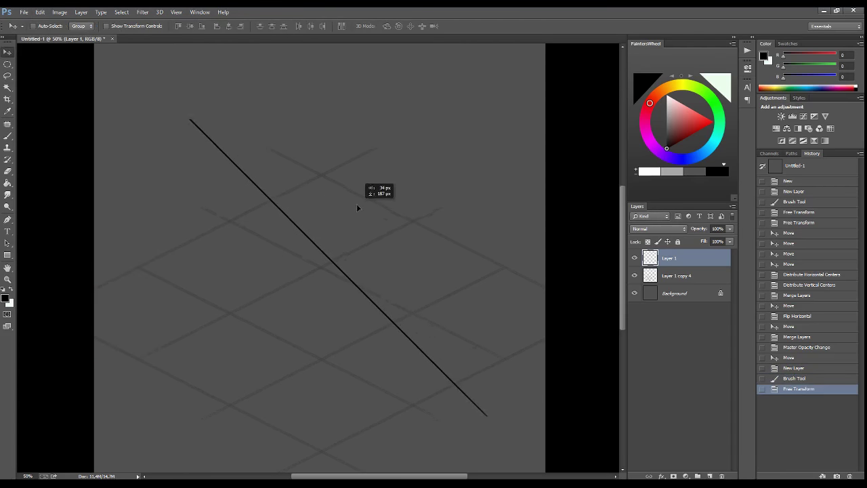
# - Squash the diagonal line to 50% height and move it down-right
pyautogui.write('50')
pyautogui.press('Return')
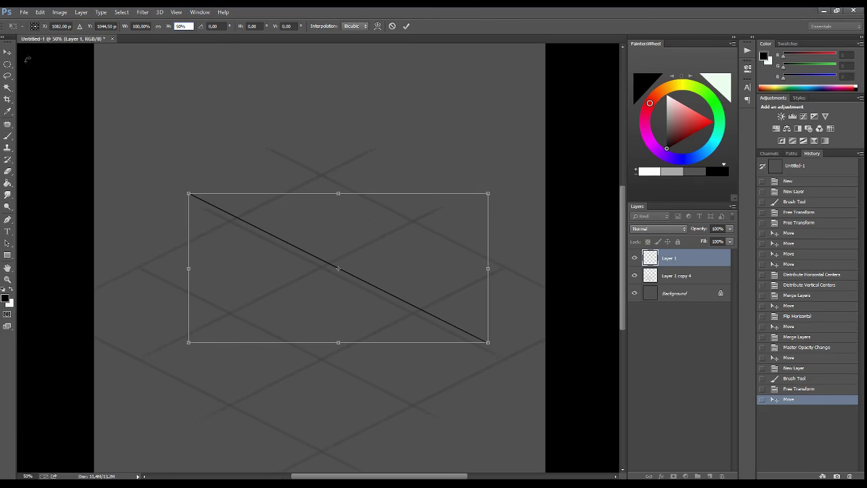
pyautogui.click(8, 51)
pyautogui.click(387, 186)
pyautogui.moveTo(357, 210)
pyautogui.mouseDown()
pyautogui.moveTo(382, 231)
pyautogui.moveTo(323, 286)
pyautogui.mouseUp()
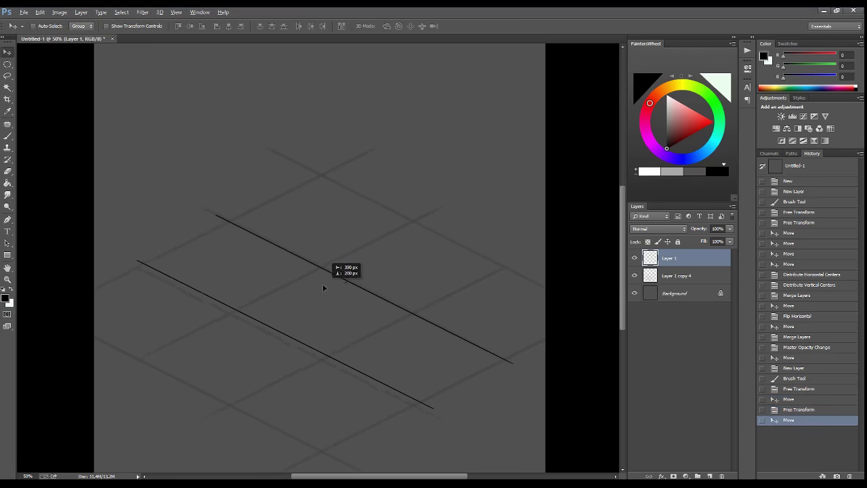
# - Duplicate the line into evenly spaced parallel copies merged onto one layer
pyautogui.moveTo(384, 286)
pyautogui.mouseDown()
pyautogui.moveTo(303, 340)
pyautogui.moveTo(502, 207)
pyautogui.mouseUp()
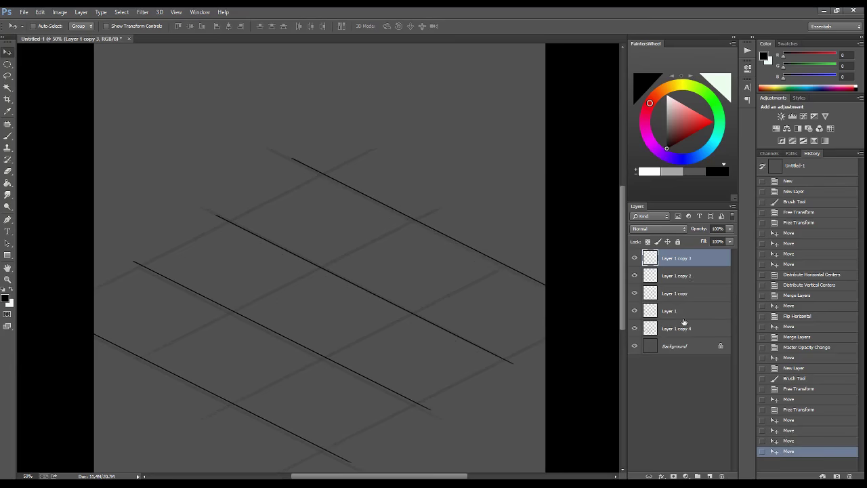
pyautogui.keyDown('shift'); pyautogui.click(678, 311); pyautogui.keyUp('shift')
pyautogui.click(310, 26)
pyautogui.click(272, 26)
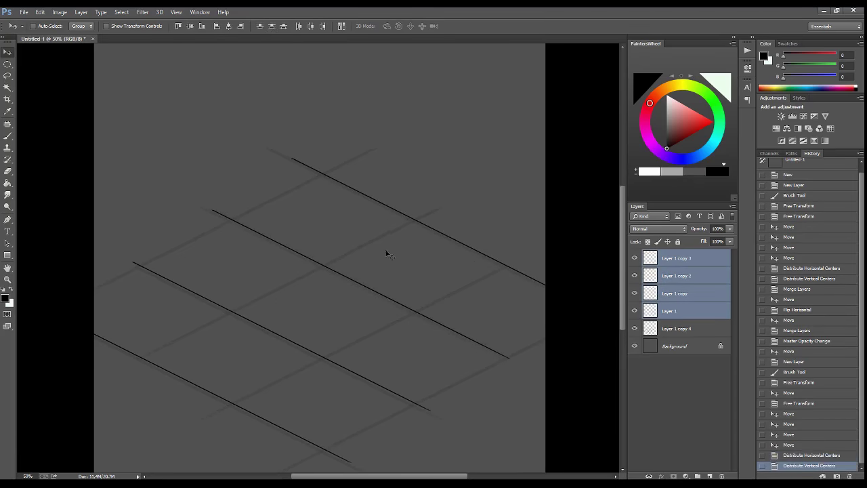
pyautogui.hotkey('ctrl', 'e')
# - Copy and flip the line set horizontally, center both sets, and merge them into one grid
pyautogui.moveTo(387, 252)
pyautogui.mouseDown()
pyautogui.moveTo(407, 250)
pyautogui.moveTo(367, 329)
pyautogui.mouseUp()
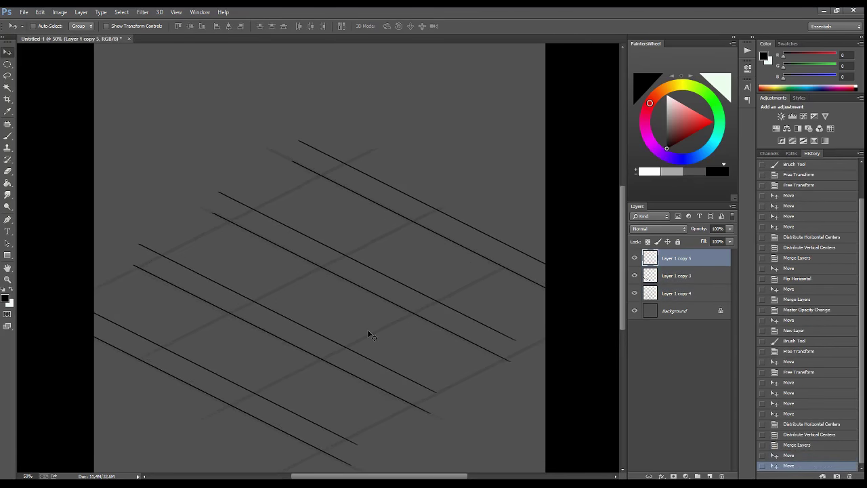
pyautogui.click(40, 12)
pyautogui.click(183, 296)
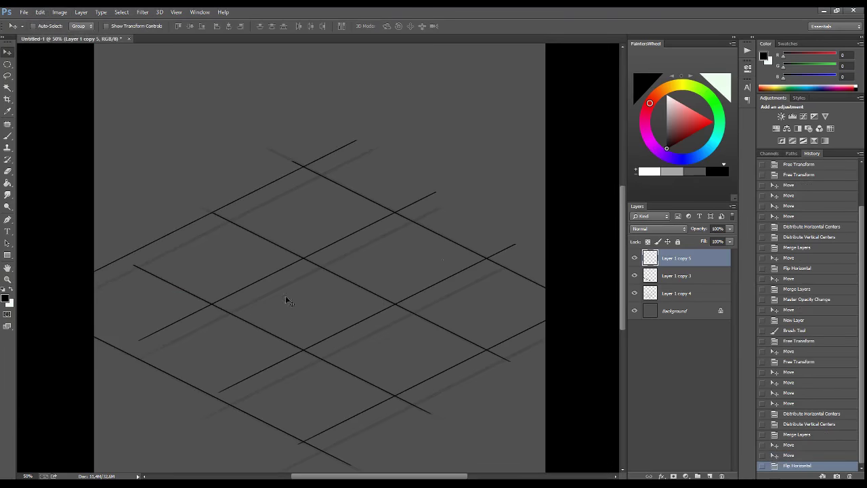
pyautogui.keyDown('shift'); pyautogui.click(687, 277); pyautogui.keyUp('shift')
pyautogui.click(228, 26)
pyautogui.click(190, 26)
pyautogui.hotkey('ctrl', 'e')
pyautogui.moveTo(377, 350); pyautogui.dragTo(385, 267)
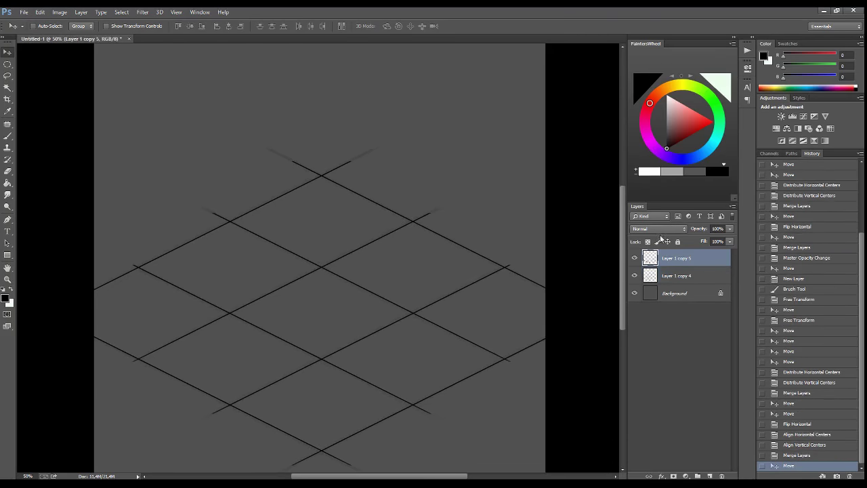
# - Fade the new grid to 16% opacity and add an empty layer above it
pyautogui.moveTo(700, 240); pyautogui.dragTo(697, 240)
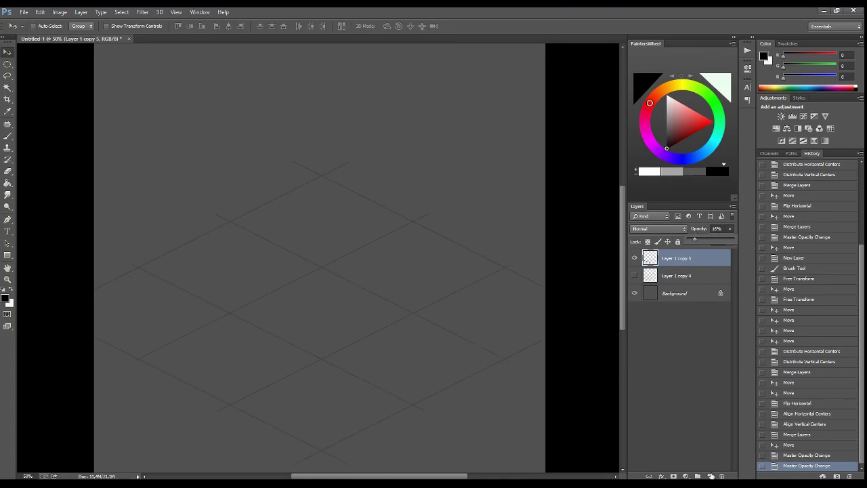
pyautogui.hotkey('ctrl', 'shift', 'alt', 'n')
pyautogui.press('b')
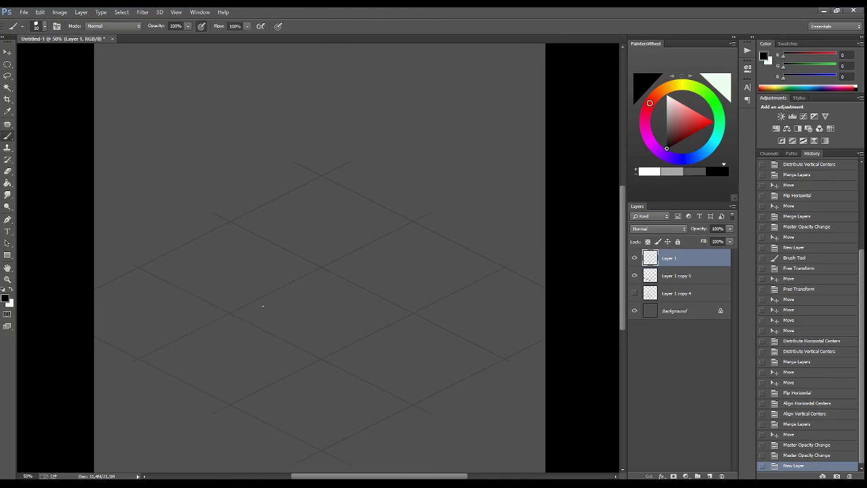
# - Sketch the isometric box edges, posts and top outline with the brush
pyautogui.moveTo(237, 309)
pyautogui.mouseDown()
pyautogui.moveTo(229, 248)
pyautogui.moveTo(285, 339)
pyautogui.moveTo(327, 353)
pyautogui.moveTo(406, 312)
pyautogui.moveTo(412, 230)
pyautogui.mouseUp()
pyautogui.moveTo(319, 265); pyautogui.dragTo(318, 195)
pyautogui.moveTo(405, 310); pyautogui.dragTo(323, 268)
pyautogui.moveTo(323, 268)
pyautogui.mouseDown()
pyautogui.moveTo(248, 305)
pyautogui.moveTo(323, 268)
pyautogui.mouseUp()
pyautogui.moveTo(234, 252)
pyautogui.mouseDown()
pyautogui.moveTo(230, 222)
pyautogui.moveTo(290, 195)
pyautogui.mouseUp()
pyautogui.moveTo(278, 202)
pyautogui.mouseDown()
pyautogui.moveTo(330, 175)
pyautogui.moveTo(419, 220)
pyautogui.mouseUp()
# - Thicken the cube's bottom, top-left, side posts and front edges
pyautogui.moveTo(240, 317); pyautogui.dragTo(329, 358)
pyautogui.moveTo(251, 217)
pyautogui.mouseDown()
pyautogui.moveTo(328, 174)
pyautogui.moveTo(230, 225)
pyautogui.mouseUp()
pyautogui.moveTo(233, 249); pyautogui.dragTo(234, 295)
pyautogui.moveTo(416, 246); pyautogui.dragTo(410, 310)
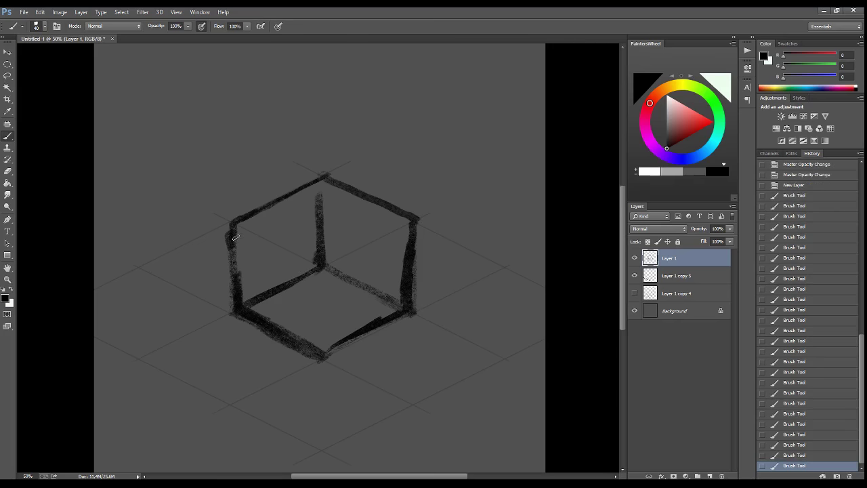
pyautogui.moveTo(321, 265)
pyautogui.mouseDown()
pyautogui.moveTo(324, 357)
pyautogui.moveTo(416, 220)
pyautogui.mouseUp()
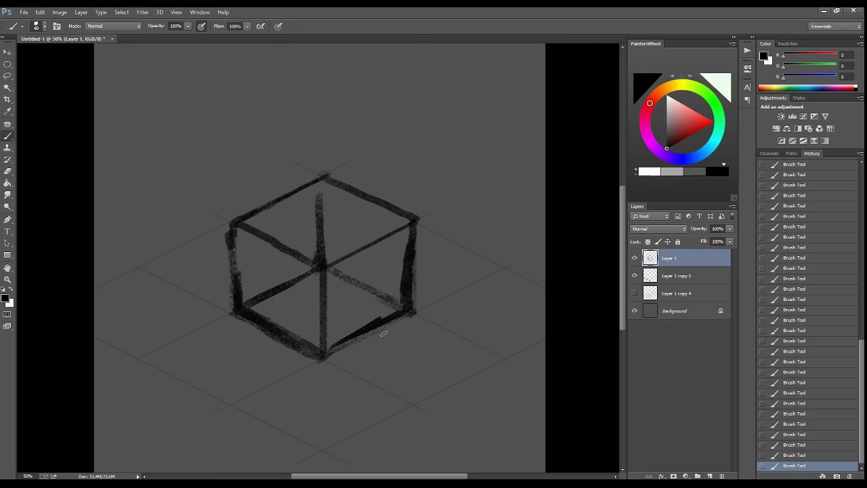
# - On a new layer with a larger brush, draw an arch shape for the lid
pyautogui.hotkey('ctrl', 'shift', 'alt', 'n')
pyautogui.press(']')
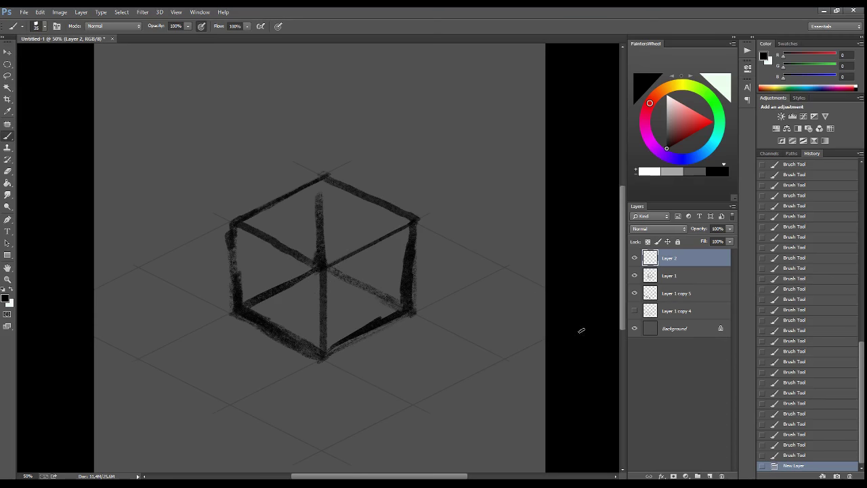
pyautogui.click(711, 476)
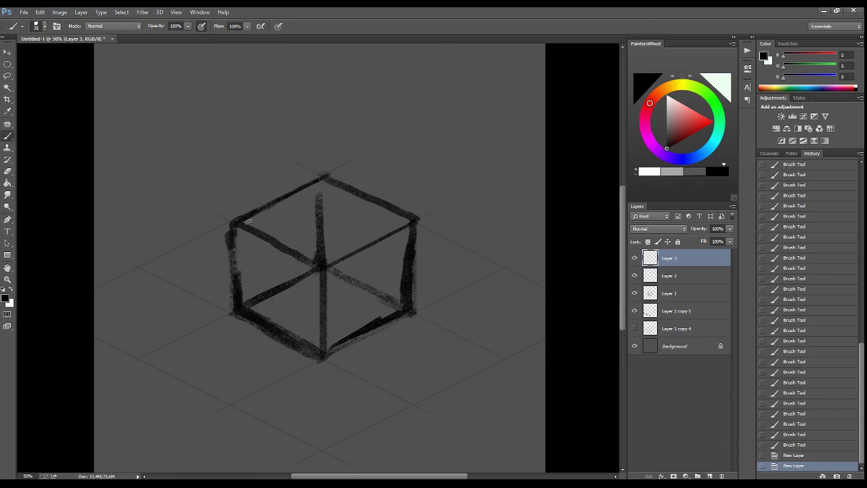
pyautogui.moveTo(151, 193); pyautogui.dragTo(151, 184)
pyautogui.moveTo(151, 301); pyautogui.dragTo(258, 184)
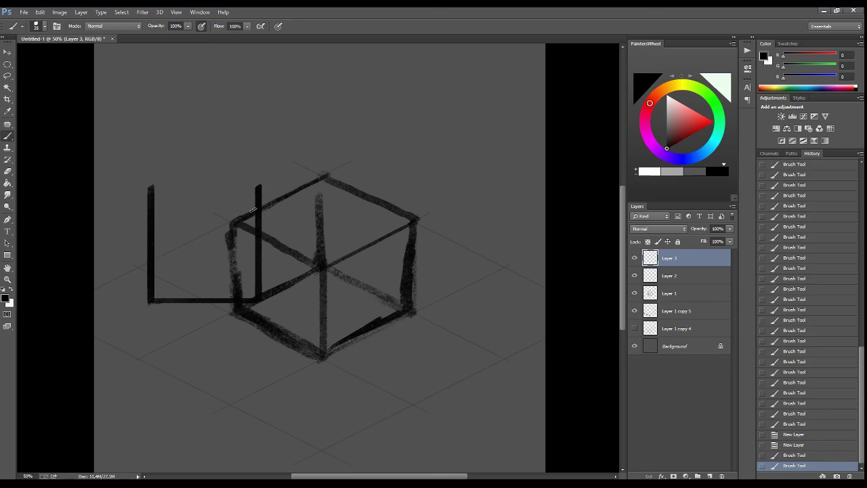
pyautogui.moveTo(151, 188)
pyautogui.mouseDown()
pyautogui.moveTo(173, 161)
pyautogui.moveTo(230, 152)
pyautogui.moveTo(259, 190)
pyautogui.moveTo(254, 177)
pyautogui.mouseUp()
pyautogui.moveTo(225, 150); pyautogui.dragTo(260, 188)
pyautogui.moveTo(155, 195); pyautogui.dragTo(155, 169)
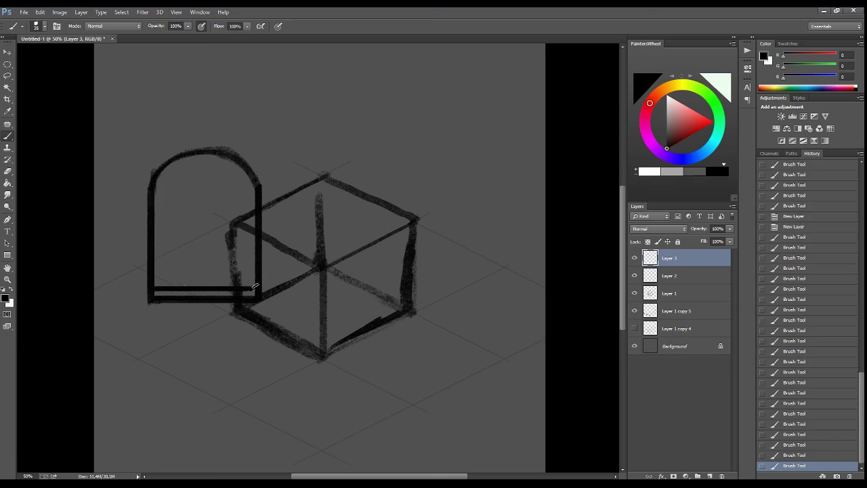
# - Erase the arch's doubled bottom line and skew the arch onto the cube's front face
pyautogui.press('e')
pyautogui.moveTo(257, 295); pyautogui.dragTo(146, 294)
pyautogui.press('v')
pyautogui.moveTo(244, 326); pyautogui.dragTo(323, 311)
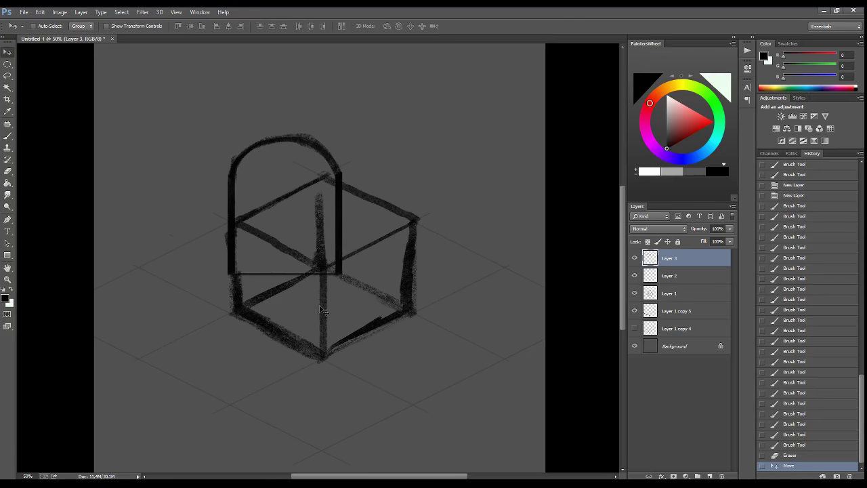
pyautogui.hotkey('ctrl', 't')
pyautogui.moveTo(343, 205)
pyautogui.mouseDown()
pyautogui.moveTo(329, 249)
pyautogui.moveTo(397, 347)
pyautogui.moveTo(315, 285)
pyautogui.mouseUp()
pyautogui.click(11, 51)
pyautogui.press('Return')
pyautogui.moveTo(290, 236); pyautogui.dragTo(311, 258)
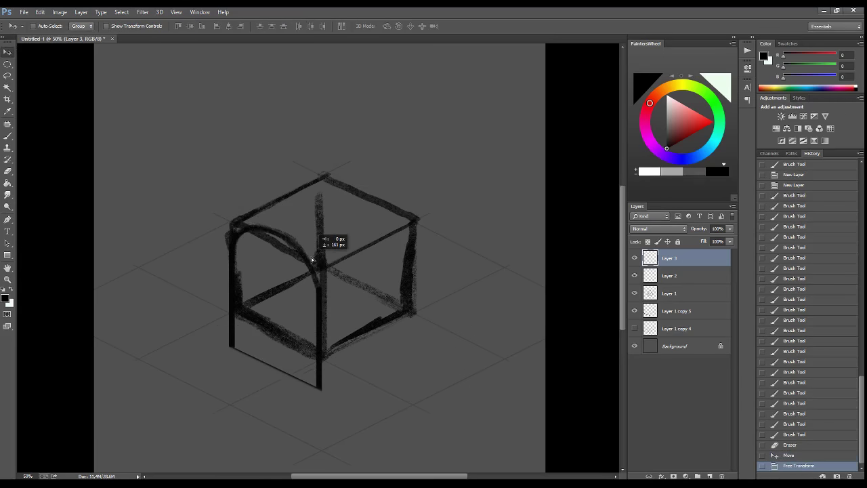
# - Erase stray lines, move the arched lid onto the box top, and merge the sketch layers
pyautogui.press('e')
pyautogui.moveTo(230, 332); pyautogui.dragTo(318, 376)
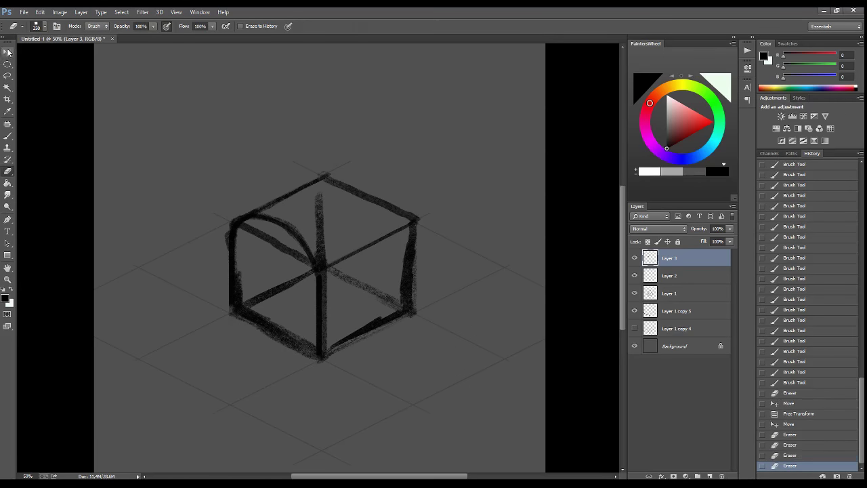
pyautogui.press('v')
pyautogui.moveTo(295, 305); pyautogui.dragTo(390, 253)
pyautogui.keyDown('shift'); pyautogui.click(684, 293); pyautogui.keyUp('shift')
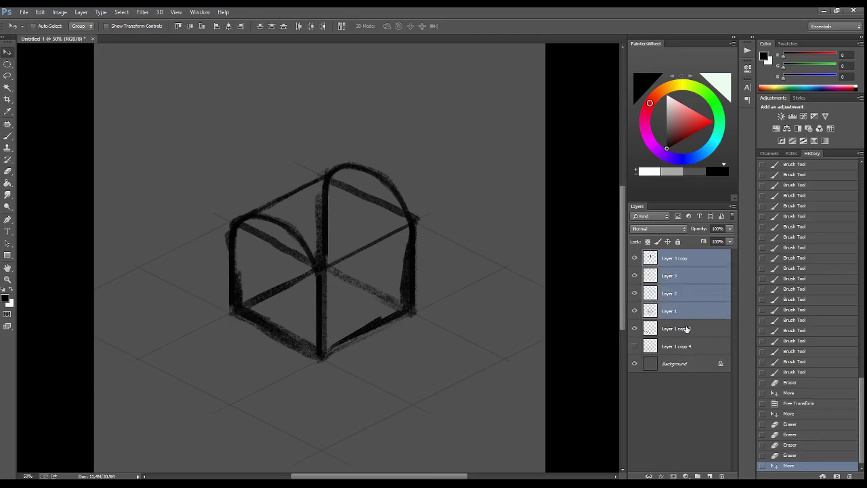
pyautogui.hotkey('ctrl', 'e')
# - On a new layer, brush plank lines across the chest's top and right face
pyautogui.press('b')
pyautogui.hotkey('ctrl', 'shift', 'alt', 'n')
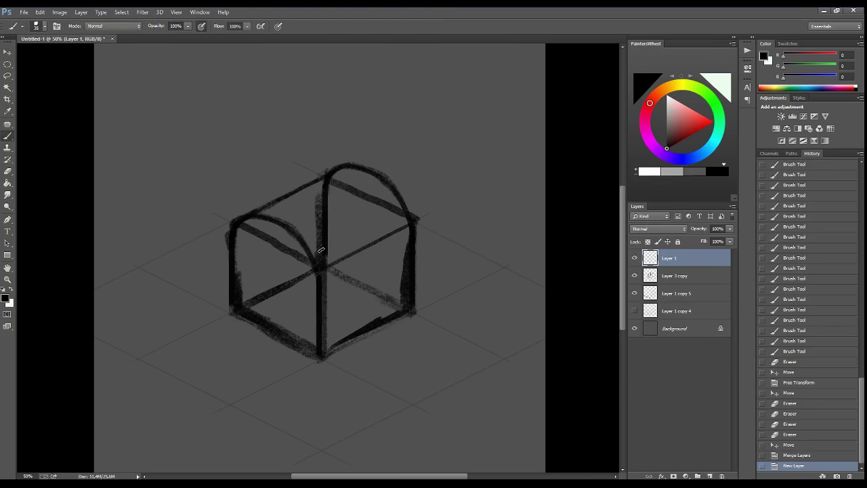
pyautogui.moveTo(328, 242); pyautogui.dragTo(397, 204)
pyautogui.moveTo(328, 217); pyautogui.dragTo(395, 183)
pyautogui.moveTo(272, 218); pyautogui.dragTo(321, 192)
pyautogui.moveTo(326, 290); pyautogui.dragTo(404, 250)
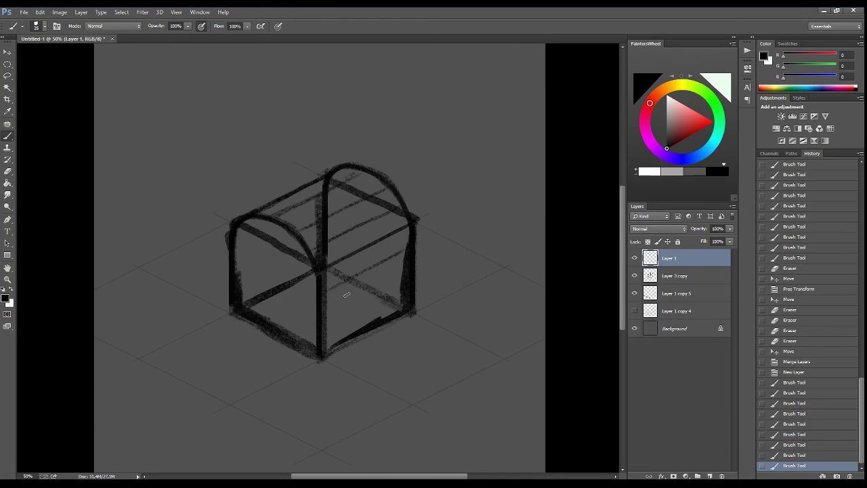
pyautogui.moveTo(324, 313); pyautogui.dragTo(403, 272)
pyautogui.moveTo(327, 335); pyautogui.dragTo(400, 297)
# - With the canvas flipped horizontally, add plank lines to the other side face, then flip back
pyautogui.hotkey('ctrl', 'shift', 'h')
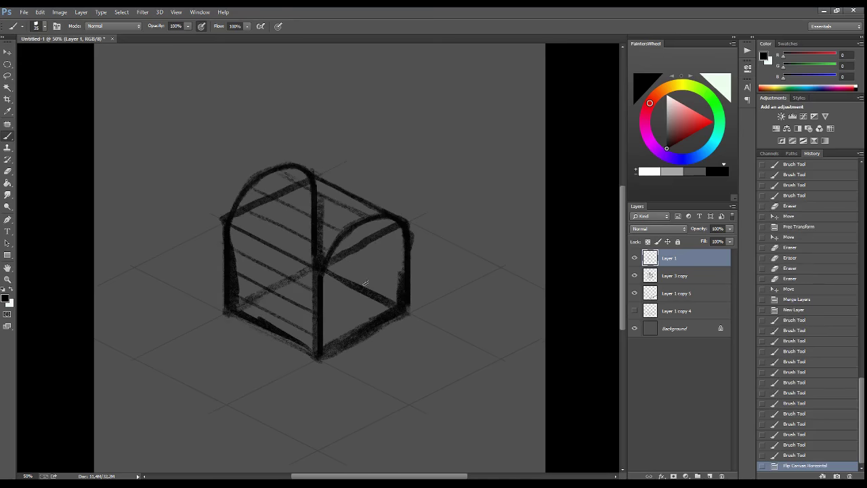
pyautogui.moveTo(322, 247); pyautogui.dragTo(395, 285)
pyautogui.moveTo(323, 271); pyautogui.dragTo(403, 286)
pyautogui.moveTo(322, 299); pyautogui.dragTo(377, 328)
pyautogui.hotkey('ctrl', 'shift', 'h')
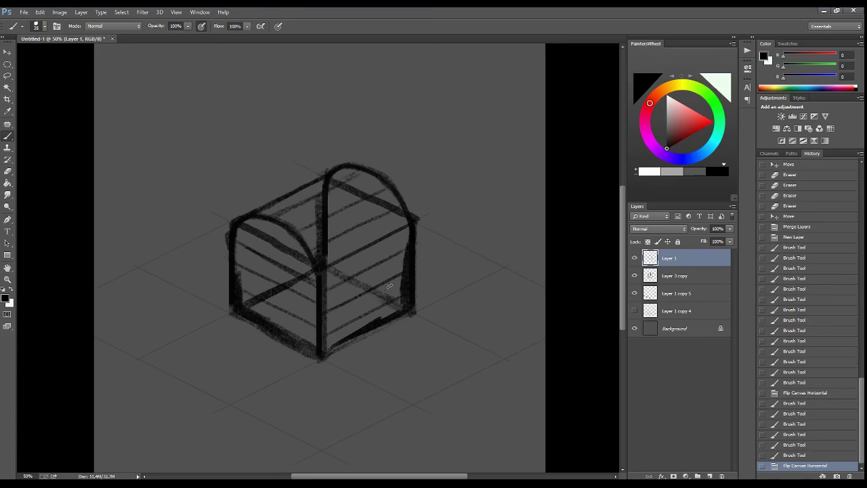
# - Shrink the plank lines and box outline together and reposition the chest
pyautogui.keyDown('ctrl'); pyautogui.click(652, 276); pyautogui.keyUp('ctrl')
pyautogui.hotkey('ctrl', 't')
pyautogui.moveTo(371, 222); pyautogui.dragTo(371, 235)
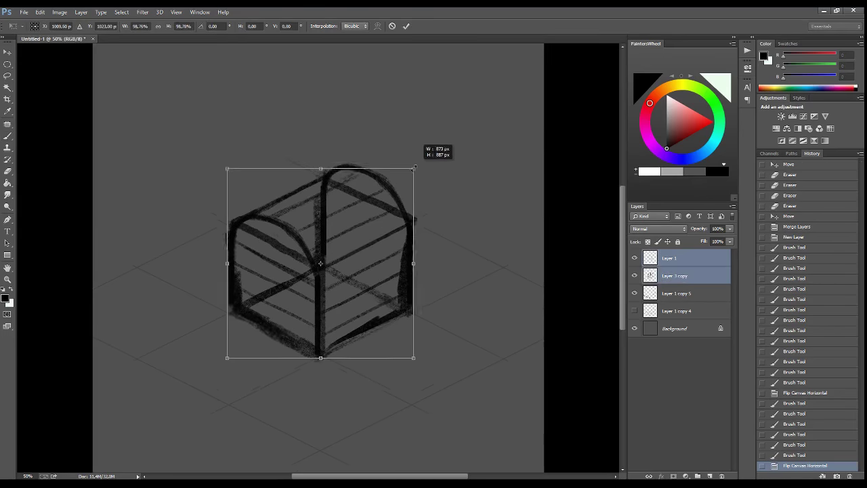
pyautogui.moveTo(411, 176); pyautogui.dragTo(400, 188)
pyautogui.moveTo(380, 227); pyautogui.dragTo(372, 237)
pyautogui.press('v')
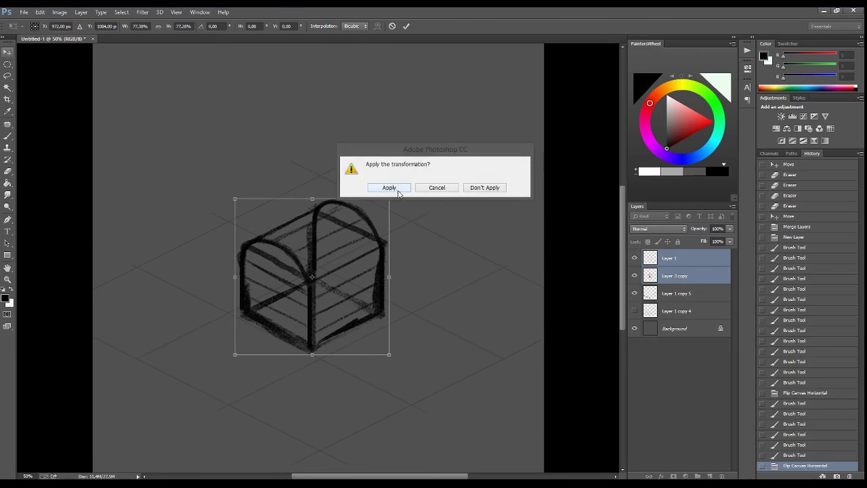
pyautogui.click(387, 188)
pyautogui.moveTo(340, 287)
pyautogui.mouseDown()
pyautogui.moveTo(364, 300)
pyautogui.moveTo(377, 290)
pyautogui.mouseUp()
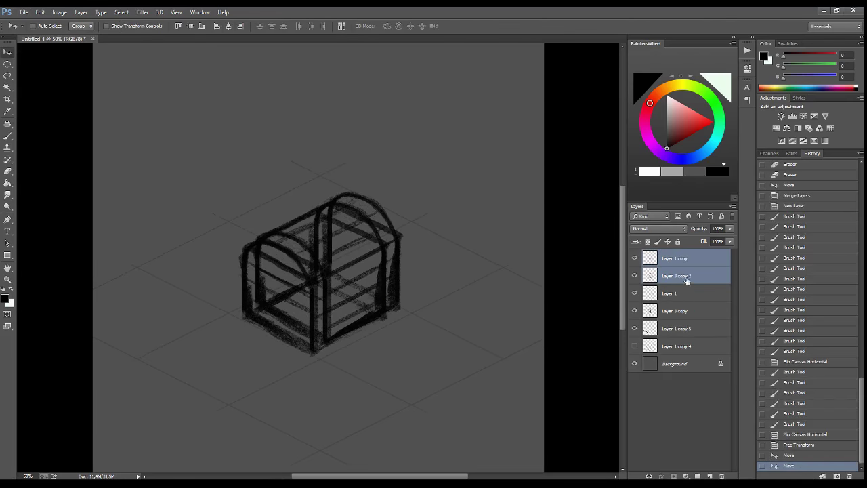
# - Erase unwanted box lines and merge all chest sketch layers into one
pyautogui.click(678, 276)
pyautogui.press('e')
pyautogui.moveTo(357, 214)
pyautogui.mouseDown()
pyautogui.moveTo(387, 339)
pyautogui.moveTo(313, 315)
pyautogui.moveTo(250, 233)
pyautogui.mouseUp()
pyautogui.hotkey('alt', ']')
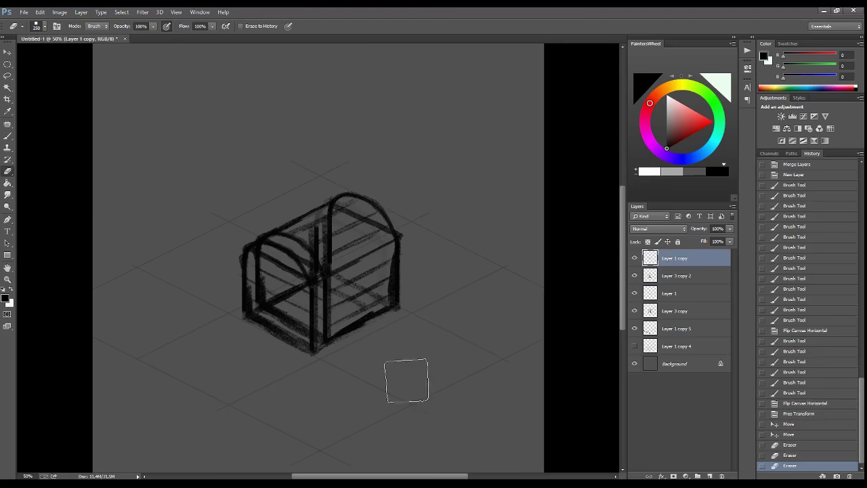
pyautogui.hotkey('alt', '[')
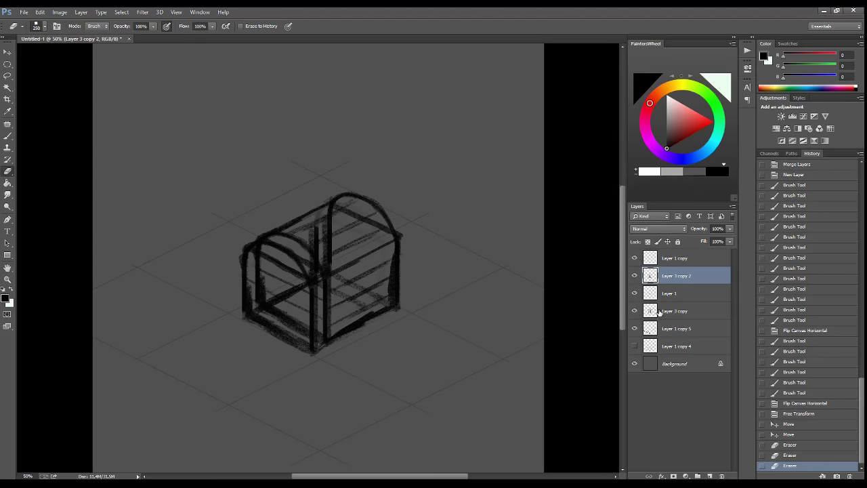
pyautogui.click(660, 312)
pyautogui.keyDown('shift'); pyautogui.click(677, 258); pyautogui.keyUp('shift')
pyautogui.hotkey('ctrl', 'e')
pyautogui.click(635, 258)
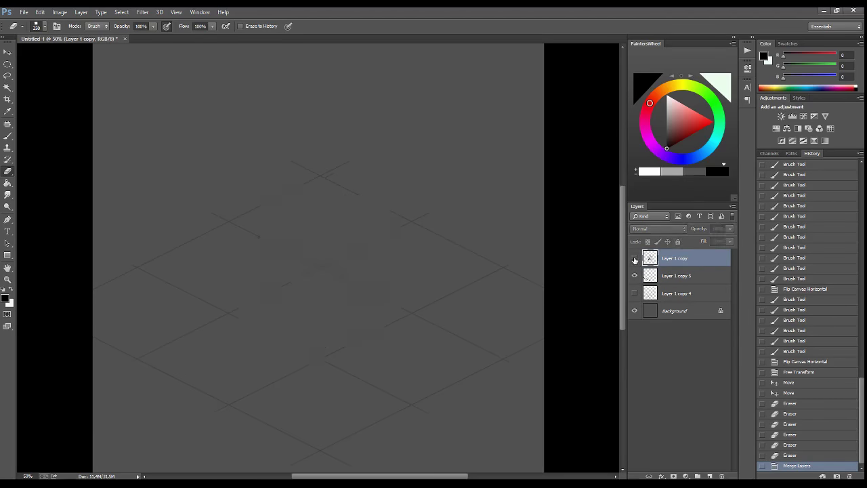
# - Scale the merged chest sketch to about 87% and add a new empty layer
pyautogui.hotkey('ctrl', 't')
pyautogui.moveTo(412, 190); pyautogui.dragTo(392, 211)
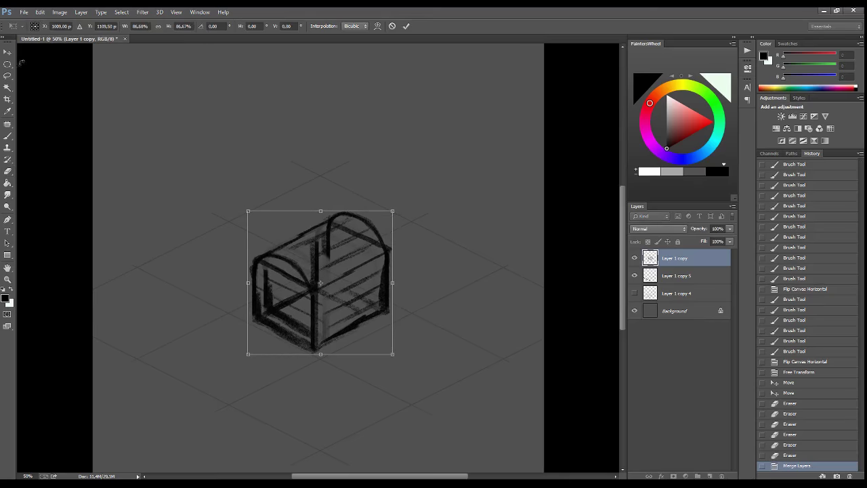
pyautogui.hotkey('ctrl', 'shift', 'alt', 'n')
pyautogui.press('Return')
# - Choose a different brush shape, test a stroke, and pick brown on the colour wheel
pyautogui.press('b')
pyautogui.rightClick(511, 311)
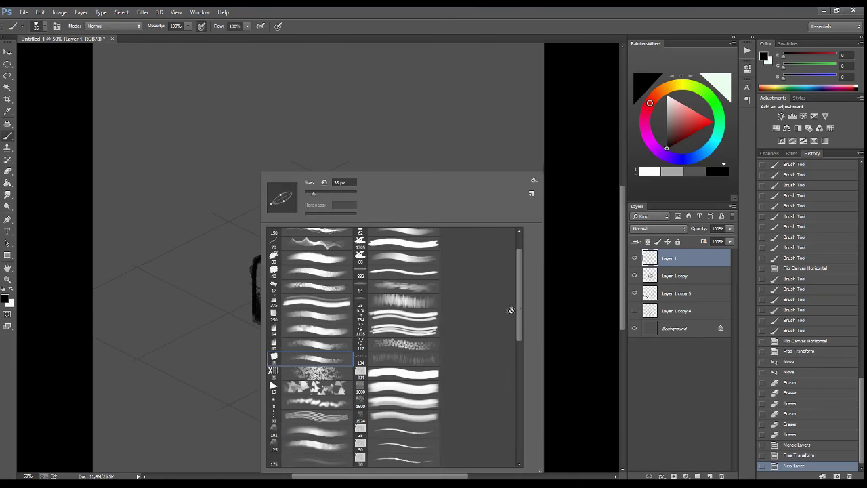
pyautogui.scroll(2, 519, 273)
pyautogui.doubleClick(300, 376)
pyautogui.moveTo(387, 258); pyautogui.dragTo(387, 290)
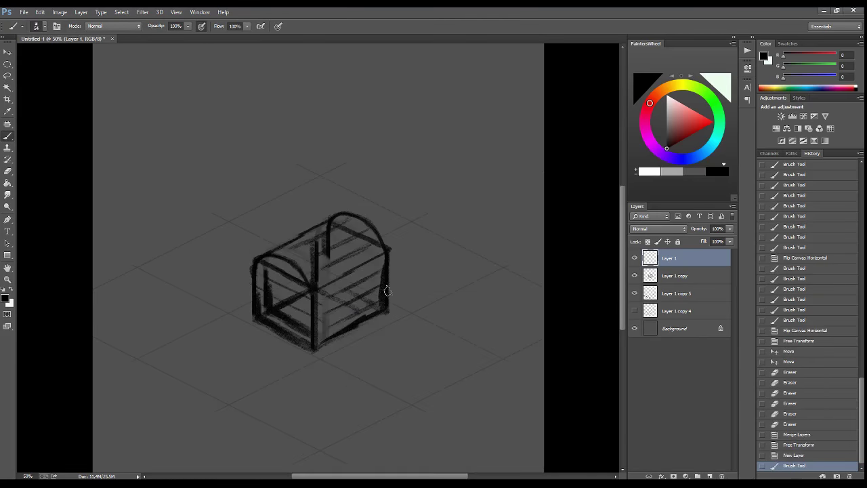
pyautogui.click(655, 98)
pyautogui.click(677, 131)
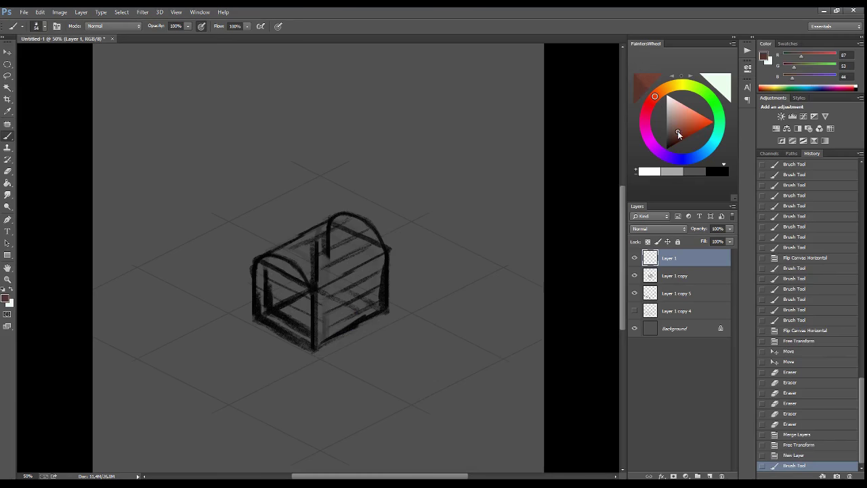
# - On a new Hard Light layer, paint brown across the chest's front and lid
pyautogui.click(710, 477)
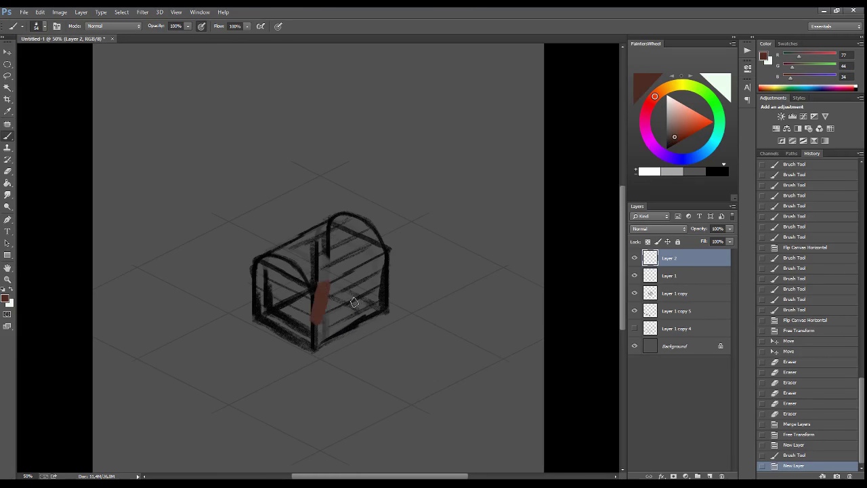
pyautogui.moveTo(354, 303)
pyautogui.mouseDown()
pyautogui.moveTo(380, 271)
pyautogui.moveTo(383, 280)
pyautogui.mouseUp()
pyautogui.click(658, 228)
pyautogui.click(654, 352)
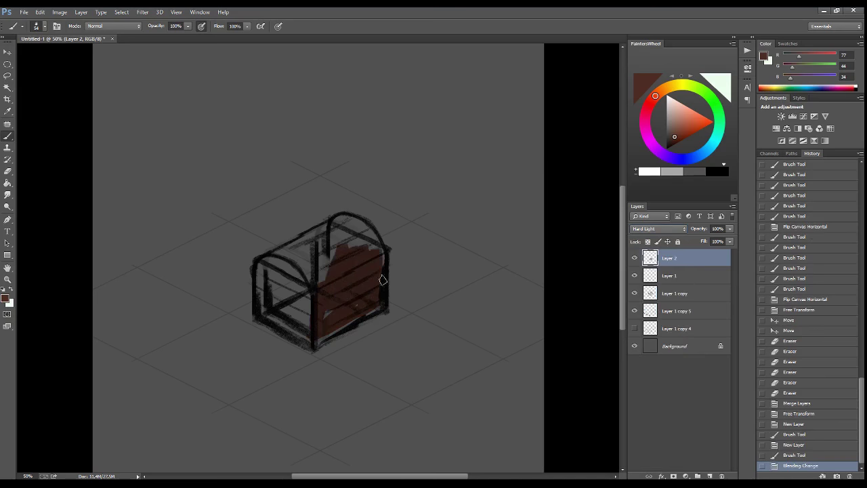
pyautogui.moveTo(260, 293); pyautogui.dragTo(365, 254)
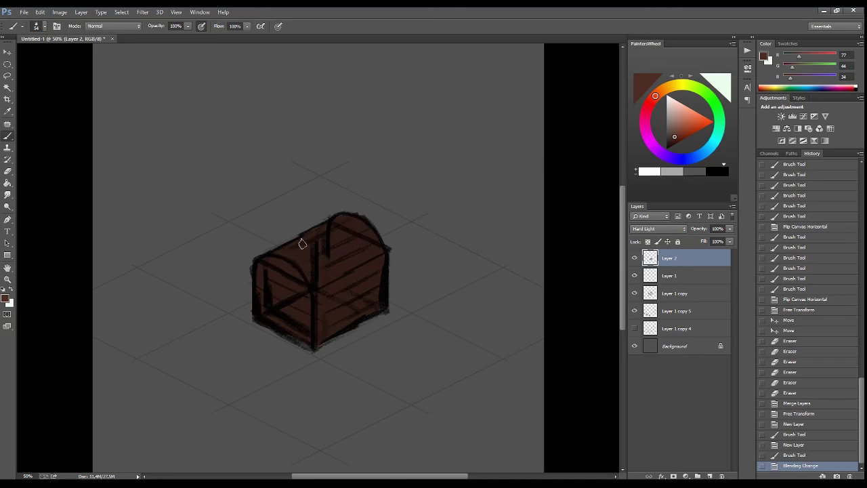
pyautogui.moveTo(303, 243); pyautogui.dragTo(303, 243)
# - Paint the chest lid yellow, then cover it and its edges with olive
pyautogui.moveTo(666, 101); pyautogui.dragTo(677, 89)
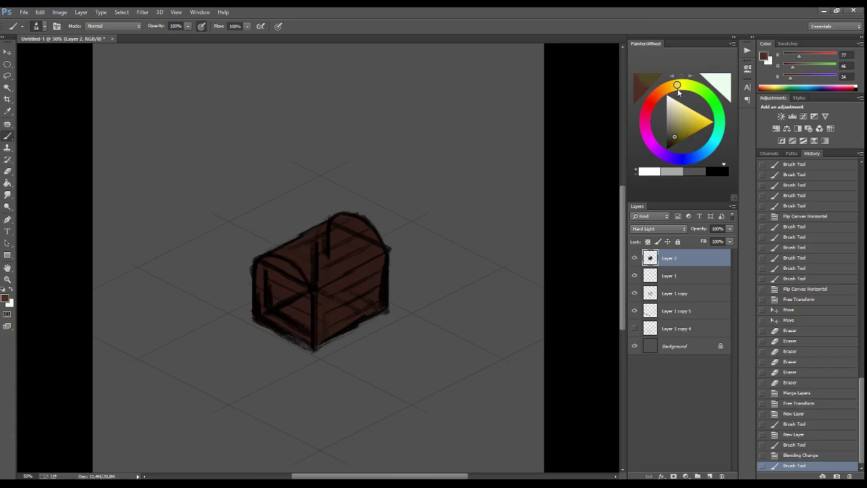
pyautogui.click(683, 108)
pyautogui.moveTo(328, 234)
pyautogui.mouseDown()
pyautogui.moveTo(278, 254)
pyautogui.moveTo(339, 234)
pyautogui.mouseUp()
pyautogui.click(684, 127)
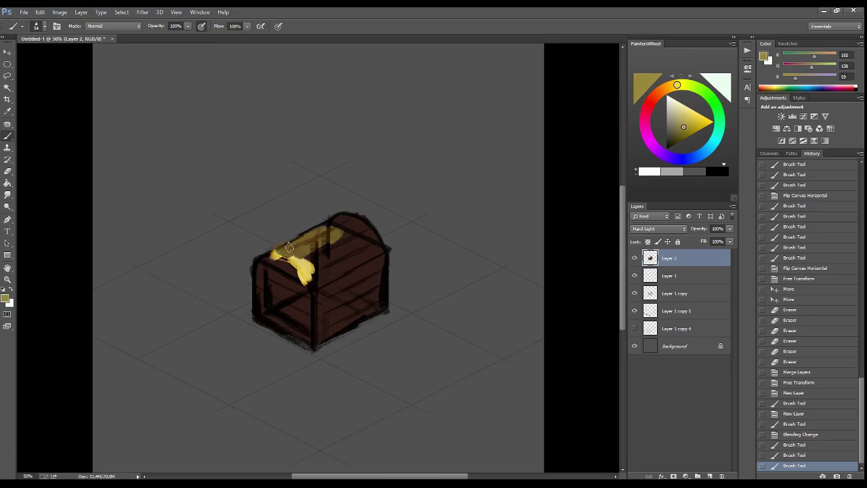
pyautogui.moveTo(319, 285)
pyautogui.mouseDown()
pyautogui.moveTo(366, 234)
pyautogui.moveTo(352, 222)
pyautogui.mouseUp()
pyautogui.moveTo(267, 259); pyautogui.dragTo(299, 273)
pyautogui.moveTo(308, 326); pyautogui.dragTo(288, 282)
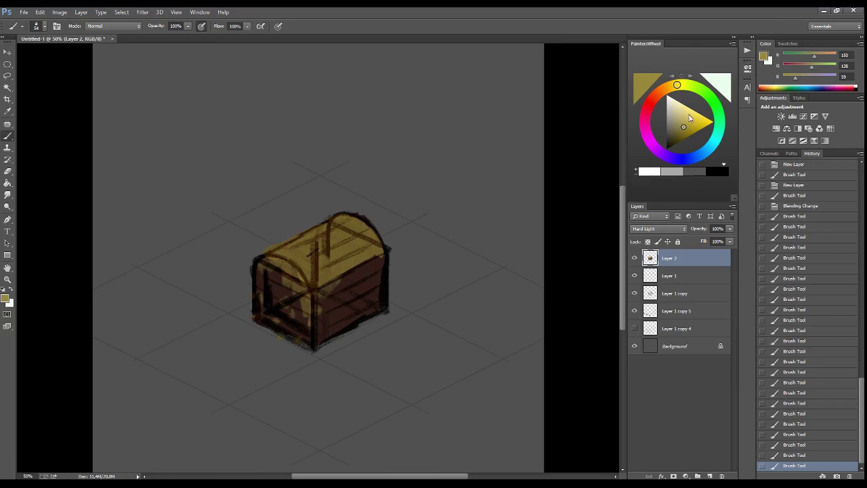
# - Paint light green trim along the front corner and lid edge, then lower the colour layer's opacity
pyautogui.moveTo(677, 85); pyautogui.dragTo(667, 156)
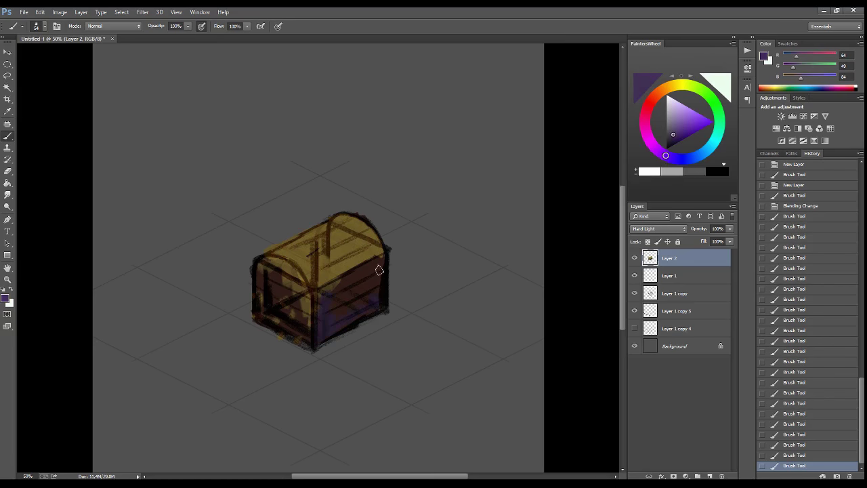
pyautogui.click(654, 100)
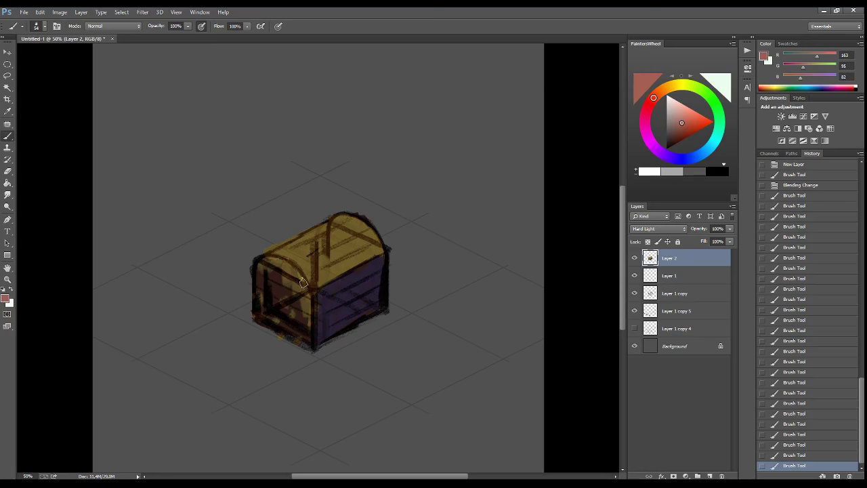
pyautogui.click(708, 95)
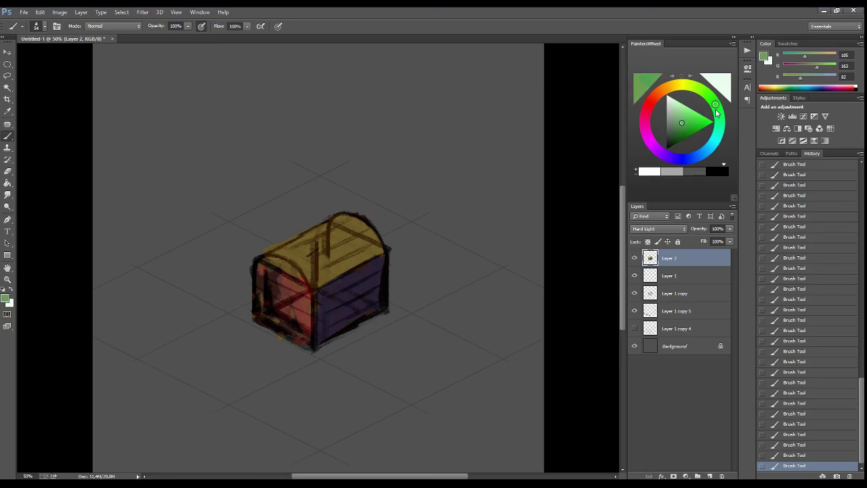
pyautogui.click(676, 105)
pyautogui.moveTo(332, 277); pyautogui.dragTo(308, 282)
pyautogui.moveTo(277, 256); pyautogui.dragTo(313, 313)
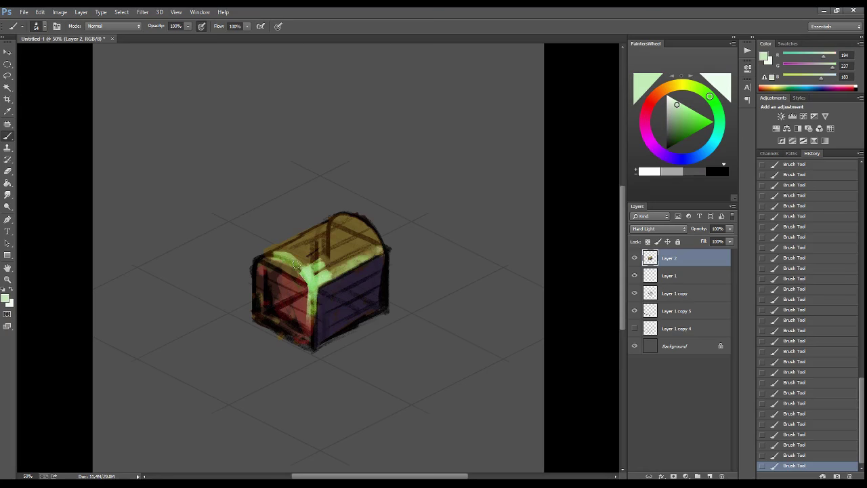
pyautogui.moveTo(730, 229); pyautogui.dragTo(711, 236)
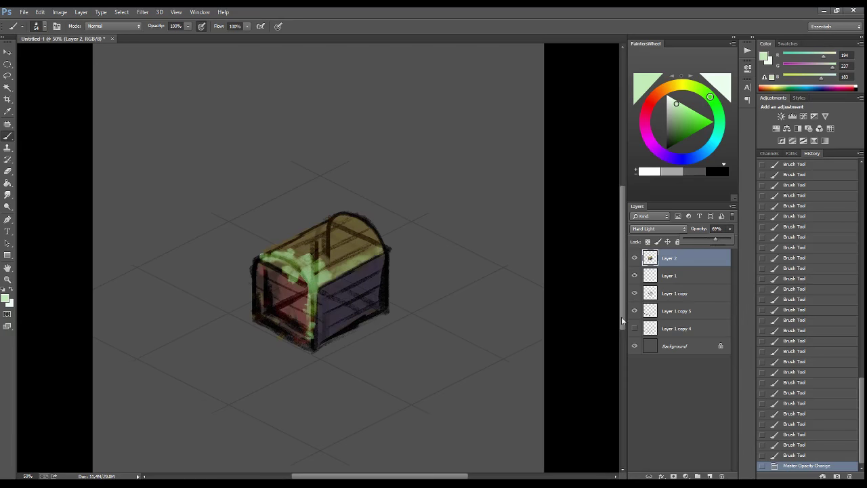
# - On a new shading layer, paint sampled browns and darks over the lid, purple side and front
pyautogui.hotkey('ctrl', 'shift', 'alt', 'n')
pyautogui.keyDown('alt'); pyautogui.click(342, 248); pyautogui.keyUp('alt')
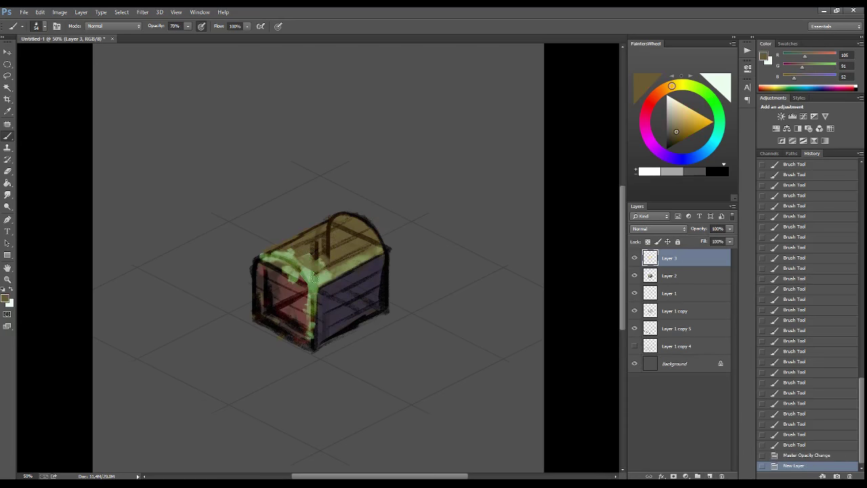
pyautogui.moveTo(346, 254); pyautogui.dragTo(291, 252)
pyautogui.keyDown('alt'); pyautogui.click(377, 265); pyautogui.keyUp('alt')
pyautogui.moveTo(352, 291); pyautogui.dragTo(374, 302)
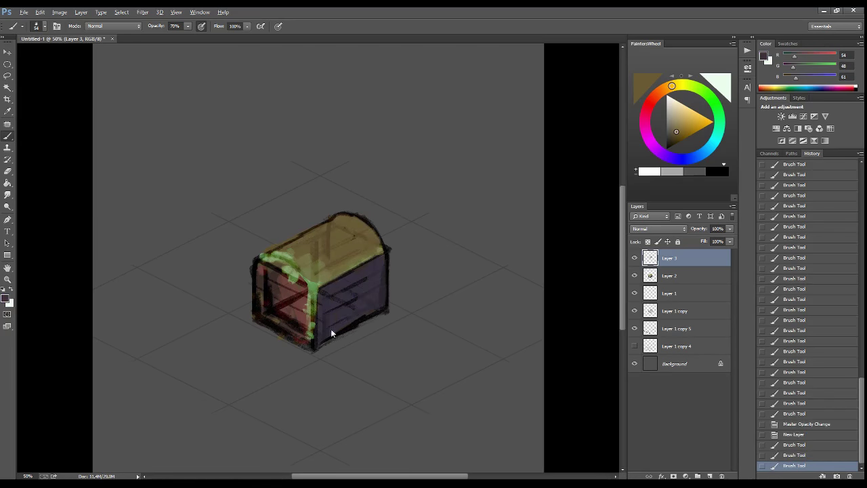
pyautogui.keyDown('alt'); pyautogui.click(310, 264); pyautogui.keyUp('alt')
pyautogui.moveTo(301, 325)
pyautogui.mouseDown()
pyautogui.moveTo(283, 272)
pyautogui.moveTo(263, 314)
pyautogui.mouseUp()
pyautogui.keyDown('alt'); pyautogui.click(263, 314); pyautogui.keyUp('alt')
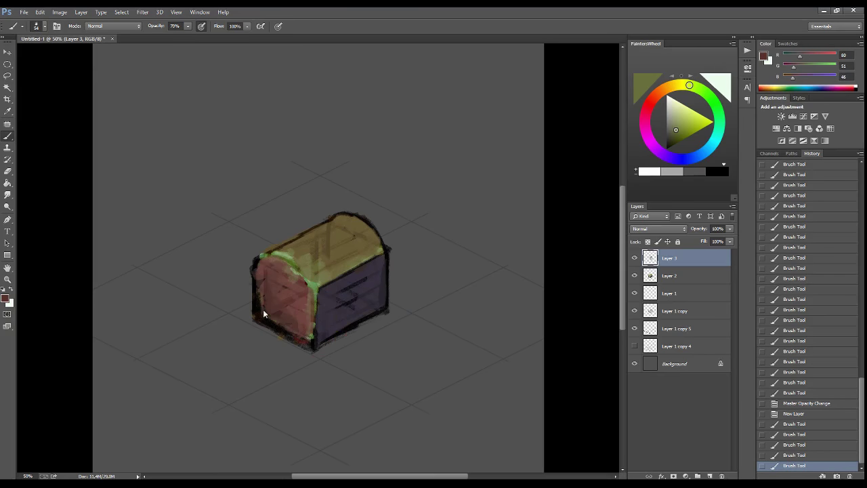
pyautogui.moveTo(333, 265)
pyautogui.mouseDown()
pyautogui.moveTo(369, 224)
pyautogui.moveTo(366, 247)
pyautogui.moveTo(318, 308)
pyautogui.mouseUp()
# - Merge the chest painting layers and add a Gradient Map over the chest's selection
pyautogui.keyDown('shift'); pyautogui.click(699, 317); pyautogui.keyUp('shift')
pyautogui.hotkey('ctrl', 'e')
pyautogui.hotkey('ctrl', 'e')
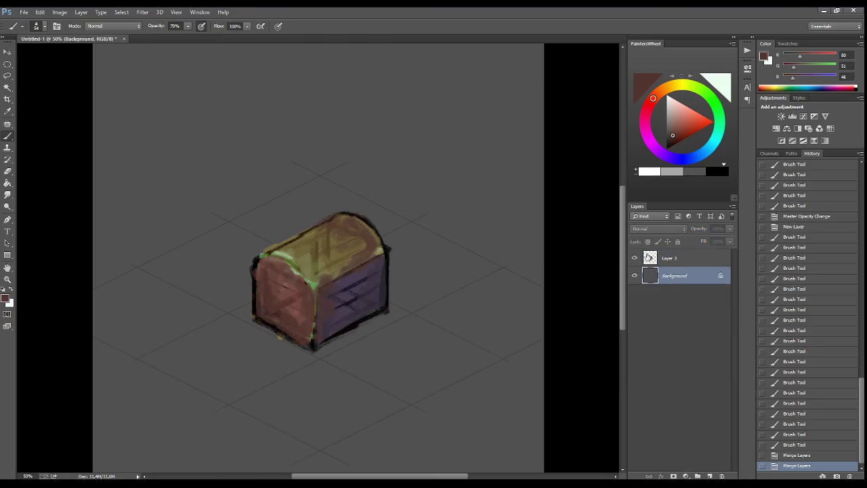
pyautogui.click(698, 261)
pyautogui.keyDown('ctrl'); pyautogui.click(651, 257); pyautogui.keyUp('ctrl')
pyautogui.click(686, 476)
# - Apply a violet-orange gradient preset as a faint tint, merge it down, and add a blank layer
pyautogui.click(713, 458)
pyautogui.click(670, 89)
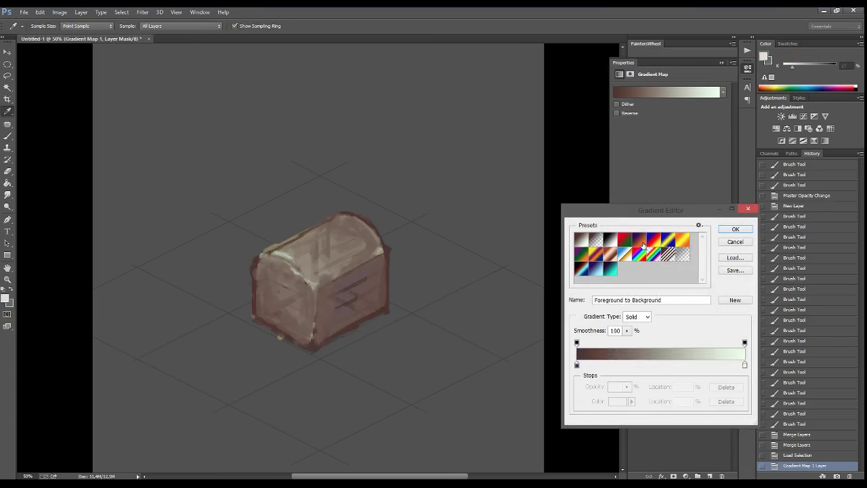
pyautogui.click(671, 234)
pyautogui.click(732, 229)
pyautogui.click(732, 44)
pyautogui.click(697, 241)
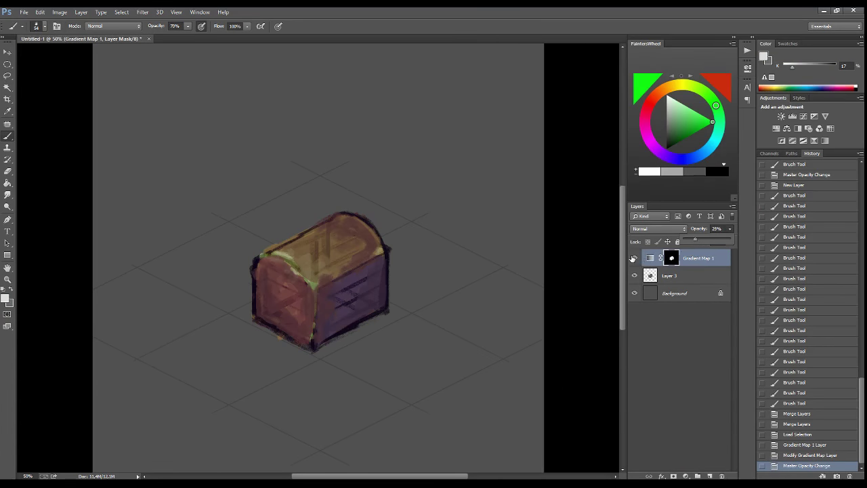
pyautogui.hotkey('ctrl', 'e')
pyautogui.click(710, 476)
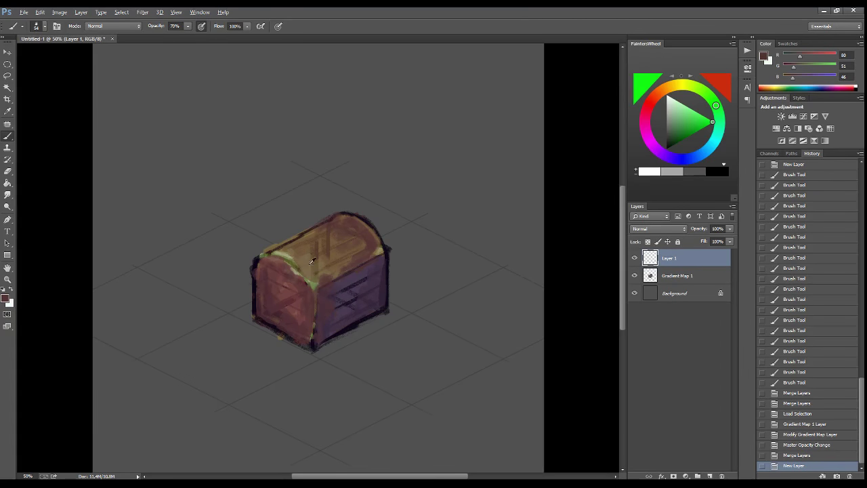
# - Ink dark black arcs along the chest lid and outline the lid edge and front corners
pyautogui.press('d')
pyautogui.moveTo(328, 230)
pyautogui.mouseDown()
pyautogui.moveTo(335, 240)
pyautogui.moveTo(322, 221)
pyautogui.moveTo(331, 222)
pyautogui.mouseUp()
pyautogui.moveTo(313, 237)
pyautogui.mouseDown()
pyautogui.moveTo(335, 232)
pyautogui.moveTo(313, 232)
pyautogui.moveTo(271, 258)
pyautogui.mouseUp()
pyautogui.click(709, 476)
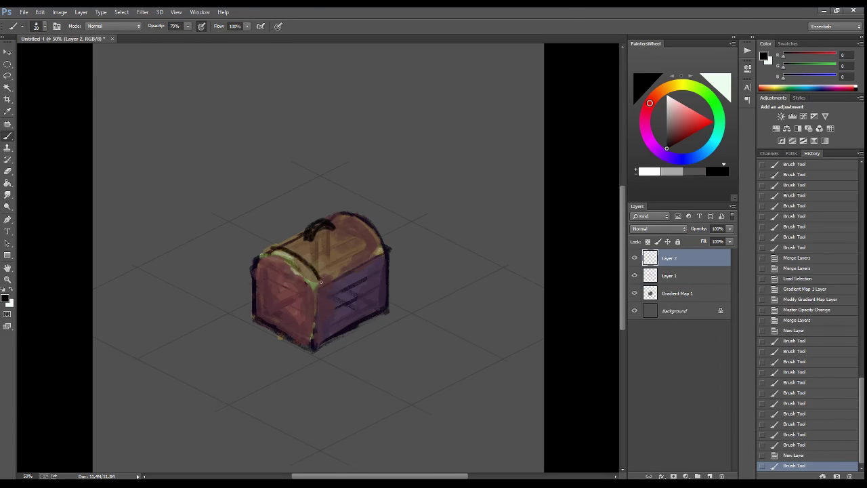
pyautogui.moveTo(313, 286)
pyautogui.mouseDown()
pyautogui.moveTo(256, 258)
pyautogui.moveTo(315, 290)
pyautogui.moveTo(325, 338)
pyautogui.moveTo(304, 343)
pyautogui.mouseUp()
pyautogui.moveTo(305, 293); pyautogui.dragTo(295, 281)
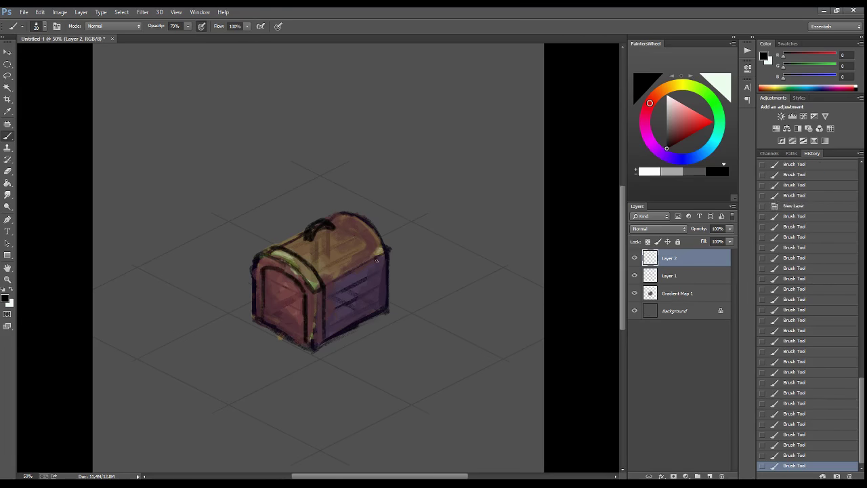
# - Nudge the handle strokes layer up slightly and add a new layer on top
pyautogui.click(656, 276)
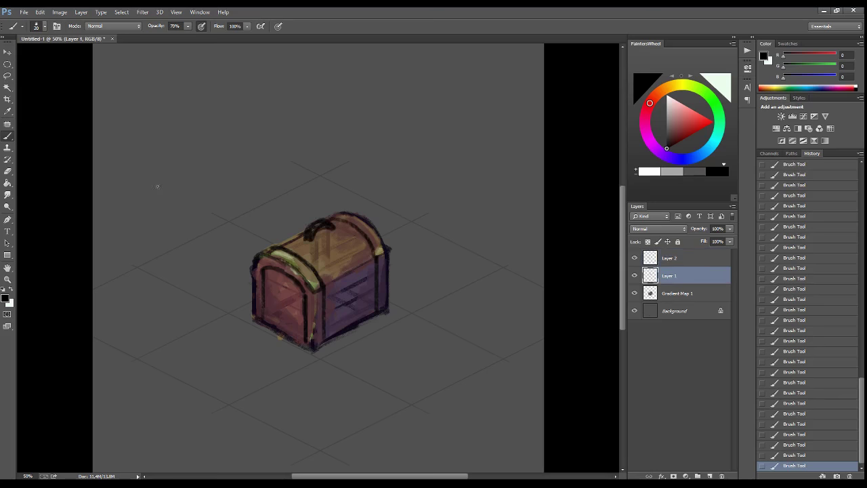
pyautogui.press('v')
pyautogui.press('Up')
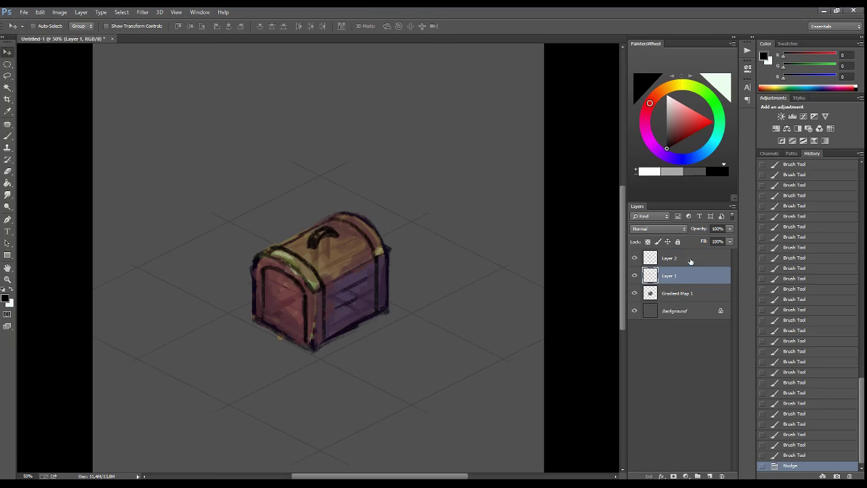
pyautogui.click(690, 261)
pyautogui.click(709, 476)
pyautogui.press('b')
# - Draw a straight guide line, rotate it to the isometric angle, and position it across the chest
pyautogui.hotkey('ctrl', 'alt', 'z')
pyautogui.hotkey('ctrl', 'alt', 'z')
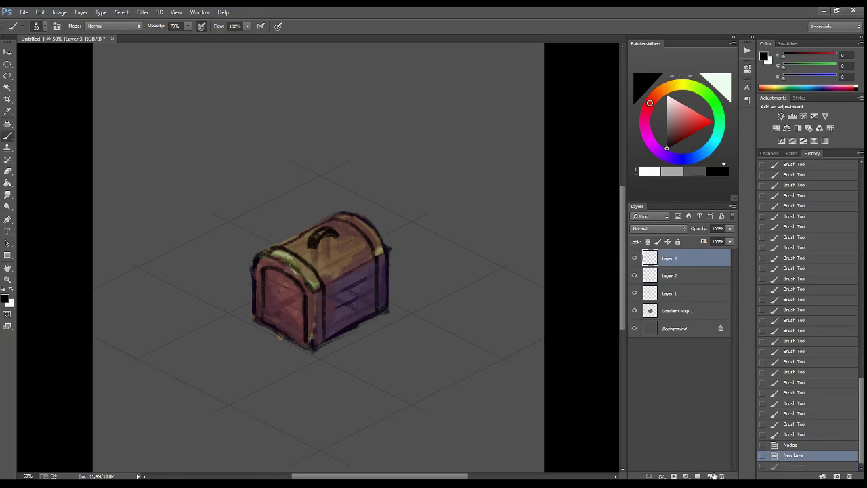
pyautogui.hotkey('ctrl', 'shift', 'alt', 'n')
pyautogui.moveTo(308, 299); pyautogui.dragTo(455, 299)
pyautogui.hotkey('ctrl', 't')
pyautogui.press('Return')
pyautogui.moveTo(380, 298)
pyautogui.mouseDown()
pyautogui.moveTo(339, 263)
pyautogui.moveTo(393, 230)
pyautogui.moveTo(382, 248)
pyautogui.mouseUp()
pyautogui.hotkey('ctrl', 'e')
pyautogui.press('Up')
# - Erase the leftover guide line ends and paint dark strokes around the lock
pyautogui.press('e')
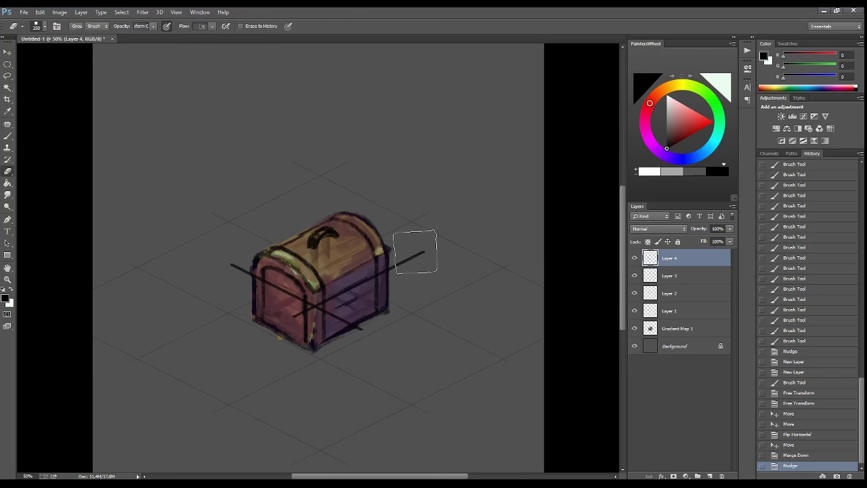
pyautogui.moveTo(231, 264); pyautogui.dragTo(279, 319)
pyautogui.moveTo(363, 290)
pyautogui.mouseDown()
pyautogui.moveTo(352, 298)
pyautogui.moveTo(356, 283)
pyautogui.moveTo(367, 299)
pyautogui.moveTo(354, 313)
pyautogui.moveTo(359, 320)
pyautogui.mouseUp()
pyautogui.press('b')
pyautogui.moveTo(377, 294); pyautogui.dragTo(379, 320)
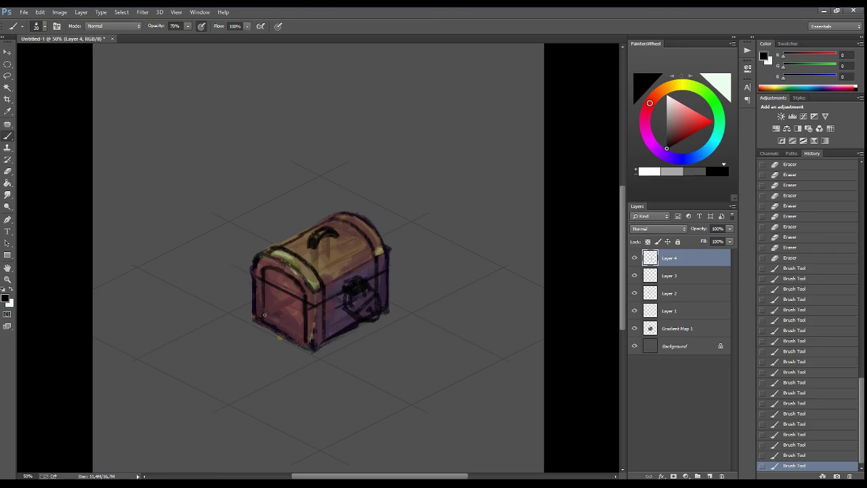
# - Draw a second guide line under the chest, duplicate it into a cross, and merge them
pyautogui.click(718, 474)
pyautogui.moveTo(254, 348)
pyautogui.mouseDown()
pyautogui.moveTo(465, 348)
pyautogui.moveTo(434, 393)
pyautogui.mouseUp()
pyautogui.hotkey('ctrl', 't')
pyautogui.press('Return')
pyautogui.moveTo(310, 275)
pyautogui.mouseDown()
pyautogui.moveTo(315, 308)
pyautogui.moveTo(325, 285)
pyautogui.mouseUp()
pyautogui.hotkey('ctrl', 'j')
pyautogui.hotkey('ctrl', 'e')
# - Erase the stray guide lines to the right, below and left of the chest
pyautogui.press('e')
pyautogui.moveTo(425, 288); pyautogui.dragTo(394, 289)
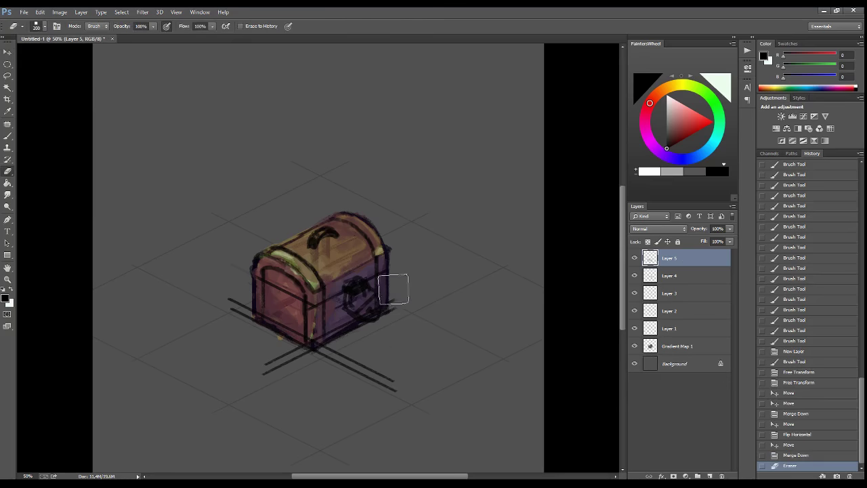
pyautogui.moveTo(304, 358); pyautogui.dragTo(264, 373)
pyautogui.moveTo(252, 313); pyautogui.dragTo(237, 315)
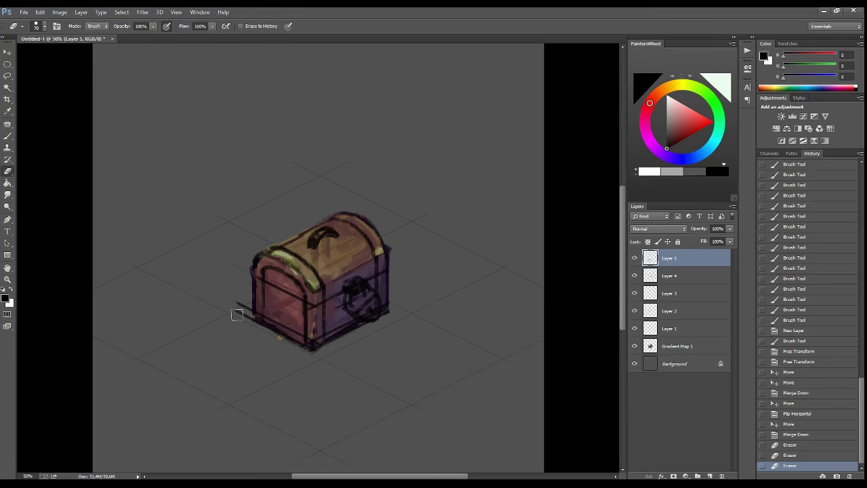
pyautogui.press('b')
pyautogui.click(709, 476)
# - Paint green trim along the chest's front edge and outline the left front face in near-black
pyautogui.keyDown('alt'); pyautogui.click(322, 283); pyautogui.keyUp('alt')
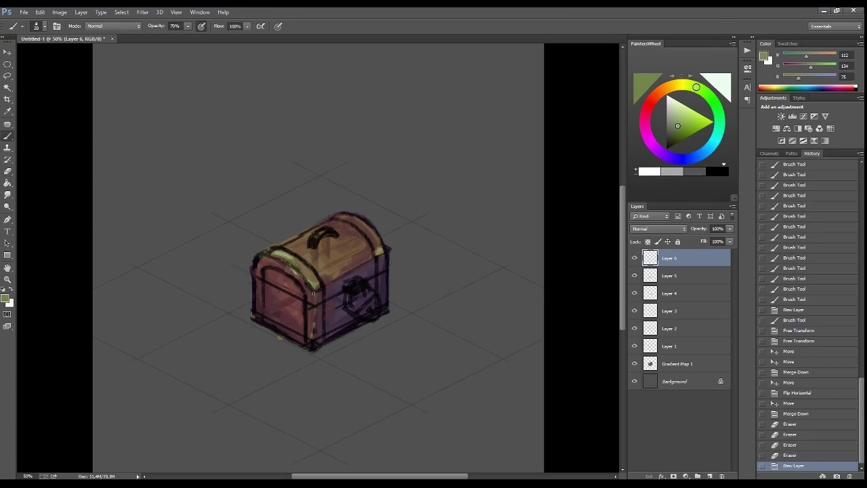
pyautogui.click(312, 342)
pyautogui.moveTo(312, 342)
pyautogui.mouseDown()
pyautogui.moveTo(311, 318)
pyautogui.moveTo(269, 306)
pyautogui.moveTo(262, 275)
pyautogui.mouseUp()
pyautogui.keyDown('alt'); pyautogui.click(309, 299); pyautogui.keyUp('alt')
pyautogui.moveTo(263, 271); pyautogui.dragTo(291, 266)
pyautogui.moveTo(266, 319); pyautogui.dragTo(306, 317)
pyautogui.moveTo(285, 319); pyautogui.dragTo(286, 291)
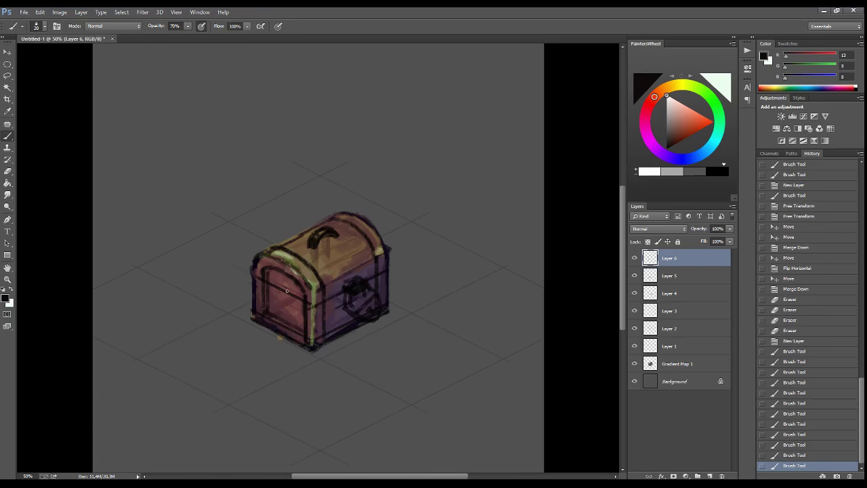
# - Darken the top-right and left front edges, then add small dark lid details on a new layer
pyautogui.moveTo(372, 259); pyautogui.dragTo(363, 240)
pyautogui.moveTo(257, 255); pyautogui.dragTo(274, 245)
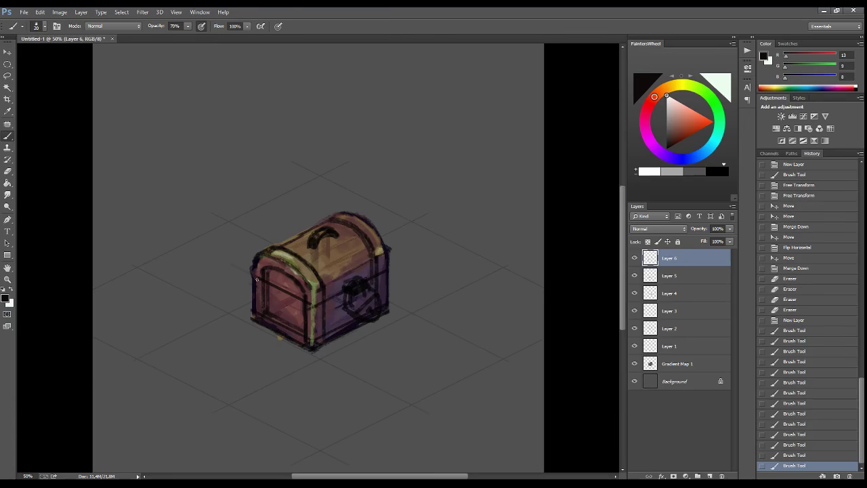
pyautogui.moveTo(256, 277); pyautogui.dragTo(257, 298)
pyautogui.moveTo(261, 306); pyautogui.dragTo(270, 303)
pyautogui.hotkey('ctrl', 'shift', 'alt', 'n')
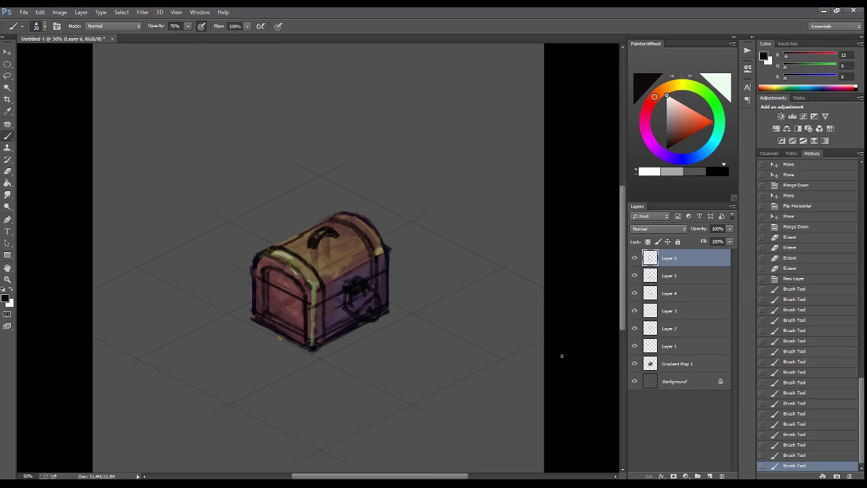
pyautogui.moveTo(323, 267)
pyautogui.mouseDown()
pyautogui.moveTo(359, 250)
pyautogui.moveTo(318, 268)
pyautogui.mouseUp()
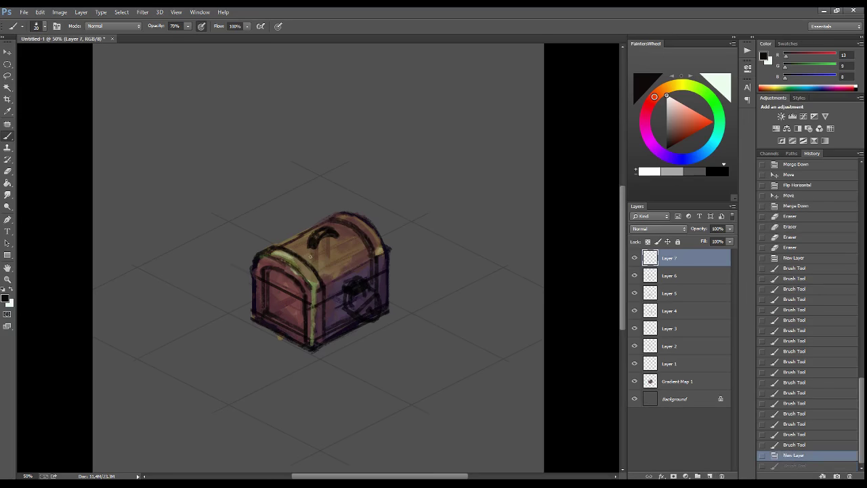
pyautogui.moveTo(353, 234); pyautogui.dragTo(309, 261)
pyautogui.moveTo(329, 247)
pyautogui.mouseDown()
pyautogui.moveTo(312, 258)
pyautogui.moveTo(288, 250)
pyautogui.mouseUp()
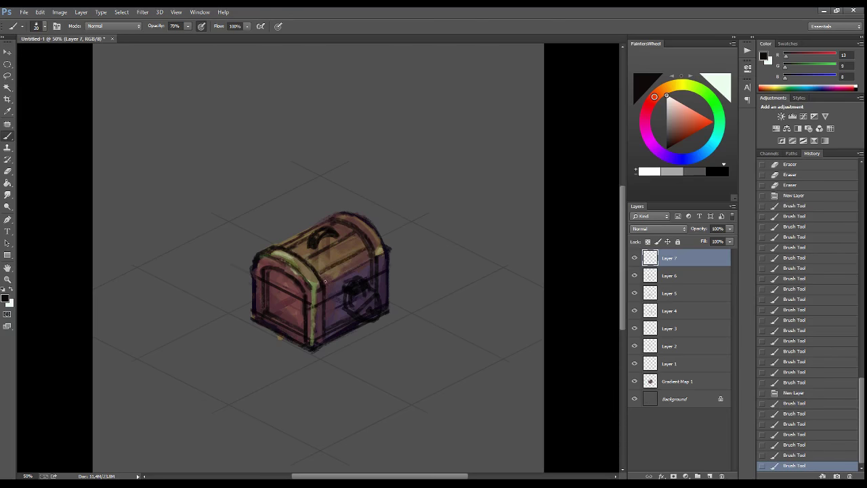
# - Add dark marks near the lock and darken the lower-left, right and front corner edges
pyautogui.click(343, 307)
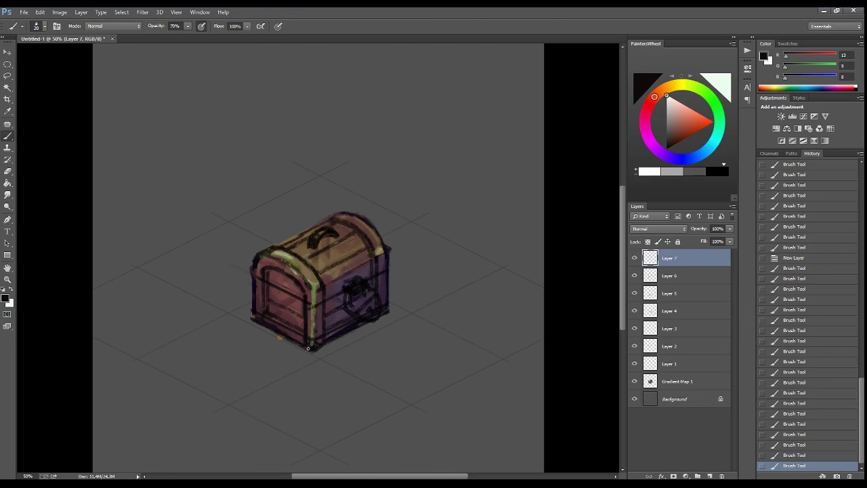
pyautogui.moveTo(251, 309); pyautogui.dragTo(261, 326)
pyautogui.moveTo(390, 305); pyautogui.dragTo(390, 313)
pyautogui.moveTo(310, 276); pyautogui.dragTo(312, 290)
pyautogui.moveTo(312, 291); pyautogui.dragTo(318, 324)
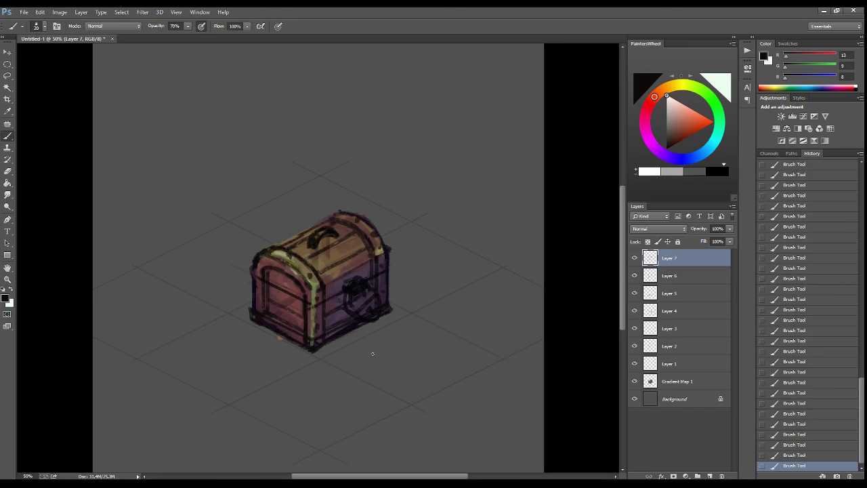
# - Paint a skull emblem on the chest's front panel on a new layer
pyautogui.click(709, 476)
pyautogui.moveTo(278, 293); pyautogui.dragTo(283, 303)
pyautogui.moveTo(288, 292); pyautogui.dragTo(296, 305)
pyautogui.moveTo(290, 303); pyautogui.dragTo(291, 319)
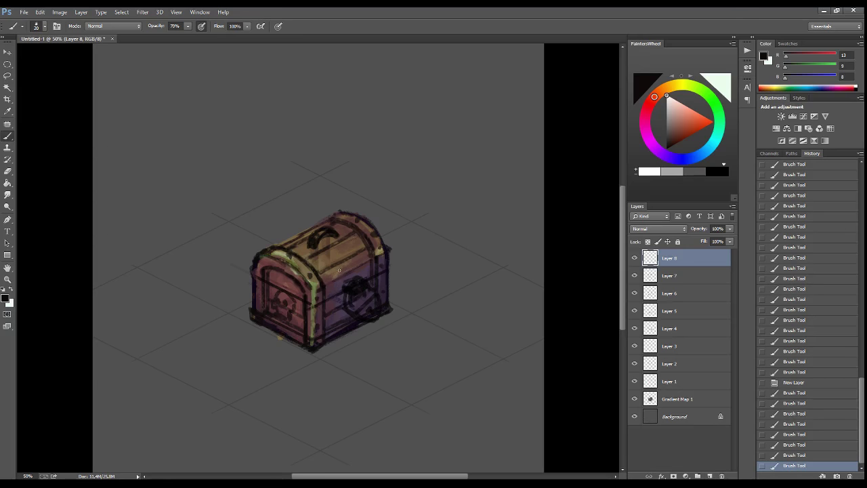
# - Add dark strokes on the lid near the handle and colour the lock loop light purple
pyautogui.moveTo(307, 245); pyautogui.dragTo(311, 253)
pyautogui.moveTo(318, 238); pyautogui.dragTo(334, 232)
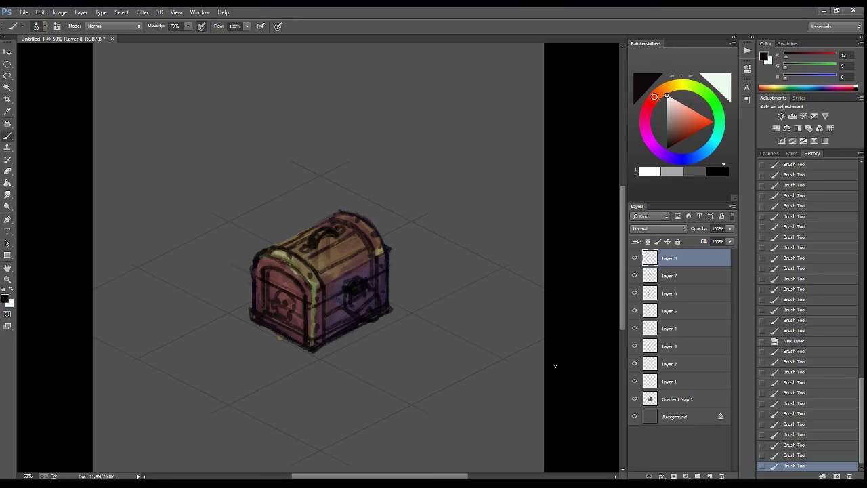
pyautogui.click(675, 118)
pyautogui.click(674, 158)
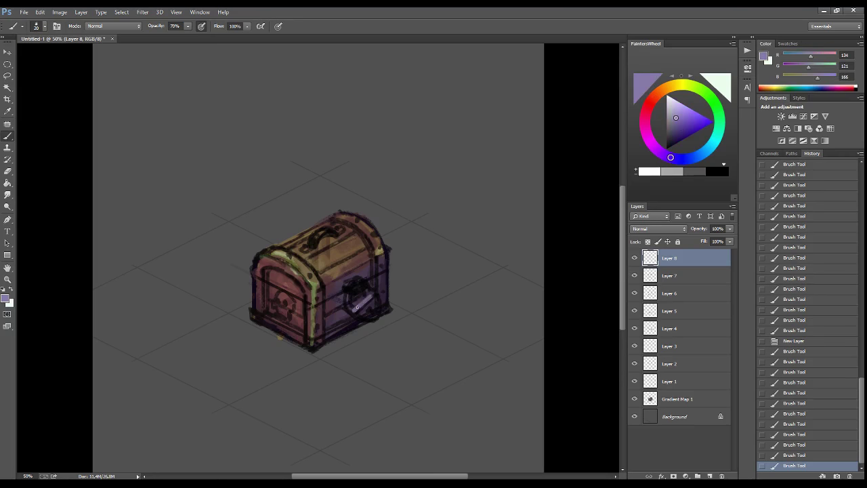
pyautogui.moveTo(357, 307)
pyautogui.mouseDown()
pyautogui.moveTo(353, 283)
pyautogui.moveTo(366, 278)
pyautogui.mouseUp()
pyautogui.moveTo(359, 284)
pyautogui.mouseDown()
pyautogui.moveTo(347, 285)
pyautogui.moveTo(359, 280)
pyautogui.moveTo(373, 320)
pyautogui.mouseUp()
pyautogui.keyDown('alt'); pyautogui.click(363, 275); pyautogui.keyUp('alt')
pyautogui.keyDown('alt'); pyautogui.click(366, 294); pyautogui.keyUp('alt')
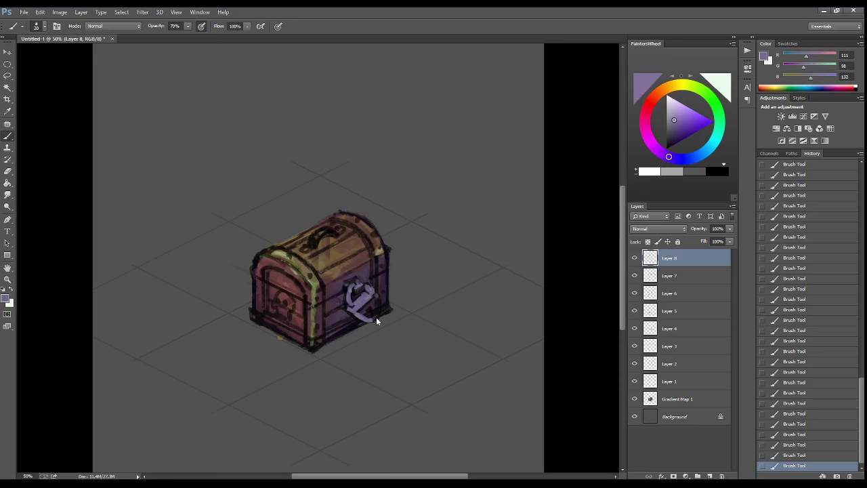
# - Sample purples and reddish browns, then shade the lid around the handle darker brown
pyautogui.keyDown('alt'); pyautogui.click(375, 317); pyautogui.keyUp('alt')
pyautogui.keyDown('alt'); pyautogui.click(367, 293); pyautogui.keyUp('alt')
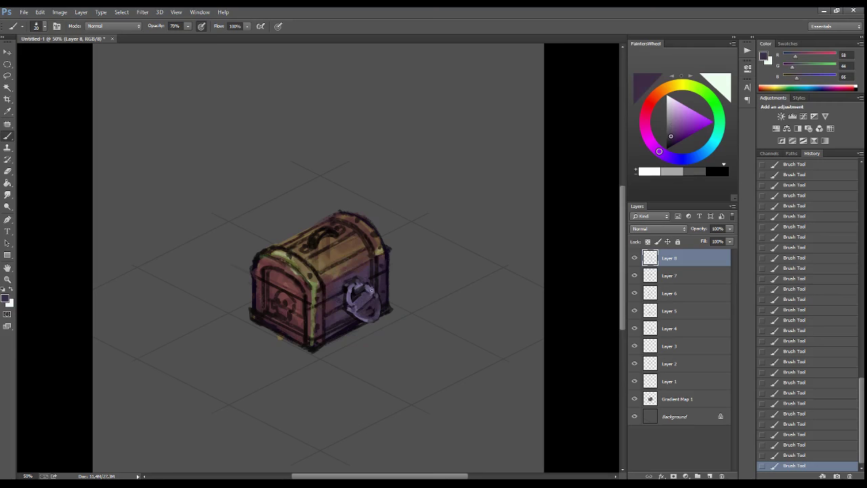
pyautogui.keyDown('alt'); pyautogui.click(315, 307); pyautogui.keyUp('alt')
pyautogui.keyDown('alt'); pyautogui.click(317, 339); pyautogui.keyUp('alt')
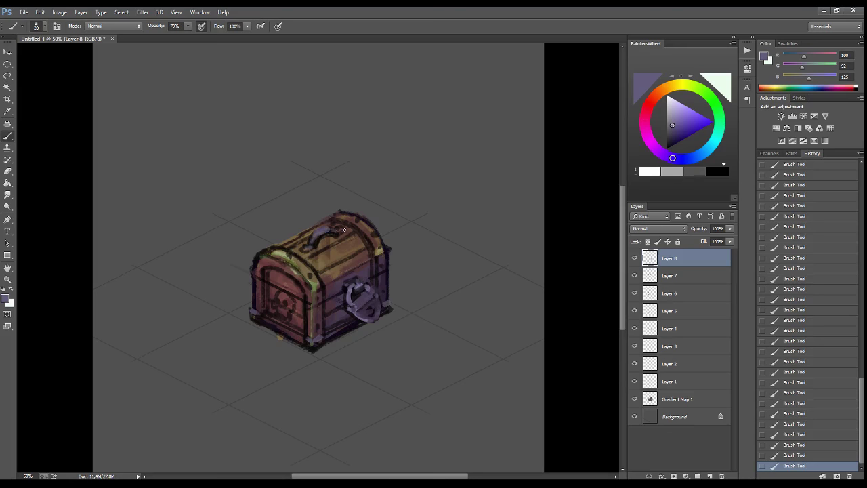
pyautogui.keyDown('alt'); pyautogui.click(337, 258); pyautogui.keyUp('alt')
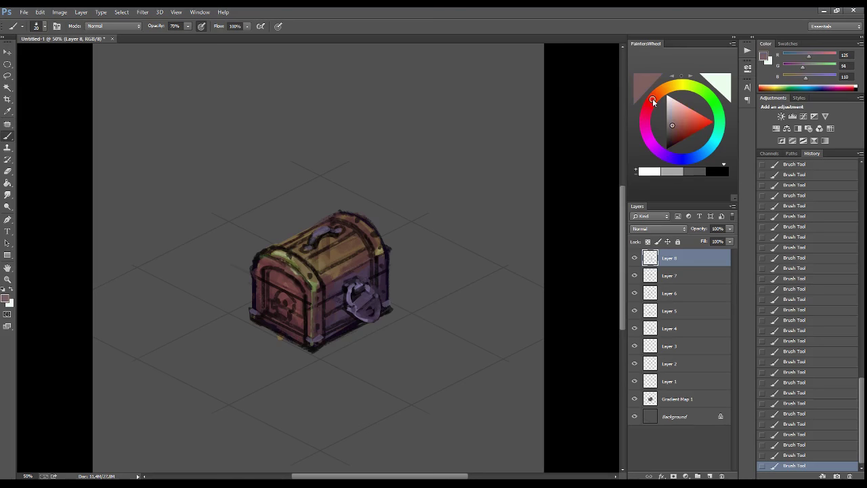
pyautogui.keyDown('alt'); pyautogui.click(360, 241); pyautogui.keyUp('alt')
pyautogui.moveTo(360, 243)
pyautogui.mouseDown()
pyautogui.moveTo(318, 261)
pyautogui.moveTo(364, 245)
pyautogui.mouseUp()
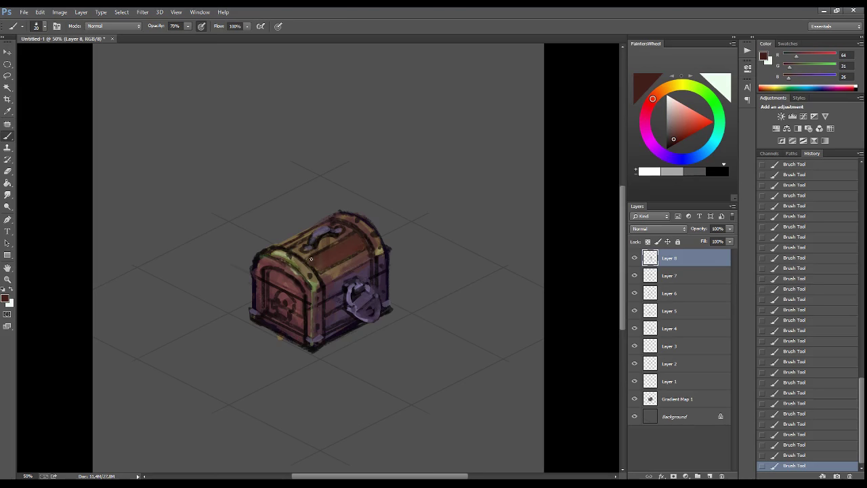
pyautogui.moveTo(311, 258)
pyautogui.mouseDown()
pyautogui.moveTo(360, 271)
pyautogui.moveTo(333, 239)
pyautogui.mouseUp()
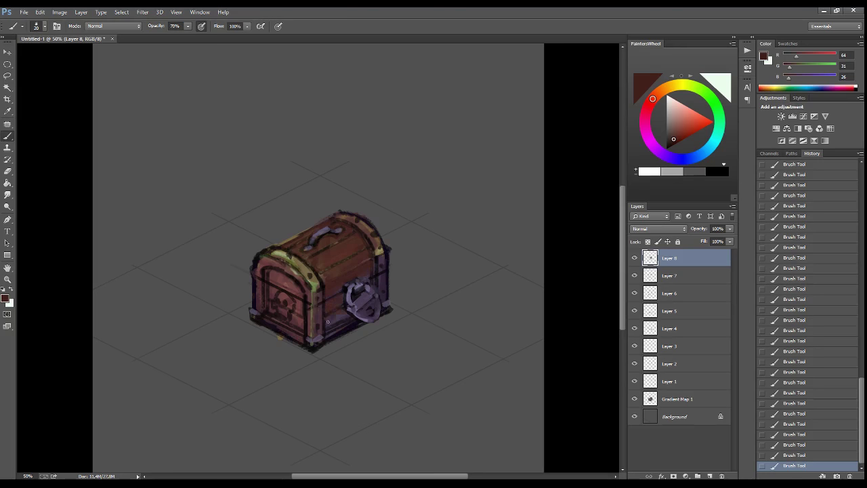
# - Darken the front panel and paint grey-purple strokes on the lock, resetting to black
pyautogui.moveTo(270, 277); pyautogui.dragTo(300, 293)
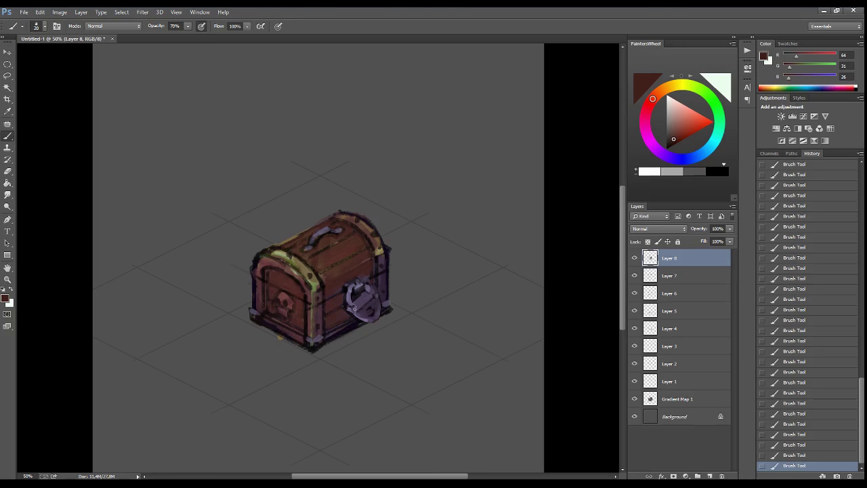
pyautogui.keyDown('alt'); pyautogui.click(354, 308); pyautogui.keyUp('alt')
pyautogui.moveTo(369, 297); pyautogui.dragTo(354, 310)
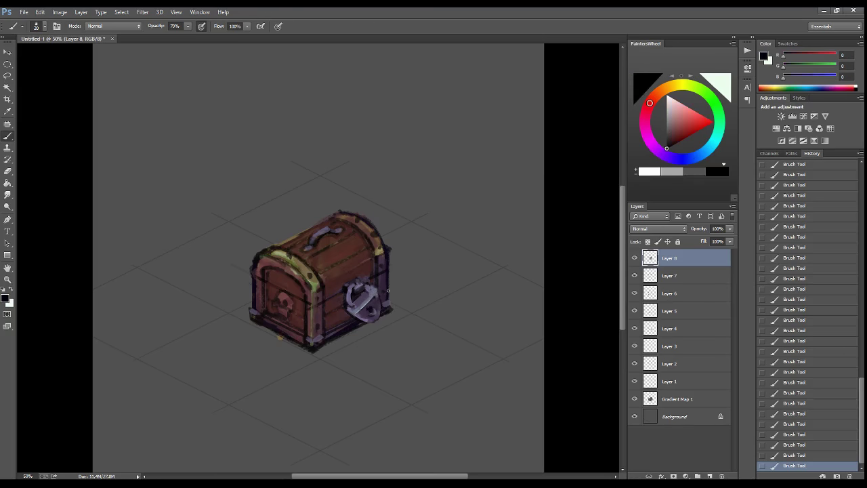
pyautogui.keyDown('alt'); pyautogui.click(370, 309); pyautogui.keyUp('alt')
pyautogui.press('d')
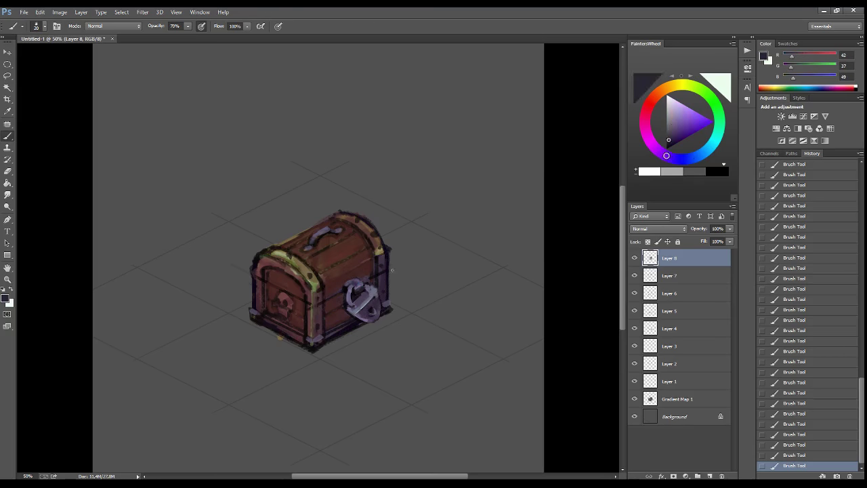
pyautogui.keyDown('alt'); pyautogui.click(353, 303); pyautogui.keyUp('alt')
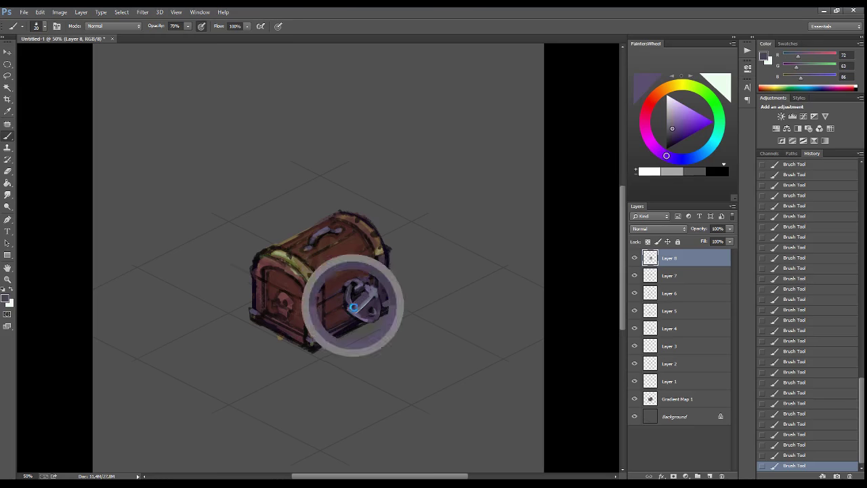
pyautogui.keyDown('alt'); pyautogui.click(364, 296); pyautogui.keyUp('alt')
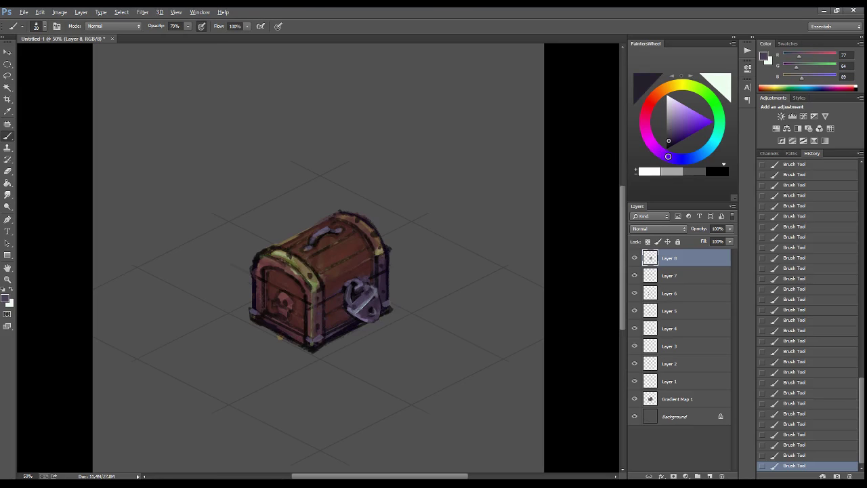
pyautogui.press('d')
pyautogui.hotkey('ctrl', 'shift', 'alt', 'n')
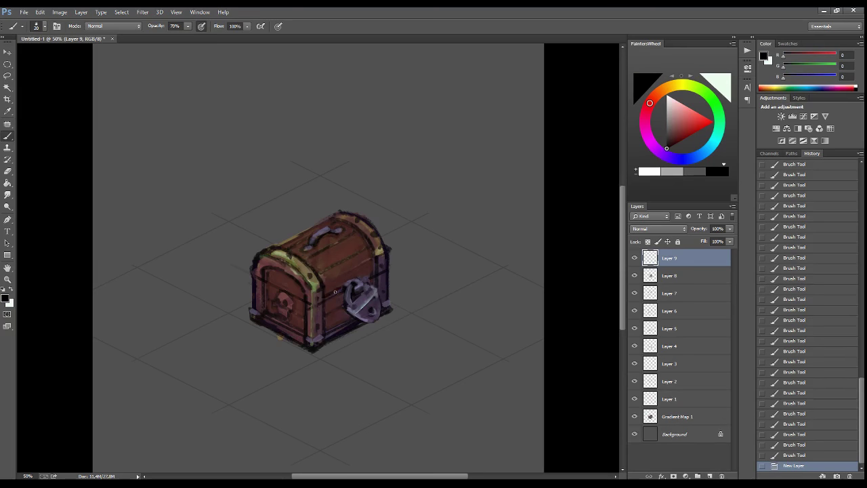
# - Paint three dark outline strokes across the chest
pyautogui.moveTo(363, 282); pyautogui.dragTo(389, 266)
pyautogui.moveTo(318, 293); pyautogui.dragTo(366, 274)
pyautogui.moveTo(264, 292)
pyautogui.mouseDown()
pyautogui.moveTo(300, 305)
pyautogui.moveTo(265, 280)
pyautogui.moveTo(365, 285)
pyautogui.mouseUp()
# - Lasso the lid onto its own layer, then enlarge, narrow and rotate it a couple of degrees
pyautogui.press('l')
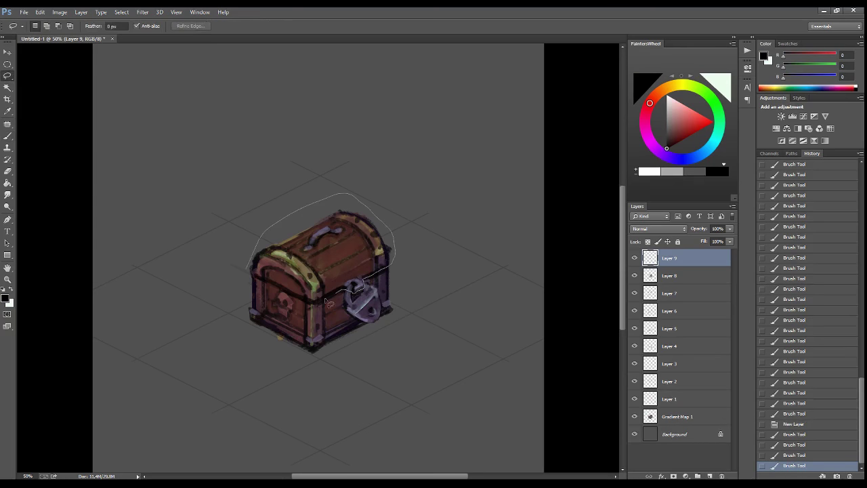
pyautogui.moveTo(262, 282); pyautogui.dragTo(251, 274)
pyautogui.hotkey('ctrl', 'c')
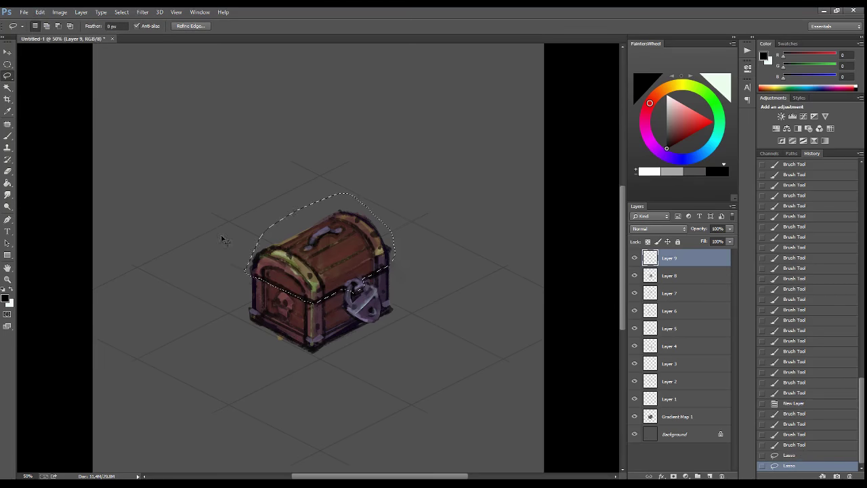
pyautogui.hotkey('ctrl', 'v')
pyautogui.hotkey('ctrl', 't')
pyautogui.moveTo(397, 251); pyautogui.dragTo(401, 247)
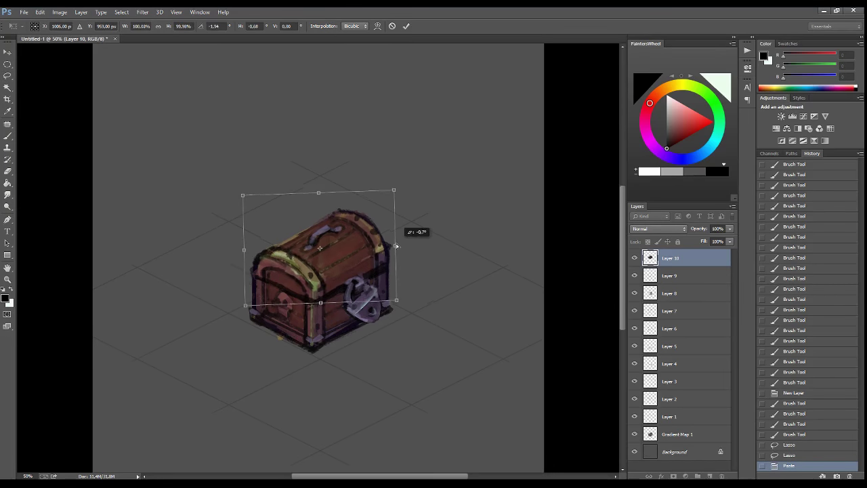
pyautogui.moveTo(238, 199); pyautogui.dragTo(243, 194)
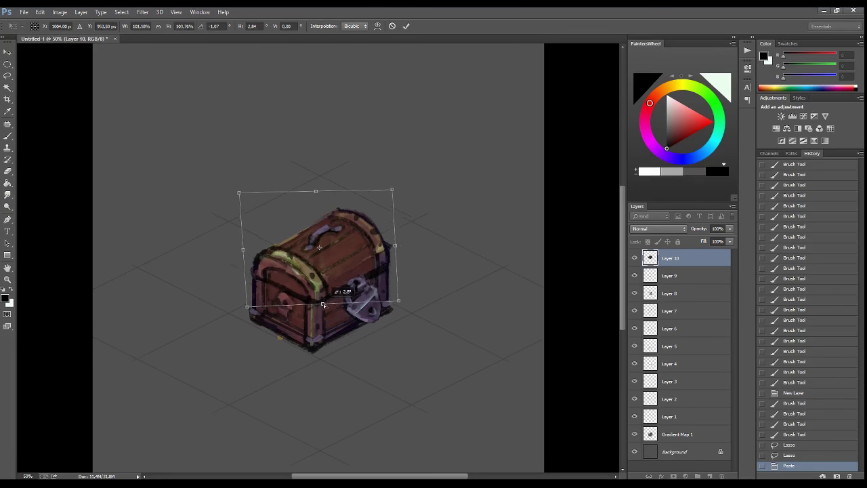
pyautogui.moveTo(395, 245); pyautogui.dragTo(394, 243)
pyautogui.press('v')
pyautogui.click(399, 189)
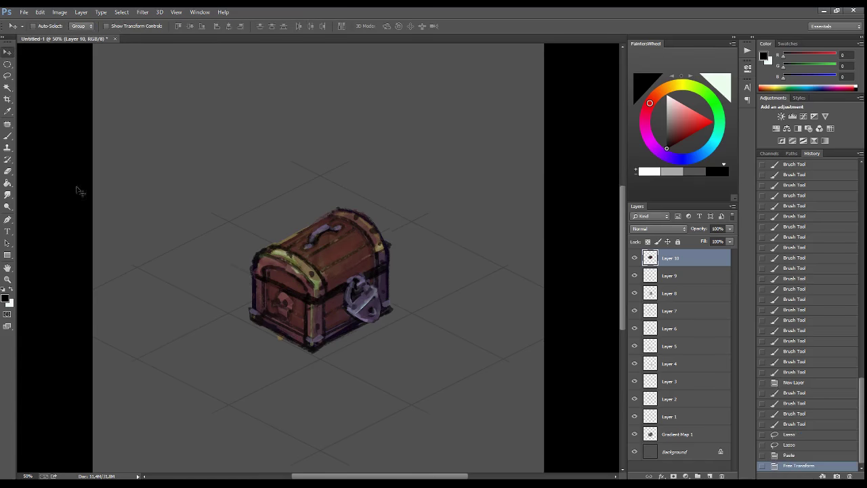
# - Paste a merged copy of the chest and use Liquify to smooth its edge
pyautogui.click(8, 74)
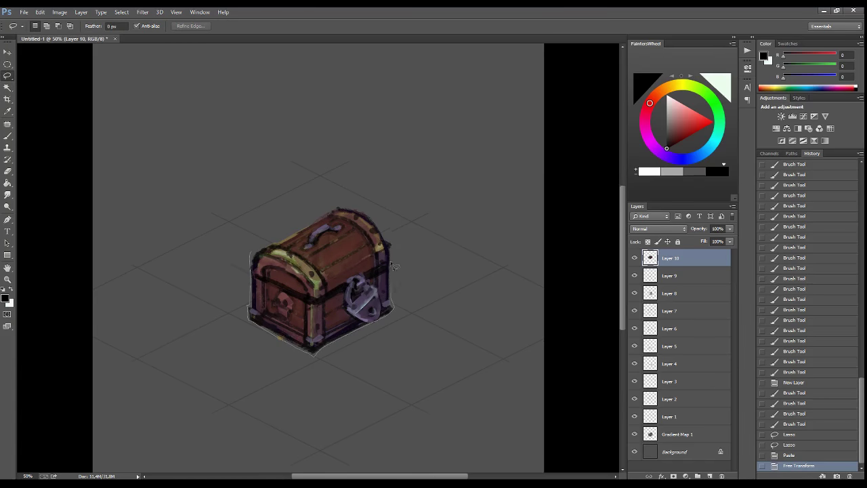
pyautogui.click(40, 12)
pyautogui.click(54, 71)
pyautogui.hotkey('ctrl', 'v')
pyautogui.click(142, 12)
pyautogui.click(163, 72)
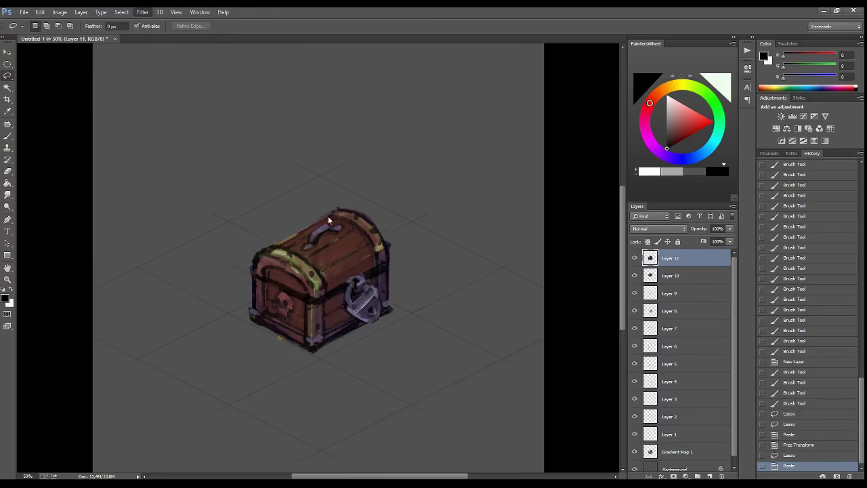
pyautogui.moveTo(300, 277); pyautogui.dragTo(296, 278)
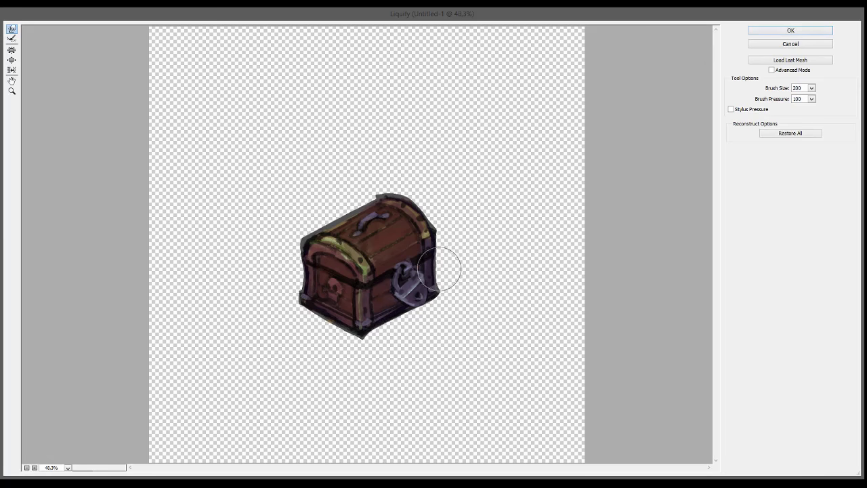
pyautogui.click(791, 31)
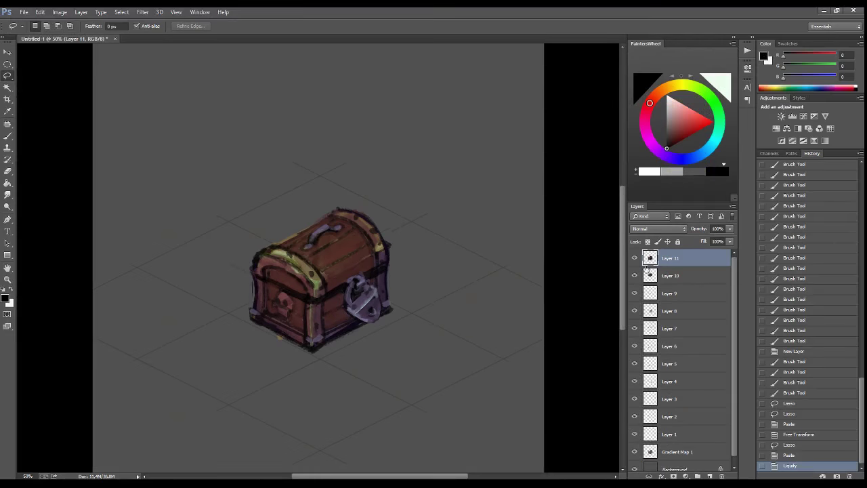
# - Add a new empty layer and sample a purple-grey colour
pyautogui.click(710, 476)
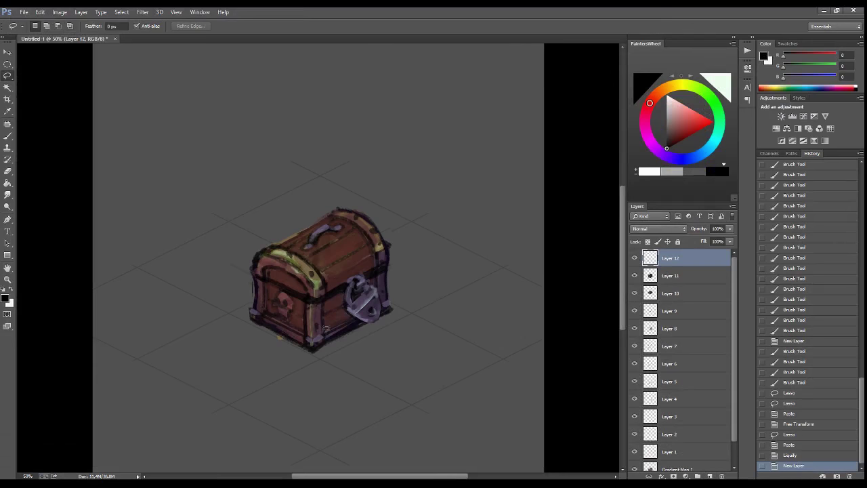
pyautogui.press('i')
pyautogui.click(369, 293)
# - Lasso the chest, paste a merged copy, and scale it to about double size
pyautogui.press('l')
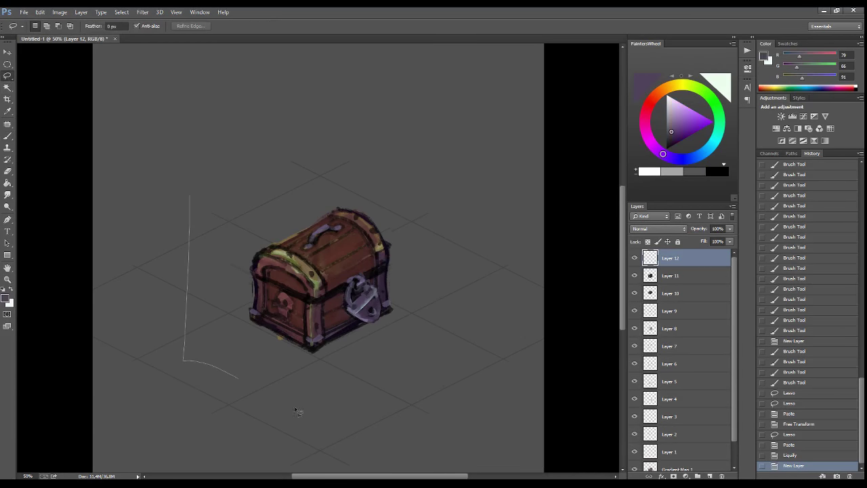
pyautogui.moveTo(192, 204); pyautogui.dragTo(204, 196)
pyautogui.click(40, 12)
pyautogui.click(81, 81)
pyautogui.hotkey('ctrl', 'v')
pyautogui.hotkey('ctrl', 't')
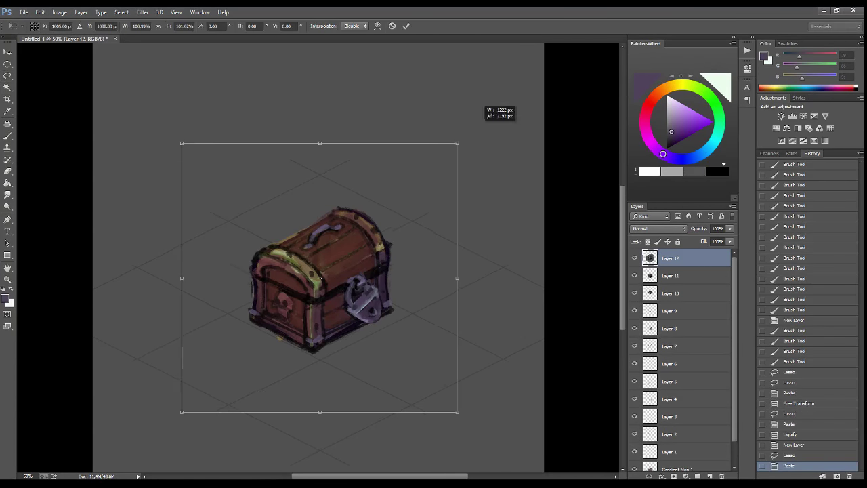
pyautogui.moveTo(488, 142); pyautogui.dragTo(499, 151)
pyautogui.moveTo(352, 277); pyautogui.dragTo(409, 235)
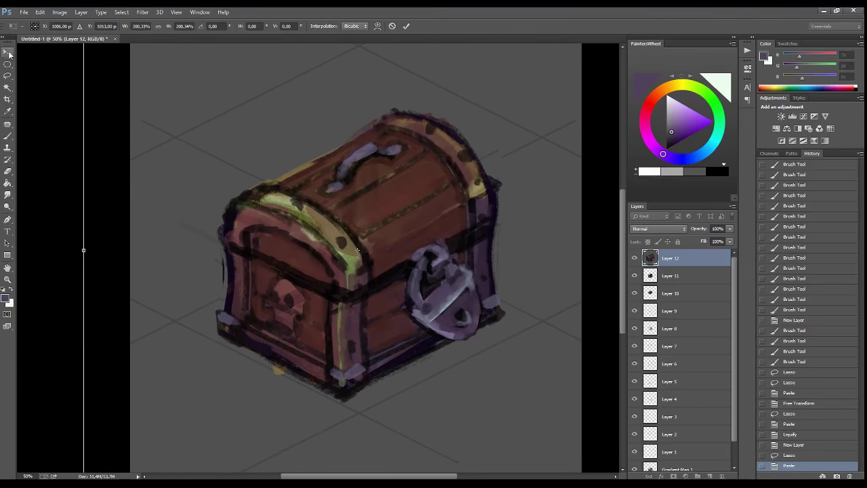
pyautogui.press('Return')
# - Paste a merged copy of the whole canvas and add a new empty layer
pyautogui.hotkey('ctrl', 'a')
pyautogui.click(40, 12)
pyautogui.click(68, 73)
pyautogui.hotkey('ctrl', 'v')
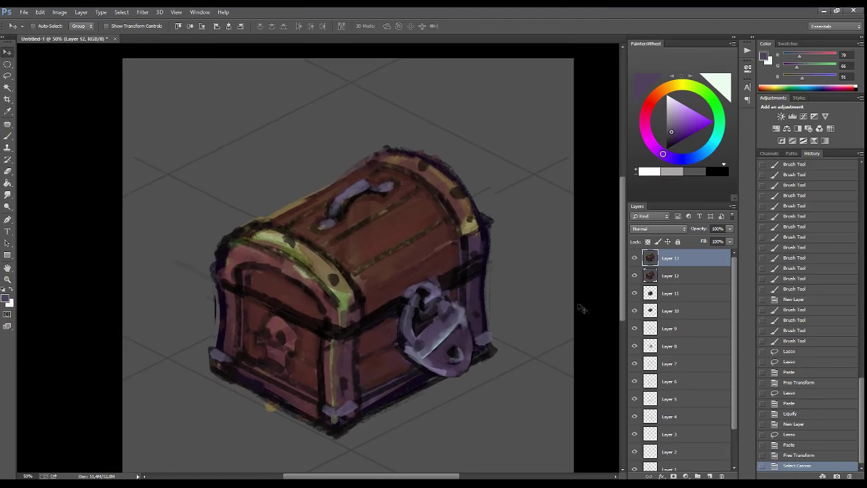
pyautogui.hotkey('ctrl', 'shift', 'alt', 'n')
# - Switch to the Brush tool and pick a larger brush
pyautogui.press('b')
pyautogui.rightClick(367, 236)
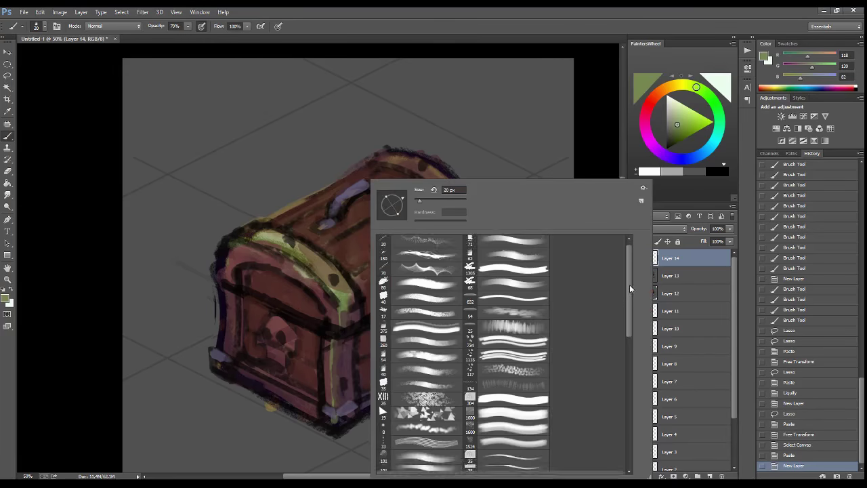
pyautogui.scroll(-3, 629, 284)
pyautogui.press('Return')
# - Sample browns from the lid and paint lighter plank strokes across it and around the handle
pyautogui.keyDown('alt'); pyautogui.click(443, 240); pyautogui.keyUp('alt')
pyautogui.keyDown('alt'); pyautogui.click(394, 265); pyautogui.keyUp('alt')
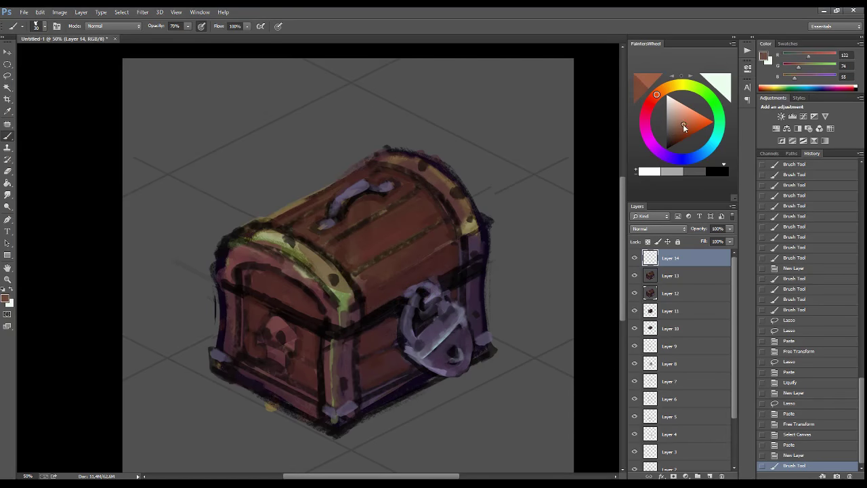
pyautogui.moveTo(356, 251)
pyautogui.mouseDown()
pyautogui.moveTo(403, 279)
pyautogui.moveTo(371, 272)
pyautogui.moveTo(377, 278)
pyautogui.moveTo(457, 224)
pyautogui.moveTo(434, 215)
pyautogui.mouseUp()
pyautogui.keyDown('alt'); pyautogui.click(383, 274); pyautogui.keyUp('alt')
pyautogui.moveTo(329, 251)
pyautogui.mouseDown()
pyautogui.moveTo(437, 200)
pyautogui.moveTo(336, 234)
pyautogui.mouseUp()
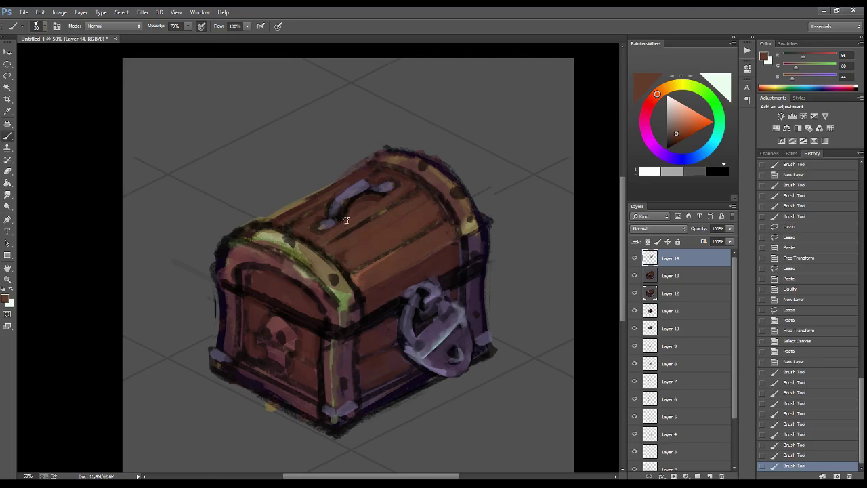
pyautogui.moveTo(383, 197)
pyautogui.mouseDown()
pyautogui.moveTo(339, 224)
pyautogui.moveTo(298, 229)
pyautogui.mouseUp()
pyautogui.moveTo(352, 176); pyautogui.dragTo(271, 224)
pyautogui.moveTo(352, 177)
pyautogui.mouseDown()
pyautogui.moveTo(378, 175)
pyautogui.moveTo(417, 208)
pyautogui.moveTo(421, 193)
pyautogui.mouseUp()
# - Sample darker browns and paint a darker stroke on the lid
pyautogui.keyDown('alt'); pyautogui.click(400, 264); pyautogui.keyUp('alt')
pyautogui.keyDown('alt'); pyautogui.click(434, 214); pyautogui.keyUp('alt')
pyautogui.keyDown('alt'); pyautogui.click(435, 213); pyautogui.keyUp('alt')
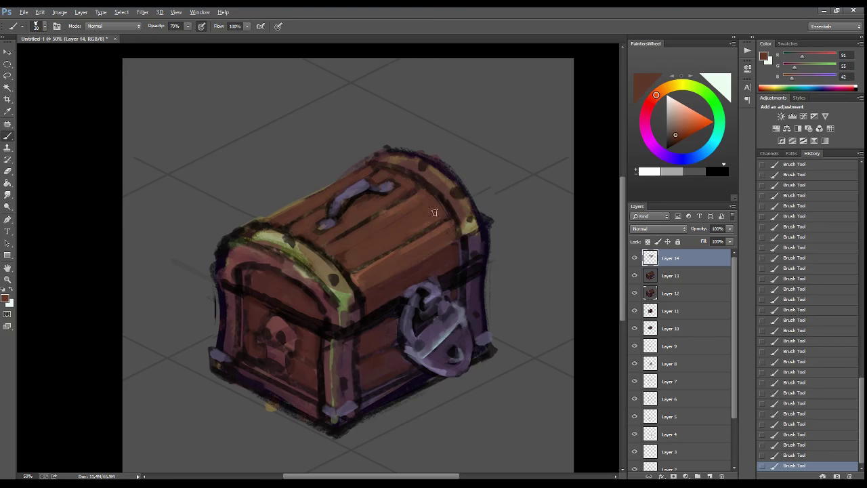
pyautogui.keyDown('alt'); pyautogui.click(399, 284); pyautogui.keyUp('alt')
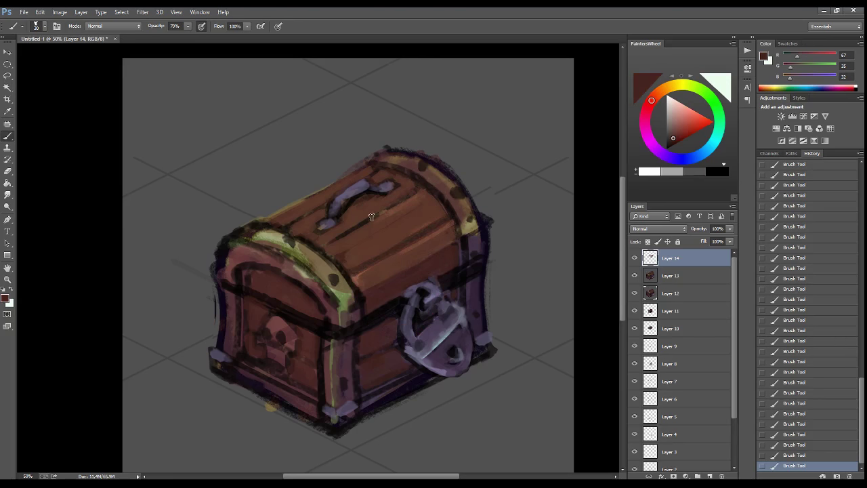
pyautogui.moveTo(301, 214); pyautogui.dragTo(323, 203)
# - Sample the tan trim and the lock's purple, then paint purple along the lid's rim
pyautogui.keyDown('alt'); pyautogui.click(379, 173); pyautogui.keyUp('alt')
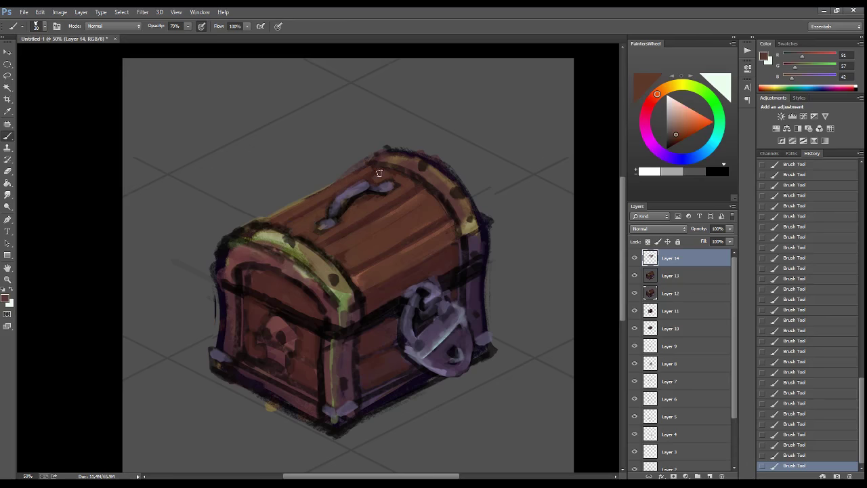
pyautogui.keyDown('alt'); pyautogui.click(358, 164); pyautogui.keyUp('alt')
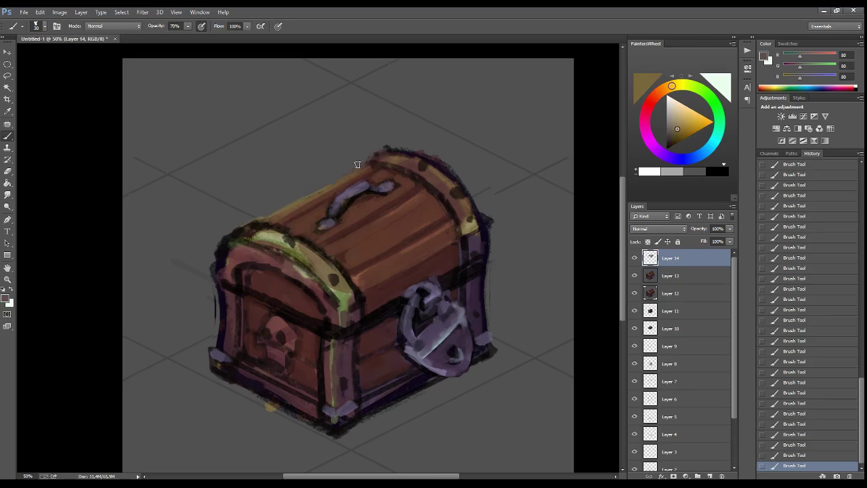
pyautogui.keyDown('alt'); pyautogui.click(376, 152); pyautogui.keyUp('alt')
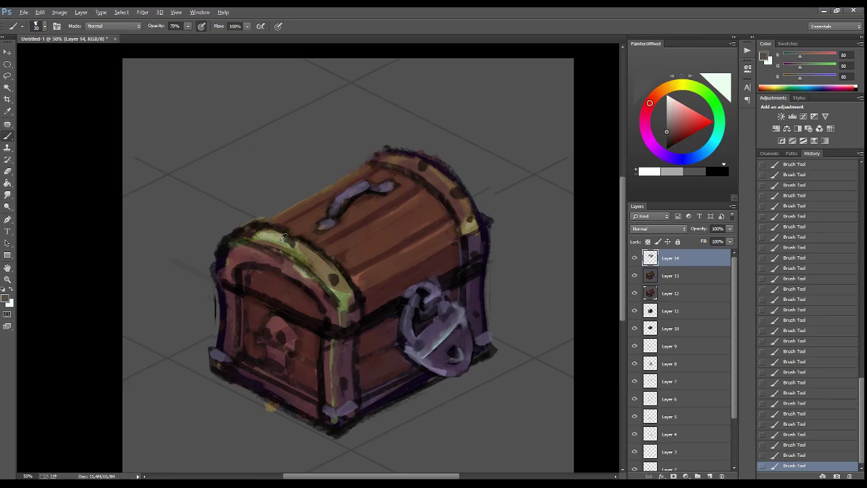
pyautogui.keyDown('alt'); pyautogui.click(431, 331); pyautogui.keyUp('alt')
pyautogui.moveTo(301, 252)
pyautogui.mouseDown()
pyautogui.moveTo(349, 298)
pyautogui.moveTo(282, 237)
pyautogui.moveTo(224, 244)
pyautogui.moveTo(330, 306)
pyautogui.mouseUp()
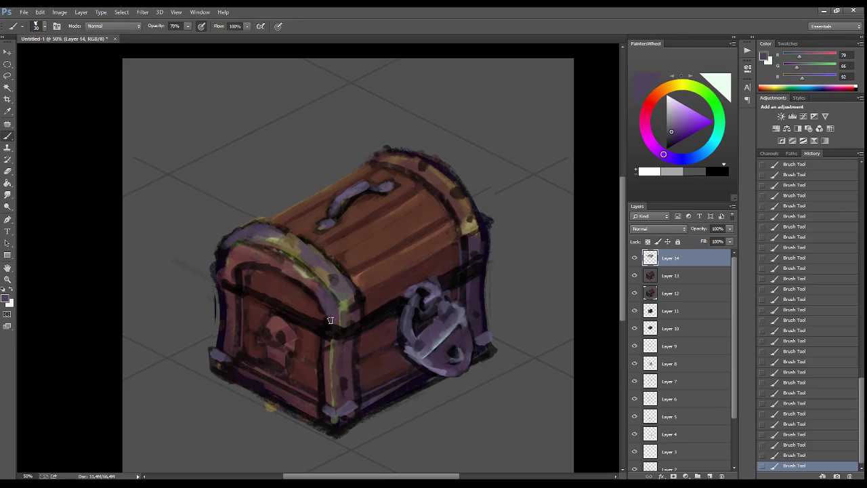
# - Sample reddish-brown, olive, purple and dark brown tones from the chest
pyautogui.keyDown('alt'); pyautogui.click(354, 309); pyautogui.keyUp('alt')
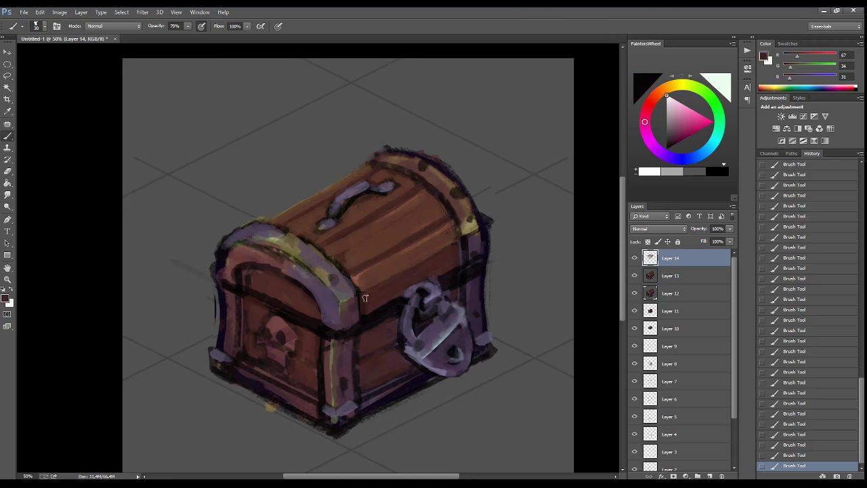
pyautogui.keyDown('alt'); pyautogui.click(455, 249); pyautogui.keyUp('alt')
pyautogui.keyDown('alt'); pyautogui.click(347, 296); pyautogui.keyUp('alt')
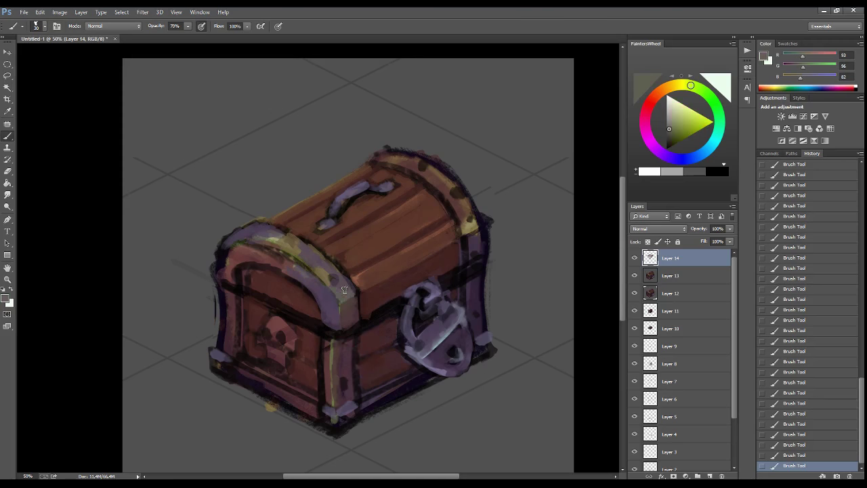
pyautogui.keyDown('alt'); pyautogui.click(331, 278); pyautogui.keyUp('alt')
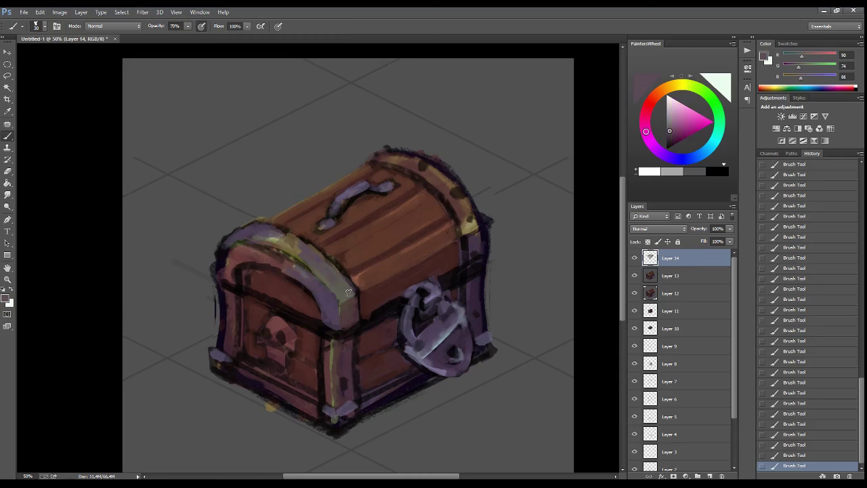
pyautogui.keyDown('alt'); pyautogui.click(335, 334); pyautogui.keyUp('alt')
pyautogui.keyDown('alt'); pyautogui.click(355, 313); pyautogui.keyUp('alt')
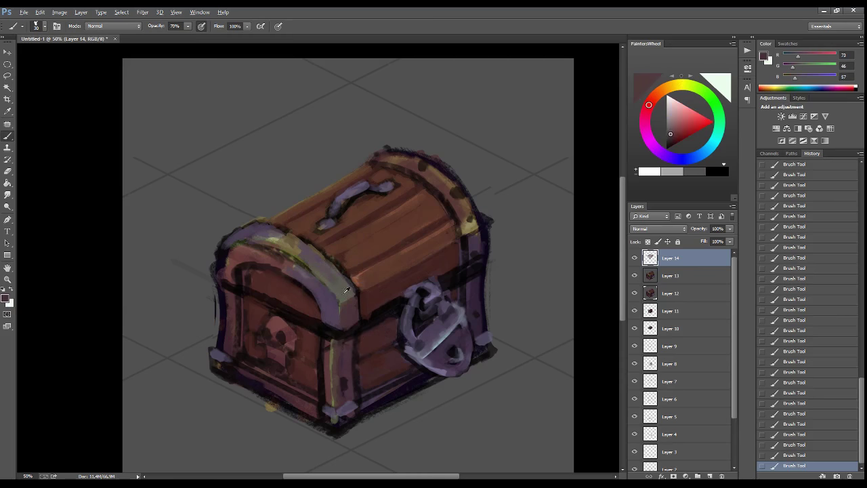
pyautogui.keyDown('alt'); pyautogui.click(352, 334); pyautogui.keyUp('alt')
pyautogui.keyDown('alt'); pyautogui.click(361, 294); pyautogui.keyUp('alt')
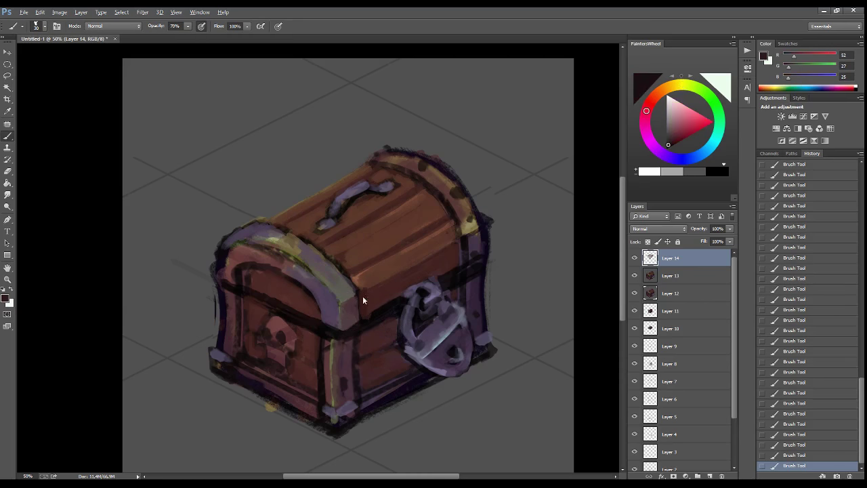
# - Sample near-black and purple trim tones, settling on a lighter greyish purple
pyautogui.keyDown('alt'); pyautogui.click(369, 278); pyautogui.keyUp('alt')
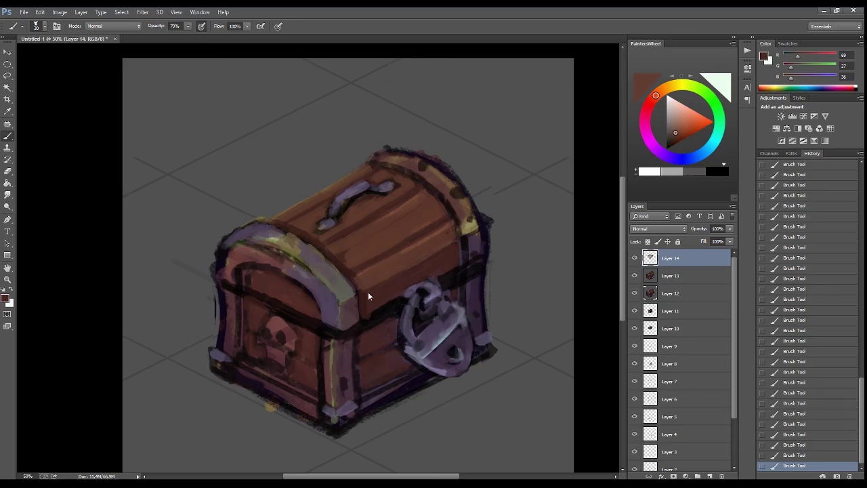
pyautogui.keyDown('alt'); pyautogui.click(367, 318); pyautogui.keyUp('alt')
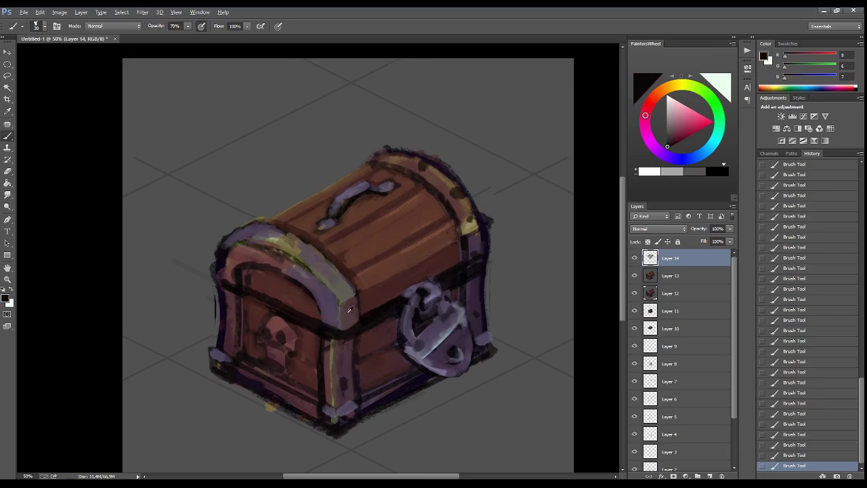
pyautogui.keyDown('alt'); pyautogui.click(350, 310); pyautogui.keyUp('alt')
pyautogui.keyDown('alt'); pyautogui.click(474, 245); pyautogui.keyUp('alt')
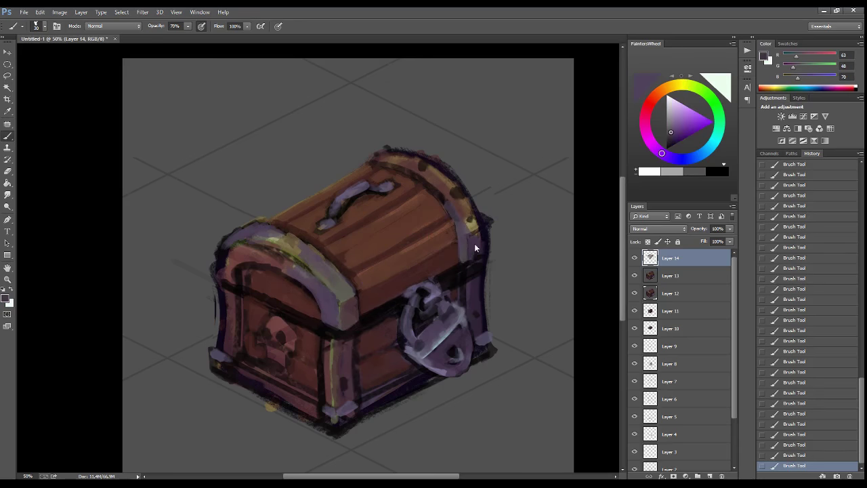
pyautogui.keyDown('alt'); pyautogui.click(476, 226); pyautogui.keyUp('alt')
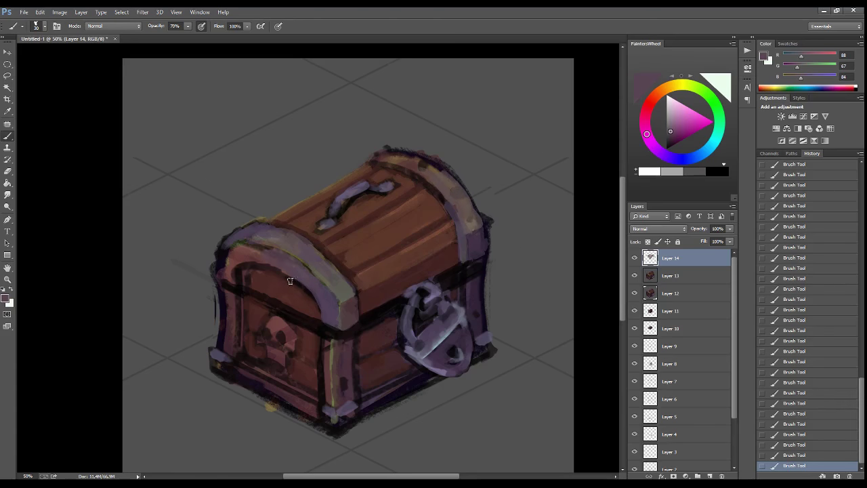
# - Sample and resample the reddish tone on the front lid band
pyautogui.keyDown('alt'); pyautogui.click(230, 275); pyautogui.keyUp('alt')
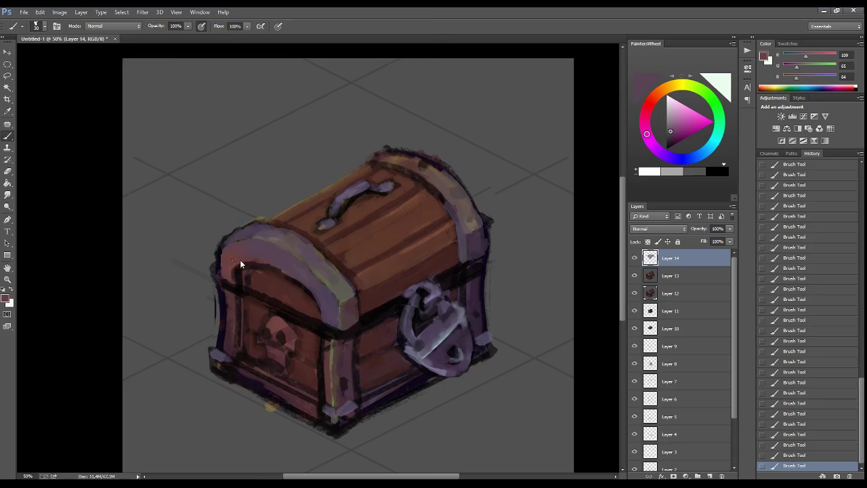
pyautogui.keyDown('alt'); pyautogui.click(256, 248); pyautogui.keyUp('alt')
pyautogui.keyDown('alt'); pyautogui.click(248, 271); pyautogui.keyUp('alt')
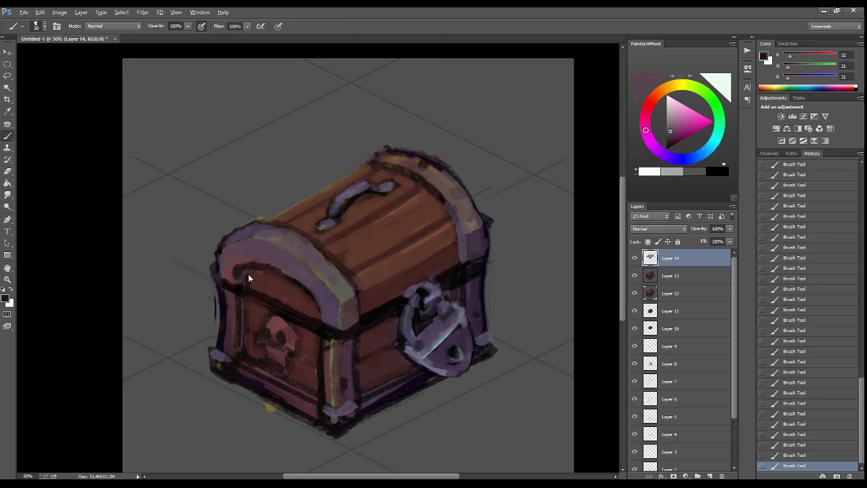
pyautogui.keyDown('alt'); pyautogui.click(239, 267); pyautogui.keyUp('alt')
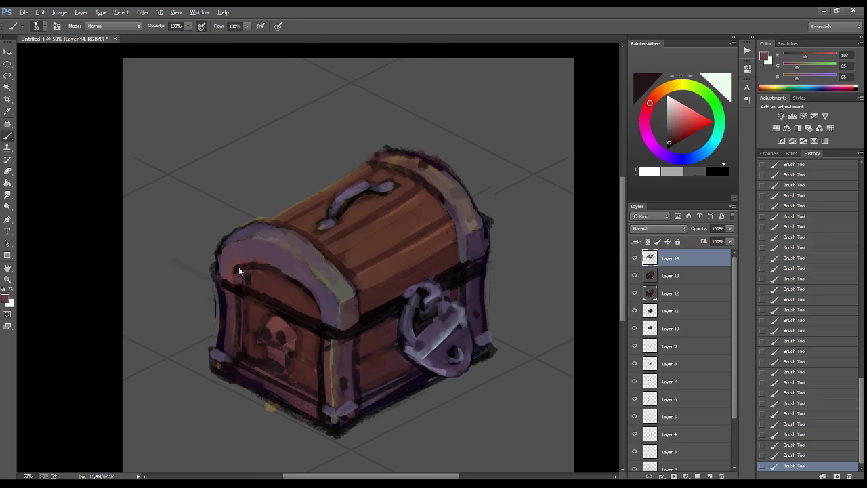
# - At 80% opacity, paint light green along the lid's upper-left edge and purple on its left edge
pyautogui.press('8')
pyautogui.keyDown('alt'); pyautogui.keyDown('shift'); pyautogui.rightClick(299, 253); pyautogui.keyUp('shift'); pyautogui.keyUp('alt')
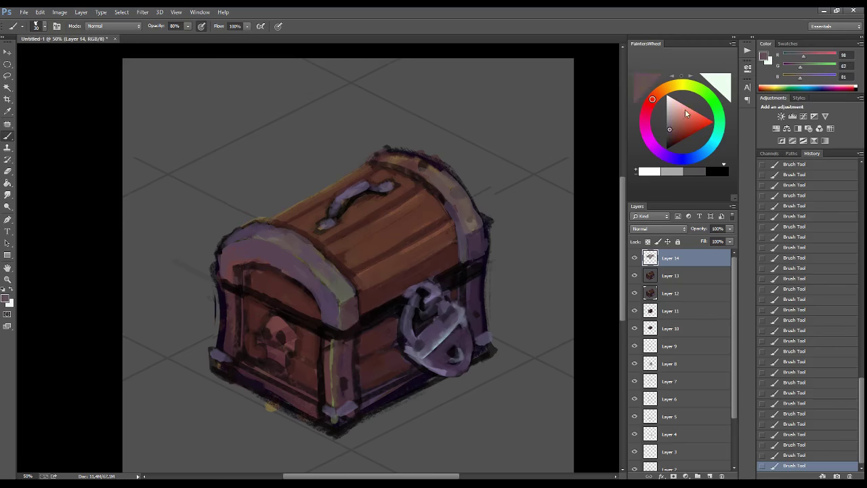
pyautogui.moveTo(299, 253); pyautogui.dragTo(339, 285)
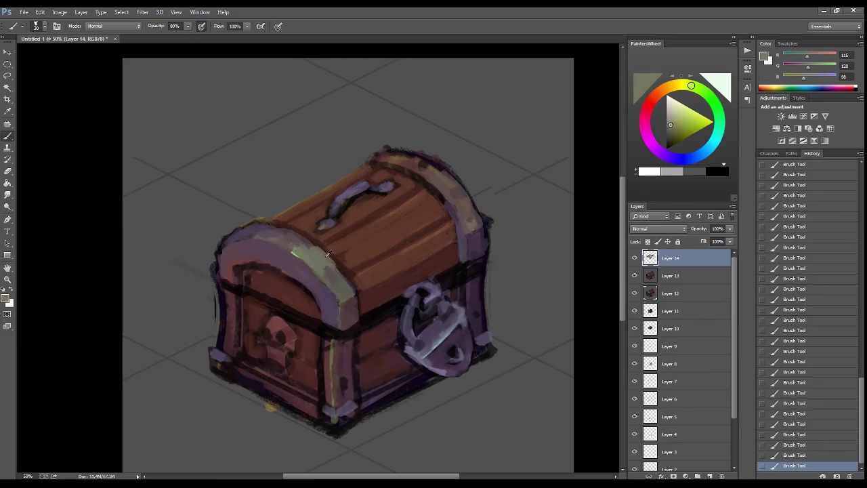
pyautogui.keyDown('alt'); pyautogui.click(344, 291); pyautogui.keyUp('alt')
pyautogui.moveTo(302, 247); pyautogui.dragTo(231, 237)
pyautogui.keyDown('alt'); pyautogui.click(229, 235); pyautogui.keyUp('alt')
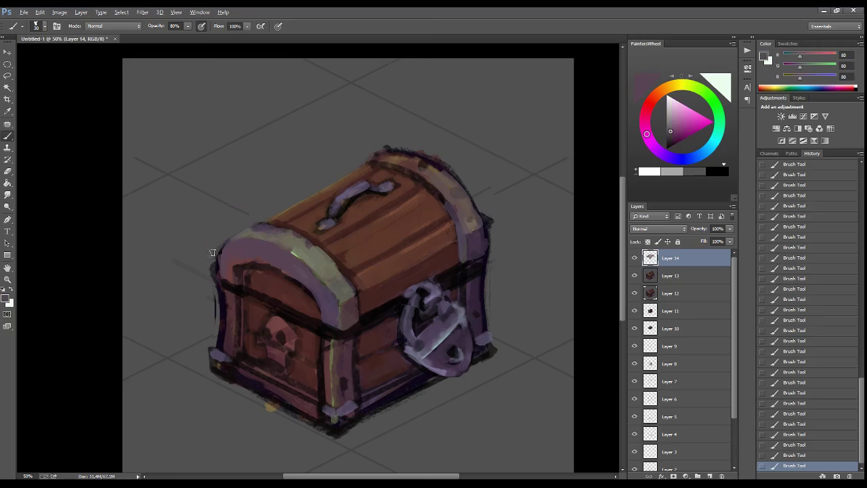
pyautogui.moveTo(218, 243); pyautogui.dragTo(228, 268)
# - Paint green highlights along the lid's upper edge and the right arch band's top
pyautogui.keyDown('alt'); pyautogui.click(295, 254); pyautogui.keyUp('alt')
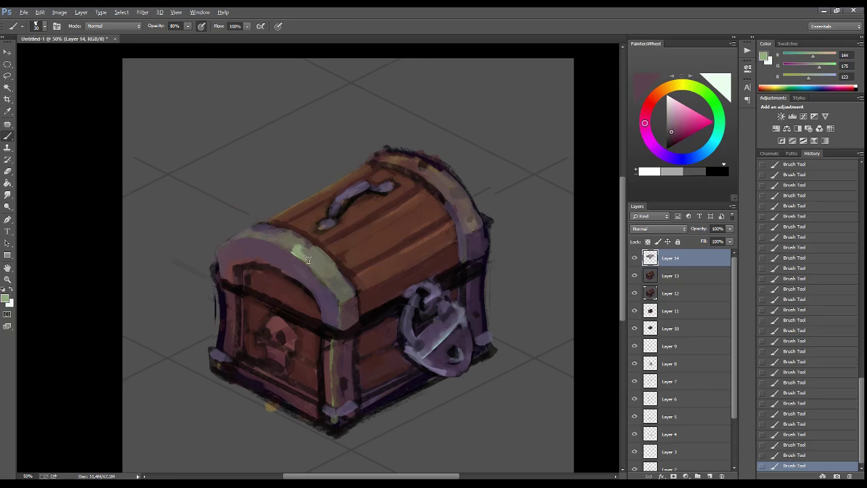
pyautogui.moveTo(301, 239); pyautogui.dragTo(260, 231)
pyautogui.keyDown('alt'); pyautogui.click(294, 253); pyautogui.keyUp('alt')
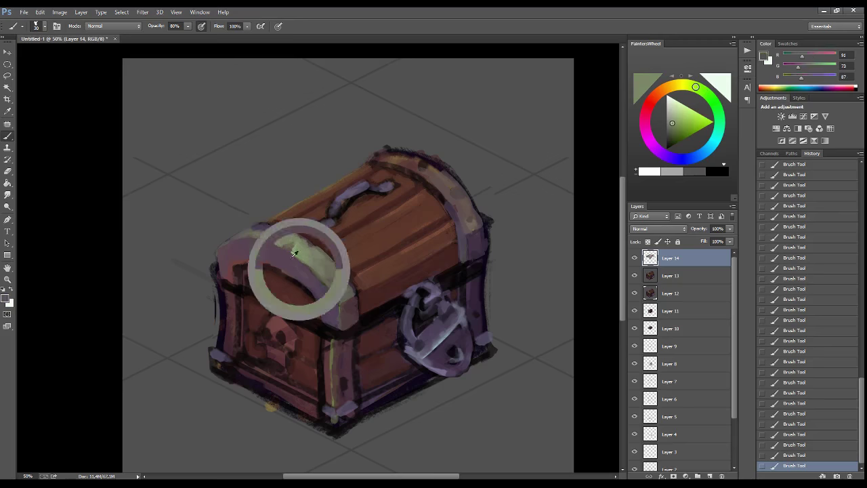
pyautogui.keyDown('alt'); pyautogui.click(285, 252); pyautogui.keyUp('alt')
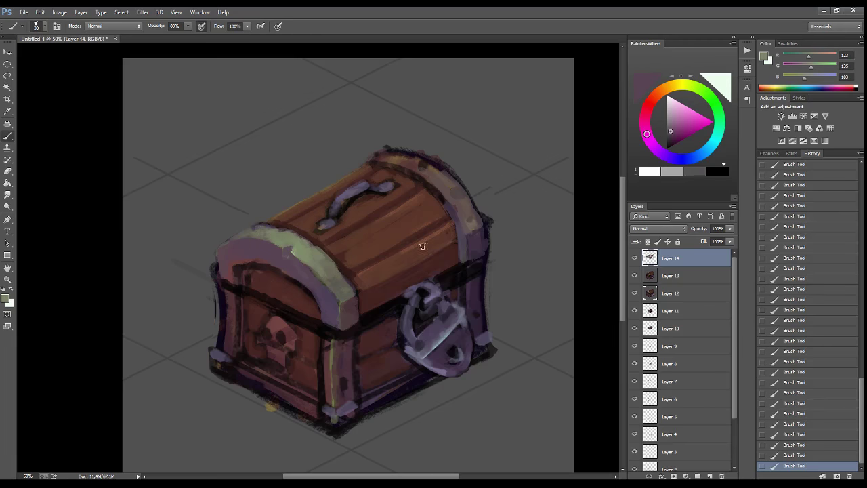
pyautogui.moveTo(471, 222); pyautogui.dragTo(395, 157)
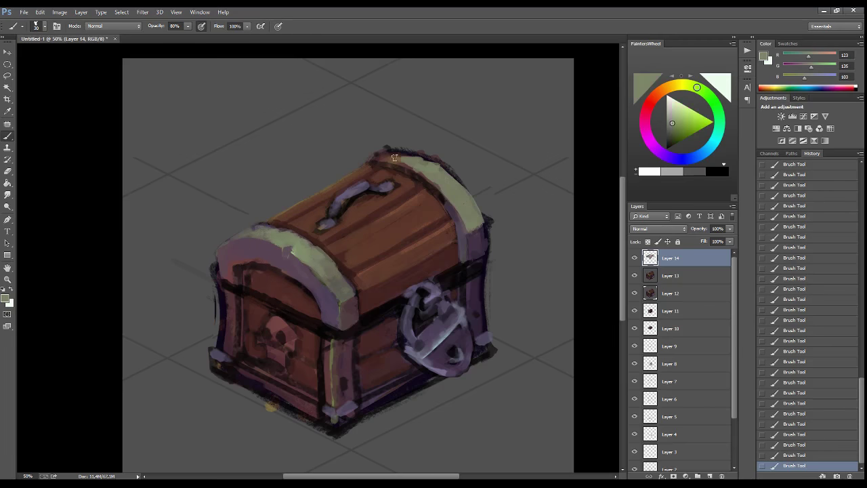
pyautogui.moveTo(379, 155); pyautogui.dragTo(446, 163)
# - Sample greys, dark purples, near-black, green and brown around the lid edge
pyautogui.keyDown('alt'); pyautogui.click(449, 163); pyautogui.keyUp('alt')
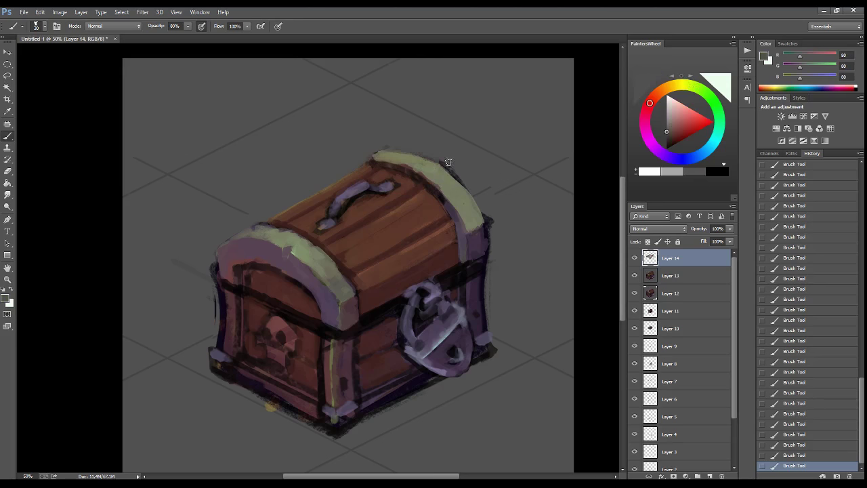
pyautogui.keyDown('alt'); pyautogui.click(477, 210); pyautogui.keyUp('alt')
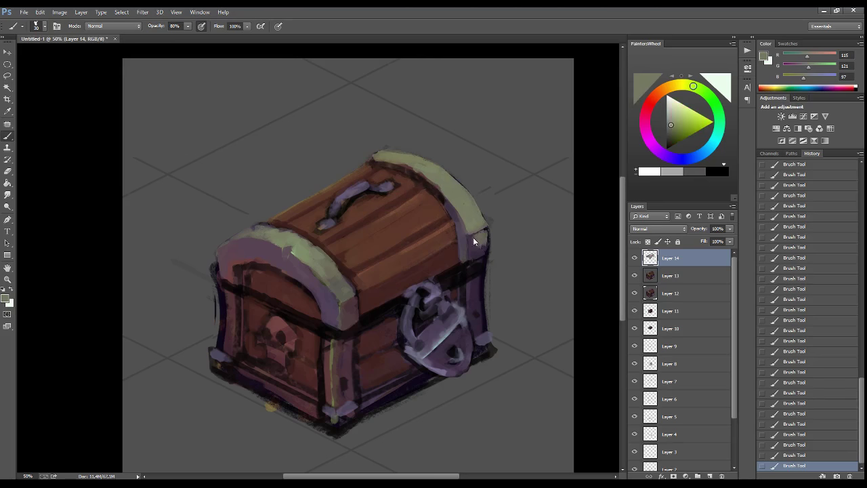
pyautogui.keyDown('alt'); pyautogui.click(474, 243); pyautogui.keyUp('alt')
pyautogui.keyDown('alt'); pyautogui.click(465, 263); pyautogui.keyUp('alt')
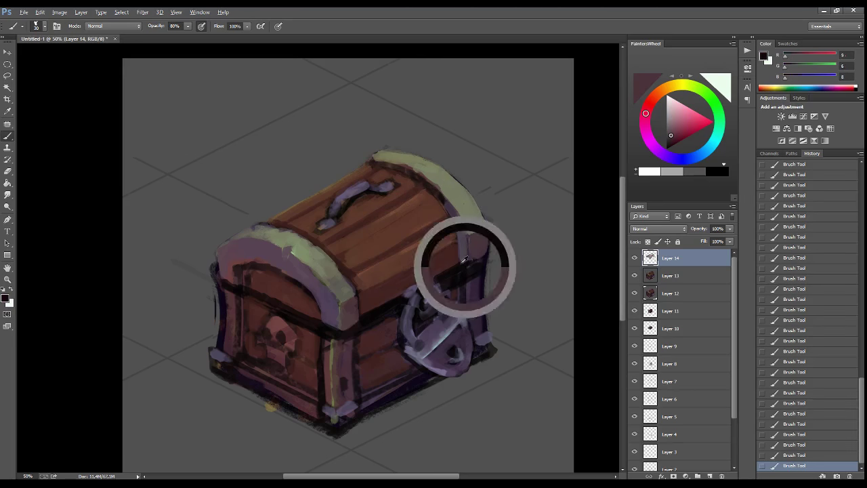
pyautogui.keyDown('alt'); pyautogui.click(474, 247); pyautogui.keyUp('alt')
pyautogui.keyDown('alt'); pyautogui.click(482, 254); pyautogui.keyUp('alt')
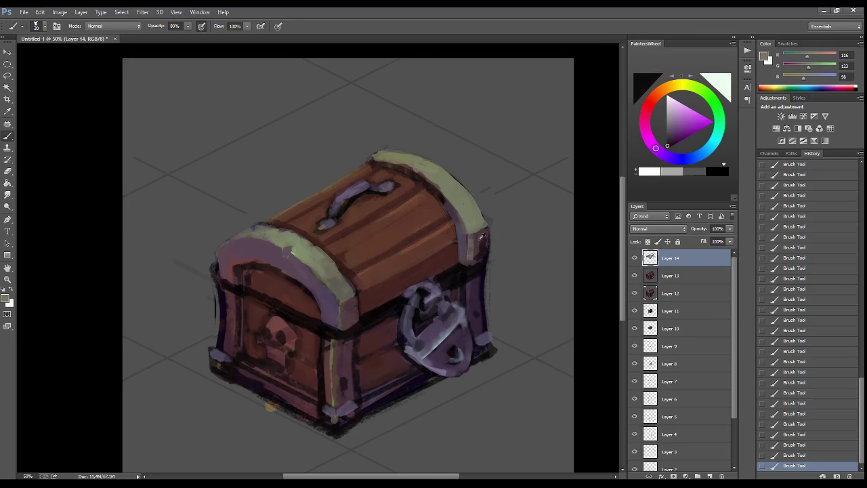
pyautogui.keyDown('alt'); pyautogui.click(465, 230); pyautogui.keyUp('alt')
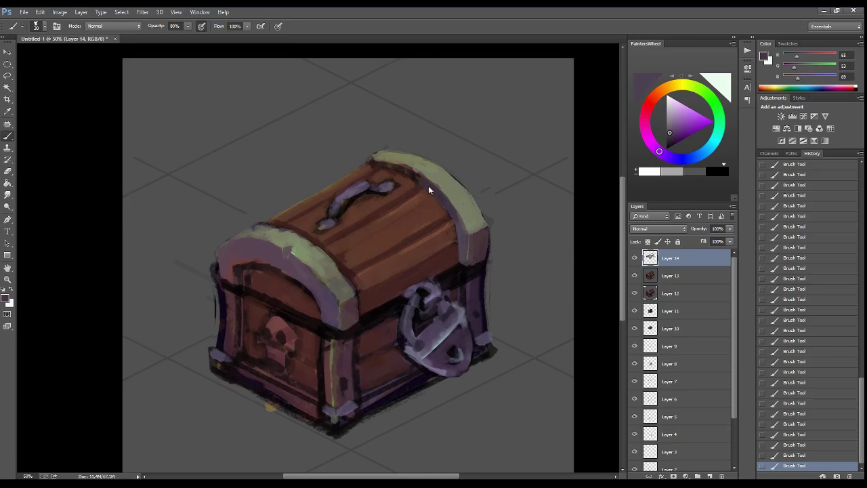
pyautogui.keyDown('alt'); pyautogui.click(378, 156); pyautogui.keyUp('alt')
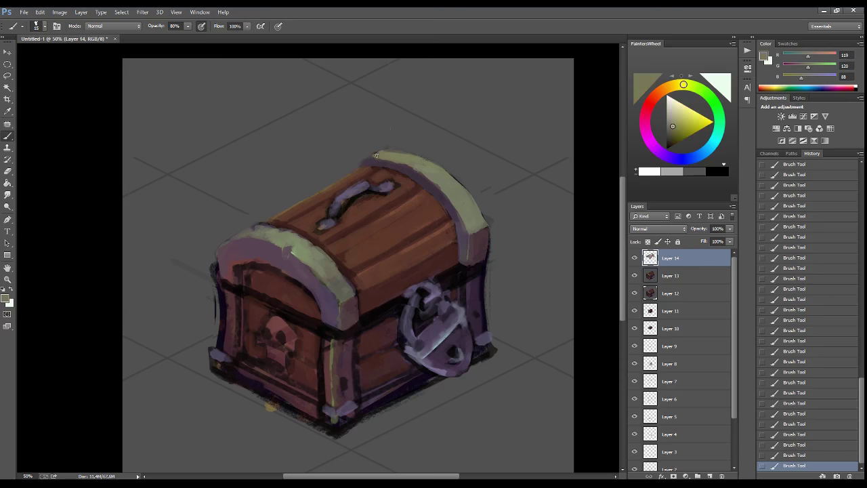
pyautogui.keyDown('alt'); pyautogui.click(373, 166); pyautogui.keyUp('alt')
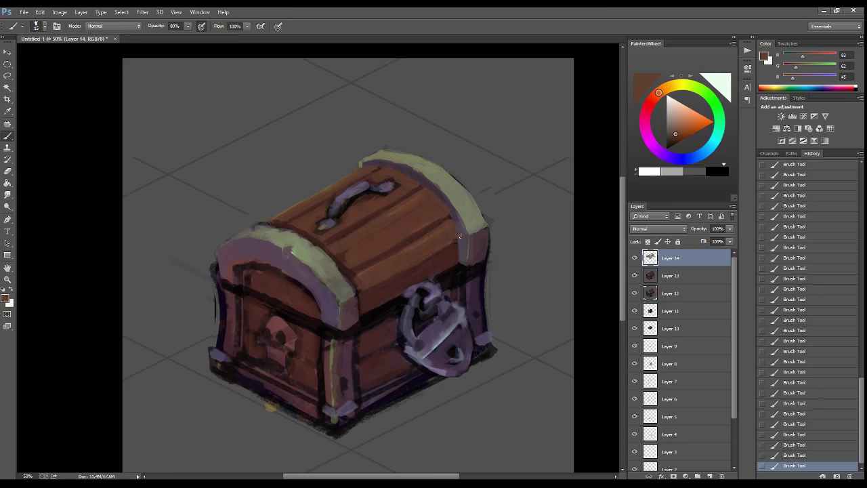
# - Darken the lid planks with red-brown and paint brown over a stray green stroke
pyautogui.keyDown('alt'); pyautogui.click(409, 238); pyautogui.keyUp('alt')
pyautogui.moveTo(438, 211); pyautogui.dragTo(370, 227)
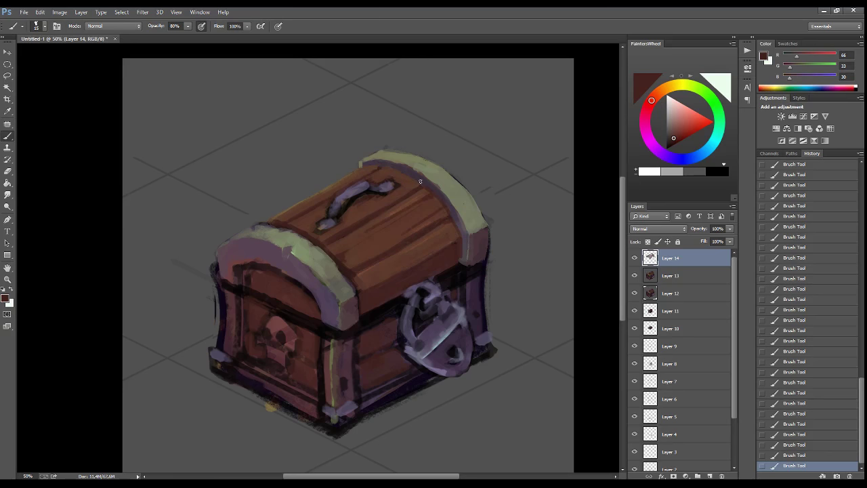
pyautogui.keyDown('alt'); pyautogui.click(379, 301); pyautogui.keyUp('alt')
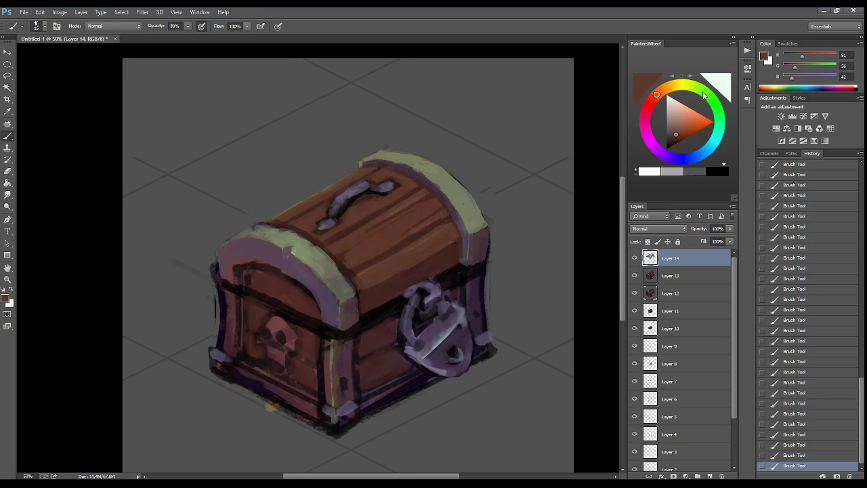
pyautogui.keyDown('alt'); pyautogui.click(398, 269); pyautogui.keyUp('alt')
pyautogui.keyDown('alt'); pyautogui.click(378, 275); pyautogui.keyUp('alt')
pyautogui.moveTo(393, 269)
pyautogui.mouseDown()
pyautogui.moveTo(363, 290)
pyautogui.moveTo(459, 232)
pyautogui.moveTo(352, 266)
pyautogui.mouseUp()
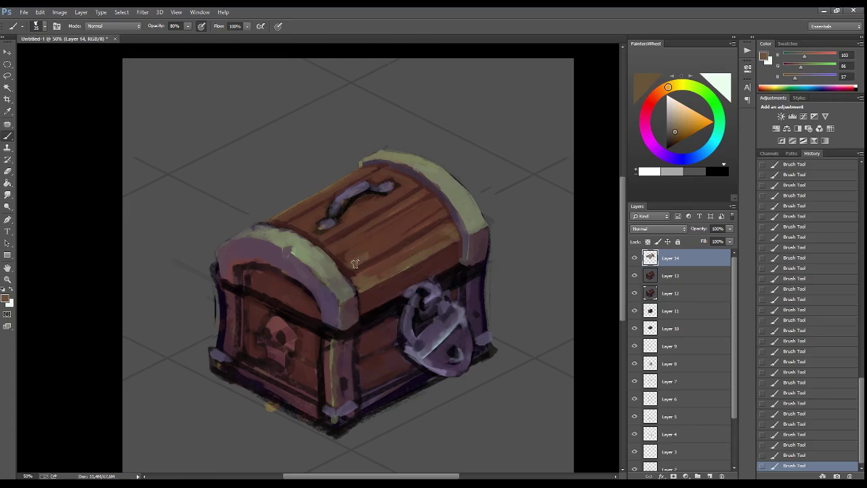
# - Paint light highlights across the lower and upper lid planks, then sample the handle's purple-grey
pyautogui.moveTo(410, 230); pyautogui.dragTo(339, 264)
pyautogui.moveTo(373, 239); pyautogui.dragTo(328, 245)
pyautogui.moveTo(425, 204); pyautogui.dragTo(397, 234)
pyautogui.moveTo(447, 211); pyautogui.dragTo(393, 204)
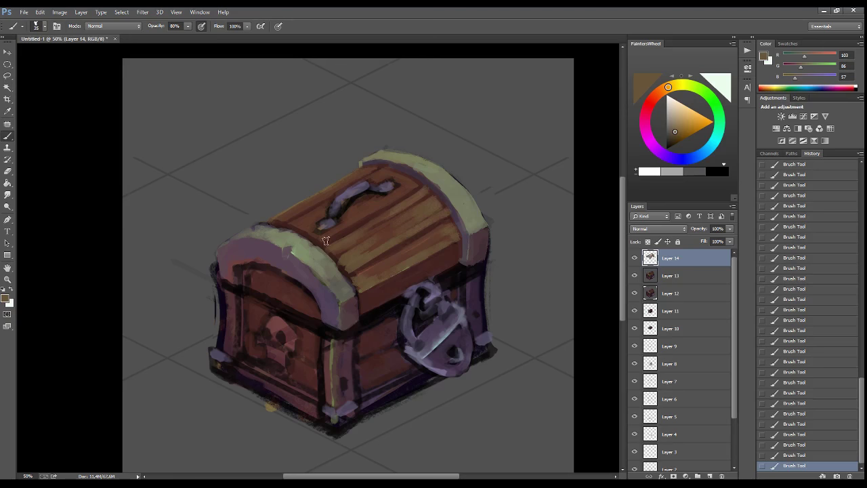
pyautogui.moveTo(322, 240); pyautogui.dragTo(379, 206)
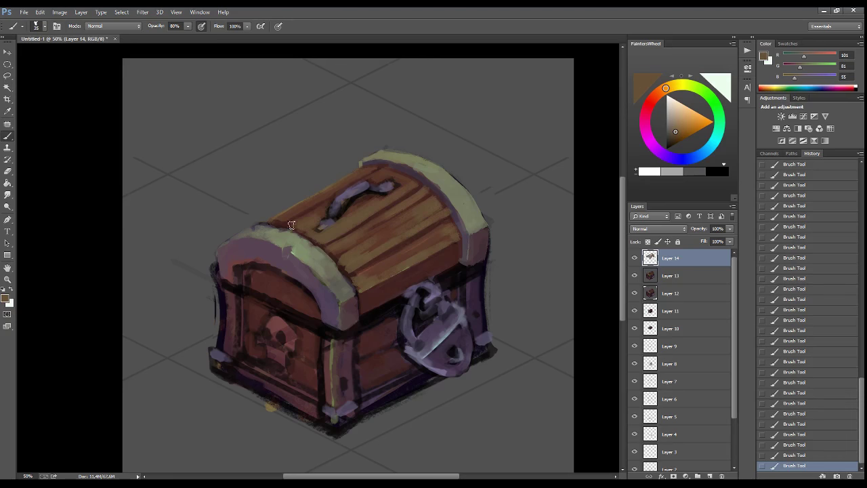
pyautogui.keyDown('alt'); pyautogui.click(328, 221); pyautogui.keyUp('alt')
pyautogui.keyDown('alt'); pyautogui.click(325, 225); pyautogui.keyUp('alt')
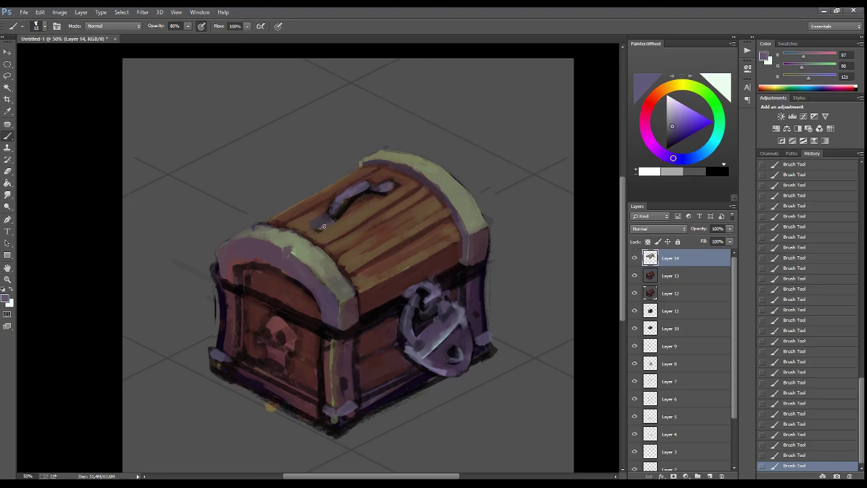
# - Sample purple-greys from the lid handle and dark wood browns from the lid
pyautogui.keyDown('alt'); pyautogui.click(332, 217); pyautogui.keyUp('alt')
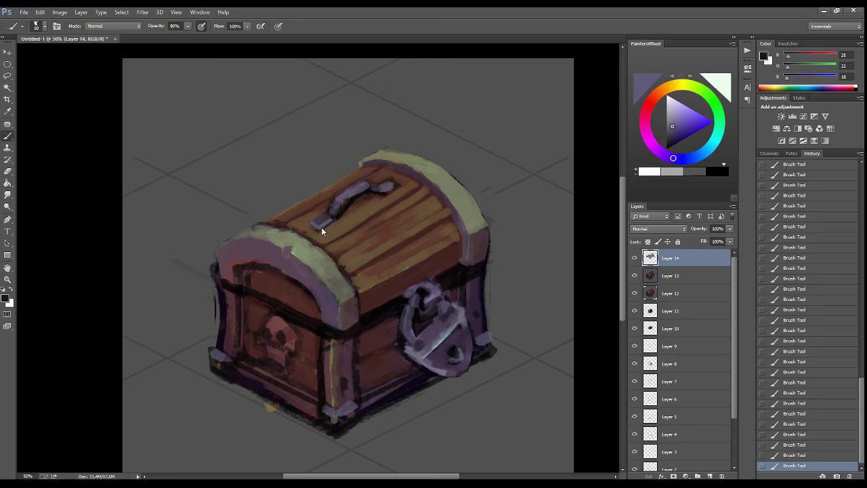
pyautogui.keyDown('alt'); pyautogui.click(342, 200); pyautogui.keyUp('alt')
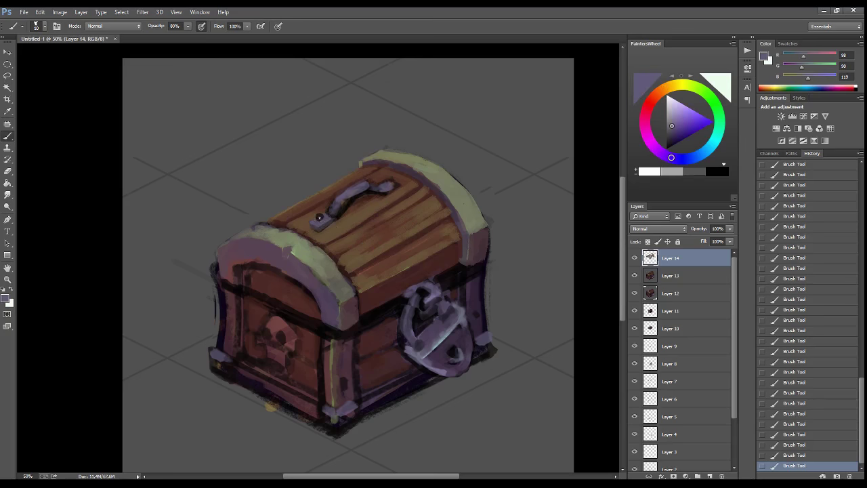
pyautogui.keyDown('alt'); pyautogui.click(327, 207); pyautogui.keyUp('alt')
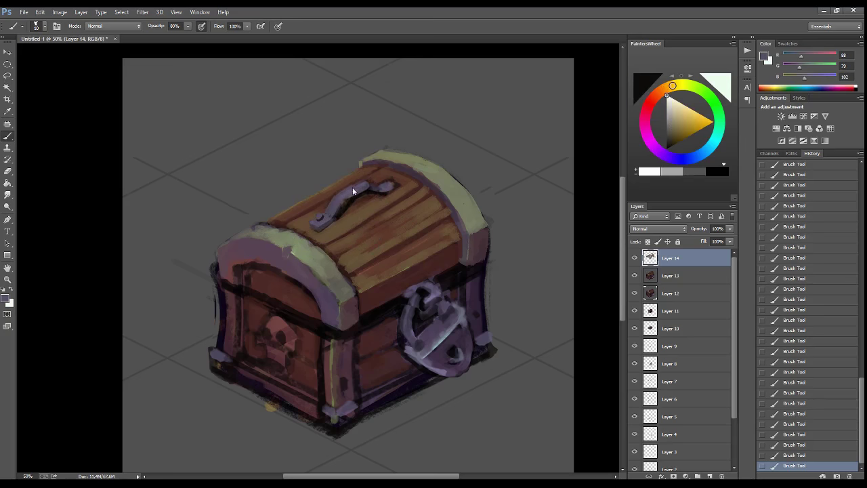
pyautogui.keyDown('alt'); pyautogui.click(329, 222); pyautogui.keyUp('alt')
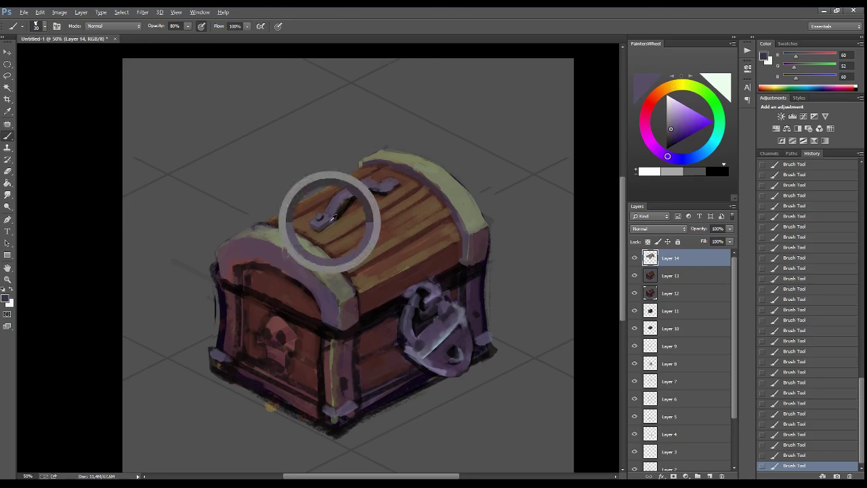
pyautogui.keyDown('alt'); pyautogui.click(381, 190); pyautogui.keyUp('alt')
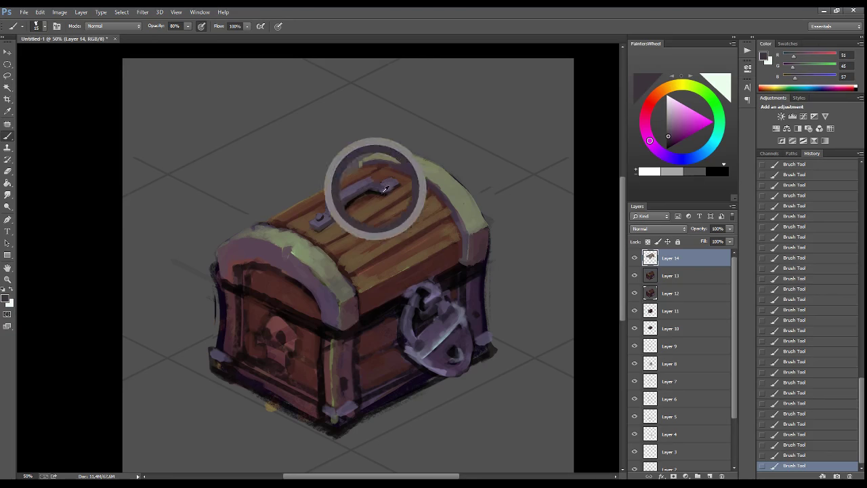
pyautogui.keyDown('alt'); pyautogui.click(370, 196); pyautogui.keyUp('alt')
# - Resample wood browns, the handle's purple-greys and the trim's green-grey
pyautogui.keyDown('alt'); pyautogui.click(344, 220); pyautogui.keyUp('alt')
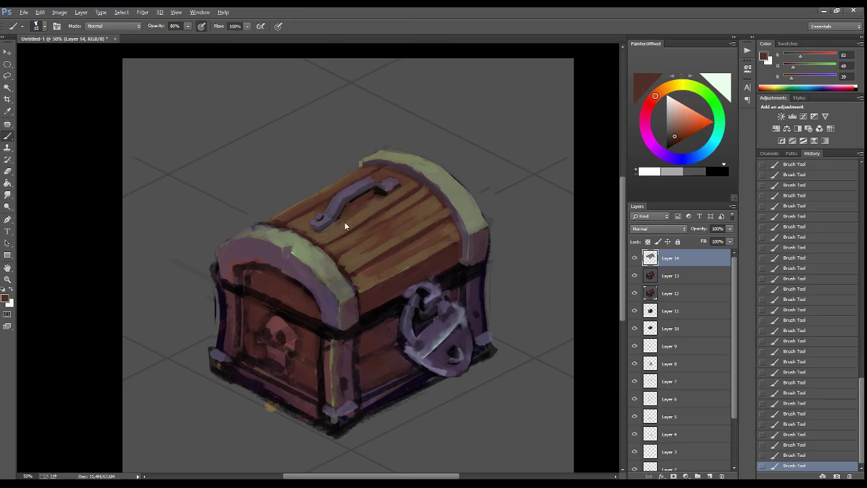
pyautogui.keyDown('alt'); pyautogui.click(356, 214); pyautogui.keyUp('alt')
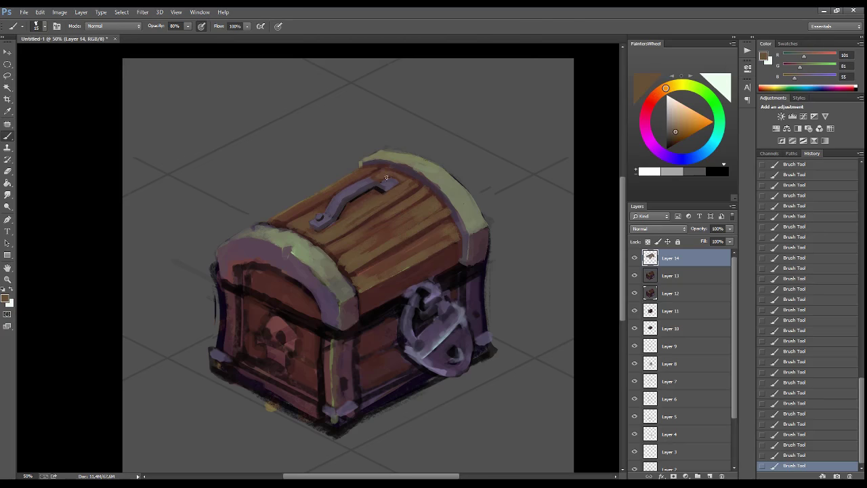
pyautogui.keyDown('alt'); pyautogui.click(364, 185); pyautogui.keyUp('alt')
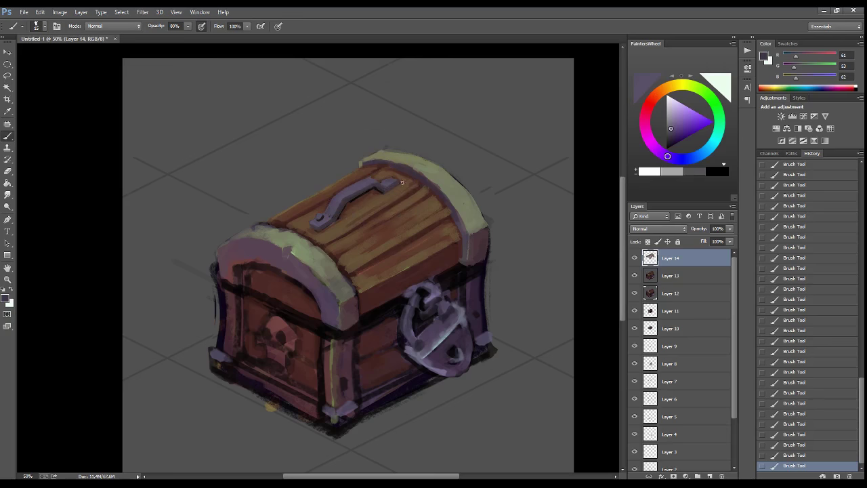
pyautogui.keyDown('alt'); pyautogui.click(374, 187); pyautogui.keyUp('alt')
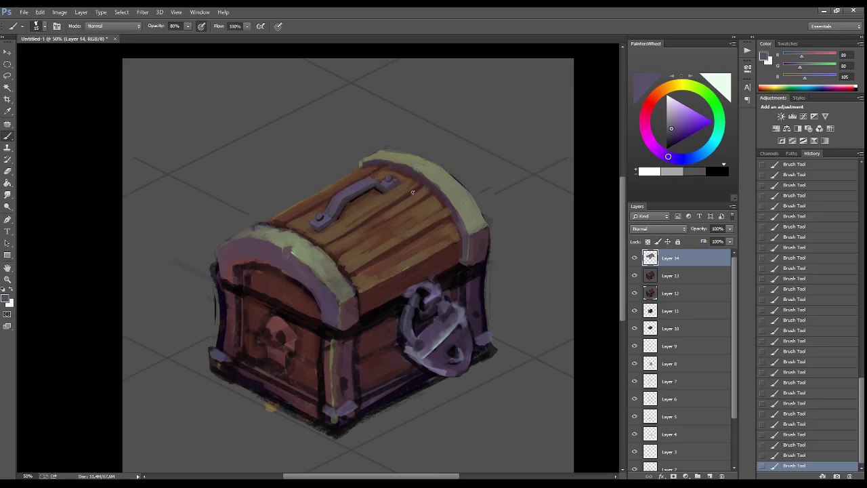
pyautogui.keyDown('alt'); pyautogui.click(443, 178); pyautogui.keyUp('alt')
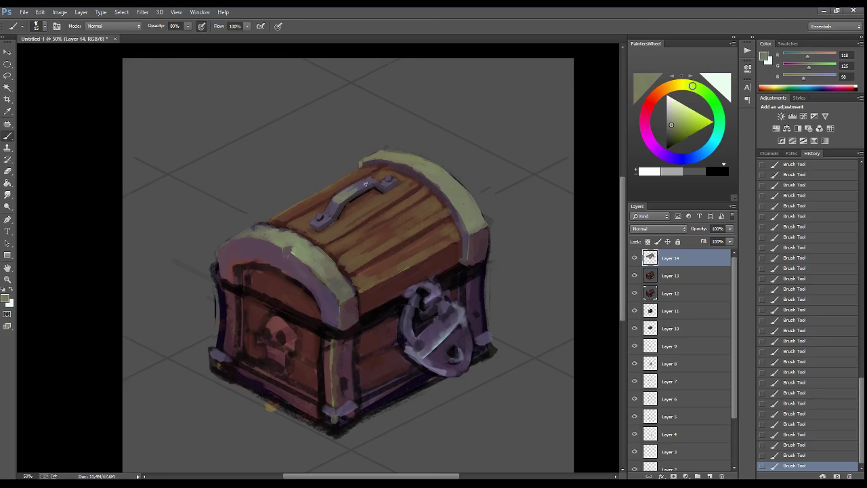
pyautogui.keyDown('alt'); pyautogui.click(339, 206); pyautogui.keyUp('alt')
# - Paint near-black shadow strokes under the lid handle, then sample the wood brown
pyautogui.keyDown('alt'); pyautogui.click(377, 197); pyautogui.keyUp('alt')
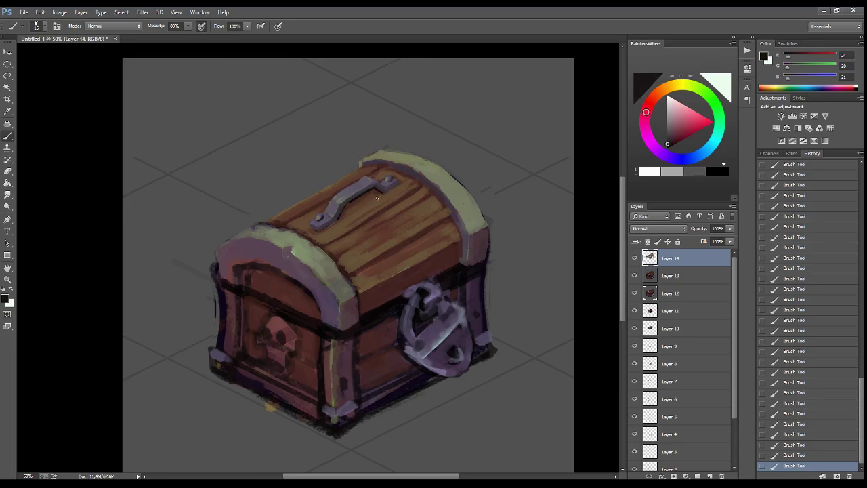
pyautogui.moveTo(358, 207); pyautogui.dragTo(319, 230)
pyautogui.keyDown('alt'); pyautogui.click(371, 193); pyautogui.keyUp('alt')
pyautogui.keyDown('alt'); pyautogui.click(357, 219); pyautogui.keyUp('alt')
pyautogui.keyDown('alt'); pyautogui.click(401, 181); pyautogui.keyUp('alt')
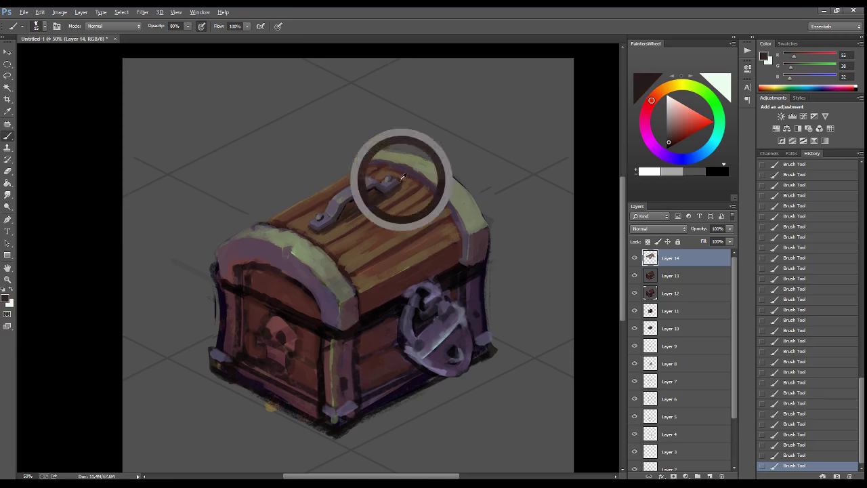
# - Lighten the dark area under the handle with sampled wood browns
pyautogui.moveTo(381, 200); pyautogui.dragTo(372, 193)
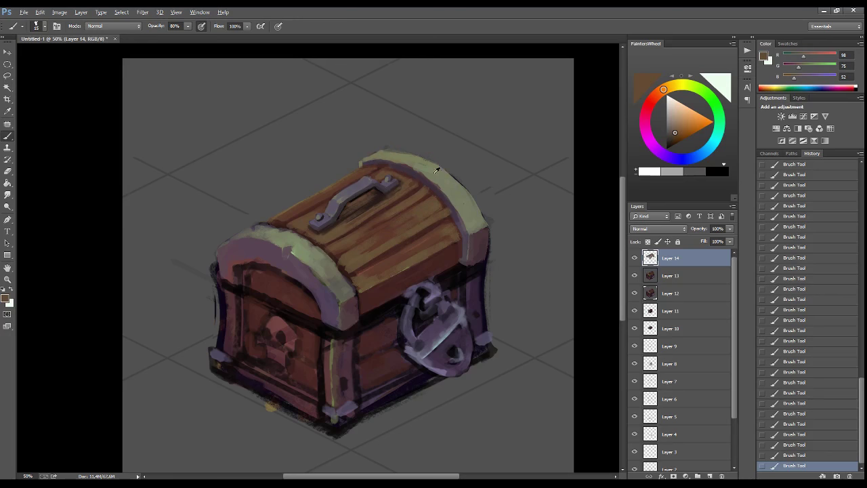
pyautogui.keyDown('alt'); pyautogui.click(349, 203); pyautogui.keyUp('alt')
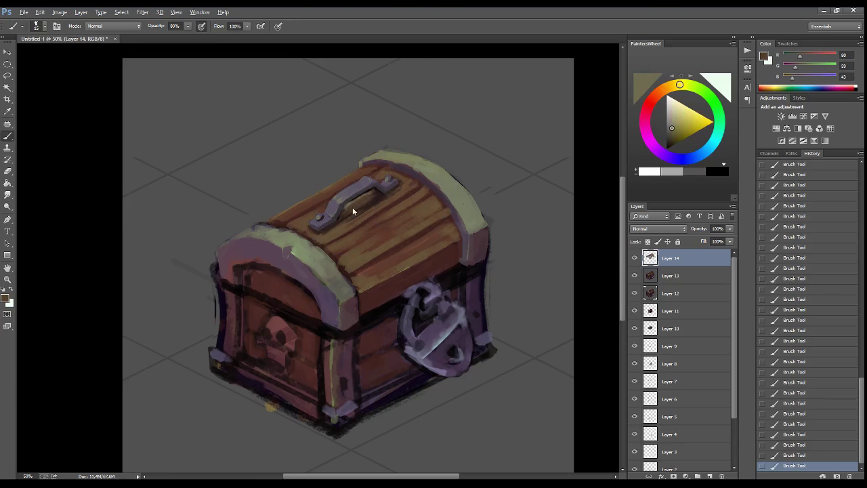
pyautogui.keyDown('alt'); pyautogui.click(349, 207); pyautogui.keyUp('alt')
pyautogui.keyDown('alt'); pyautogui.click(355, 208); pyautogui.keyUp('alt')
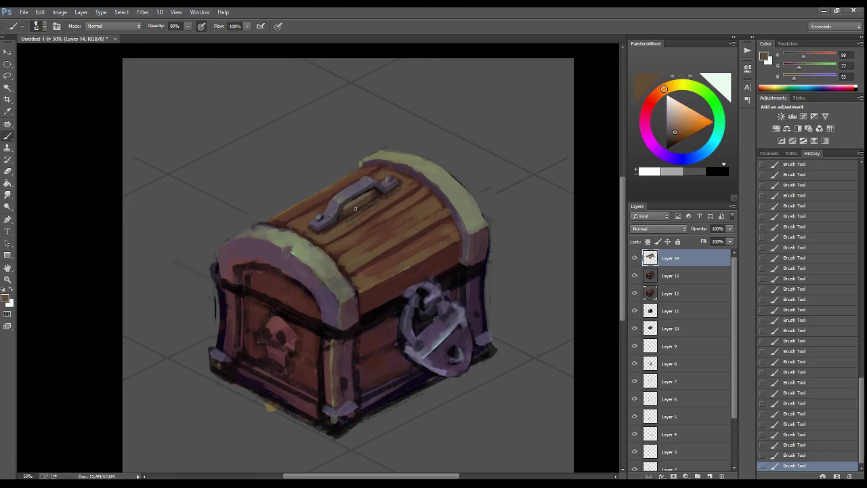
pyautogui.keyDown('alt'); pyautogui.click(364, 194); pyautogui.keyUp('alt')
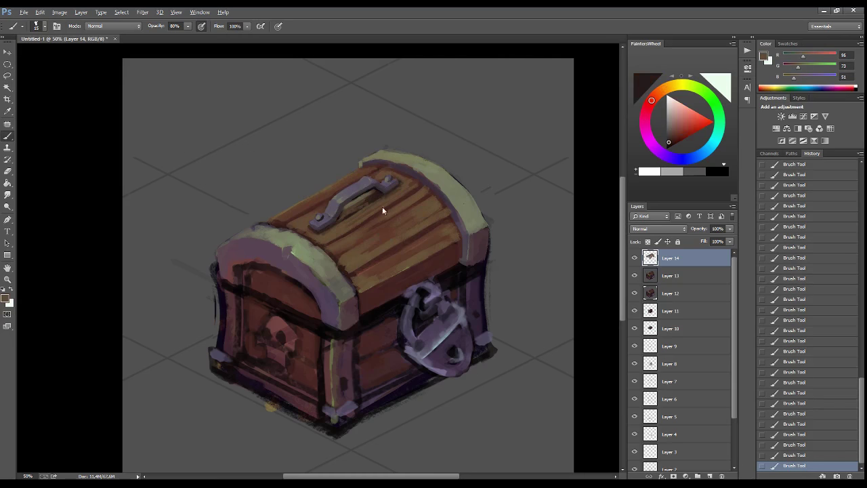
pyautogui.keyDown('alt'); pyautogui.click(342, 216); pyautogui.keyUp('alt')
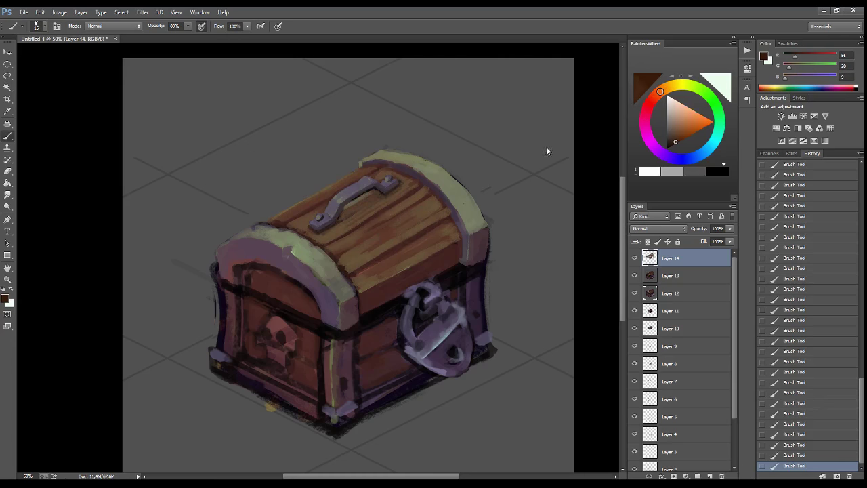
pyautogui.keyDown('alt'); pyautogui.click(420, 175); pyautogui.keyUp('alt')
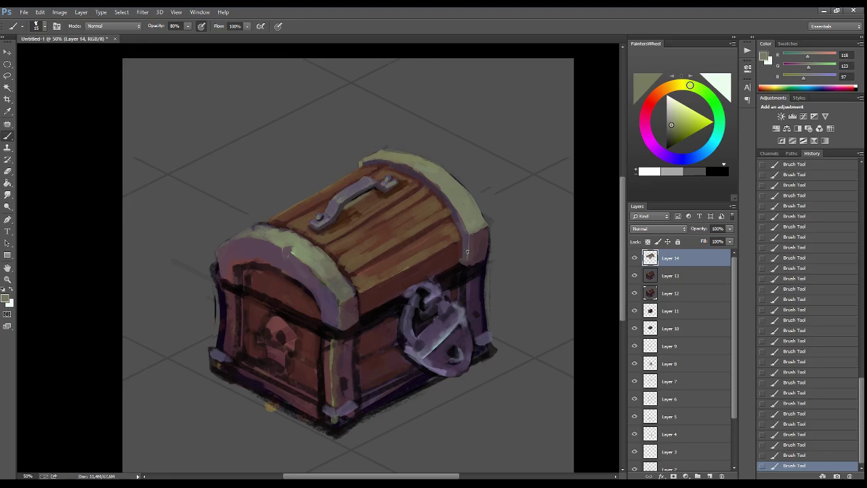
# - Paint mid grey over the chest's dark left edge with a larger brush
pyautogui.keyDown('alt'); pyautogui.click(325, 250); pyautogui.keyUp('alt')
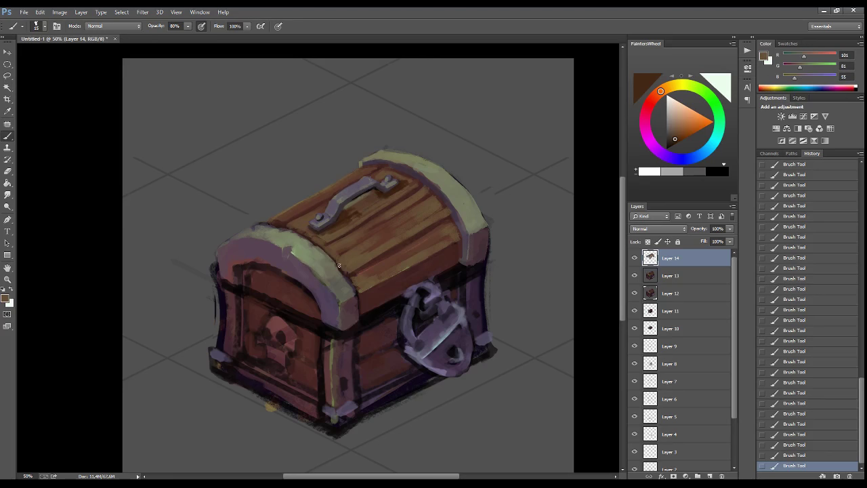
pyautogui.keyDown('alt'); pyautogui.click(346, 277); pyautogui.keyUp('alt')
pyautogui.keyDown('alt'); pyautogui.click(339, 254); pyautogui.keyUp('alt')
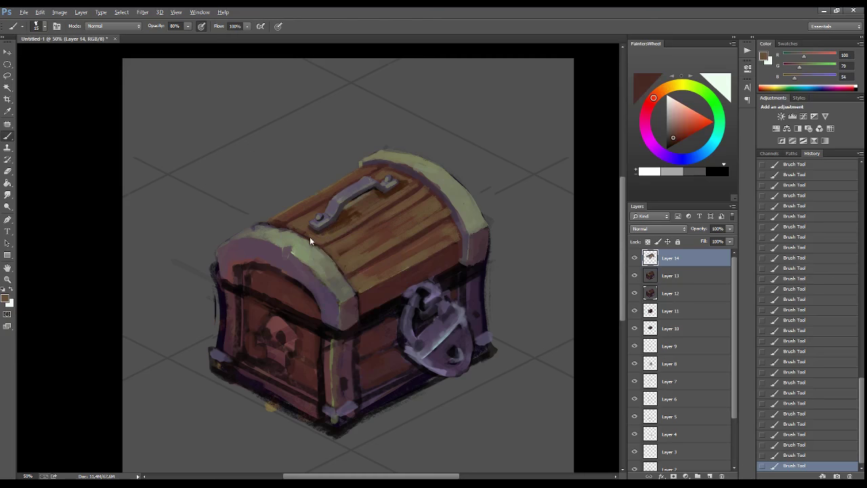
pyautogui.keyDown('alt'); pyautogui.click(311, 246); pyautogui.keyUp('alt')
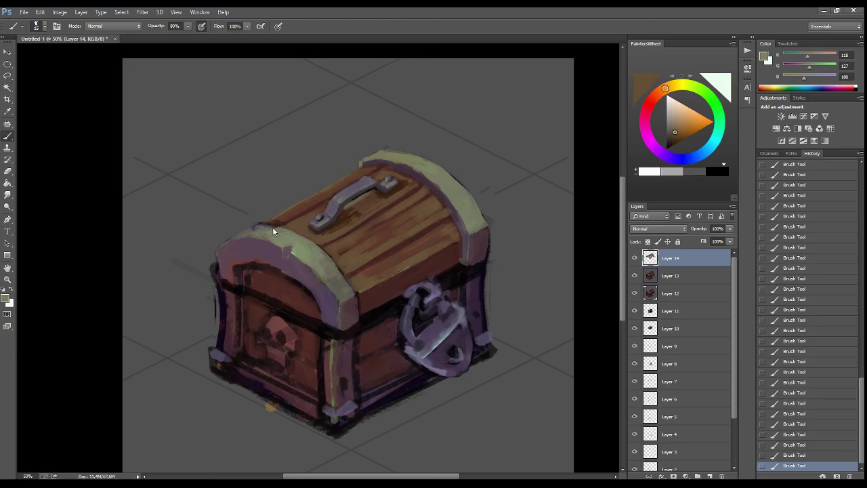
pyautogui.keyDown('alt'); pyautogui.click(252, 230); pyautogui.keyUp('alt')
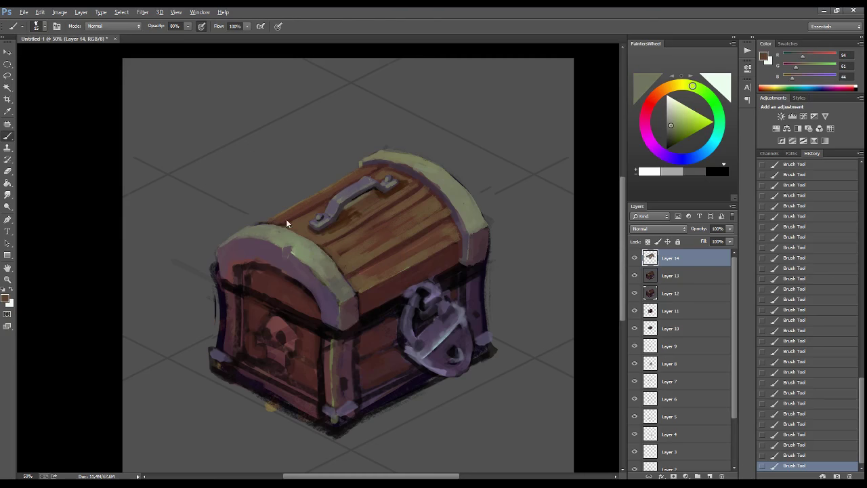
pyautogui.keyDown('alt'); pyautogui.click(242, 245); pyautogui.keyUp('alt')
pyautogui.press(']')
pyautogui.press(']')
pyautogui.press(']')
pyautogui.moveTo(210, 263); pyautogui.dragTo(220, 346)
# - Paint a pale green stroke and dark mauve strokes down the chest's left edge
pyautogui.keyDown('alt'); pyautogui.click(303, 240); pyautogui.keyUp('alt')
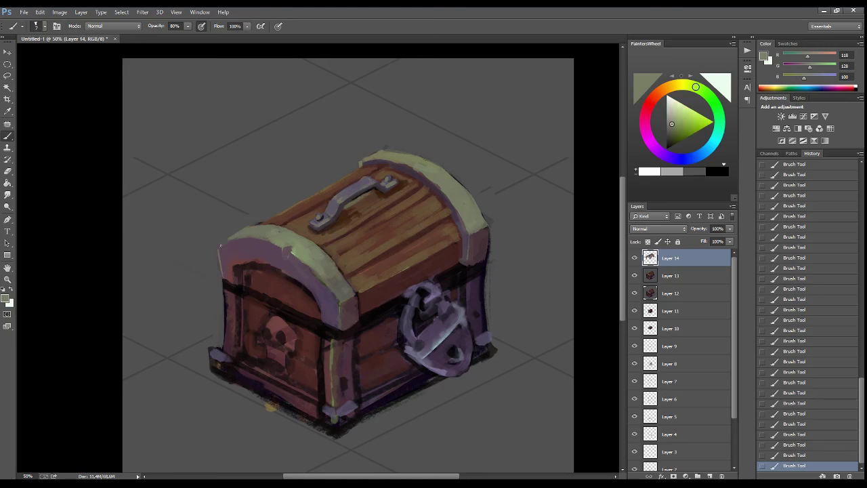
pyautogui.moveTo(224, 289); pyautogui.dragTo(225, 310)
pyautogui.keyDown('alt'); pyautogui.click(233, 269); pyautogui.keyUp('alt')
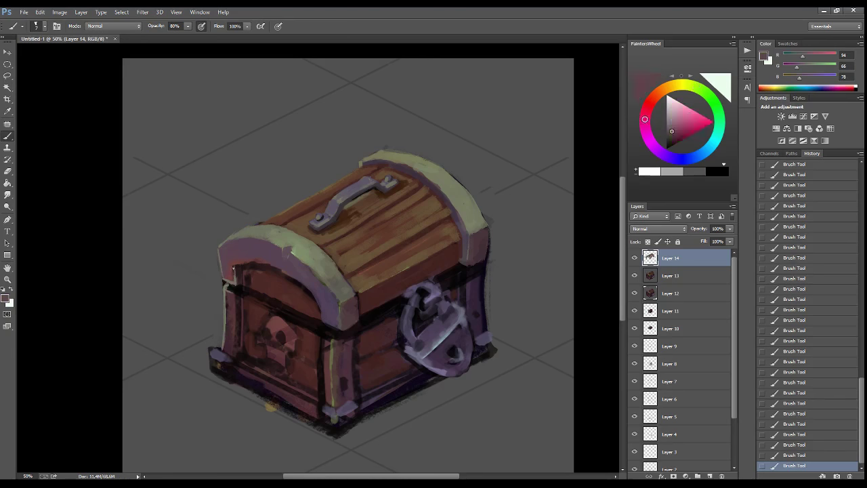
pyautogui.keyDown('alt'); pyautogui.click(337, 274); pyautogui.keyUp('alt')
pyautogui.moveTo(235, 293); pyautogui.dragTo(235, 349)
pyautogui.keyDown('alt'); pyautogui.click(235, 349); pyautogui.keyUp('alt')
pyautogui.moveTo(244, 294); pyautogui.dragTo(239, 341)
# - Add a pale highlight stroke and a mauve dab on the left corner post
pyautogui.keyDown('alt'); pyautogui.click(247, 345); pyautogui.keyUp('alt')
pyautogui.keyDown('alt'); pyautogui.click(226, 296); pyautogui.keyUp('alt')
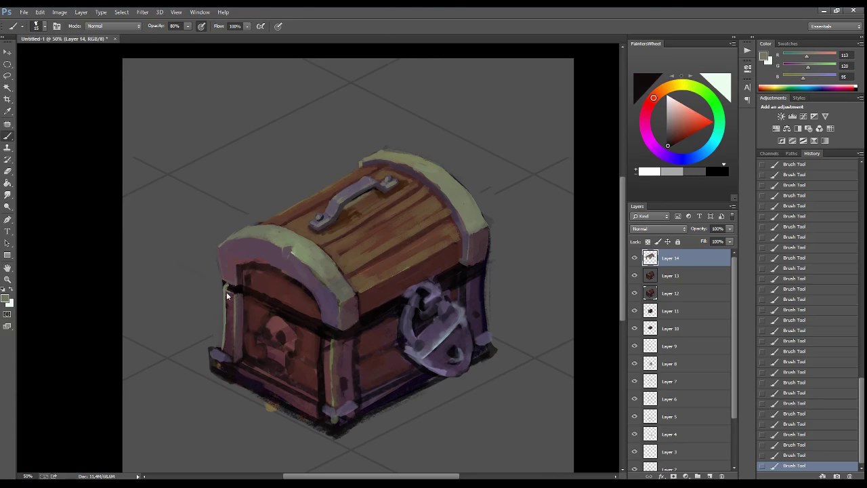
pyautogui.moveTo(232, 309)
pyautogui.mouseDown()
pyautogui.moveTo(229, 354)
pyautogui.moveTo(229, 295)
pyautogui.mouseUp()
pyautogui.keyDown('alt'); pyautogui.click(229, 346); pyautogui.keyUp('alt')
pyautogui.keyDown('alt'); pyautogui.click(242, 301); pyautogui.keyUp('alt')
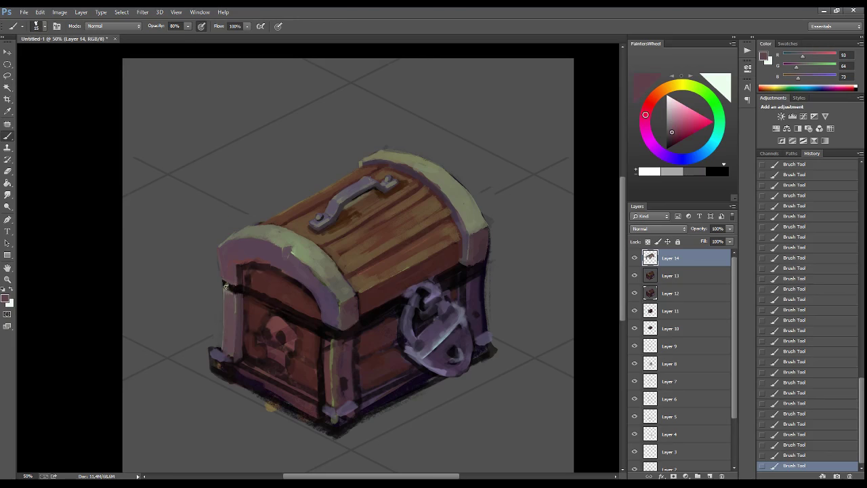
pyautogui.keyDown('alt'); pyautogui.click(274, 231); pyautogui.keyUp('alt')
pyautogui.keyDown('alt'); pyautogui.click(231, 287); pyautogui.keyUp('alt')
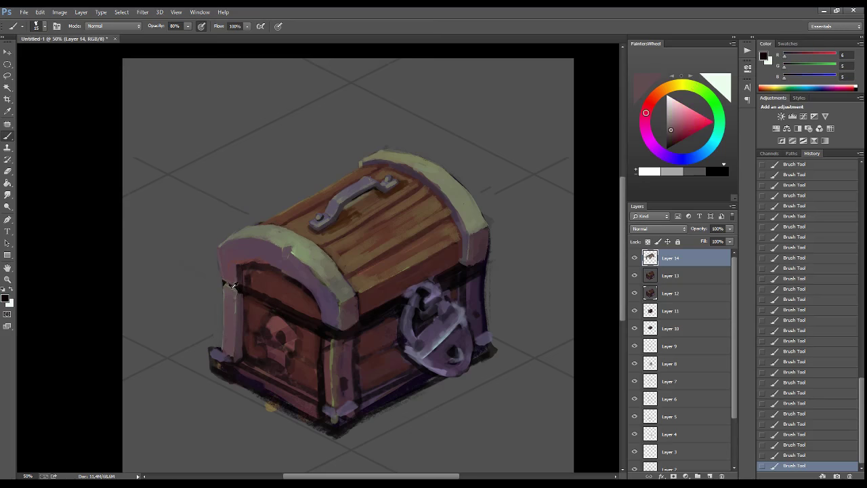
# - Brighten the skull emblem with reddish-brown strokes
pyautogui.keyDown('alt'); pyautogui.click(233, 287); pyautogui.keyUp('alt')
pyautogui.keyDown('alt'); pyautogui.click(238, 284); pyautogui.keyUp('alt')
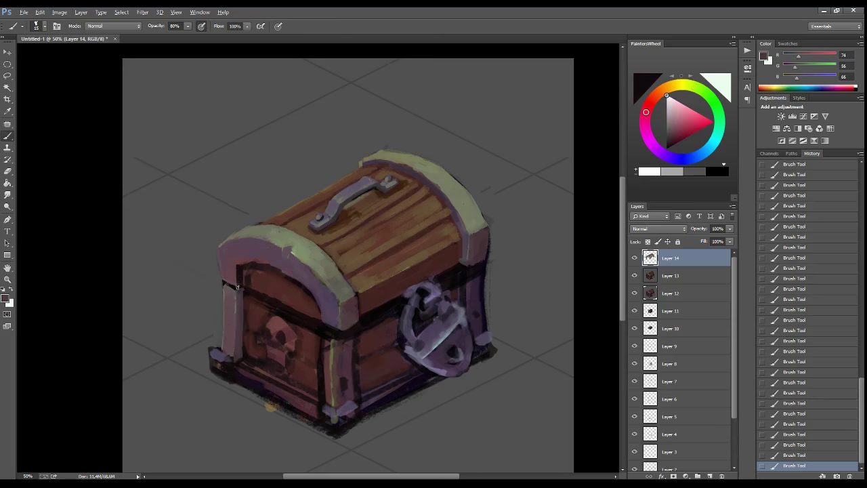
pyautogui.keyDown('alt'); pyautogui.click(248, 275); pyautogui.keyUp('alt')
pyautogui.keyDown('alt'); pyautogui.click(250, 284); pyautogui.keyUp('alt')
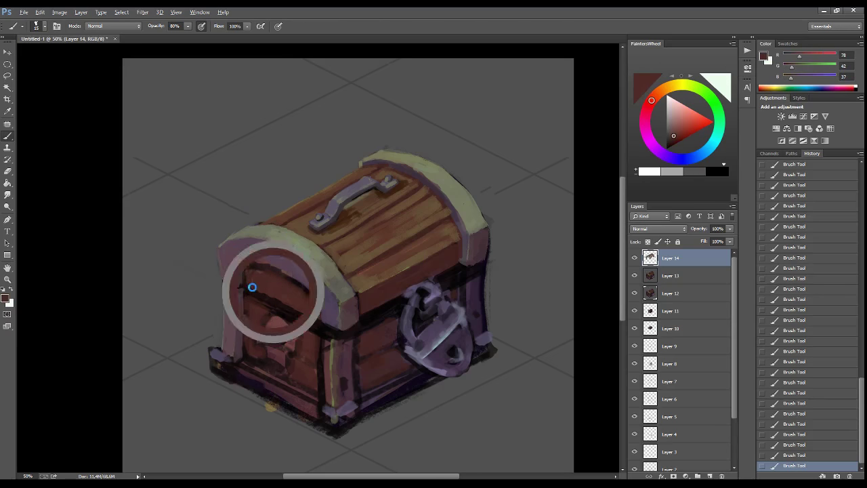
pyautogui.moveTo(293, 318); pyautogui.dragTo(293, 322)
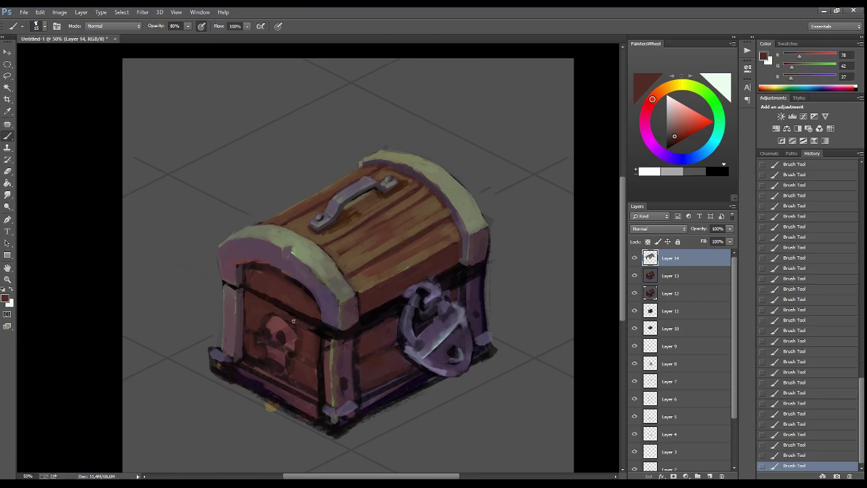
# - Paint a light highlight along the front corner edge and pick a light trim green
pyautogui.keyDown('alt'); pyautogui.click(309, 334); pyautogui.keyUp('alt')
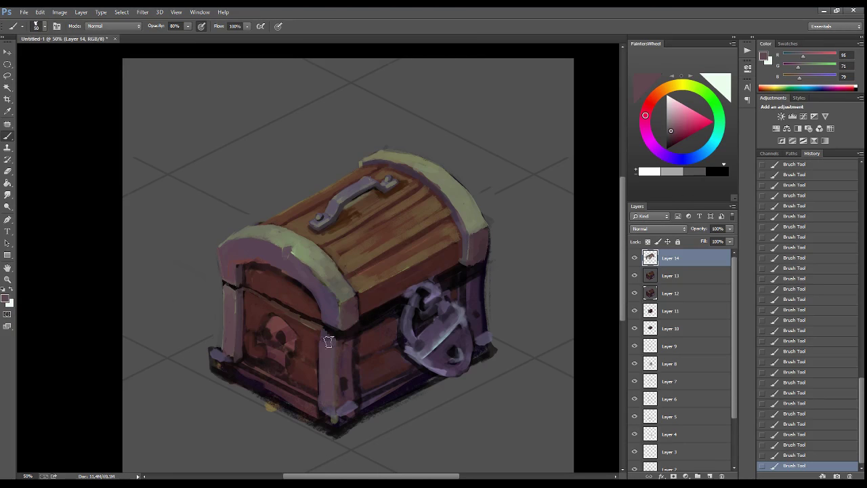
pyautogui.keyDown('alt'); pyautogui.click(311, 254); pyautogui.keyUp('alt')
pyautogui.moveTo(333, 359); pyautogui.dragTo(334, 414)
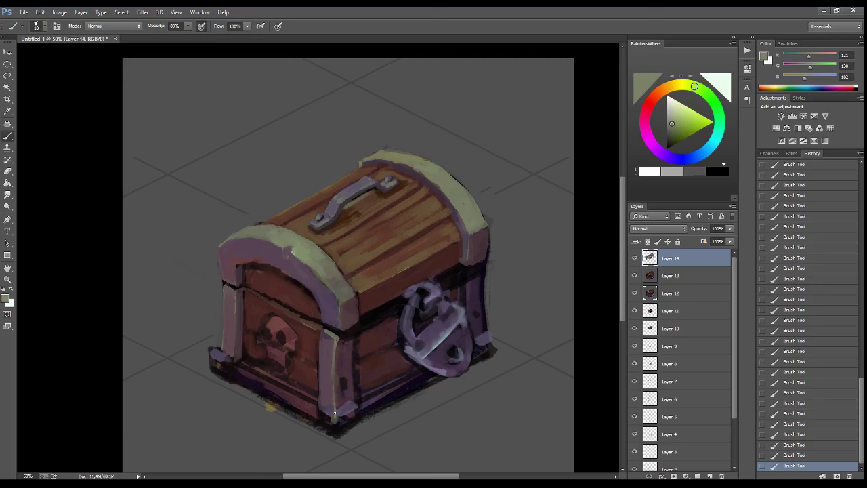
pyautogui.keyDown('alt'); pyautogui.click(335, 351); pyautogui.keyUp('alt')
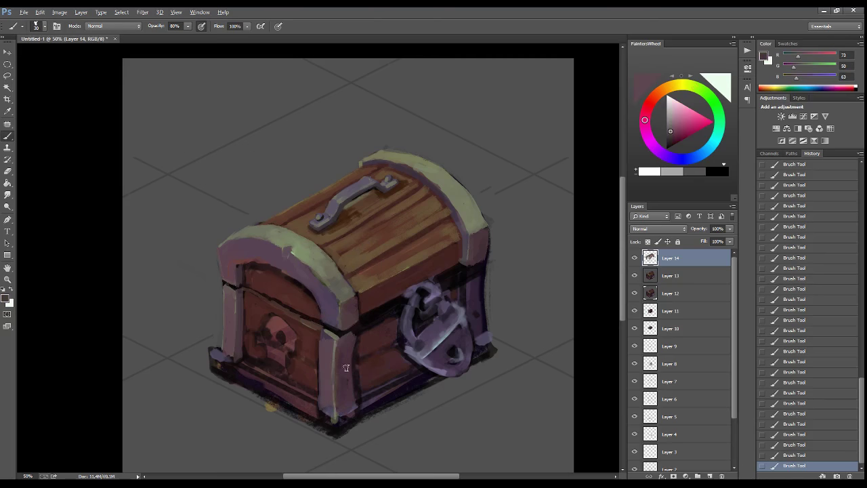
pyautogui.keyDown('alt'); pyautogui.click(352, 343); pyautogui.keyUp('alt')
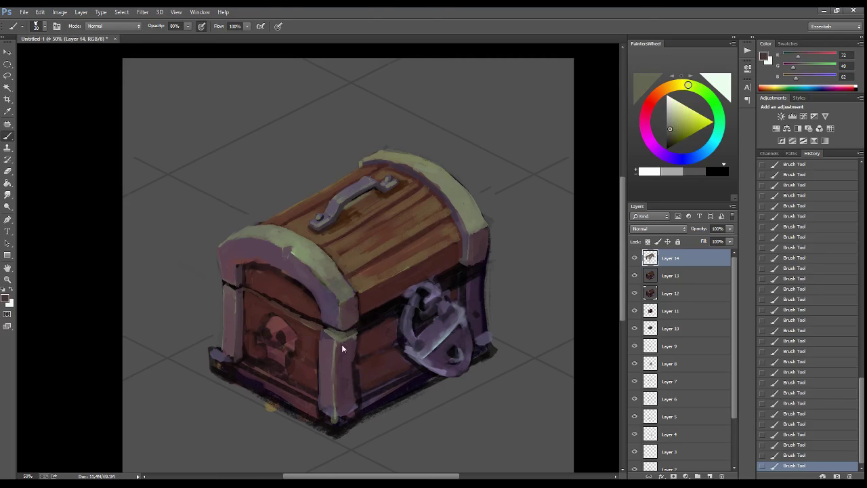
pyautogui.keyDown('alt'); pyautogui.click(333, 344); pyautogui.keyUp('alt')
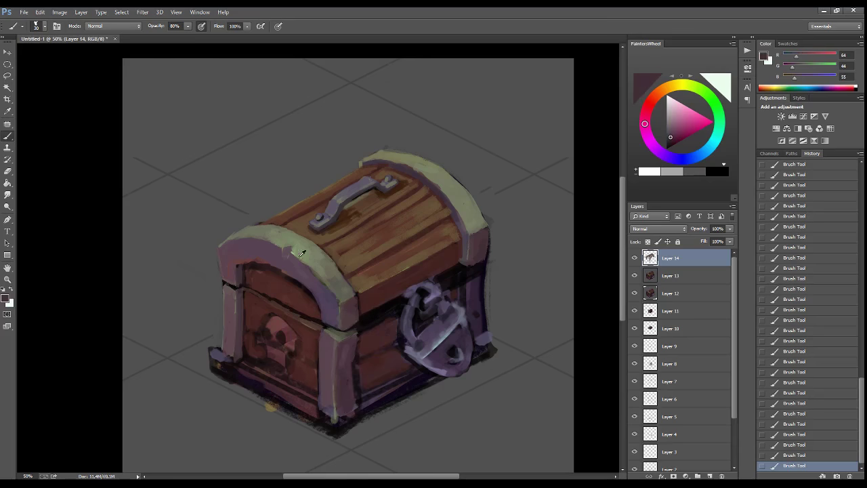
pyautogui.keyDown('alt'); pyautogui.click(333, 352); pyautogui.keyUp('alt')
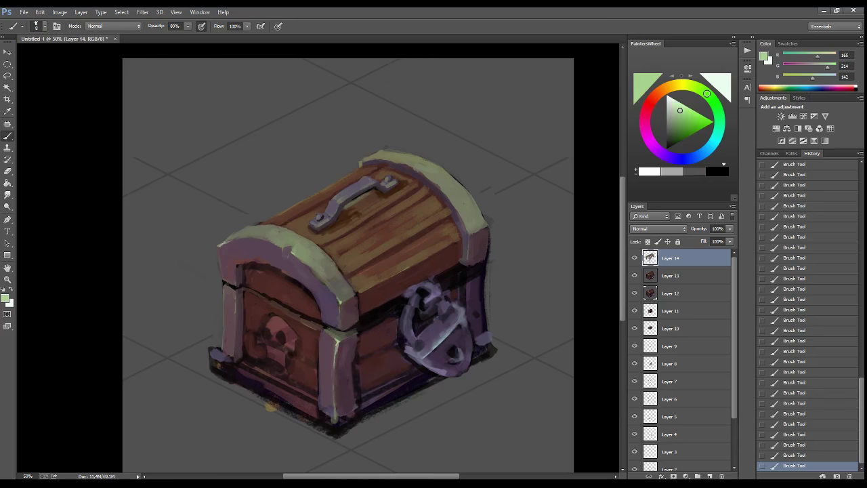
pyautogui.moveTo(277, 243); pyautogui.dragTo(295, 251)
# - On a new layer, paint orange-brown light inside the front lid arch
pyautogui.click(652, 99)
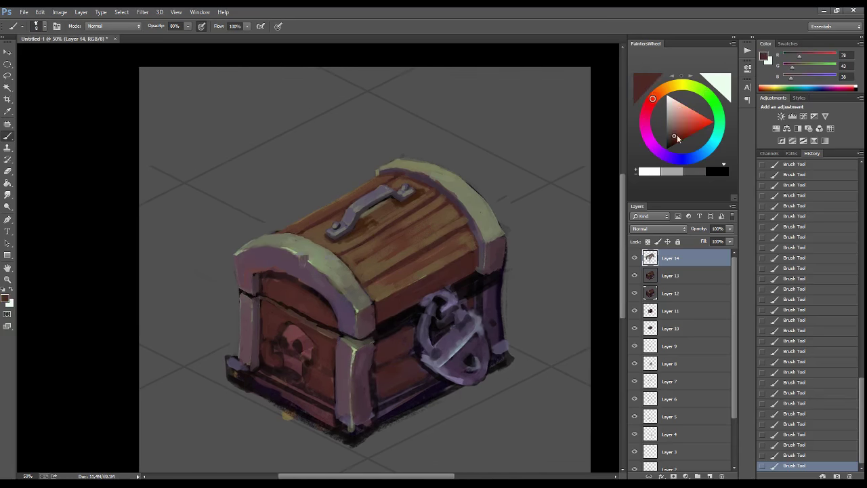
pyautogui.moveTo(676, 139); pyautogui.dragTo(687, 135)
pyautogui.click(712, 466)
pyautogui.click(662, 90)
pyautogui.press(']')
pyautogui.press(']')
pyautogui.press(']')
pyautogui.moveTo(263, 291)
pyautogui.mouseDown()
pyautogui.moveTo(268, 275)
pyautogui.moveTo(309, 283)
pyautogui.moveTo(327, 298)
pyautogui.moveTo(319, 292)
pyautogui.mouseUp()
pyautogui.keyDown('alt'); pyautogui.click(266, 274); pyautogui.keyUp('alt')
pyautogui.keyDown('alt'); pyautogui.click(309, 283); pyautogui.keyUp('alt')
pyautogui.keyDown('alt'); pyautogui.click(319, 286); pyautogui.keyUp('alt')
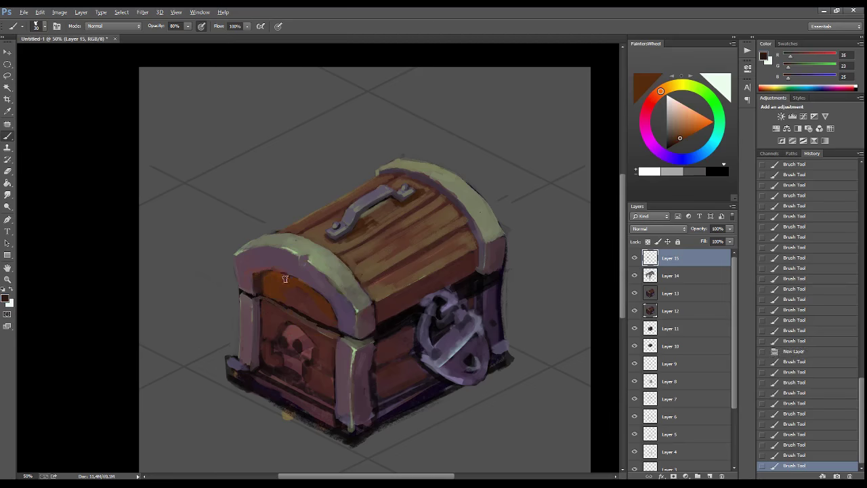
# - Add dark red strokes to the left front panel
pyautogui.moveTo(395, 352); pyautogui.dragTo(406, 282)
pyautogui.keyDown('alt'); pyautogui.click(267, 208); pyautogui.keyUp('alt')
pyautogui.keyDown('alt'); pyautogui.click(308, 200); pyautogui.keyUp('alt')
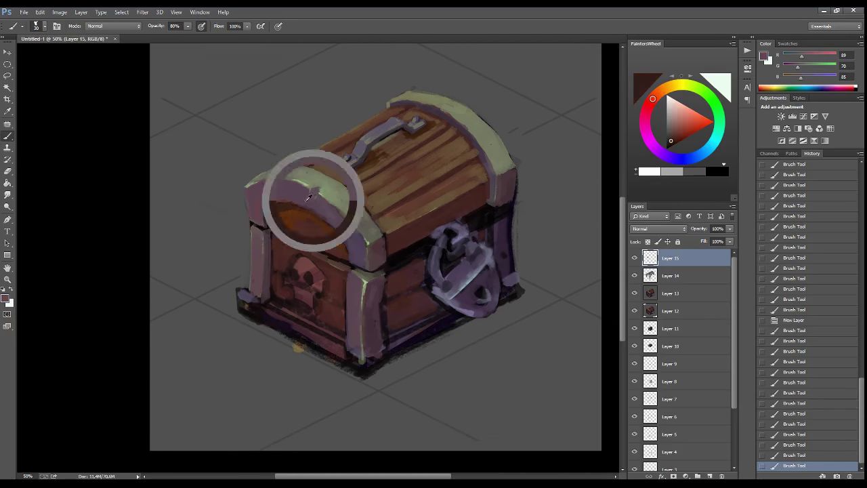
pyautogui.keyDown('alt'); pyautogui.click(273, 213); pyautogui.keyUp('alt')
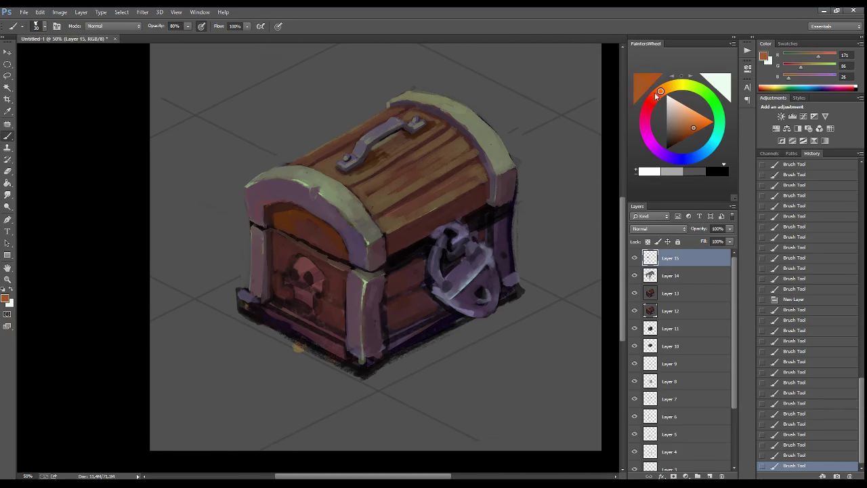
pyautogui.moveTo(275, 237); pyautogui.dragTo(285, 276)
pyautogui.keyDown('alt'); pyautogui.click(288, 278); pyautogui.keyUp('alt')
pyautogui.keyDown('alt'); pyautogui.click(278, 231); pyautogui.keyUp('alt')
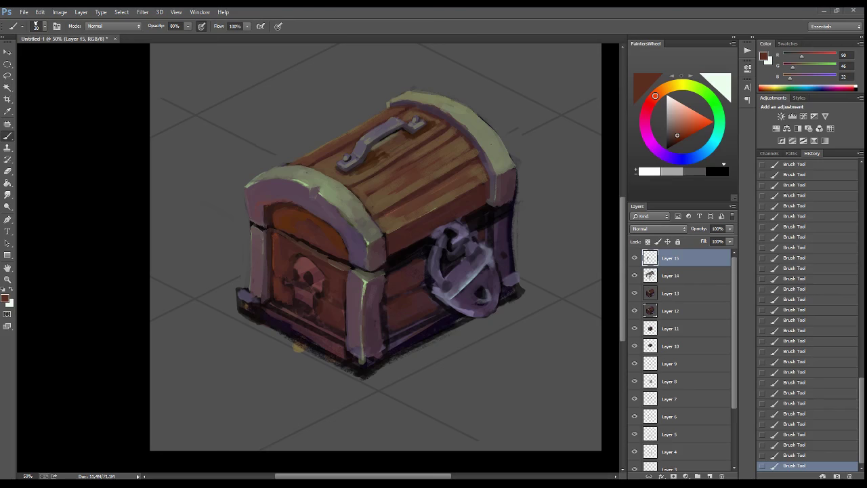
# - Sample wood browns and grey-greens from the lid and its trim
pyautogui.keyDown('alt'); pyautogui.click(393, 192); pyautogui.keyUp('alt')
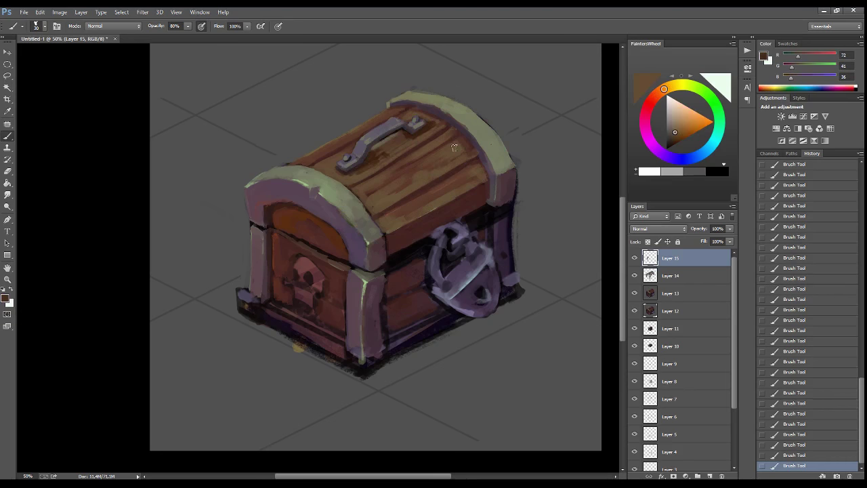
pyautogui.keyDown('alt'); pyautogui.click(430, 116); pyautogui.keyUp('alt')
pyautogui.keyDown('alt'); pyautogui.click(336, 156); pyautogui.keyUp('alt')
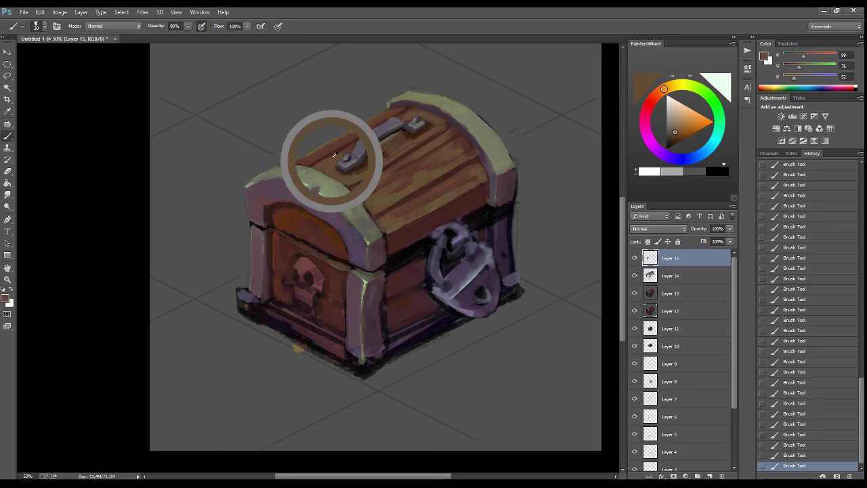
pyautogui.keyDown('alt'); pyautogui.click(372, 183); pyautogui.keyUp('alt')
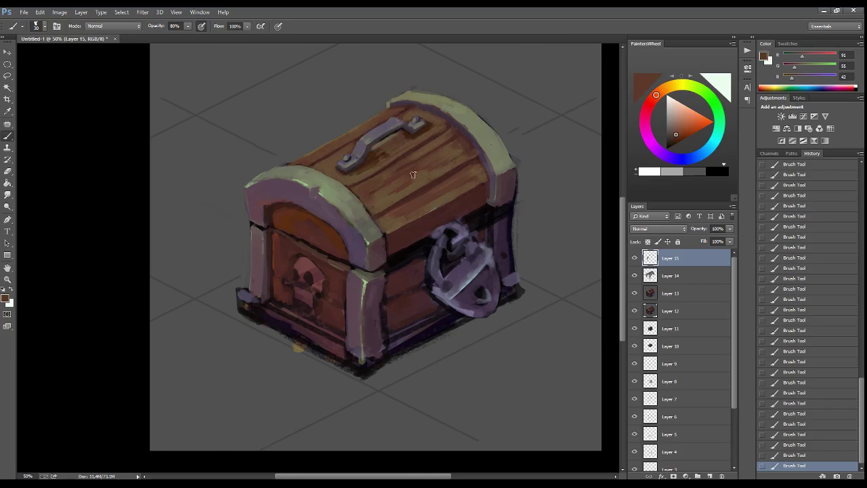
pyautogui.keyDown('alt'); pyautogui.click(345, 200); pyautogui.keyUp('alt')
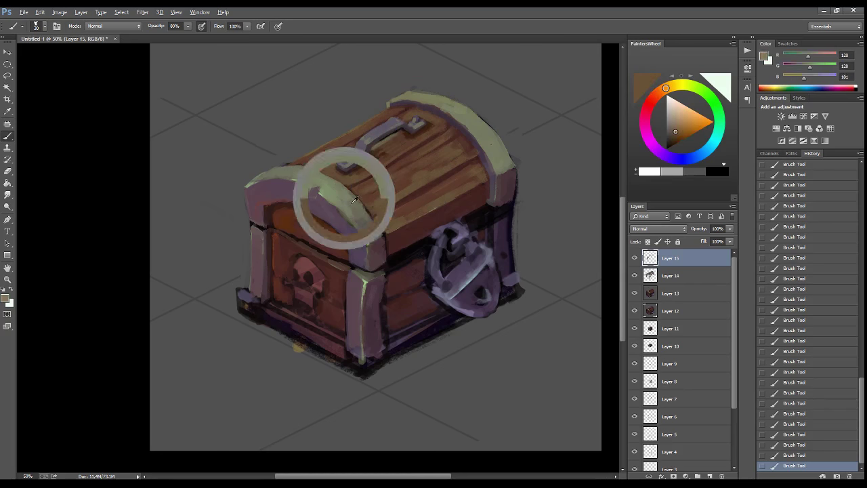
pyautogui.keyDown('alt'); pyautogui.click(358, 209); pyautogui.keyUp('alt')
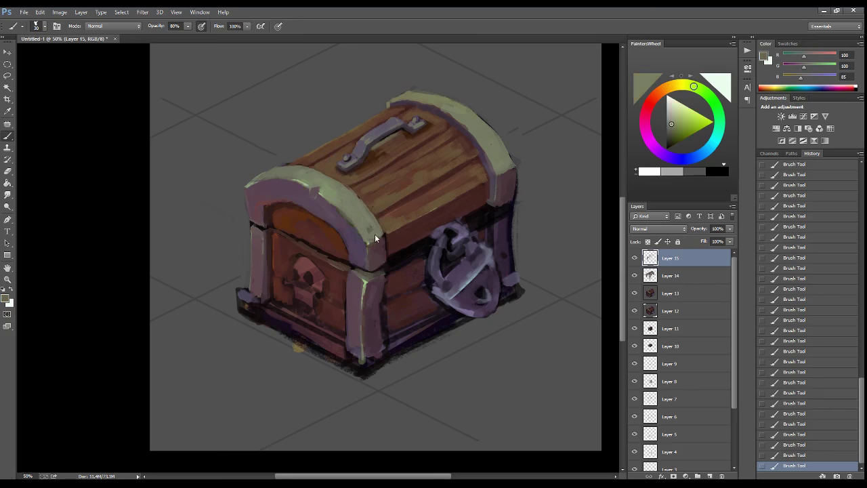
pyautogui.keyDown('alt'); pyautogui.click(342, 207); pyautogui.keyUp('alt')
pyautogui.keyDown('alt'); pyautogui.click(364, 243); pyautogui.keyUp('alt')
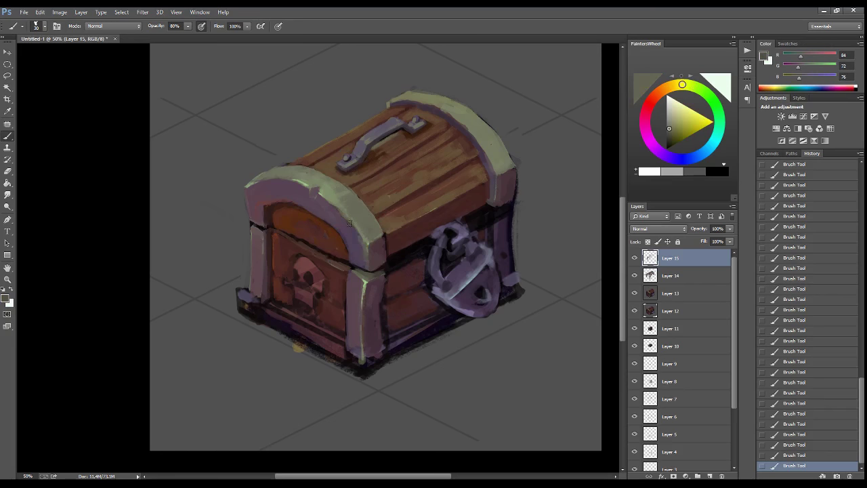
# - Pick lighter trim greens and sample purple and warm browns from the chest
pyautogui.keyDown('alt'); pyautogui.click(346, 223); pyautogui.keyUp('alt')
pyautogui.keyDown('alt'); pyautogui.click(330, 191); pyautogui.keyUp('alt')
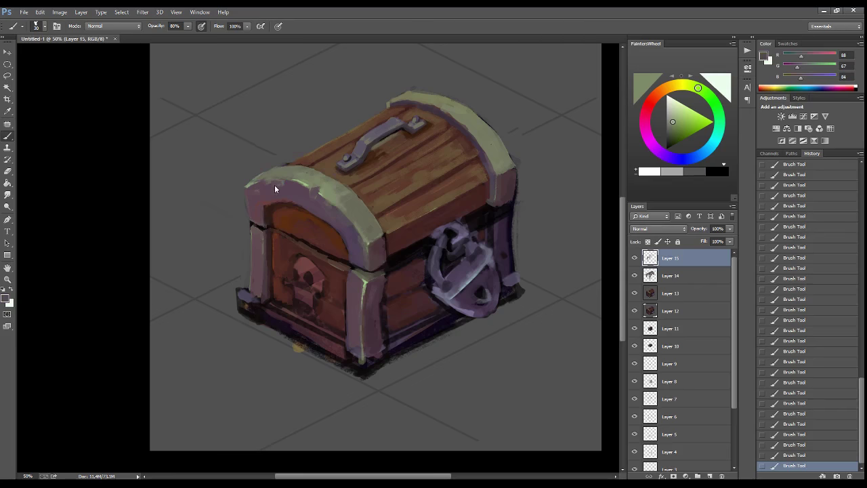
pyautogui.keyDown('alt'); pyautogui.click(366, 311); pyautogui.keyUp('alt')
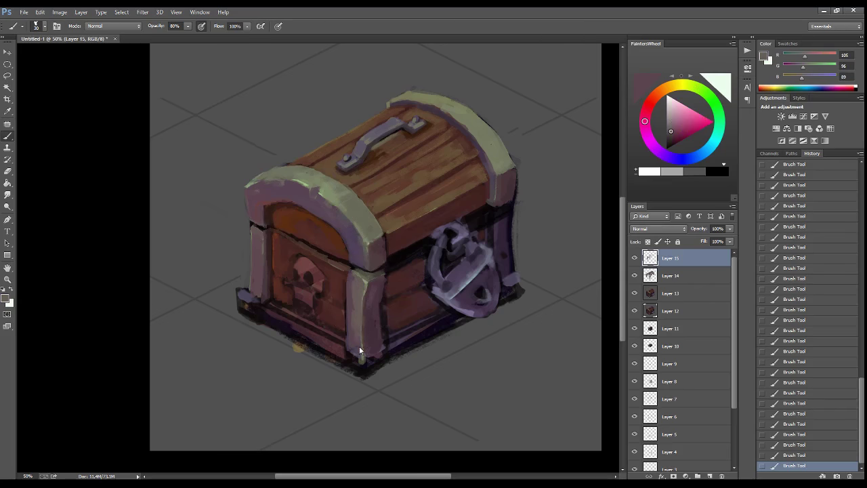
pyautogui.keyDown('alt'); pyautogui.click(353, 265); pyautogui.keyUp('alt')
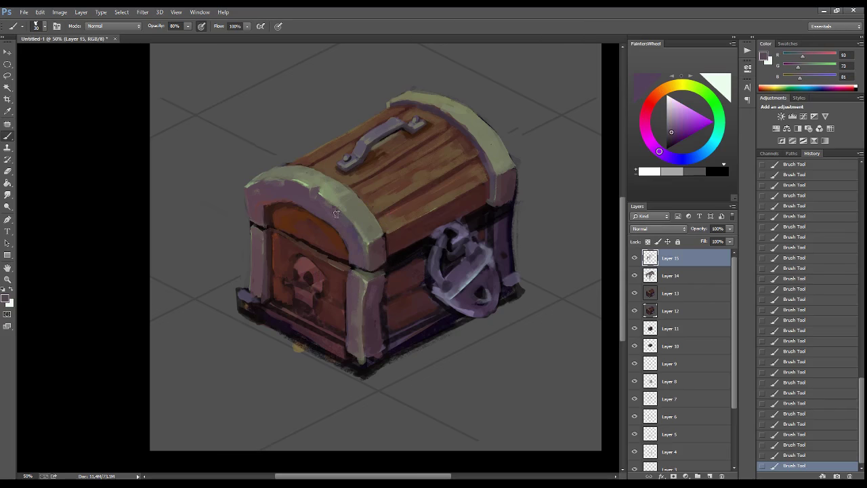
pyautogui.keyDown('alt'); pyautogui.click(390, 201); pyautogui.keyUp('alt')
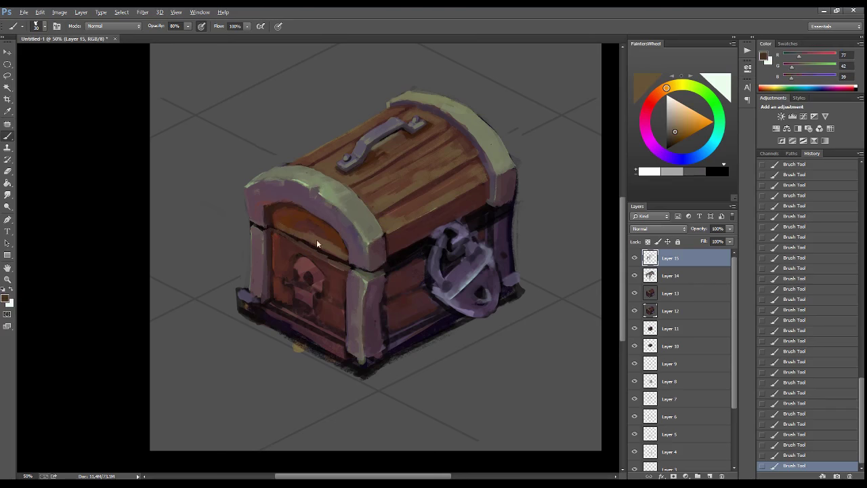
pyautogui.keyDown('alt'); pyautogui.click(297, 221); pyautogui.keyUp('alt')
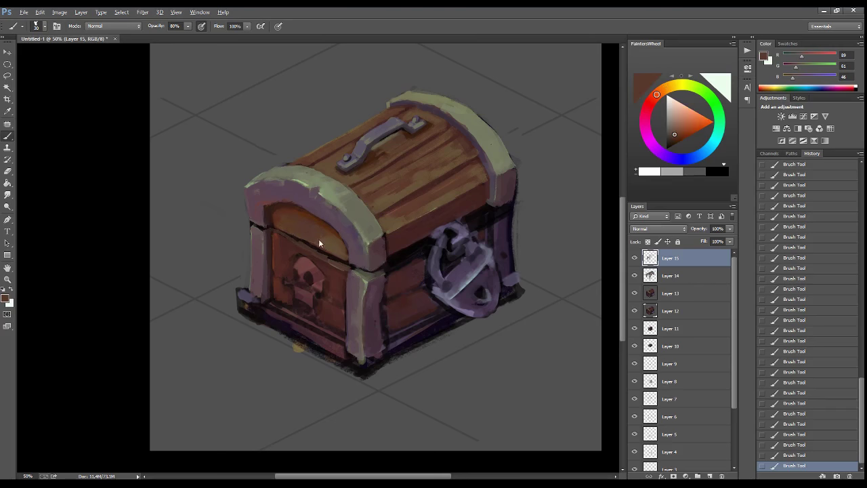
pyautogui.keyDown('alt'); pyautogui.click(335, 243); pyautogui.keyUp('alt')
# - Mirror the canvas horizontally and darken the front panel with dark red strokes
pyautogui.press('h')
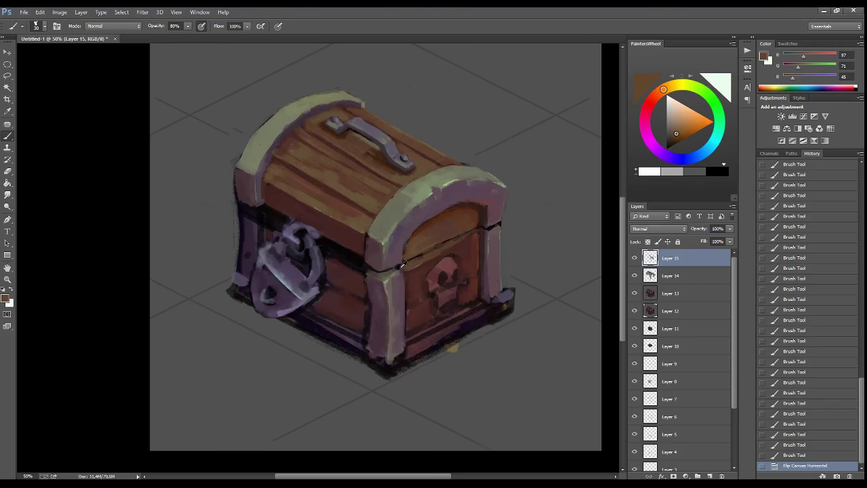
pyautogui.moveTo(402, 264); pyautogui.dragTo(434, 251)
pyautogui.moveTo(439, 248); pyautogui.dragTo(470, 237)
pyautogui.keyDown('alt'); pyautogui.click(424, 231); pyautogui.keyUp('alt')
pyautogui.keyDown('alt'); pyautogui.click(424, 271); pyautogui.keyUp('alt')
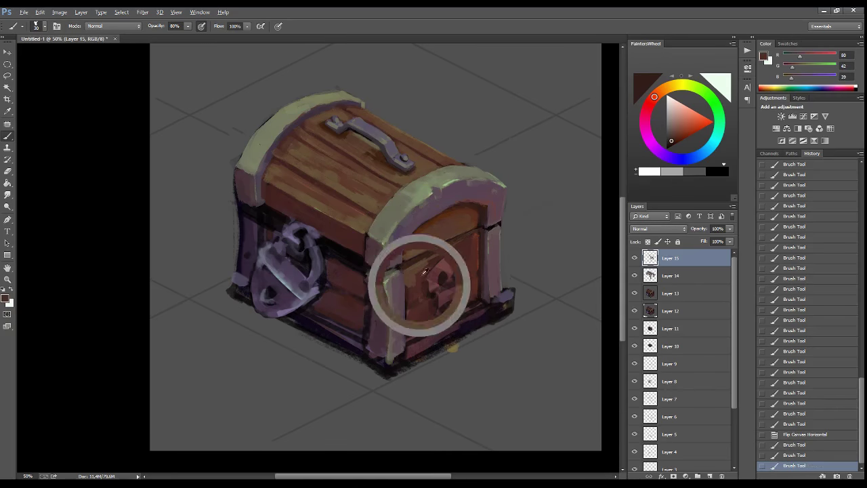
pyautogui.moveTo(424, 271); pyautogui.dragTo(412, 277)
pyautogui.moveTo(409, 314)
pyautogui.mouseDown()
pyautogui.moveTo(410, 294)
pyautogui.moveTo(420, 293)
pyautogui.mouseUp()
# - Paint dark detail lines on the chest front with a small black brush
pyautogui.press('d')
pyautogui.press('[')
pyautogui.press('[')
pyautogui.moveTo(462, 274)
pyautogui.mouseDown()
pyautogui.moveTo(478, 266)
pyautogui.moveTo(470, 271)
pyautogui.mouseUp()
pyautogui.keyDown('alt'); pyautogui.click(469, 274); pyautogui.keyUp('alt')
pyautogui.click(469, 274)
# - Block in and shade the tan skull emblem shape on the front panel
pyautogui.press(']')
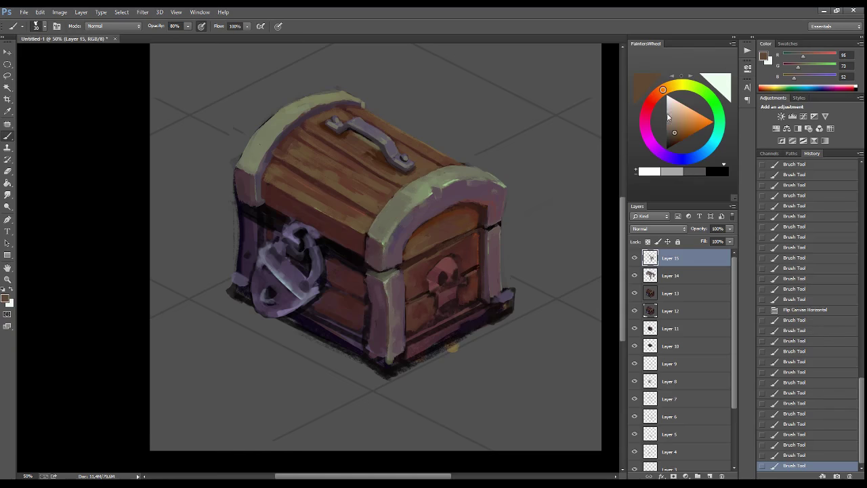
pyautogui.moveTo(668, 117); pyautogui.dragTo(682, 124)
pyautogui.moveTo(663, 90); pyautogui.dragTo(667, 88)
pyautogui.moveTo(428, 293)
pyautogui.mouseDown()
pyautogui.moveTo(452, 262)
pyautogui.moveTo(463, 288)
pyautogui.moveTo(440, 305)
pyautogui.moveTo(444, 278)
pyautogui.moveTo(459, 266)
pyautogui.moveTo(447, 285)
pyautogui.moveTo(451, 308)
pyautogui.mouseUp()
pyautogui.keyDown('alt'); pyautogui.click(447, 288); pyautogui.keyUp('alt')
pyautogui.moveTo(464, 279); pyautogui.dragTo(455, 295)
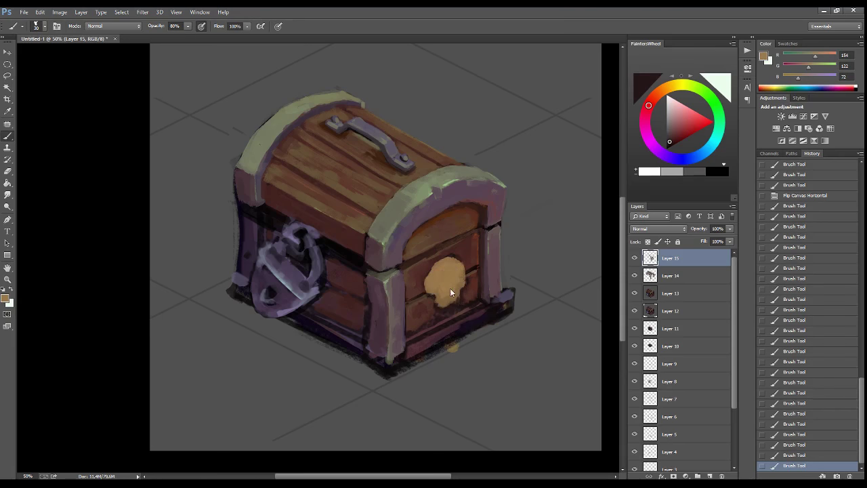
# - On a new layer, paint dark red-brown skull features on the emblem
pyautogui.keyDown('alt'); pyautogui.click(453, 300); pyautogui.keyUp('alt')
pyautogui.hotkey('ctrl', 'shift', 'alt', 'n')
pyautogui.moveTo(451, 295)
pyautogui.mouseDown()
pyautogui.moveTo(448, 281)
pyautogui.moveTo(443, 295)
pyautogui.moveTo(453, 288)
pyautogui.mouseUp()
pyautogui.keyDown('alt'); pyautogui.click(449, 283); pyautogui.keyUp('alt')
pyautogui.keyDown('alt'); pyautogui.click(447, 288); pyautogui.keyUp('alt')
pyautogui.keyDown('alt'); pyautogui.click(451, 284); pyautogui.keyUp('alt')
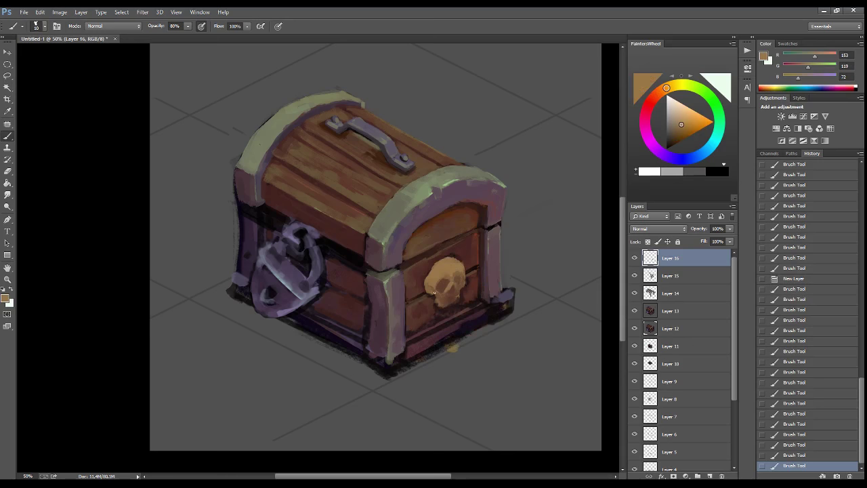
# - Add pale yellow-tan highlights to the skull's upper left
pyautogui.keyDown('alt'); pyautogui.click(443, 283); pyautogui.keyUp('alt')
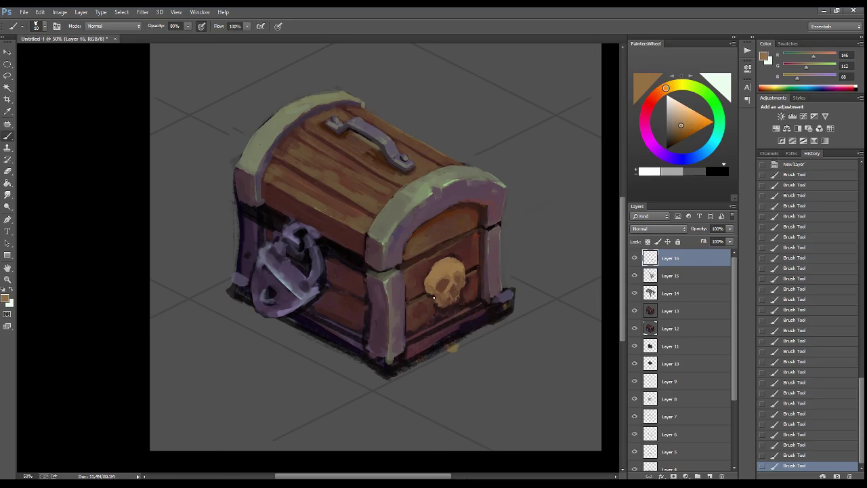
pyautogui.keyDown('alt'); pyautogui.click(435, 299); pyautogui.keyUp('alt')
pyautogui.keyDown('alt'); pyautogui.click(432, 295); pyautogui.keyUp('alt')
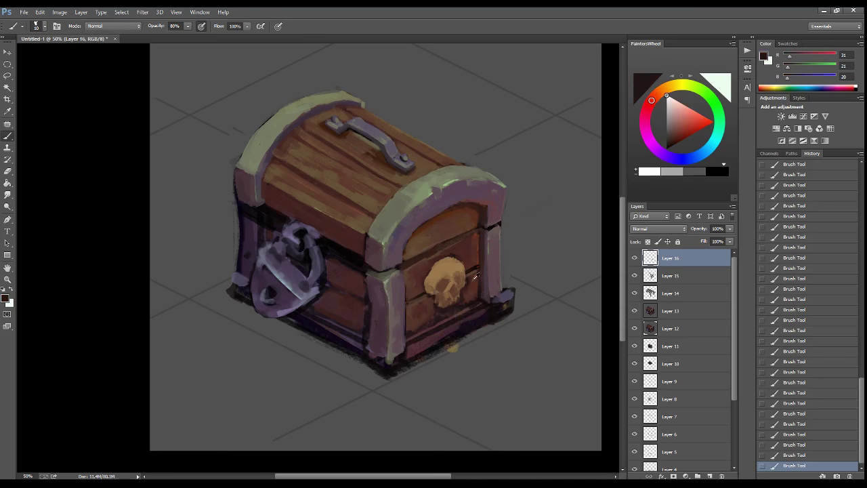
pyautogui.keyDown('alt'); pyautogui.click(468, 280); pyautogui.keyUp('alt')
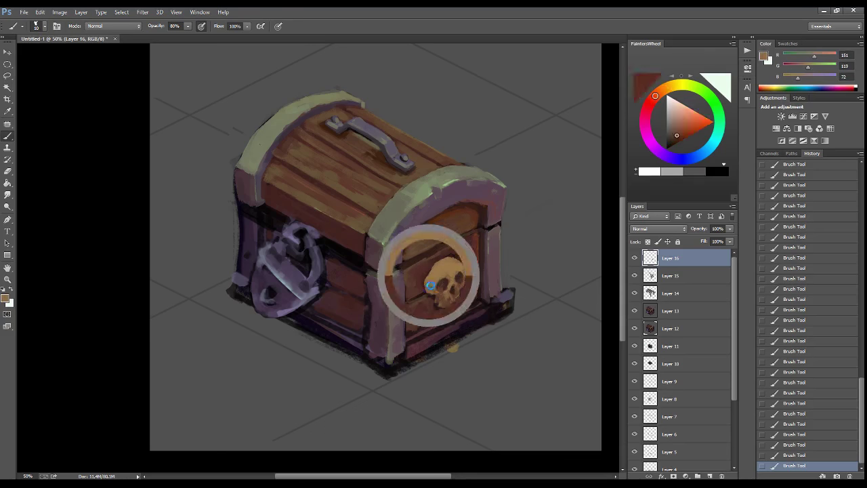
pyautogui.keyDown('alt'); pyautogui.click(428, 277); pyautogui.keyUp('alt')
pyautogui.keyDown('alt'); pyautogui.click(450, 261); pyautogui.keyUp('alt')
pyautogui.keyDown('alt'); pyautogui.click(438, 272); pyautogui.keyUp('alt')
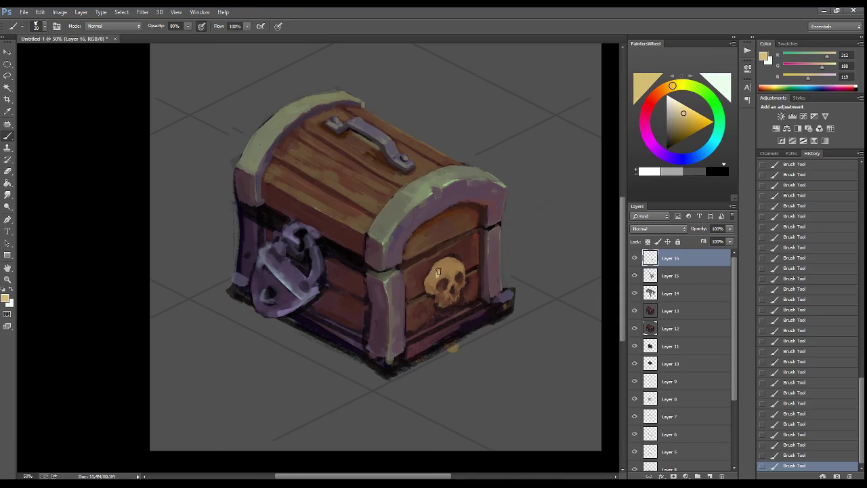
pyautogui.moveTo(435, 272); pyautogui.dragTo(452, 263)
# - Pick dark brown shades and a light tan for the skull's edge details
pyautogui.keyDown('alt'); pyautogui.click(445, 298); pyautogui.keyUp('alt')
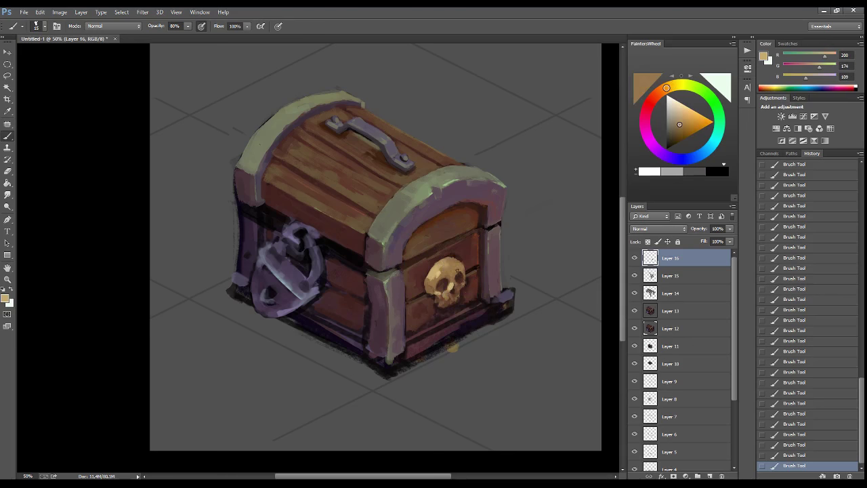
pyautogui.keyDown('alt'); pyautogui.click(448, 302); pyautogui.keyUp('alt')
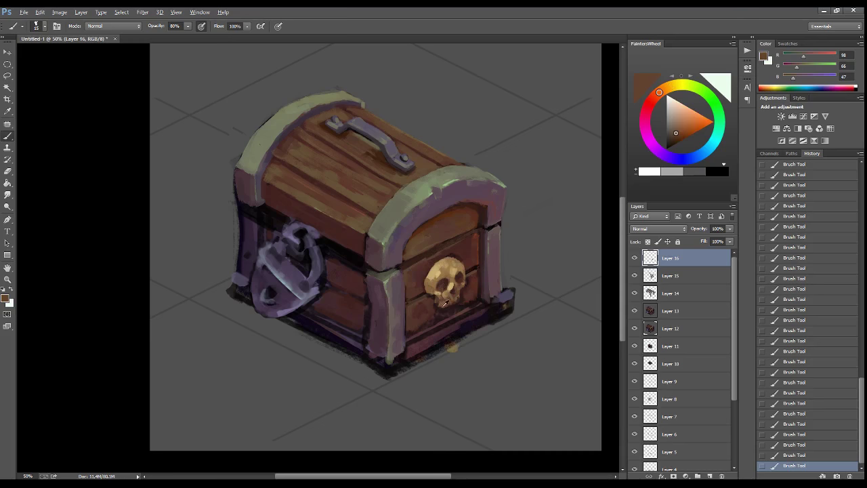
pyautogui.keyDown('alt'); pyautogui.click(445, 303); pyautogui.keyUp('alt')
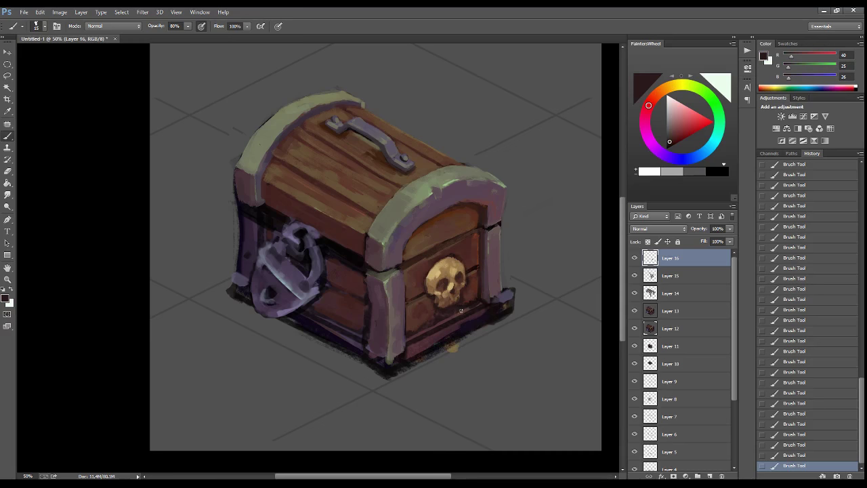
pyautogui.press('[')
pyautogui.click(711, 476)
# - With a smaller brush, add light strokes atop the skull panel, then darken the lid's lower edge near-black
pyautogui.keyDown('alt'); pyautogui.click(447, 277); pyautogui.keyUp('alt')
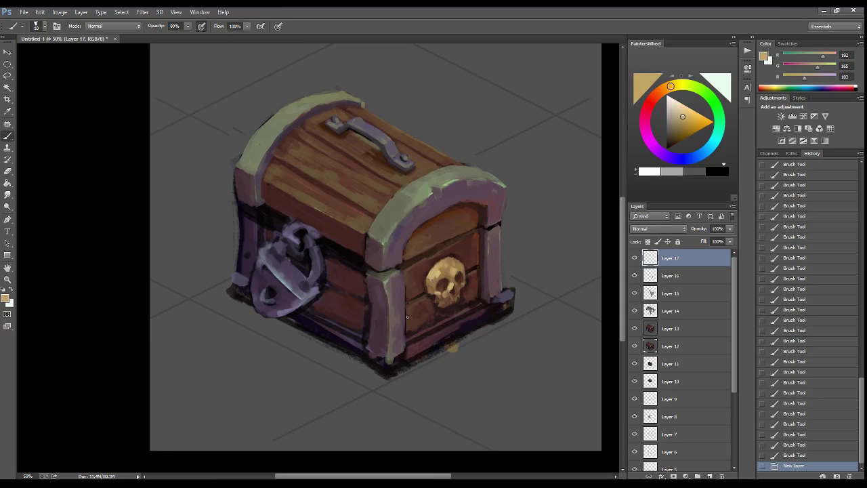
pyautogui.press('[')
pyautogui.press('[')
pyautogui.moveTo(413, 298)
pyautogui.mouseDown()
pyautogui.moveTo(433, 288)
pyautogui.moveTo(451, 251)
pyautogui.moveTo(420, 261)
pyautogui.moveTo(447, 245)
pyautogui.mouseUp()
pyautogui.keyDown('alt'); pyautogui.click(421, 260); pyautogui.keyUp('alt')
pyautogui.press(']')
pyautogui.press(']')
pyautogui.press(']')
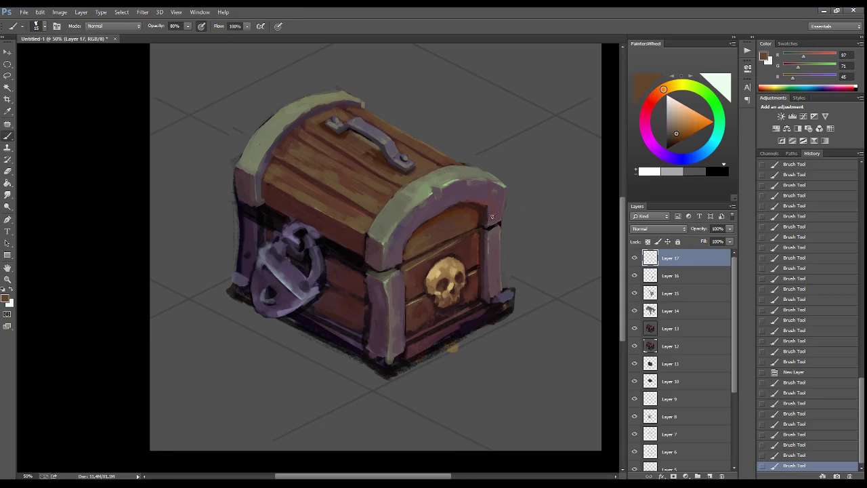
pyautogui.keyDown('alt'); pyautogui.click(358, 257); pyautogui.keyUp('alt')
pyautogui.moveTo(401, 267); pyautogui.dragTo(456, 240)
pyautogui.moveTo(458, 237)
pyautogui.mouseDown()
pyautogui.moveTo(491, 225)
pyautogui.moveTo(457, 241)
pyautogui.moveTo(485, 226)
pyautogui.moveTo(486, 242)
pyautogui.mouseUp()
# - Darken the right side of the arch with a purplish tone and touch up the lower front in brown
pyautogui.keyDown('alt'); pyautogui.click(470, 226); pyautogui.keyUp('alt')
pyautogui.keyDown('alt'); pyautogui.click(484, 219); pyautogui.keyUp('alt')
pyautogui.keyDown('alt'); pyautogui.click(484, 228); pyautogui.keyUp('alt')
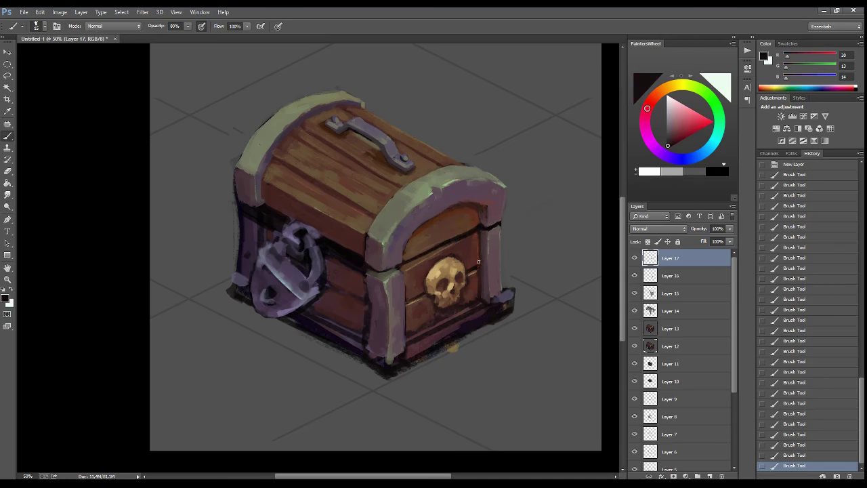
pyautogui.keyDown('alt'); pyautogui.click(477, 268); pyautogui.keyUp('alt')
pyautogui.moveTo(471, 298); pyautogui.dragTo(460, 307)
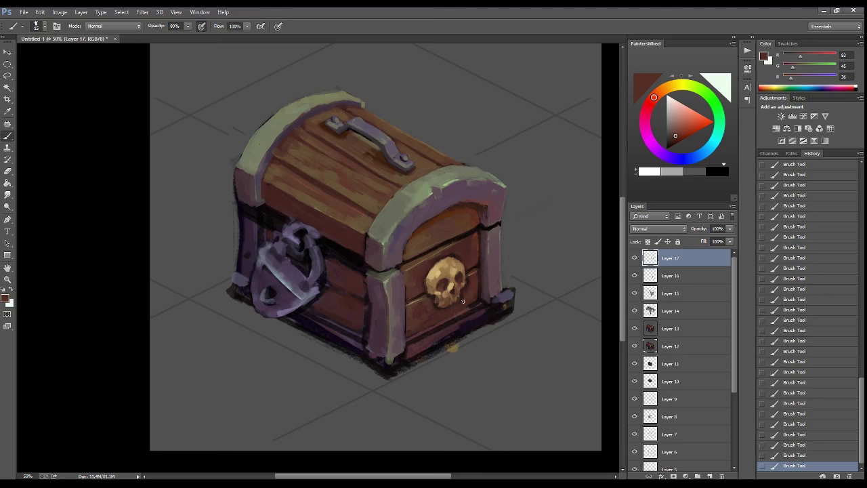
pyautogui.keyDown('alt'); pyautogui.click(473, 301); pyautogui.keyUp('alt')
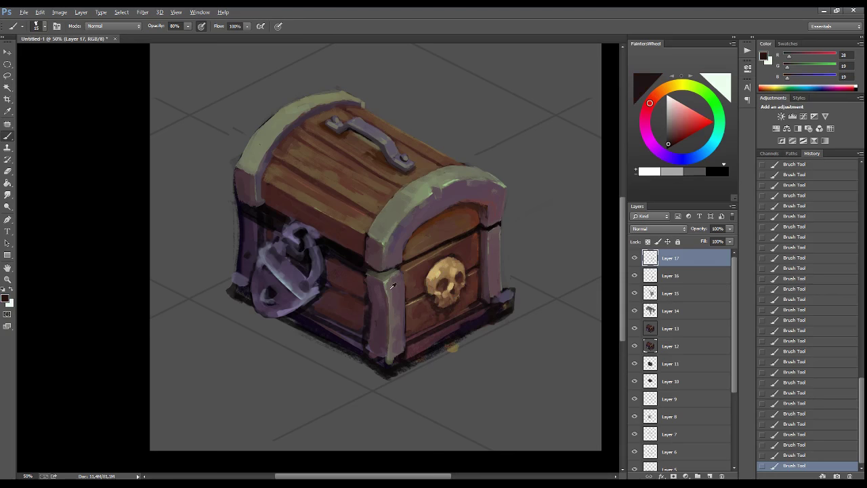
# - Highlight the lower front edge in grey-green, repaint it purple, and add purple to the front-left corner
pyautogui.keyDown('alt'); pyautogui.click(420, 192); pyautogui.keyUp('alt')
pyautogui.moveTo(407, 343); pyautogui.dragTo(481, 304)
pyautogui.keyDown('alt'); pyautogui.click(434, 332); pyautogui.keyUp('alt')
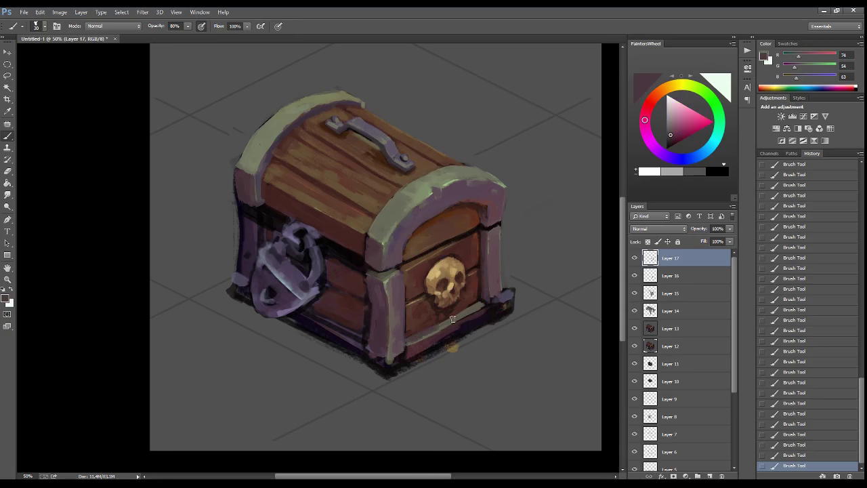
pyautogui.moveTo(410, 339); pyautogui.dragTo(484, 300)
pyautogui.keyDown('alt'); pyautogui.click(407, 352); pyautogui.keyUp('alt')
pyautogui.keyDown('alt'); pyautogui.click(477, 208); pyautogui.keyUp('alt')
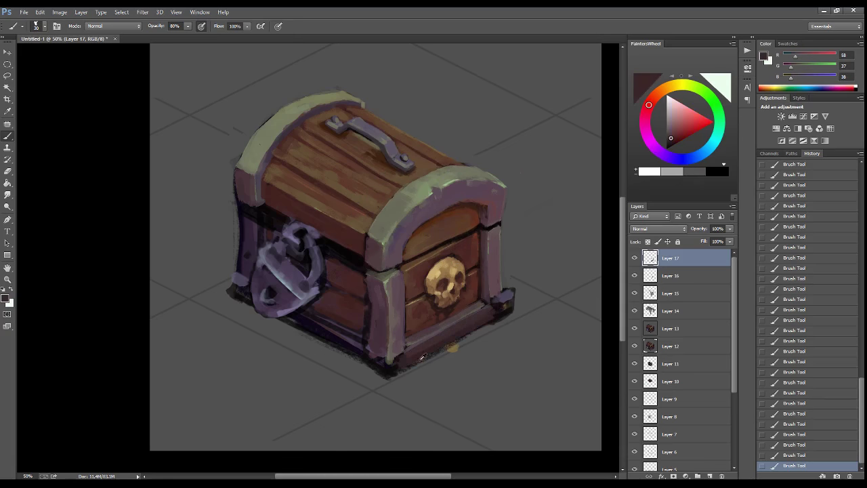
pyautogui.keyDown('alt'); pyautogui.click(401, 350); pyautogui.keyUp('alt')
pyautogui.moveTo(391, 369); pyautogui.dragTo(377, 358)
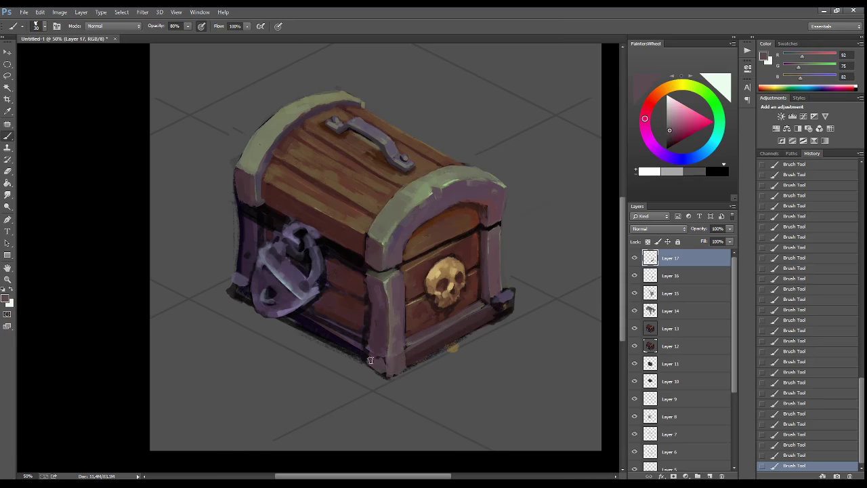
# - Add light green highlights along the bottom front trim and the lower vertical corner edge
pyautogui.keyDown('alt'); pyautogui.click(380, 338); pyautogui.keyUp('alt')
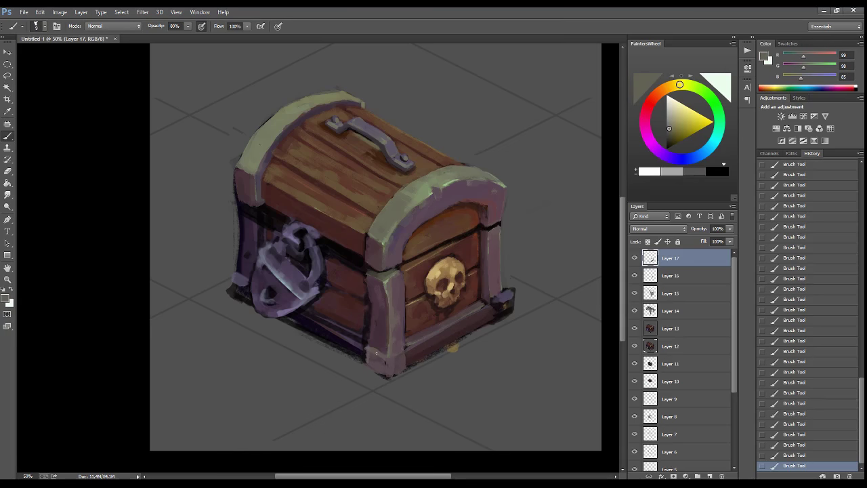
pyautogui.keyDown('alt'); pyautogui.click(393, 351); pyautogui.keyUp('alt')
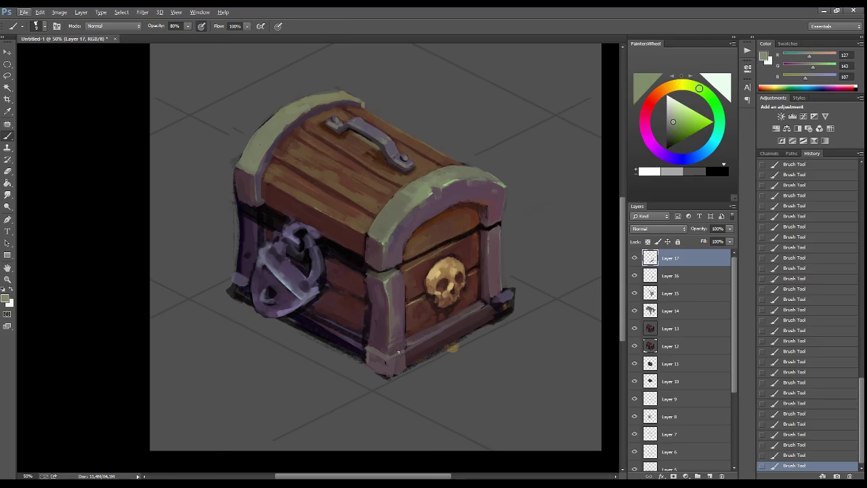
pyautogui.moveTo(378, 352)
pyautogui.mouseDown()
pyautogui.moveTo(369, 355)
pyautogui.moveTo(411, 344)
pyautogui.mouseUp()
pyautogui.moveTo(389, 377); pyautogui.dragTo(389, 359)
# - Sample trim, dark purple and greenish lid colours, then highlight the lid corner
pyautogui.keyDown('alt'); pyautogui.click(408, 355); pyautogui.keyUp('alt')
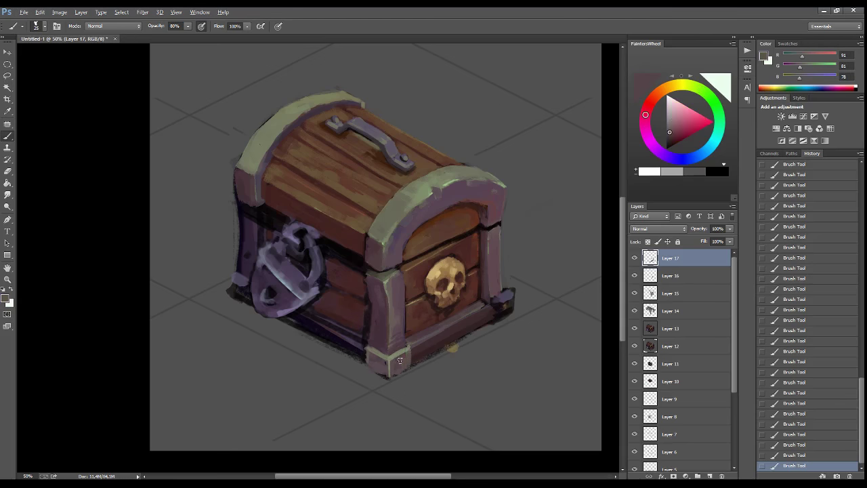
pyautogui.keyDown('alt'); pyautogui.click(392, 356); pyautogui.keyUp('alt')
pyautogui.keyDown('alt'); pyautogui.click(385, 284); pyautogui.keyUp('alt')
pyautogui.keyDown('alt'); pyautogui.click(376, 361); pyautogui.keyUp('alt')
pyautogui.keyDown('alt'); pyautogui.click(378, 331); pyautogui.keyUp('alt')
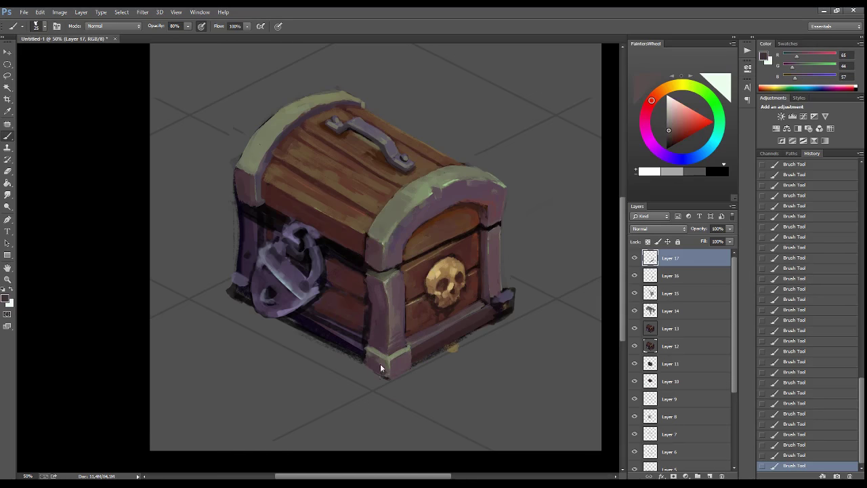
pyautogui.keyDown('alt'); pyautogui.click(383, 298); pyautogui.keyUp('alt')
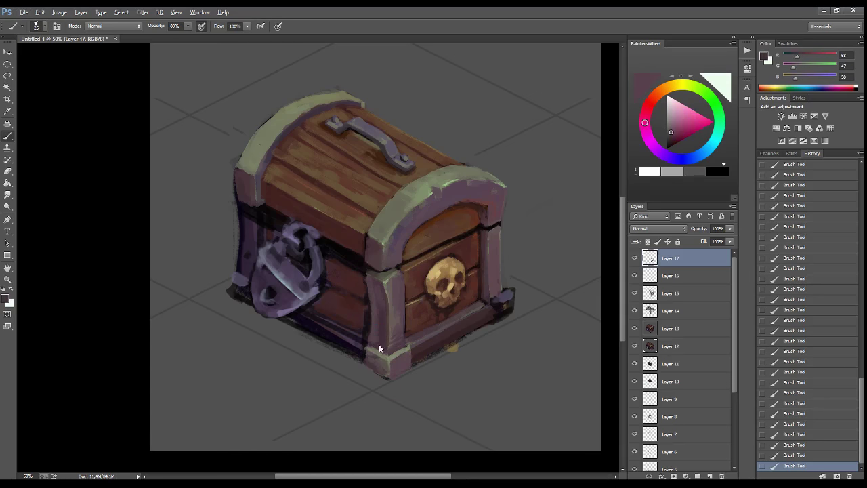
pyautogui.keyDown('alt'); pyautogui.click(377, 251); pyautogui.keyUp('alt')
pyautogui.keyDown('alt'); pyautogui.click(383, 231); pyautogui.keyUp('alt')
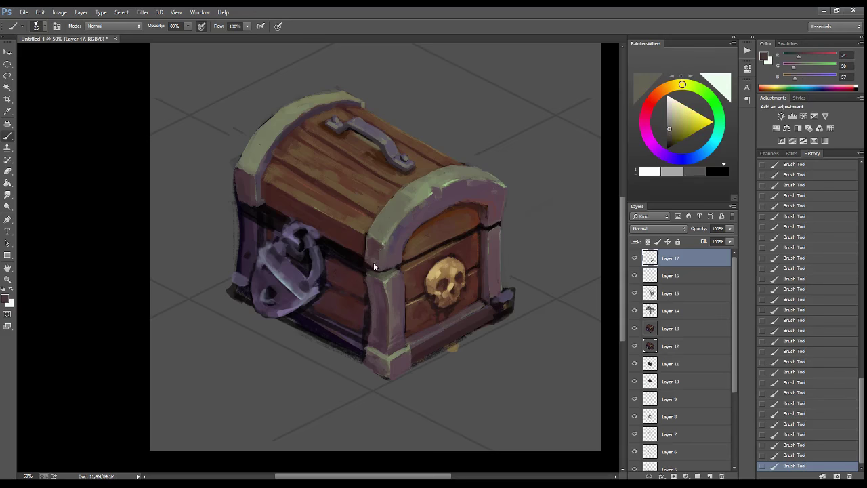
pyautogui.keyDown('alt'); pyautogui.click(387, 282); pyautogui.keyUp('alt')
pyautogui.moveTo(384, 268); pyautogui.dragTo(392, 252)
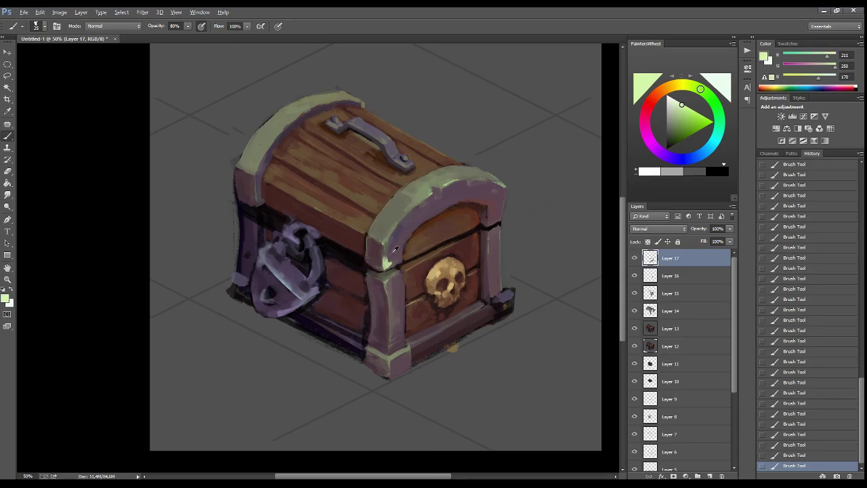
# - Paint a pale green stroke on the lid corner, touch it up, and sample purples and light green
pyautogui.keyDown('alt'); pyautogui.click(392, 257); pyautogui.keyUp('alt')
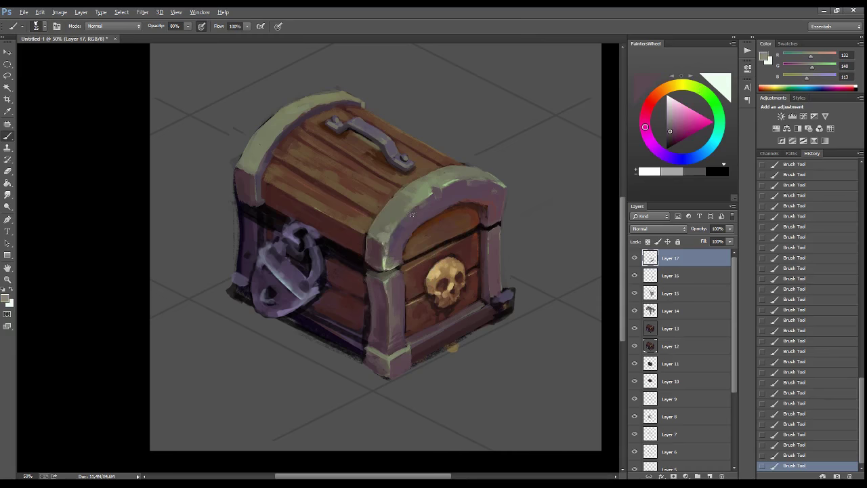
pyautogui.keyDown('alt'); pyautogui.click(392, 259); pyautogui.keyUp('alt')
pyautogui.moveTo(385, 241); pyautogui.dragTo(392, 225)
pyautogui.keyDown('alt'); pyautogui.click(392, 230); pyautogui.keyUp('alt')
pyautogui.keyDown('alt'); pyautogui.click(397, 225); pyautogui.keyUp('alt')
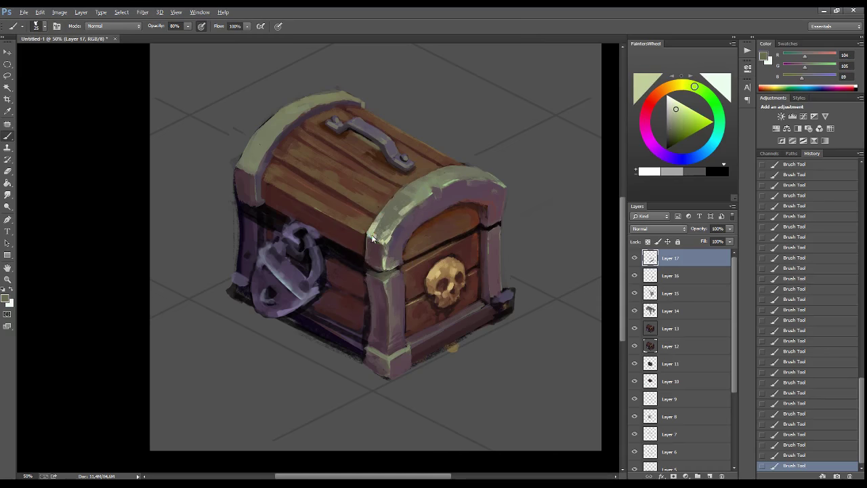
pyautogui.keyDown('alt'); pyautogui.click(378, 282); pyautogui.keyUp('alt')
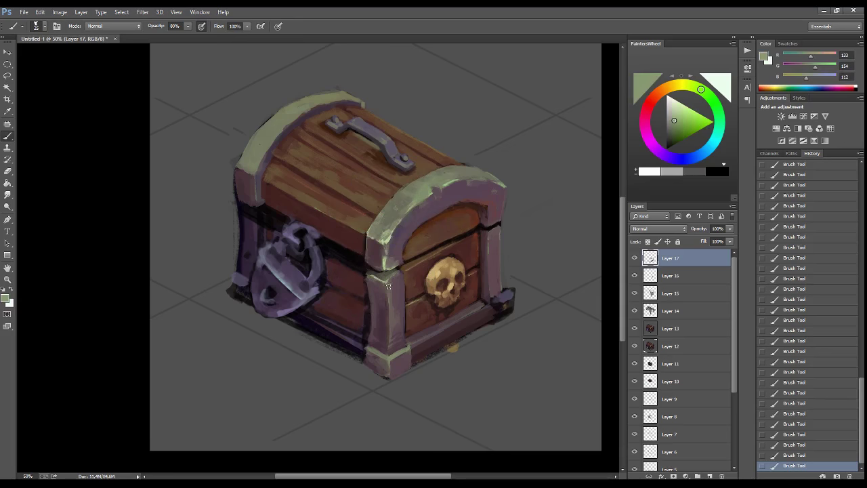
pyautogui.keyDown('alt'); pyautogui.click(390, 295); pyautogui.keyUp('alt')
pyautogui.keyDown('alt'); pyautogui.click(387, 238); pyautogui.keyUp('alt')
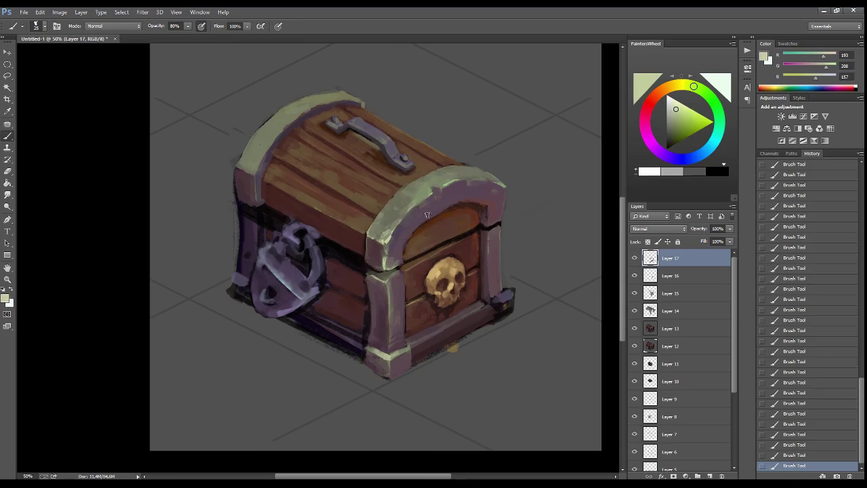
# - Paint light highlights along the chest's lower-right edge
pyautogui.keyDown('alt'); pyautogui.click(422, 339); pyautogui.keyUp('alt')
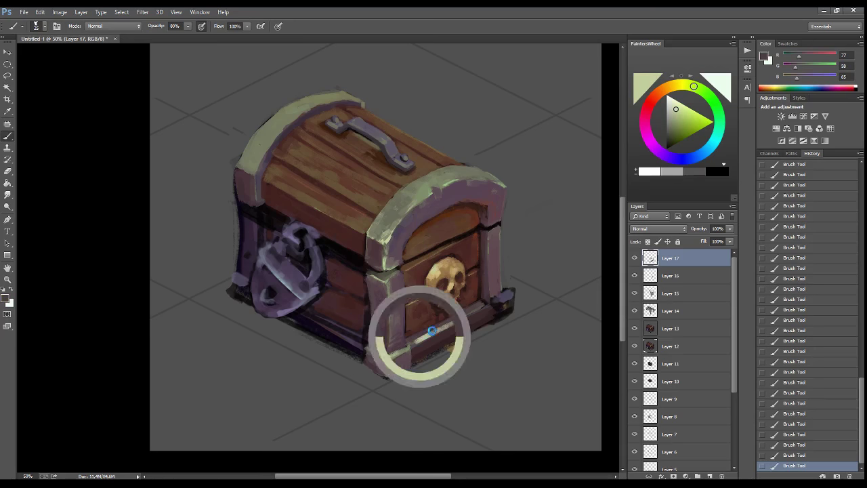
pyautogui.keyDown('alt'); pyautogui.click(391, 355); pyautogui.keyUp('alt')
pyautogui.moveTo(488, 306); pyautogui.dragTo(511, 288)
pyautogui.keyDown('alt'); pyautogui.click(498, 304); pyautogui.keyUp('alt')
pyautogui.moveTo(505, 321); pyautogui.dragTo(495, 302)
# - Dab darker purple-brown strokes at the chest's lower-right corner
pyautogui.keyDown('alt'); pyautogui.click(420, 350); pyautogui.keyUp('alt')
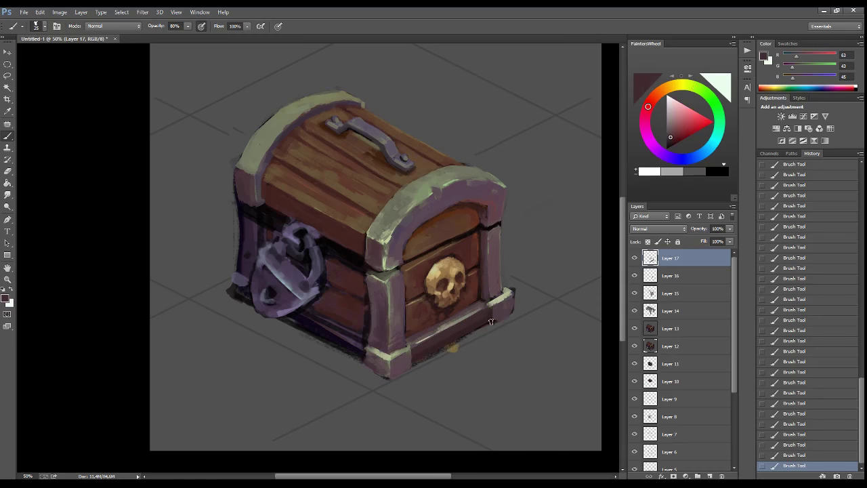
pyautogui.keyDown('alt'); pyautogui.click(496, 300); pyautogui.keyUp('alt')
pyautogui.keyDown('alt'); pyautogui.click(513, 288); pyautogui.keyUp('alt')
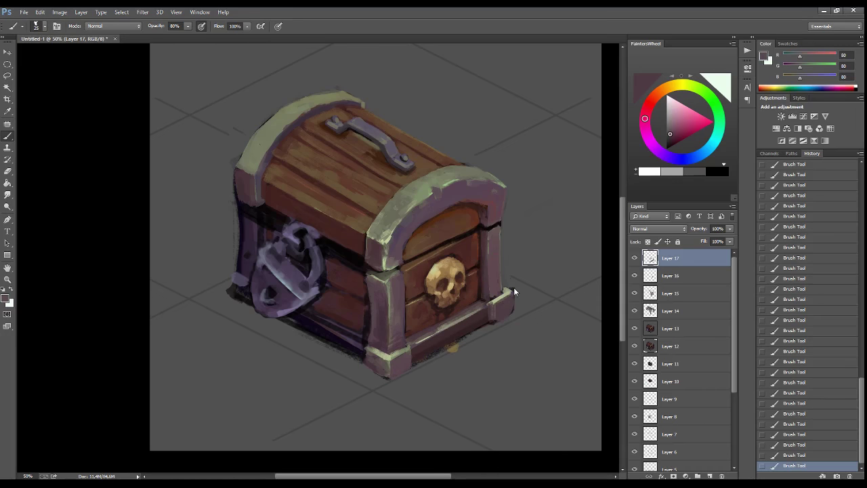
pyautogui.moveTo(513, 290); pyautogui.dragTo(515, 309)
pyautogui.keyDown('alt'); pyautogui.click(494, 317); pyautogui.keyUp('alt')
# - Paint over the yellow blob under the chest with the grey ground colour and lighten the bottom trim
pyautogui.keyDown('alt'); pyautogui.click(495, 298); pyautogui.keyUp('alt')
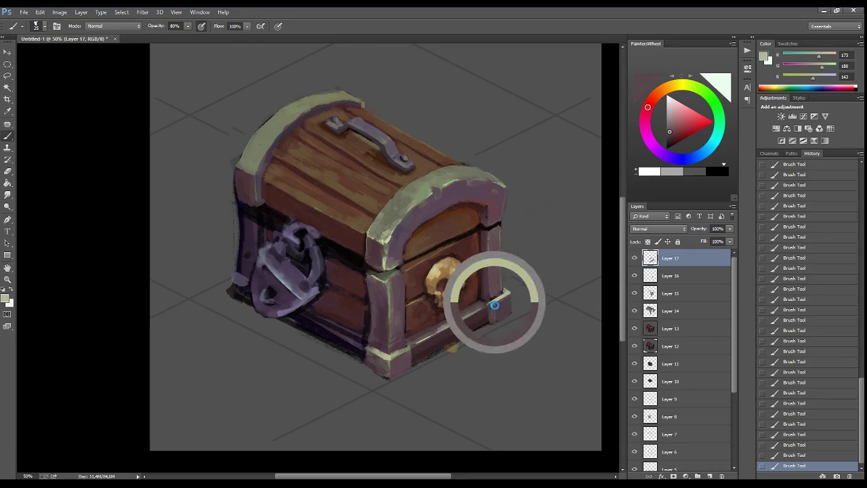
pyautogui.keyDown('alt'); pyautogui.click(507, 311); pyautogui.keyUp('alt')
pyautogui.keyDown('alt'); pyautogui.click(418, 363); pyautogui.keyUp('alt')
pyautogui.moveTo(418, 363); pyautogui.dragTo(464, 340)
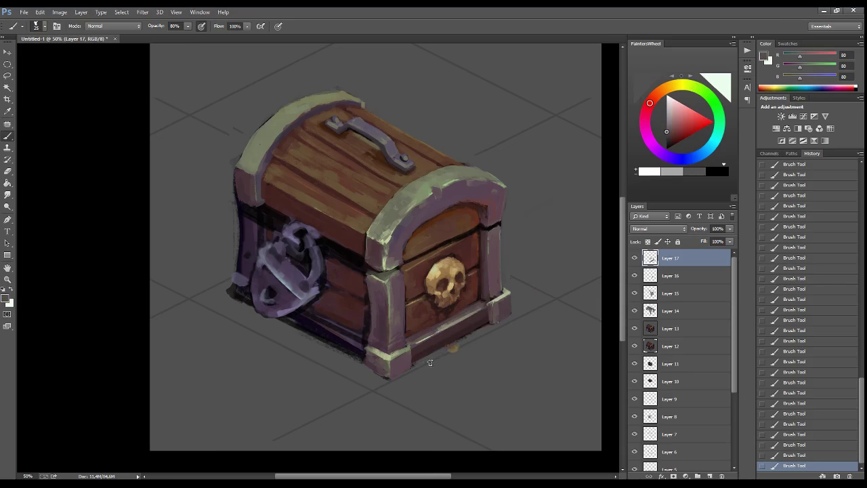
pyautogui.keyDown('alt'); pyautogui.click(503, 307); pyautogui.keyUp('alt')
pyautogui.moveTo(416, 357); pyautogui.dragTo(469, 324)
# - Dab orange-red accents onto the lower front trim
pyautogui.keyDown('alt'); pyautogui.click(438, 345); pyautogui.keyUp('alt')
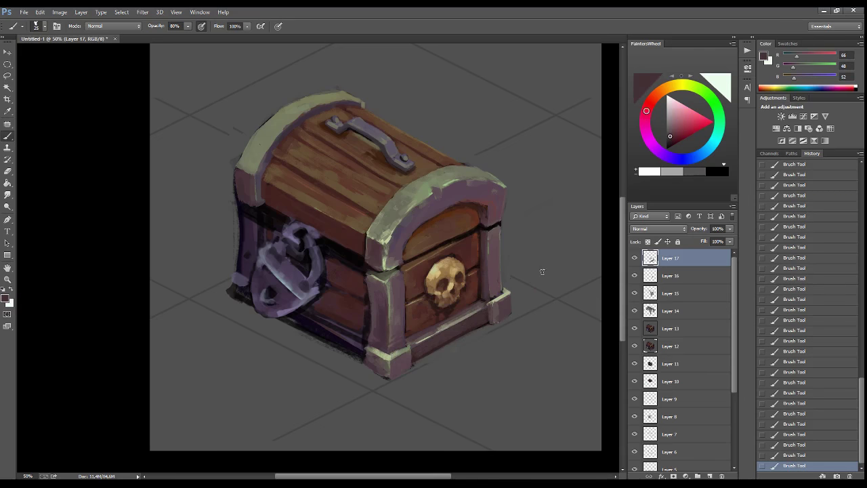
pyautogui.keyDown('alt'); pyautogui.click(477, 233); pyautogui.keyUp('alt')
pyautogui.moveTo(420, 357); pyautogui.dragTo(412, 348)
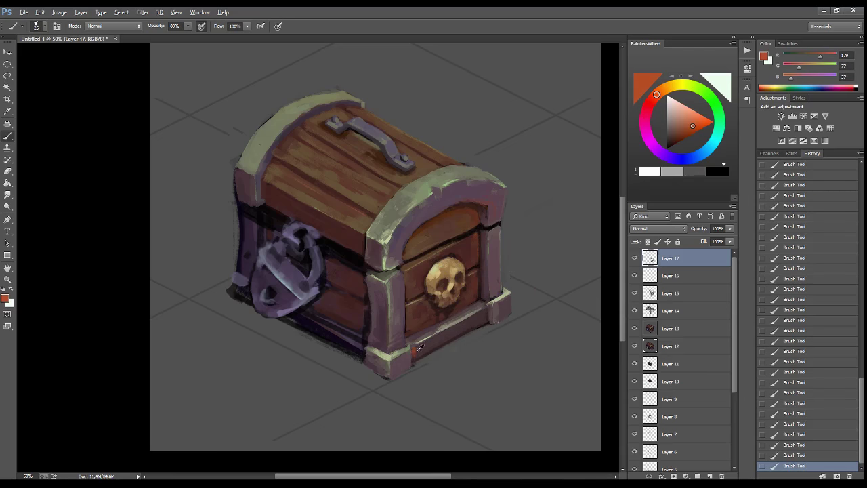
pyautogui.keyDown('alt'); pyautogui.click(432, 343); pyautogui.keyUp('alt')
pyautogui.keyDown('alt'); pyautogui.click(458, 333); pyautogui.keyUp('alt')
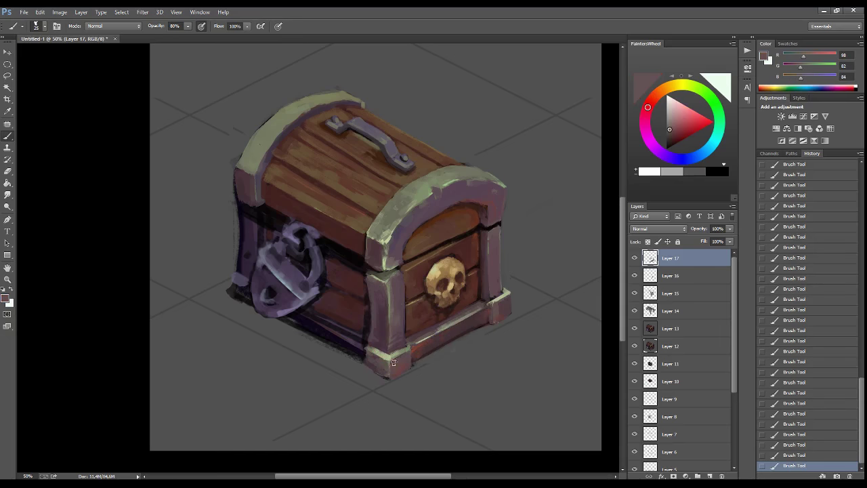
# - Sample browns, olive, grey-green and grey from the chest, settling on a darker shading brown
pyautogui.keyDown('alt'); pyautogui.click(400, 269); pyautogui.keyUp('alt')
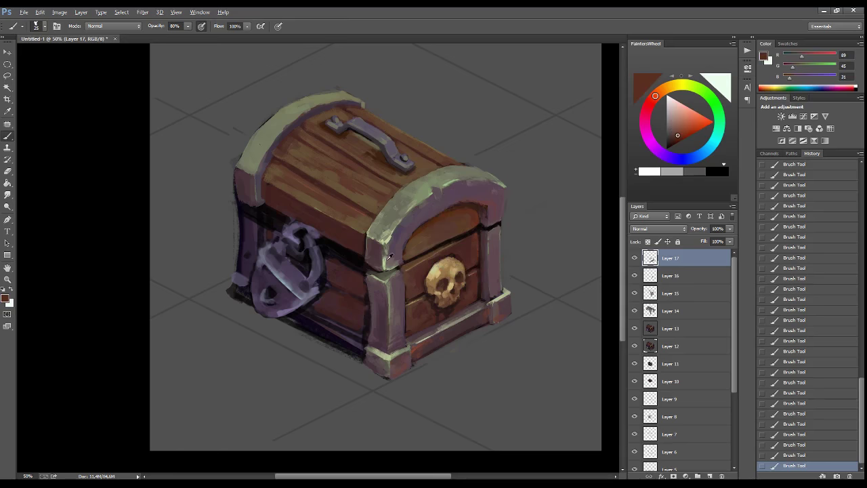
pyautogui.keyDown('alt'); pyautogui.click(390, 258); pyautogui.keyUp('alt')
pyautogui.keyDown('alt'); pyautogui.click(385, 273); pyautogui.keyUp('alt')
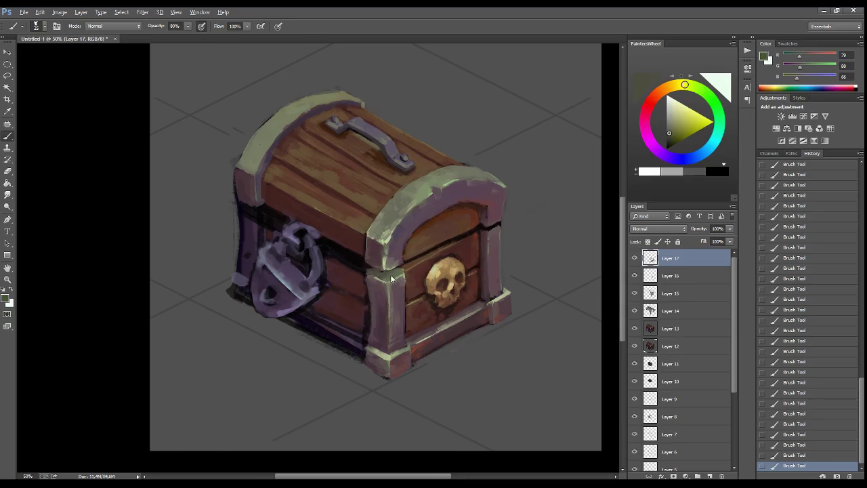
pyautogui.keyDown('alt'); pyautogui.click(387, 269); pyautogui.keyUp('alt')
pyautogui.keyDown('alt'); pyautogui.click(484, 231); pyautogui.keyUp('alt')
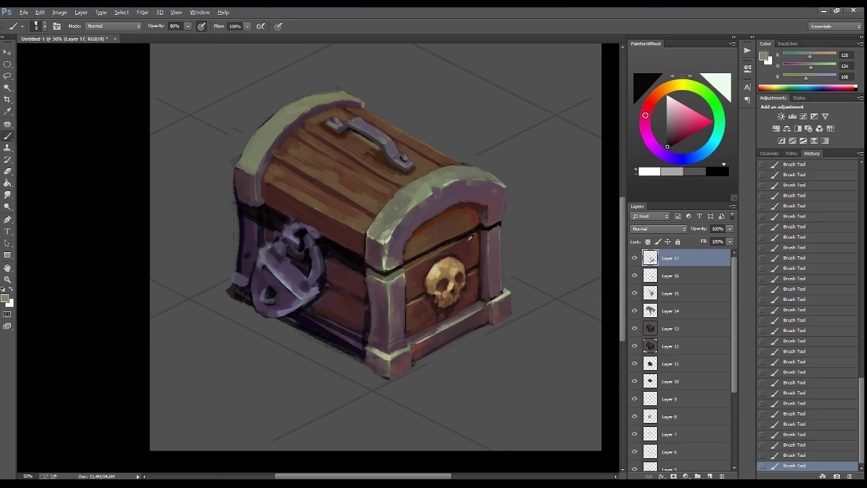
pyautogui.keyDown('alt'); pyautogui.click(500, 225); pyautogui.keyUp('alt')
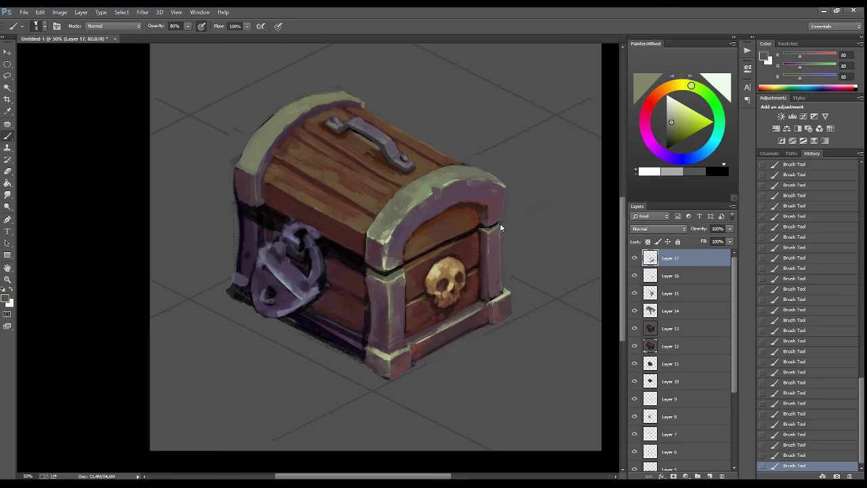
pyautogui.keyDown('alt'); pyautogui.click(392, 273); pyautogui.keyUp('alt')
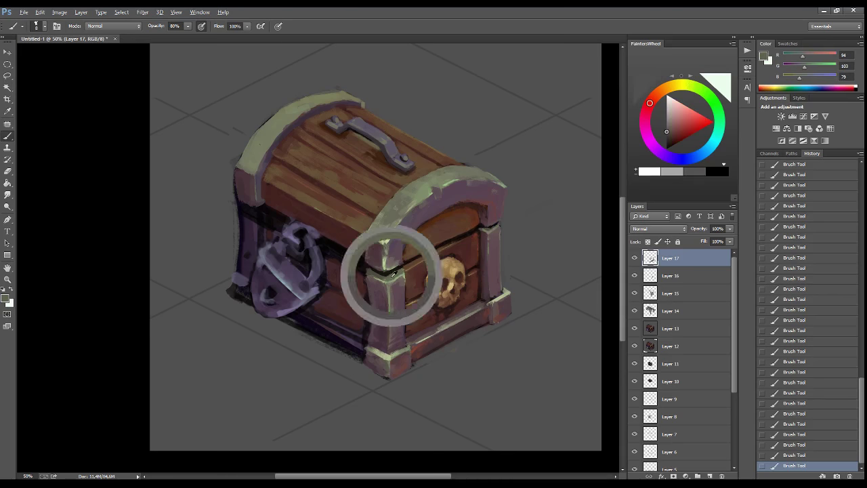
pyautogui.keyDown('alt'); pyautogui.click(477, 230); pyautogui.keyUp('alt')
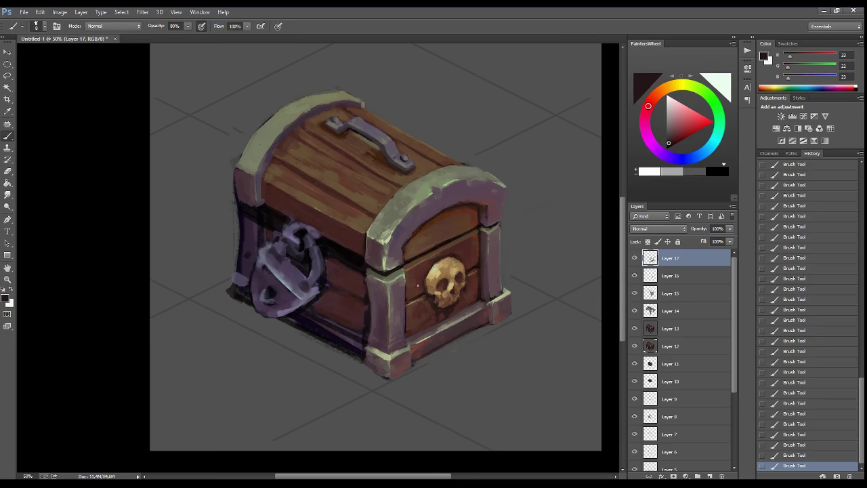
# - Flip the canvas horizontally and paint a purple-grey stroke on the chest's left side
pyautogui.press('h')
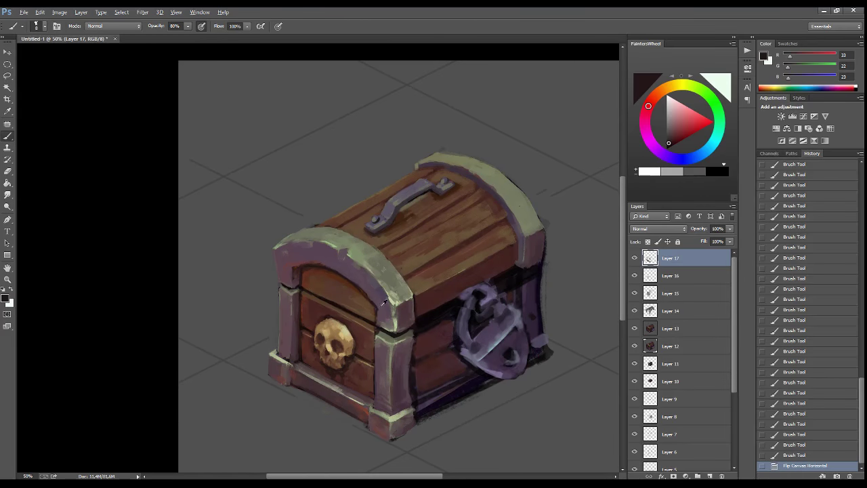
pyautogui.keyDown('alt'); pyautogui.click(371, 293); pyautogui.keyUp('alt')
pyautogui.moveTo(372, 293); pyautogui.dragTo(378, 309)
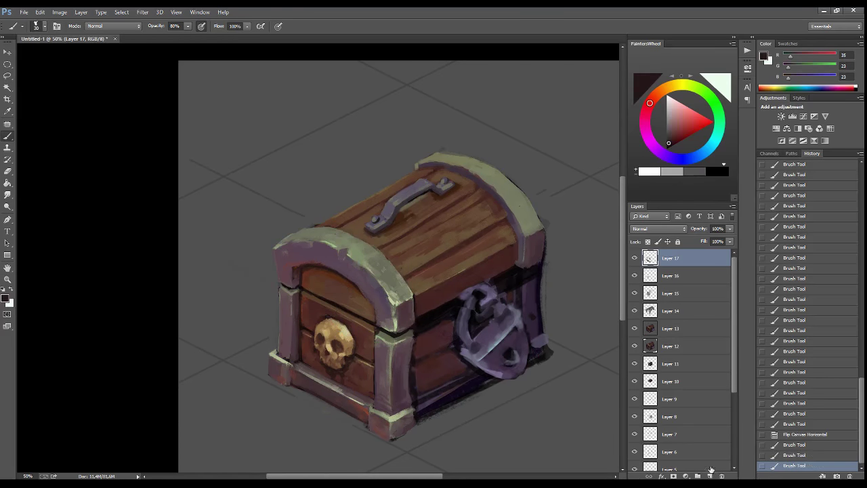
# - On a new layer, paint dark wood-grain strokes across the lid
pyautogui.hotkey('ctrl', 'shift', 'alt', 'n')
pyautogui.moveTo(440, 234)
pyautogui.mouseDown()
pyautogui.moveTo(485, 252)
pyautogui.moveTo(466, 268)
pyautogui.mouseUp()
pyautogui.moveTo(391, 293); pyautogui.dragTo(427, 230)
pyautogui.moveTo(378, 249); pyautogui.dragTo(433, 218)
pyautogui.moveTo(435, 217); pyautogui.dragTo(483, 187)
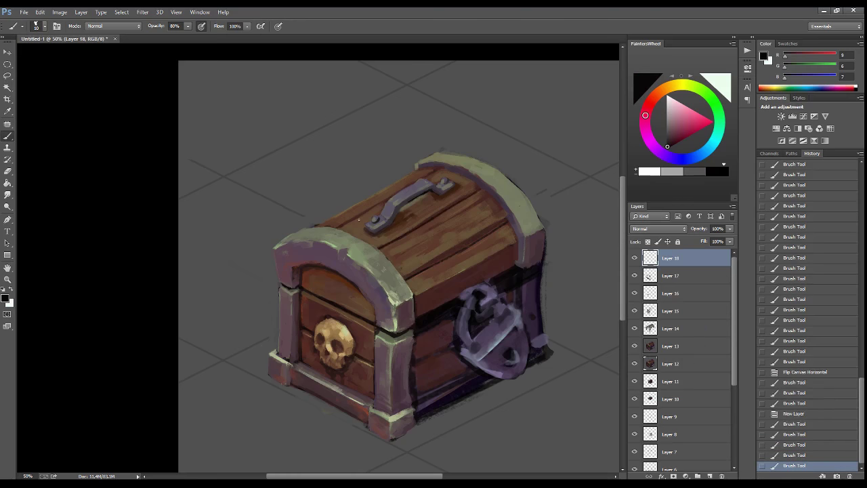
pyautogui.moveTo(336, 228); pyautogui.dragTo(439, 166)
# - Add more dark strokes along the lid's right edge and across the lid surface
pyautogui.moveTo(501, 203); pyautogui.dragTo(515, 236)
pyautogui.moveTo(475, 203); pyautogui.dragTo(487, 223)
pyautogui.moveTo(420, 223); pyautogui.dragTo(447, 210)
pyautogui.moveTo(380, 257)
pyautogui.mouseDown()
pyautogui.moveTo(488, 195)
pyautogui.moveTo(415, 255)
pyautogui.moveTo(490, 219)
pyautogui.mouseUp()
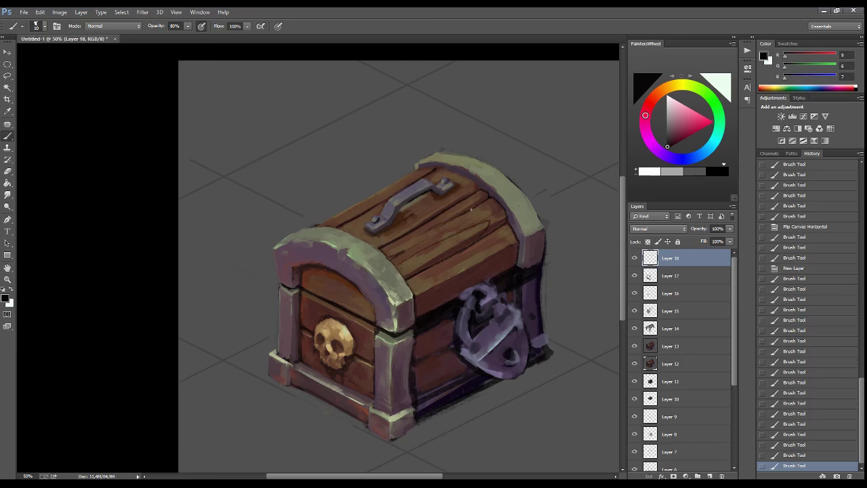
pyautogui.moveTo(409, 287); pyautogui.dragTo(511, 229)
pyautogui.moveTo(486, 270); pyautogui.dragTo(515, 256)
pyautogui.moveTo(347, 229); pyautogui.dragTo(387, 204)
pyautogui.moveTo(434, 186)
pyautogui.mouseDown()
pyautogui.moveTo(452, 172)
pyautogui.moveTo(455, 189)
pyautogui.moveTo(412, 173)
pyautogui.mouseUp()
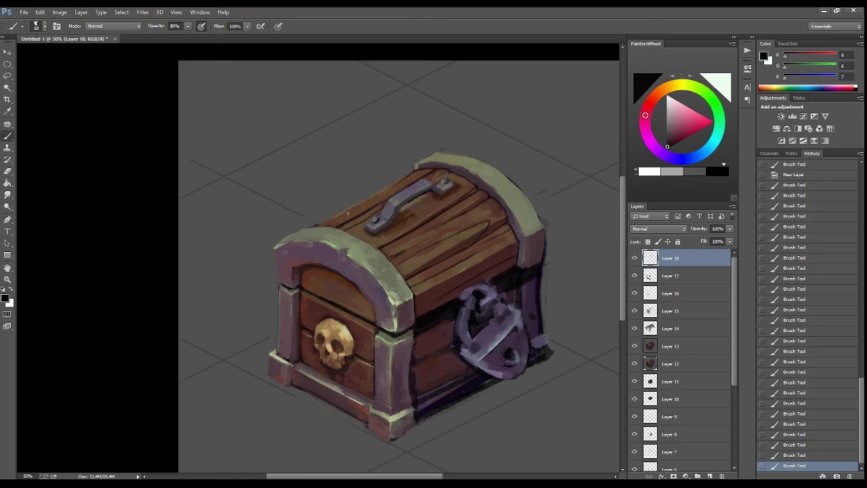
# - Add small grain strokes, darken the lid's top-left corner, and outline the chest's left edge dark
pyautogui.moveTo(352, 212); pyautogui.dragTo(310, 229)
pyautogui.moveTo(378, 195); pyautogui.dragTo(351, 213)
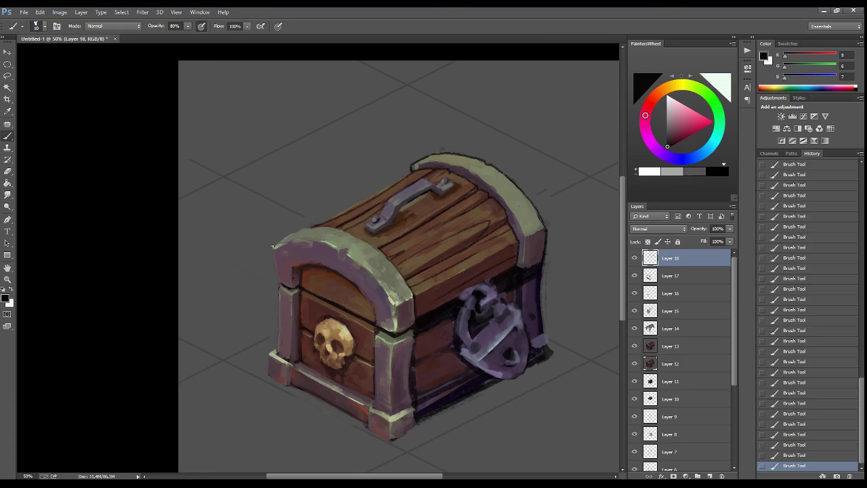
pyautogui.moveTo(274, 245); pyautogui.dragTo(302, 231)
pyautogui.moveTo(442, 313); pyautogui.dragTo(390, 279)
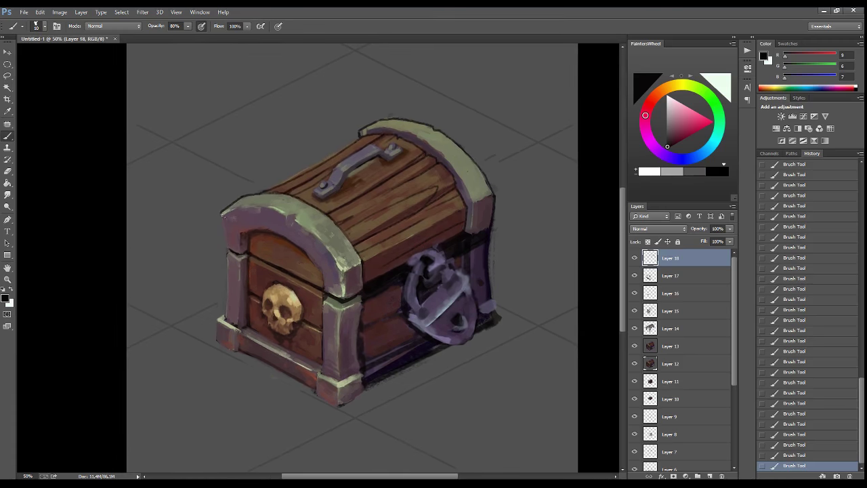
pyautogui.moveTo(226, 253); pyautogui.dragTo(225, 316)
# - Sample dark grey-purple and deep purple-brown tones from the chest bottom
pyautogui.keyDown('alt'); pyautogui.click(354, 353); pyautogui.keyUp('alt')
pyautogui.keyDown('alt'); pyautogui.click(353, 344); pyautogui.keyUp('alt')
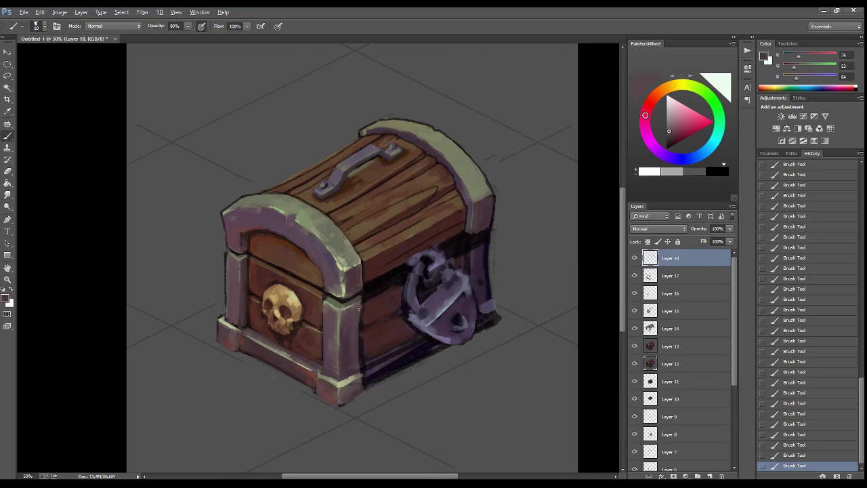
pyautogui.keyDown('alt'); pyautogui.click(364, 370); pyautogui.keyUp('alt')
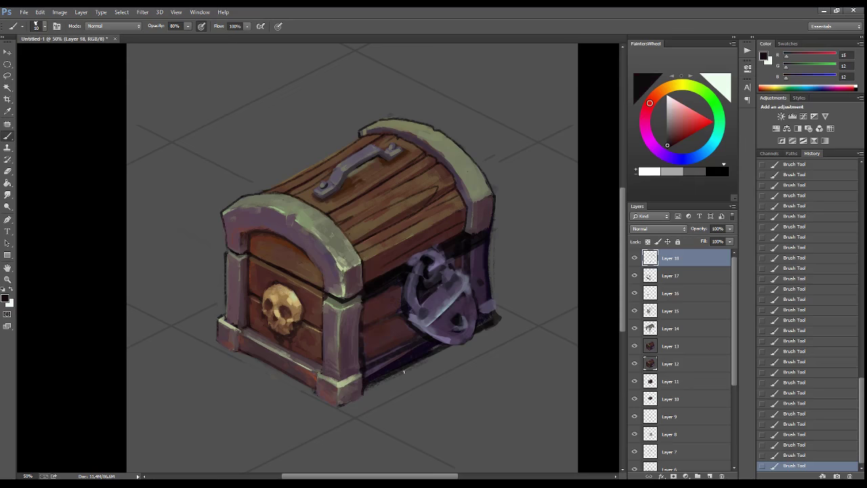
pyautogui.keyDown('alt'); pyautogui.click(296, 372); pyautogui.keyUp('alt')
# - On new Layer 19, paint purple-grey highlights along the chest's bottom edge and tone them down
pyautogui.click(710, 476)
pyautogui.keyDown('alt'); pyautogui.click(379, 364); pyautogui.keyUp('alt')
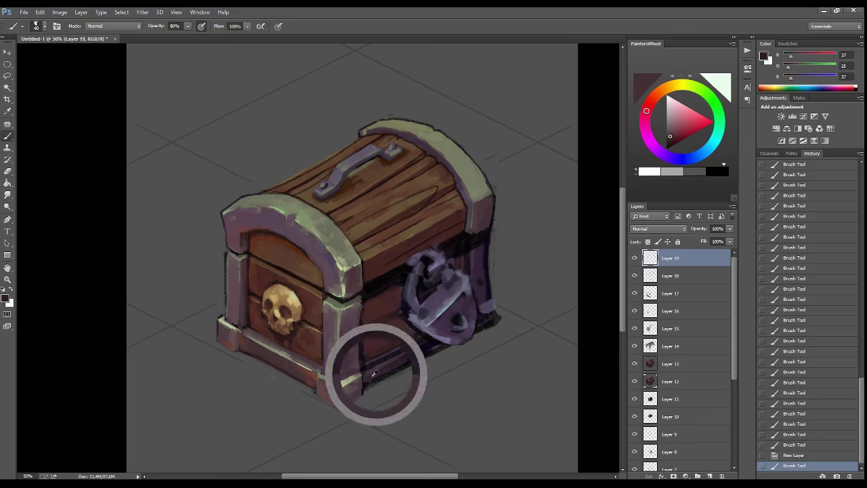
pyautogui.keyDown('alt'); pyautogui.click(392, 339); pyautogui.keyUp('alt')
pyautogui.moveTo(362, 366); pyautogui.dragTo(405, 344)
pyautogui.moveTo(377, 358); pyautogui.dragTo(420, 338)
pyautogui.moveTo(375, 359)
pyautogui.mouseDown()
pyautogui.moveTo(418, 338)
pyautogui.moveTo(378, 362)
pyautogui.moveTo(405, 363)
pyautogui.mouseUp()
# - Pick a light blue-grey and dab highlights on the padlock
pyautogui.keyDown('alt'); pyautogui.click(400, 351); pyautogui.keyUp('alt')
pyautogui.keyDown('alt'); pyautogui.click(434, 302); pyautogui.keyUp('alt')
pyautogui.moveTo(415, 324)
pyautogui.mouseDown()
pyautogui.moveTo(447, 342)
pyautogui.moveTo(413, 324)
pyautogui.mouseUp()
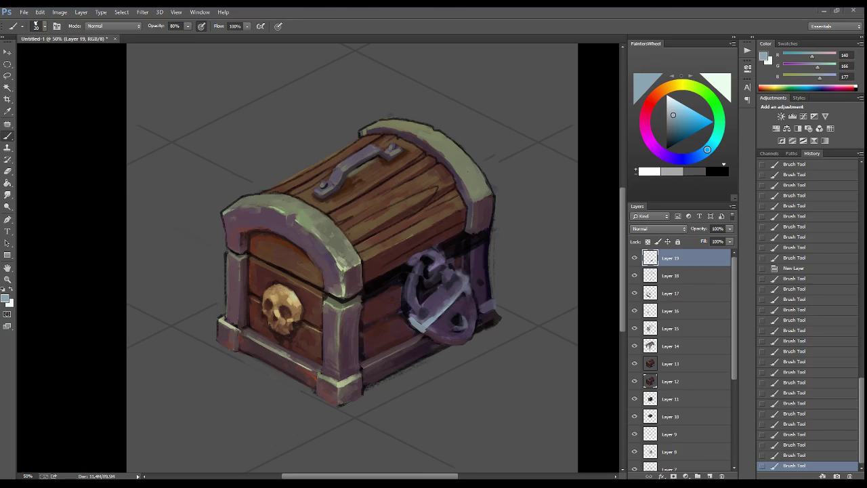
# - Paint pale highlights along the lid's left and right arches and the handle top
pyautogui.keyDown('alt'); pyautogui.click(332, 250); pyautogui.keyUp('alt')
pyautogui.moveTo(331, 245); pyautogui.dragTo(354, 265)
pyautogui.moveTo(323, 240); pyautogui.dragTo(317, 224)
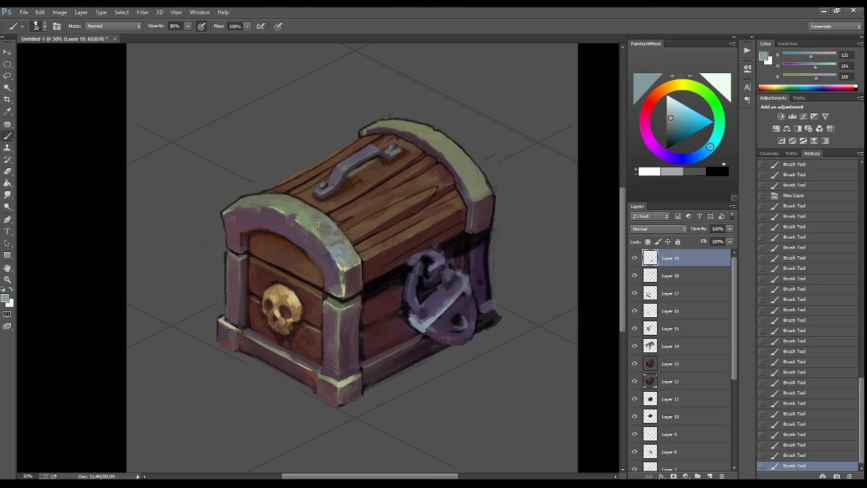
pyautogui.moveTo(271, 195); pyautogui.dragTo(237, 202)
pyautogui.moveTo(338, 171); pyautogui.dragTo(371, 152)
pyautogui.moveTo(453, 157)
pyautogui.mouseDown()
pyautogui.moveTo(475, 187)
pyautogui.moveTo(465, 157)
pyautogui.moveTo(382, 123)
pyautogui.moveTo(414, 119)
pyautogui.mouseUp()
# - Lay a pale yellow-green highlight across the lid planks, then tone its upper part with brown
pyautogui.keyDown('alt'); pyautogui.click(409, 203); pyautogui.keyUp('alt')
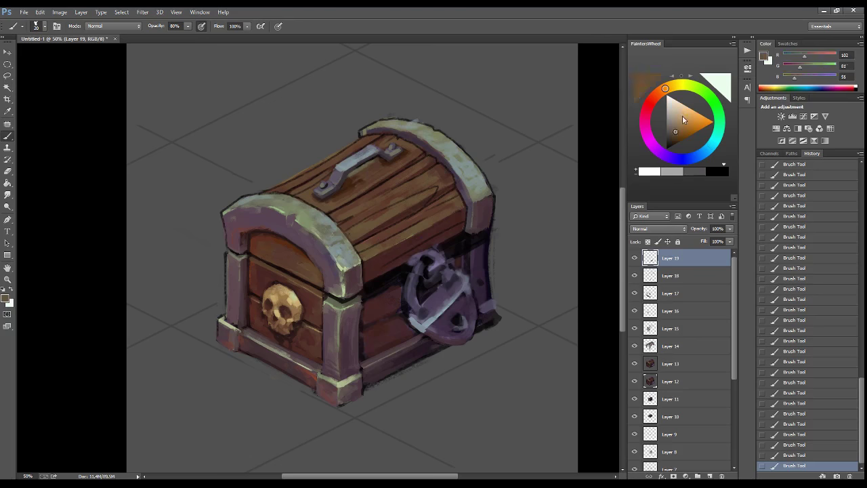
pyautogui.moveTo(420, 200); pyautogui.dragTo(377, 227)
pyautogui.keyDown('alt'); pyautogui.click(414, 202); pyautogui.keyUp('alt')
pyautogui.keyDown('alt'); pyautogui.click(431, 193); pyautogui.keyUp('alt')
pyautogui.moveTo(432, 190); pyautogui.dragTo(398, 210)
pyautogui.keyDown('alt'); pyautogui.click(417, 195); pyautogui.keyUp('alt')
# - Shrink the brush and sample tan, dark brown and near-black tones from the lid
pyautogui.press('[')
pyautogui.press('[')
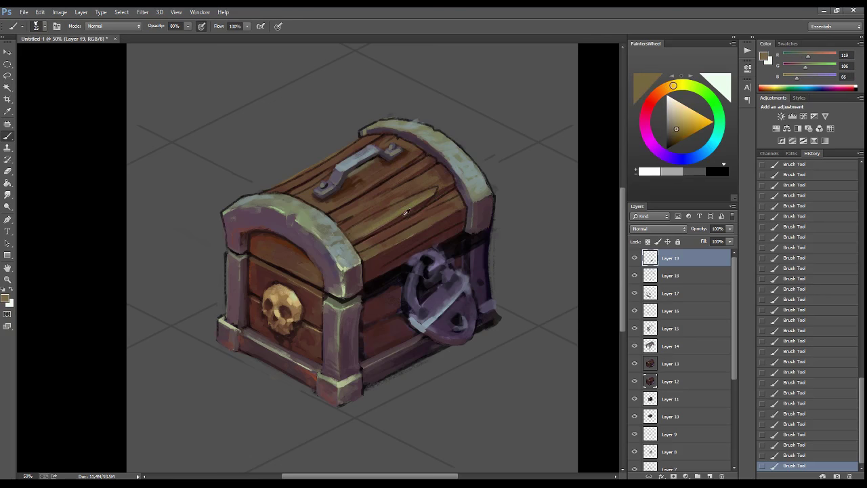
pyautogui.keyDown('alt'); pyautogui.click(416, 194); pyautogui.keyUp('alt')
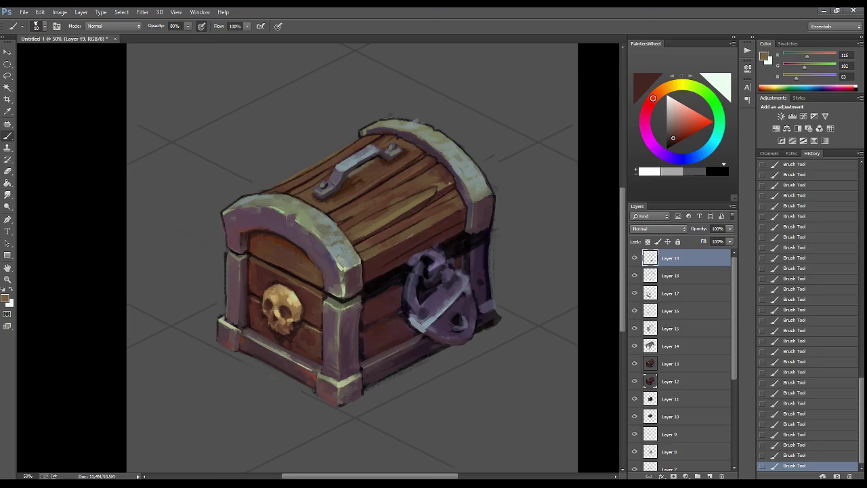
pyautogui.keyDown('alt'); pyautogui.click(437, 190); pyautogui.keyUp('alt')
pyautogui.keyDown('alt'); pyautogui.click(441, 181); pyautogui.keyUp('alt')
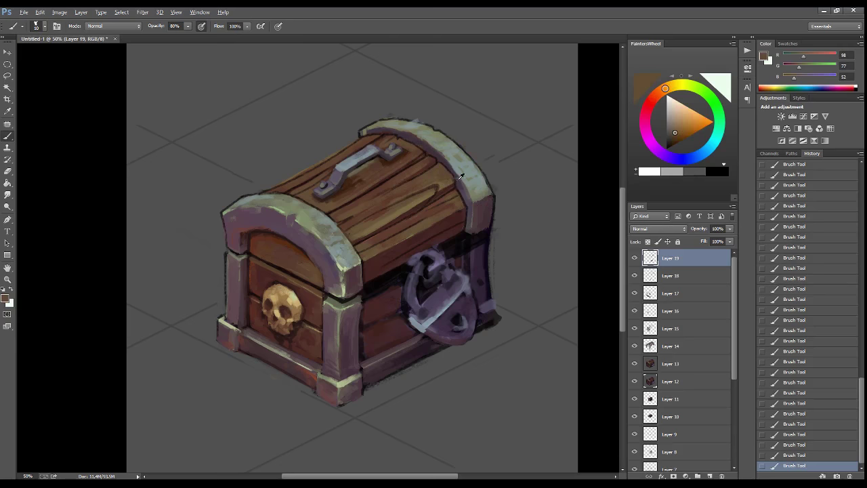
pyautogui.keyDown('alt'); pyautogui.click(455, 181); pyautogui.keyUp('alt')
pyautogui.keyDown('alt'); pyautogui.click(459, 193); pyautogui.keyUp('alt')
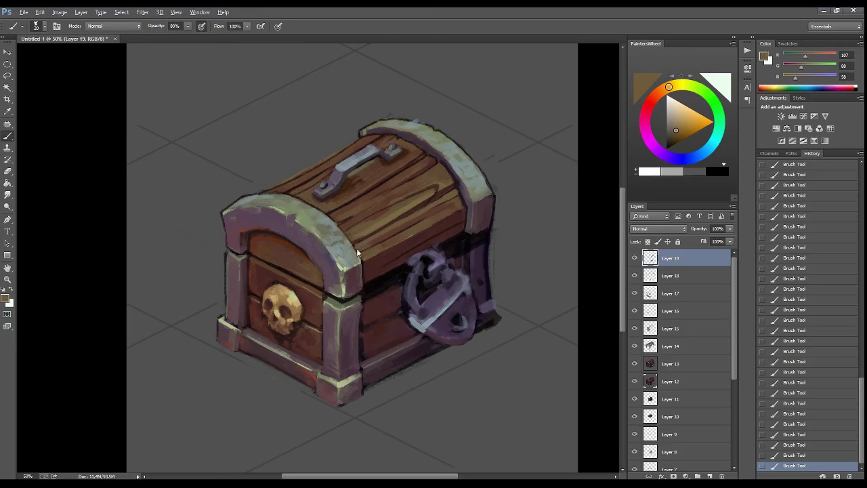
# - Paint light wood-grain streaks across the lid planks using sampled mid-browns
pyautogui.keyDown('alt'); pyautogui.click(374, 240); pyautogui.keyUp('alt')
pyautogui.keyDown('alt'); pyautogui.click(458, 197); pyautogui.keyUp('alt')
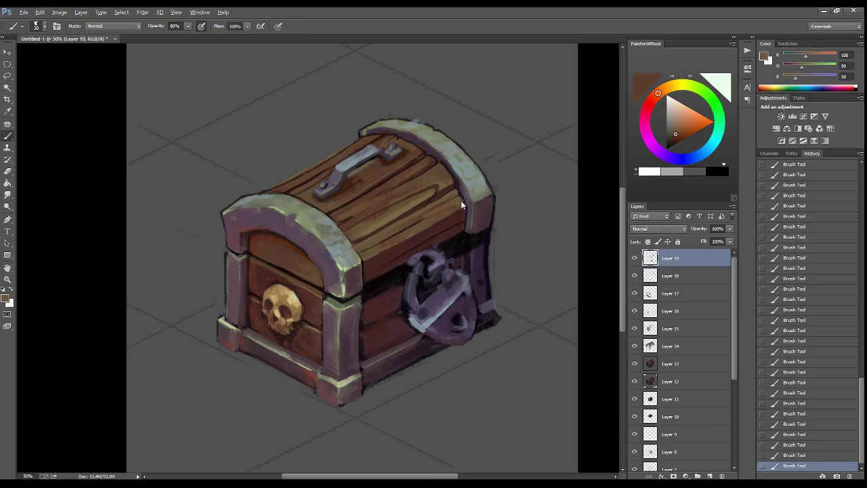
pyautogui.keyDown('alt'); pyautogui.click(415, 219); pyautogui.keyUp('alt')
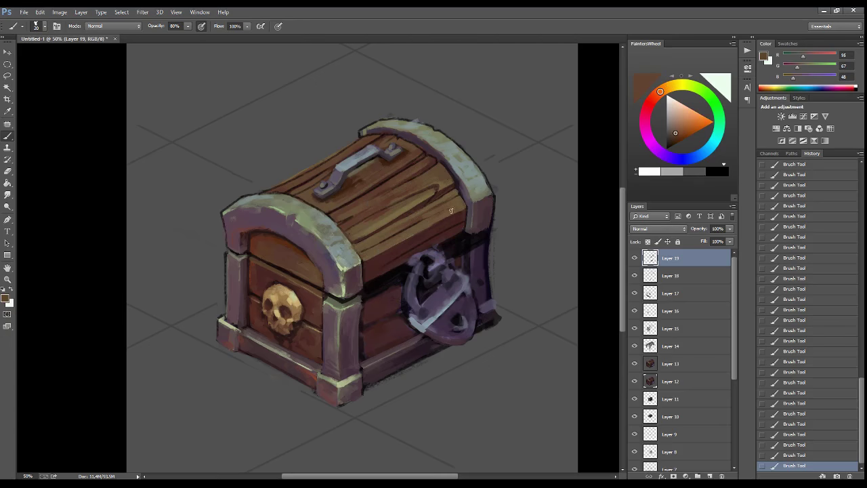
pyautogui.keyDown('alt'); pyautogui.click(445, 177); pyautogui.keyUp('alt')
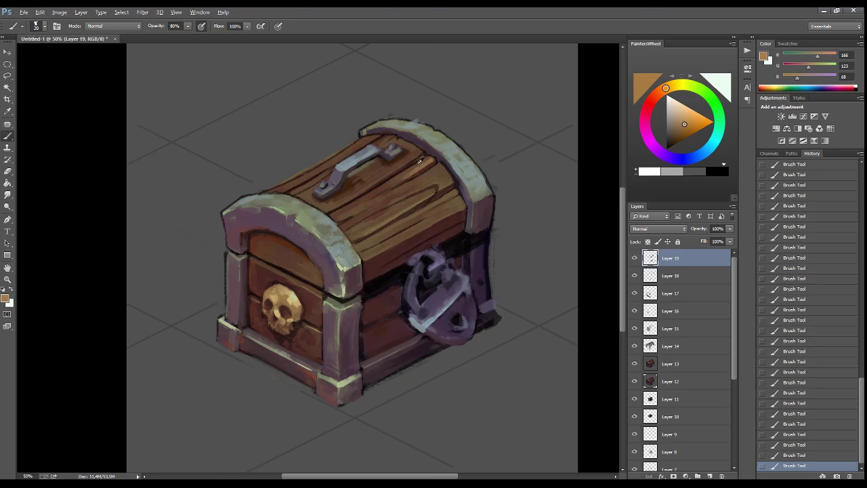
pyautogui.keyDown('alt'); pyautogui.click(421, 162); pyautogui.keyUp('alt')
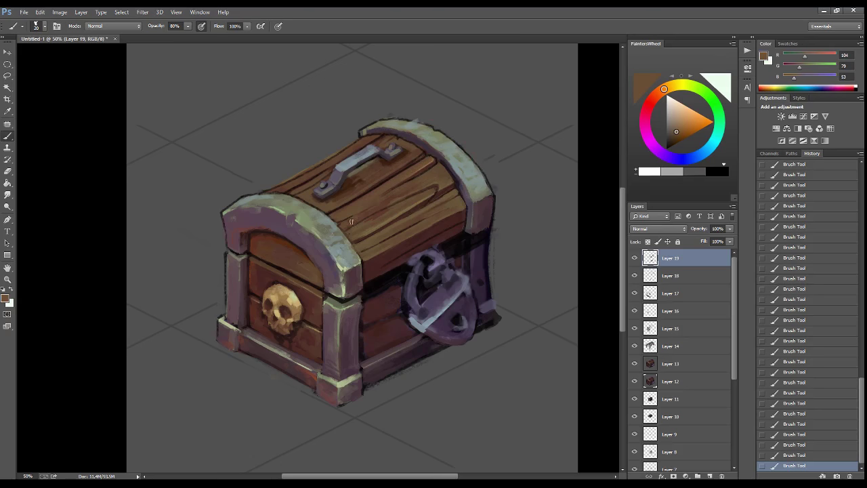
pyautogui.moveTo(349, 208); pyautogui.dragTo(389, 212)
# - Pick olive green and several lid browns as the next shading colours
pyautogui.click(697, 88)
pyautogui.click(684, 111)
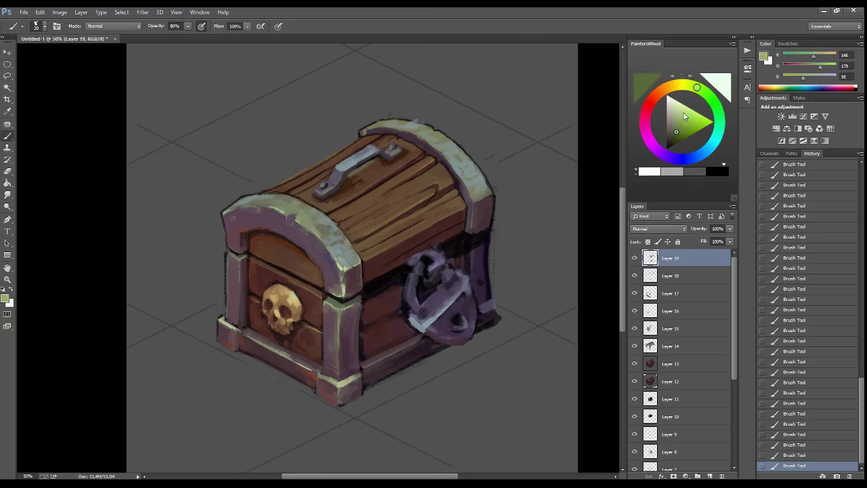
pyautogui.keyDown('alt'); pyautogui.click(395, 215); pyautogui.keyUp('alt')
pyautogui.keyDown('alt'); pyautogui.click(357, 225); pyautogui.keyUp('alt')
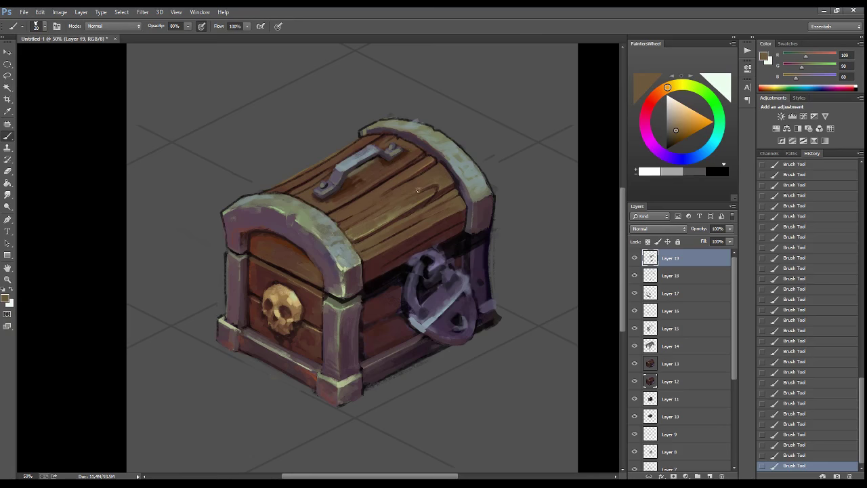
pyautogui.keyDown('alt'); pyautogui.click(390, 215); pyautogui.keyUp('alt')
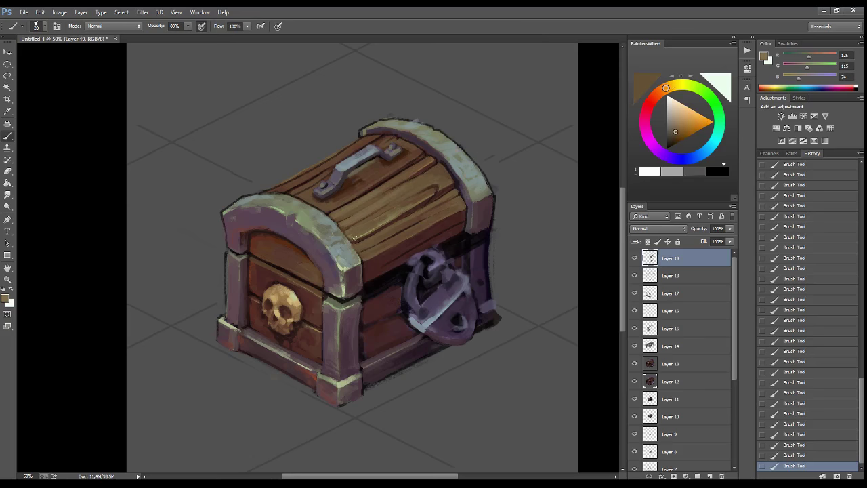
pyautogui.keyDown('alt'); pyautogui.click(353, 238); pyautogui.keyUp('alt')
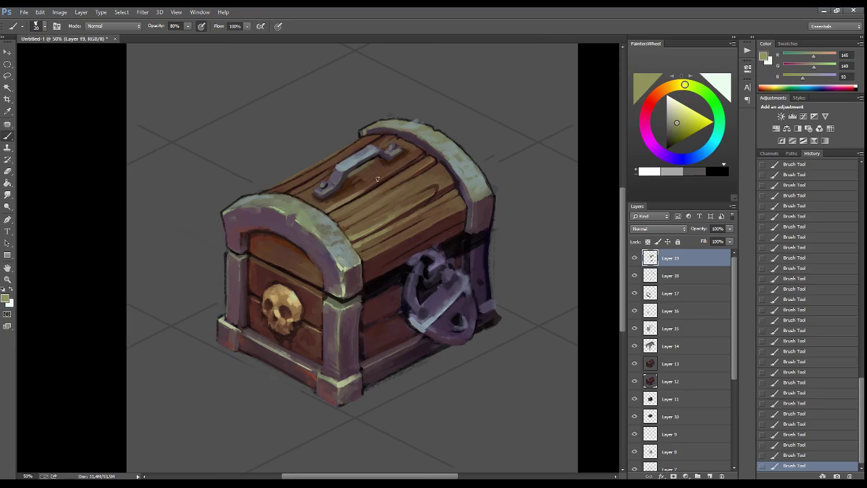
pyautogui.keyDown('alt'); pyautogui.click(329, 205); pyautogui.keyUp('alt')
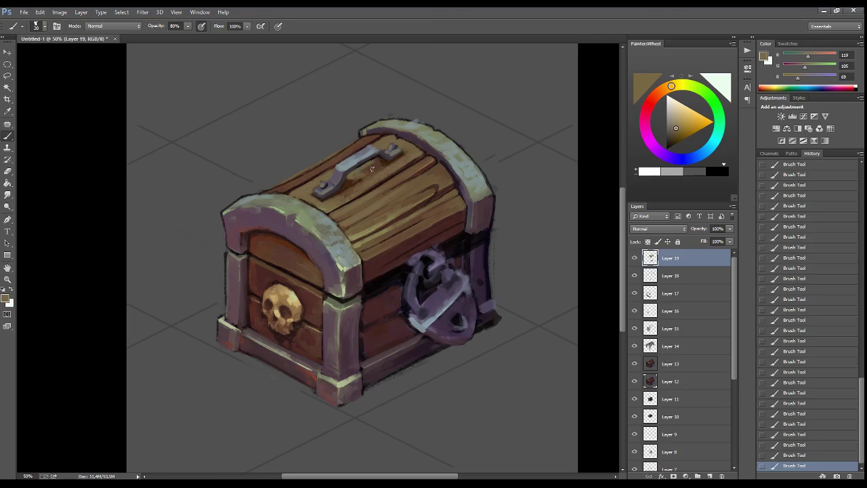
pyautogui.keyDown('alt'); pyautogui.click(349, 194); pyautogui.keyUp('alt')
# - Paint a dark shadow under the chest handle, refining with reddish-brown and purple tones
pyautogui.moveTo(358, 185); pyautogui.dragTo(375, 169)
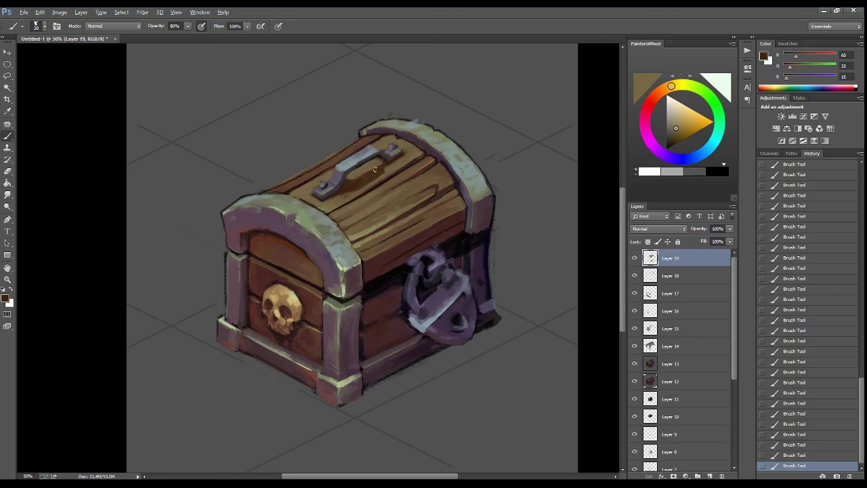
pyautogui.keyDown('alt'); pyautogui.click(352, 181); pyautogui.keyUp('alt')
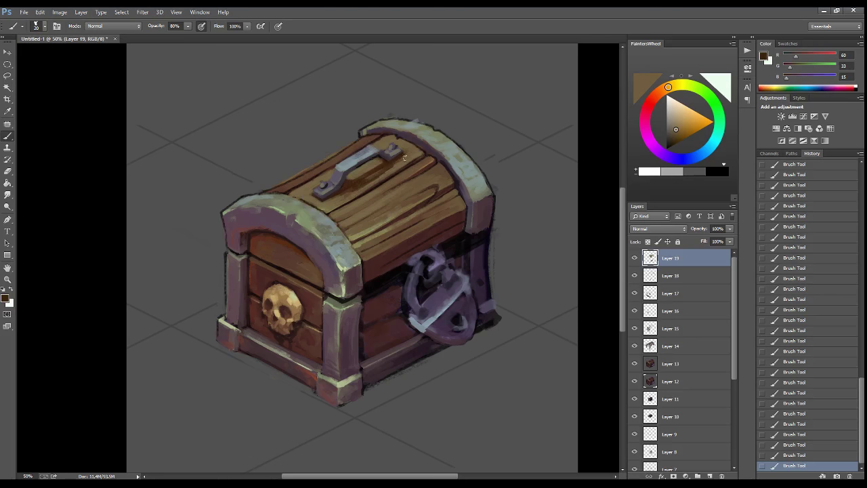
pyautogui.keyDown('alt'); pyautogui.click(362, 169); pyautogui.keyUp('alt')
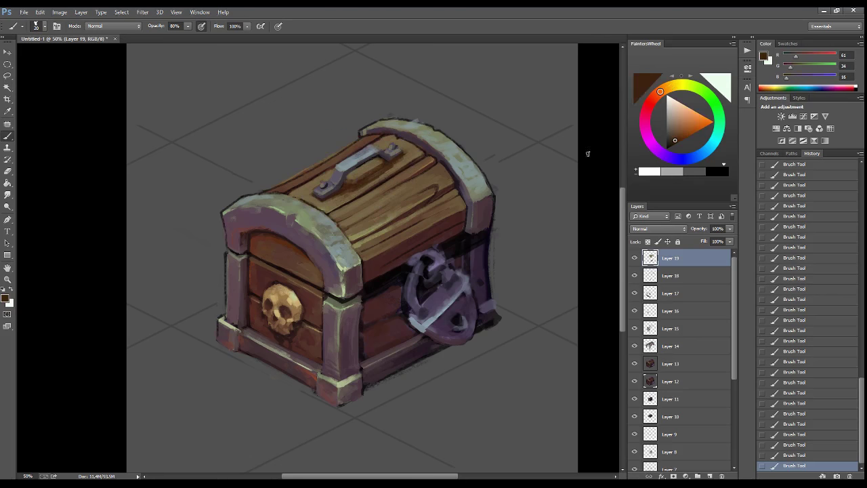
pyautogui.keyDown('alt'); pyautogui.click(485, 208); pyautogui.keyUp('alt')
pyautogui.keyDown('alt'); pyautogui.click(386, 165); pyautogui.keyUp('alt')
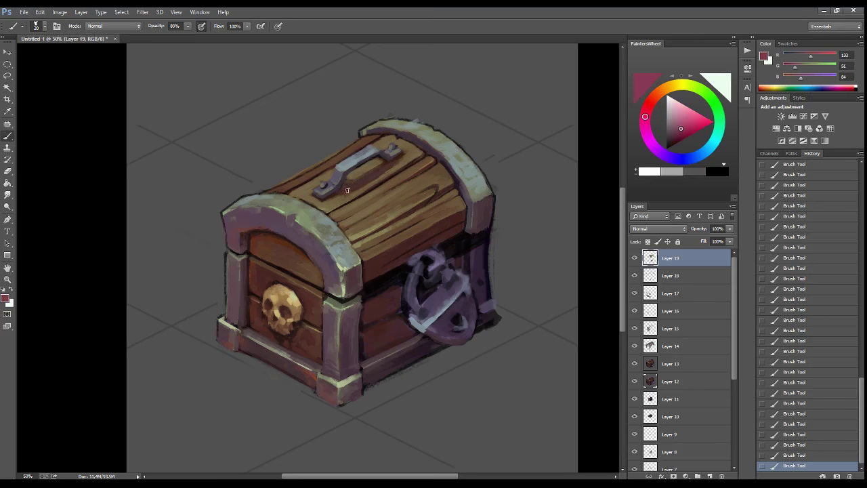
pyautogui.keyDown('alt'); pyautogui.click(353, 181); pyautogui.keyUp('alt')
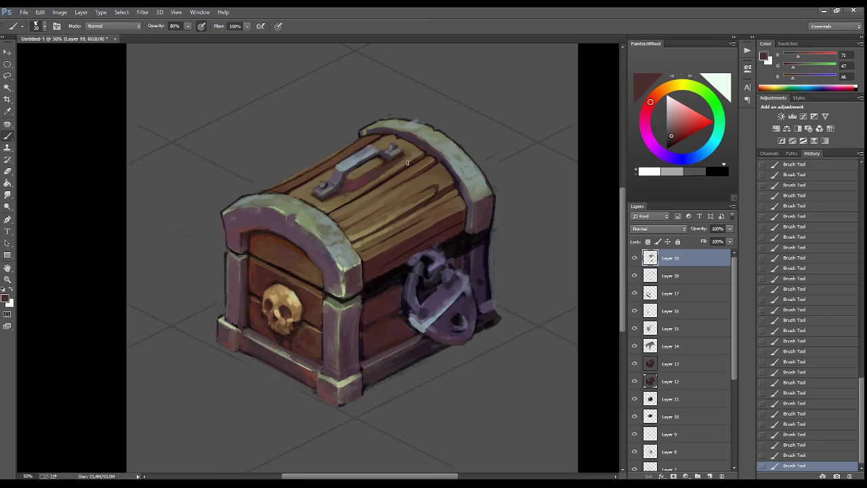
pyautogui.keyDown('alt'); pyautogui.click(371, 173); pyautogui.keyUp('alt')
# - On a new layer, paint light brown strokes around the lid handle
pyautogui.moveTo(400, 204); pyautogui.dragTo(421, 255)
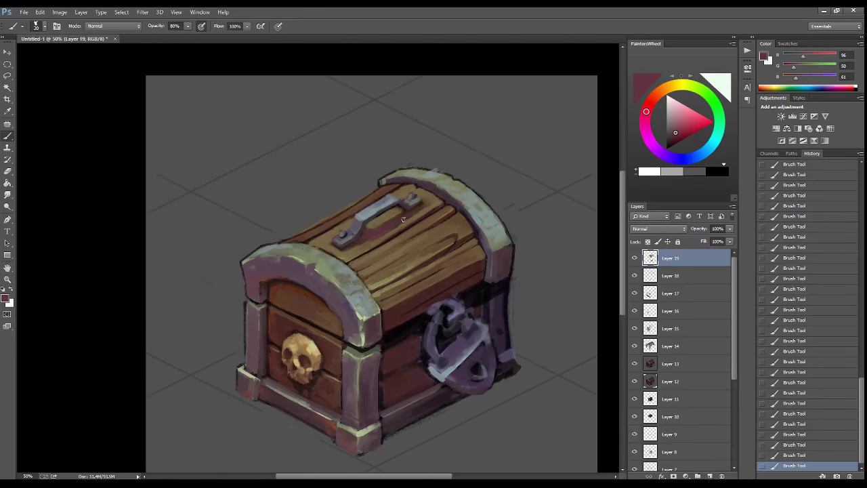
pyautogui.hotkey('ctrl', 'shift', 'alt', 'n')
pyautogui.keyDown('alt'); pyautogui.click(313, 235); pyautogui.keyUp('alt')
pyautogui.moveTo(313, 235); pyautogui.dragTo(363, 203)
# - Add fine light-yellow and tan highlight strokes on the lid with a smaller brush
pyautogui.keyDown('alt'); pyautogui.click(389, 196); pyautogui.keyUp('alt')
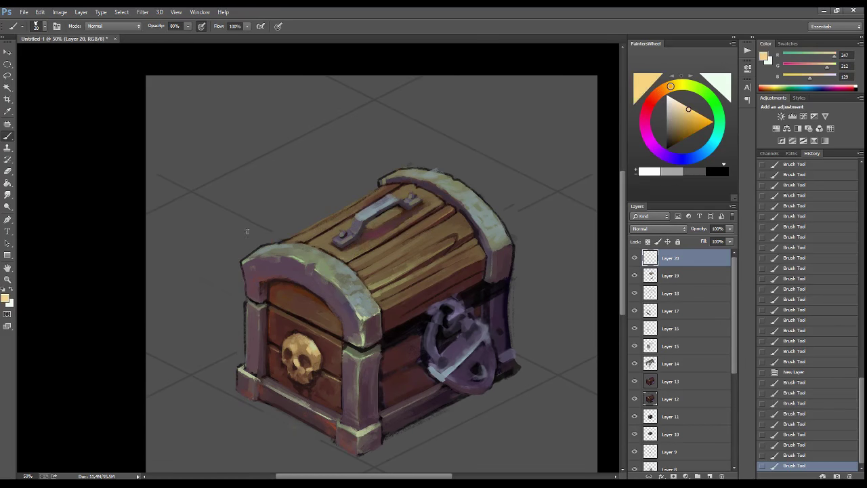
pyautogui.press('[')
pyautogui.moveTo(246, 228)
pyautogui.mouseDown()
pyautogui.moveTo(360, 234)
pyautogui.moveTo(353, 206)
pyautogui.moveTo(376, 193)
pyautogui.mouseUp()
pyautogui.keyDown('alt'); pyautogui.click(379, 192); pyautogui.keyUp('alt')
pyautogui.press(']')
pyautogui.keyDown('alt'); pyautogui.click(378, 190); pyautogui.keyUp('alt')
pyautogui.press('[')
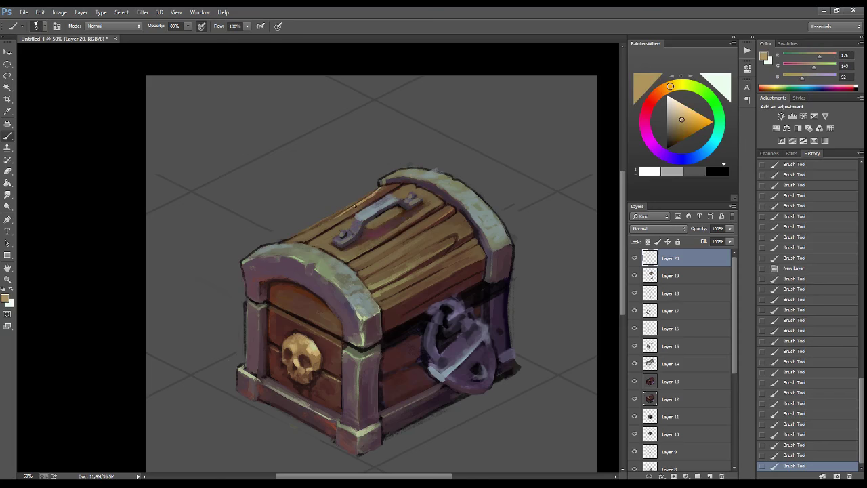
pyautogui.moveTo(330, 221); pyautogui.dragTo(349, 206)
pyautogui.press(']')
pyautogui.press(']')
# - Paint broad light wood-tone highlights across the lid planks with a larger brush
pyautogui.keyDown('alt'); pyautogui.click(355, 197); pyautogui.keyUp('alt')
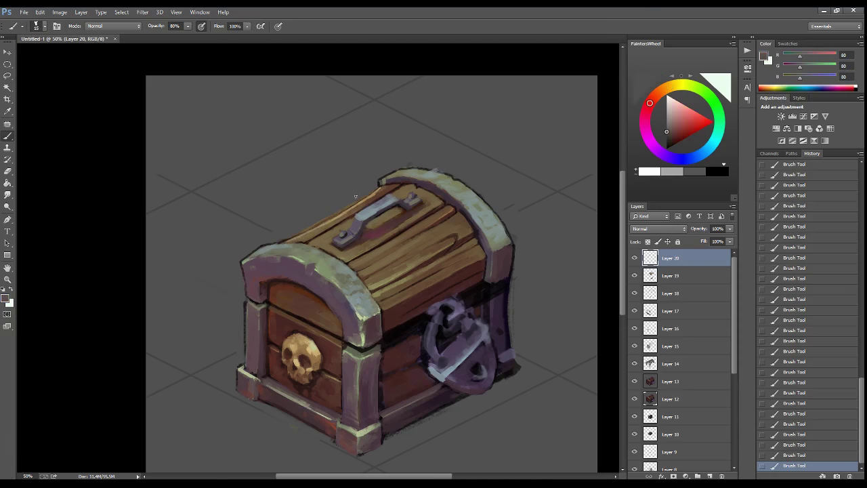
pyautogui.keyDown('alt'); pyautogui.click(366, 198); pyautogui.keyUp('alt')
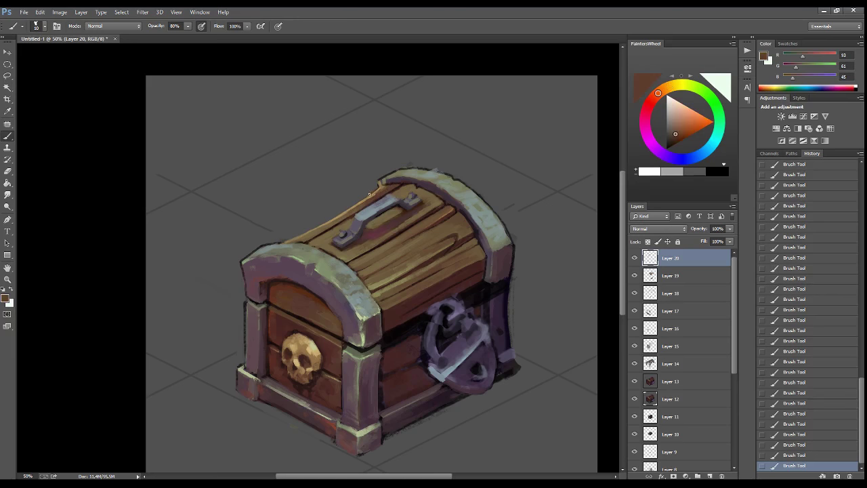
pyautogui.keyDown('alt'); pyautogui.click(366, 203); pyautogui.keyUp('alt')
pyautogui.press(']')
pyautogui.press(']')
pyautogui.press(']')
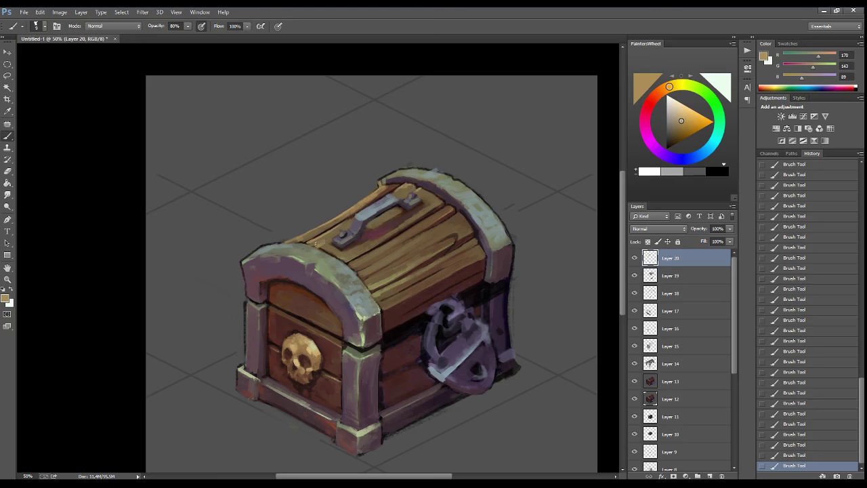
pyautogui.moveTo(340, 256)
pyautogui.mouseDown()
pyautogui.moveTo(369, 242)
pyautogui.moveTo(380, 248)
pyautogui.moveTo(448, 204)
pyautogui.mouseUp()
pyautogui.moveTo(446, 256); pyautogui.dragTo(476, 238)
# - Sample darker tones—near-black, dark purple, red-brown, grey-purple—from the lid and handle
pyautogui.keyDown('alt'); pyautogui.click(432, 202); pyautogui.keyUp('alt')
pyautogui.press('[')
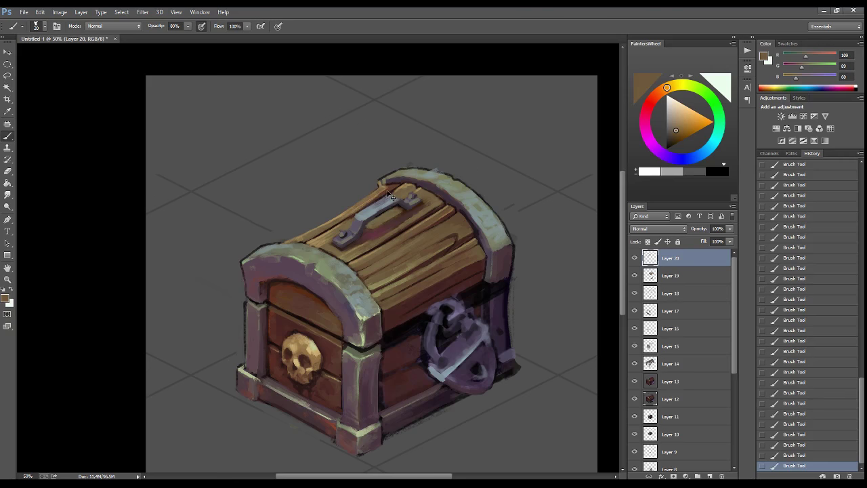
pyautogui.keyDown('alt'); pyautogui.click(439, 208); pyautogui.keyUp('alt')
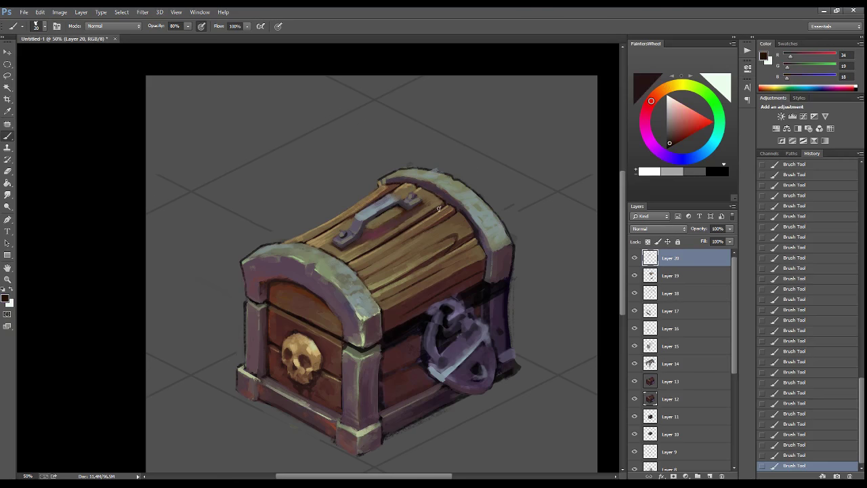
pyautogui.keyDown('alt'); pyautogui.click(401, 179); pyautogui.keyUp('alt')
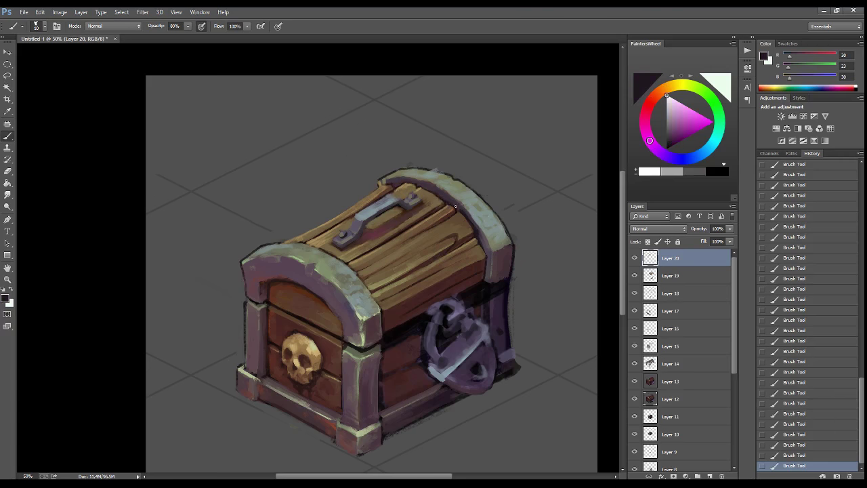
pyautogui.keyDown('alt'); pyautogui.click(398, 307); pyautogui.keyUp('alt')
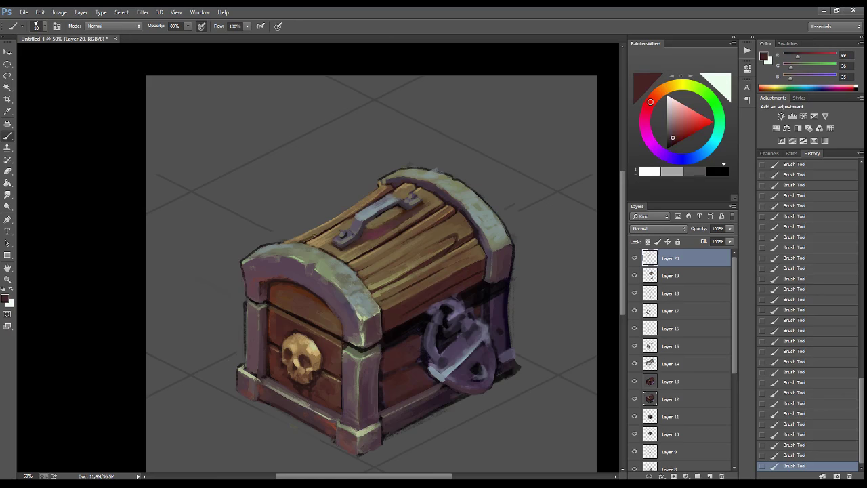
pyautogui.keyDown('alt'); pyautogui.click(368, 208); pyautogui.keyUp('alt')
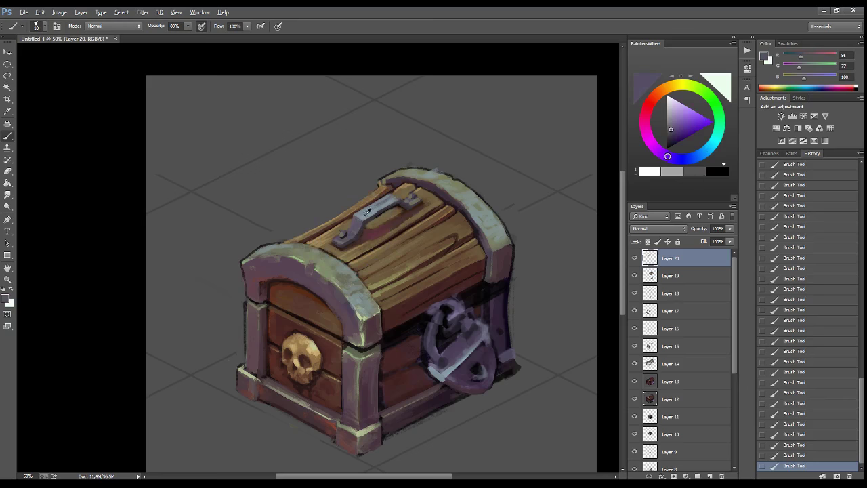
pyautogui.keyDown('alt'); pyautogui.click(341, 242); pyautogui.keyUp('alt')
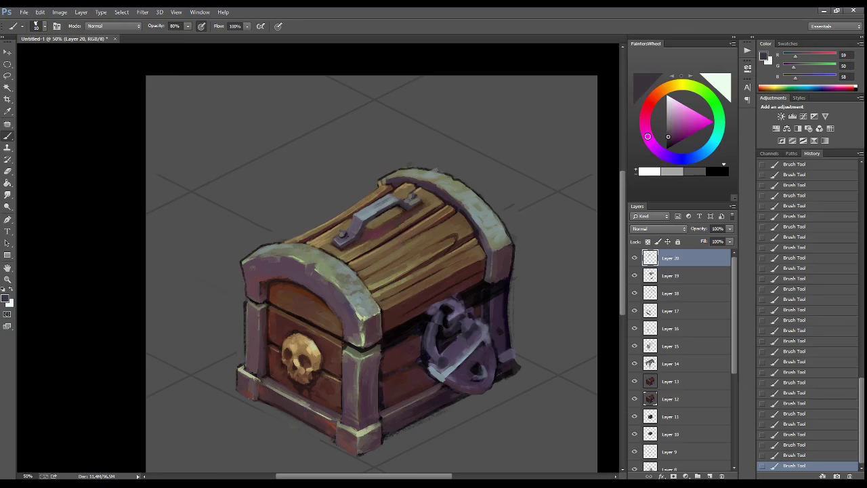
# - Pick handle purples, light blue-grey and the lid edge's light green with a smaller brush
pyautogui.keyDown('alt'); pyautogui.click(346, 232); pyautogui.keyUp('alt')
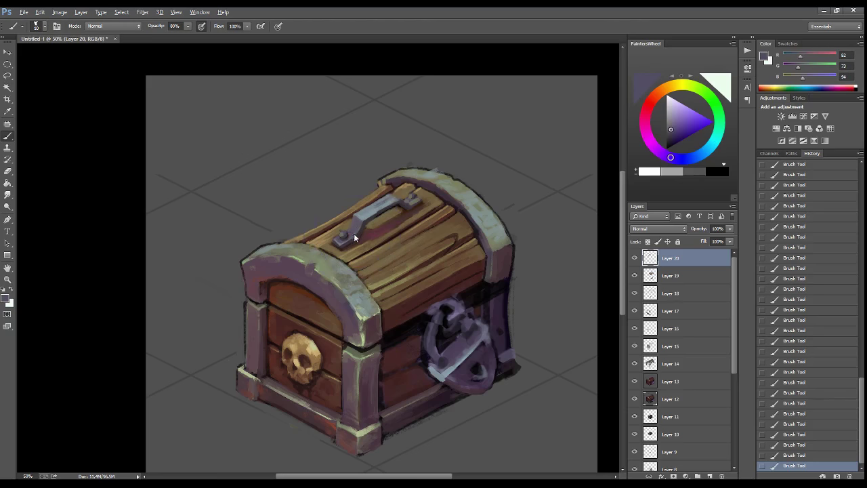
pyautogui.keyDown('alt'); pyautogui.click(366, 222); pyautogui.keyUp('alt')
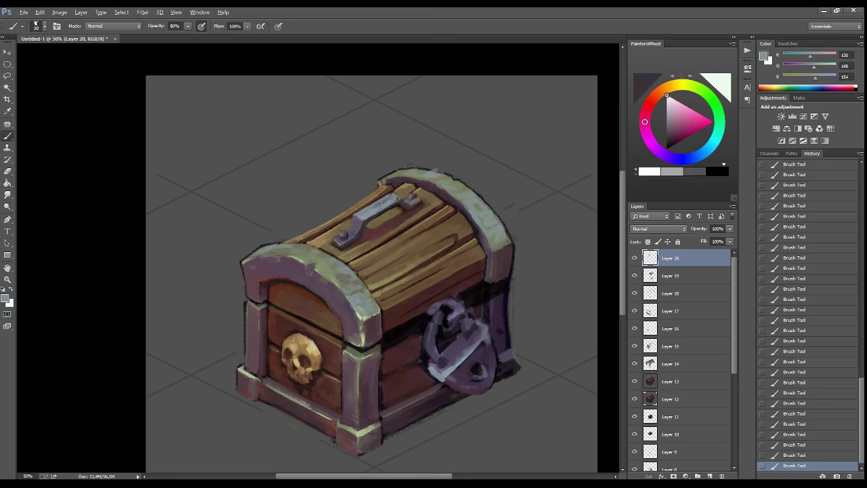
pyautogui.keyDown('alt'); pyautogui.click(357, 216); pyautogui.keyUp('alt')
pyautogui.keyDown('alt'); pyautogui.click(362, 232); pyautogui.keyUp('alt')
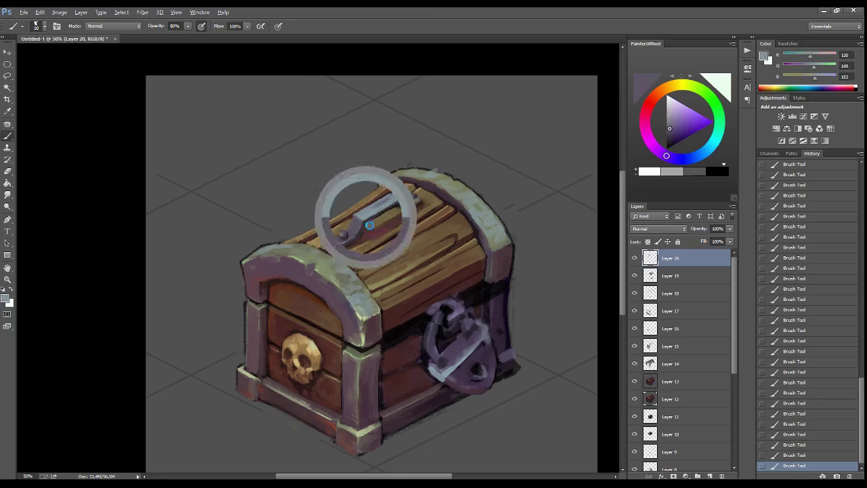
pyautogui.keyDown('alt'); pyautogui.click(302, 253); pyautogui.keyUp('alt')
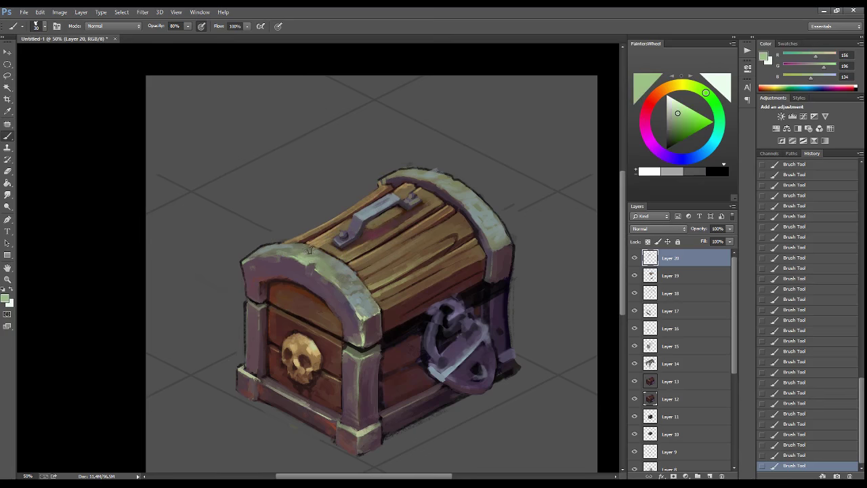
pyautogui.press('[')
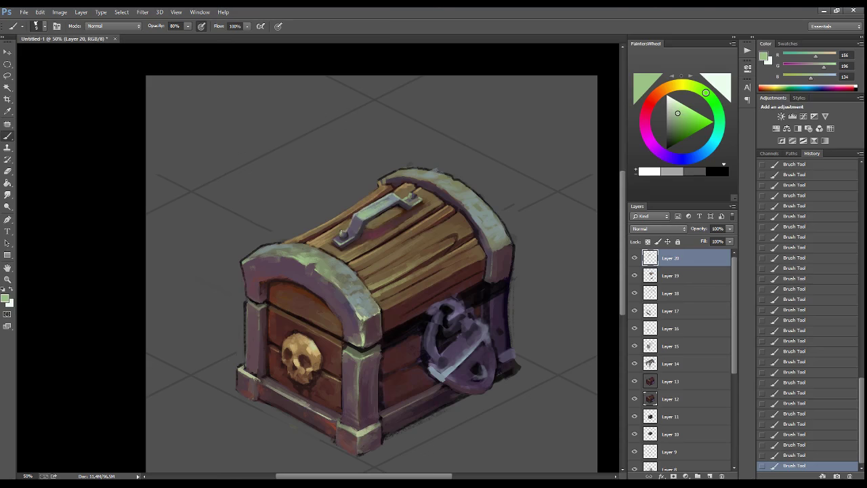
pyautogui.keyDown('alt'); pyautogui.click(351, 221); pyautogui.keyUp('alt')
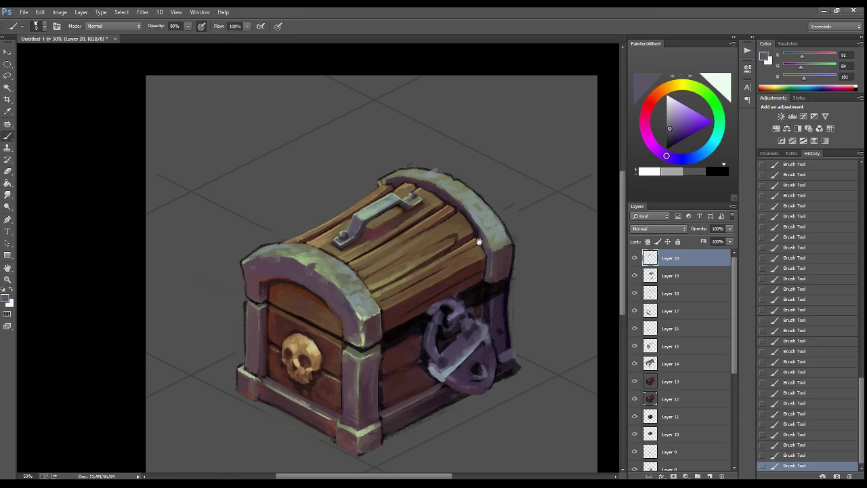
# - Sample dark and reddish browns for the lid's front-edge shading, then add a new layer
pyautogui.moveTo(485, 239); pyautogui.dragTo(412, 213)
pyautogui.keyDown('alt'); pyautogui.click(342, 224); pyautogui.keyUp('alt')
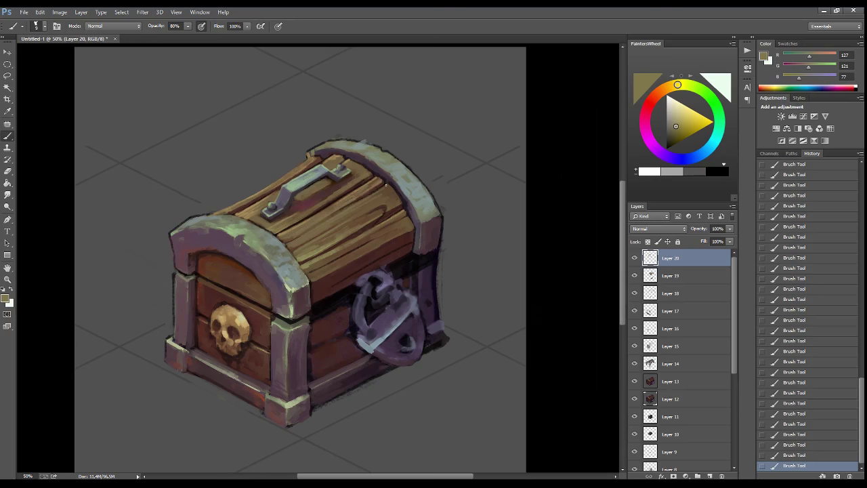
pyautogui.press(']')
pyautogui.press(']')
pyautogui.press(']')
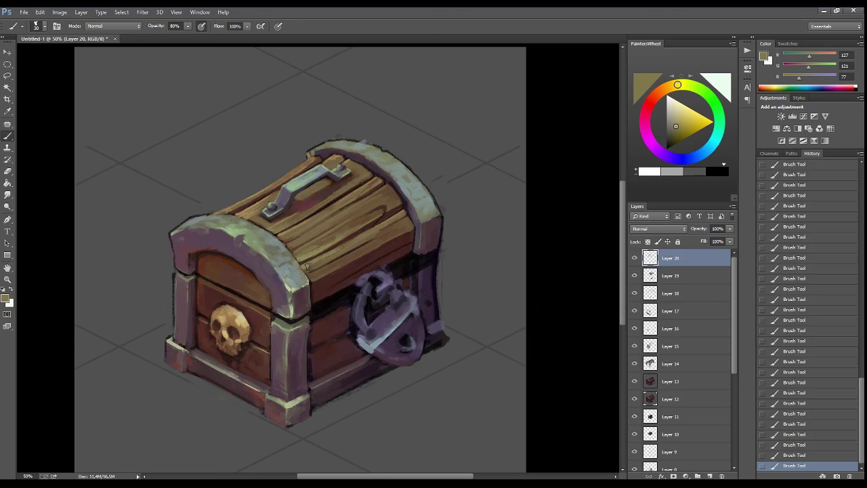
pyautogui.keyDown('alt'); pyautogui.click(327, 271); pyautogui.keyUp('alt')
pyautogui.keyDown('alt'); pyautogui.click(326, 286); pyautogui.keyUp('alt')
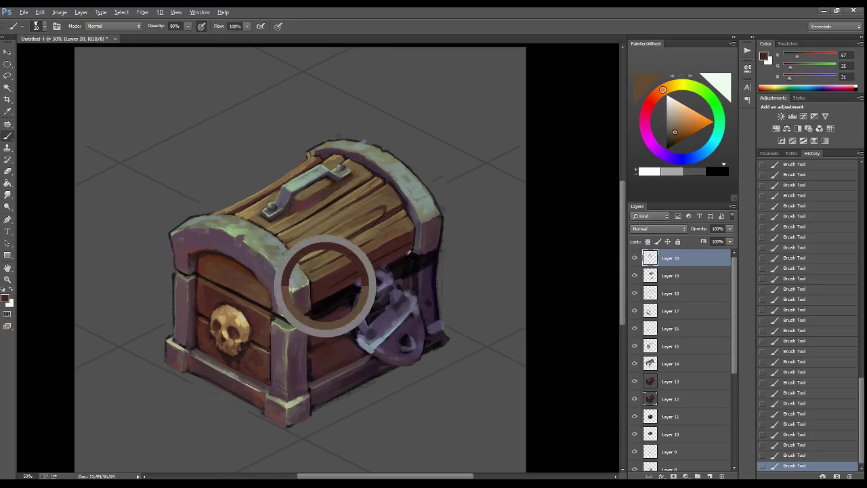
pyautogui.keyDown('alt'); pyautogui.click(325, 278); pyautogui.keyUp('alt')
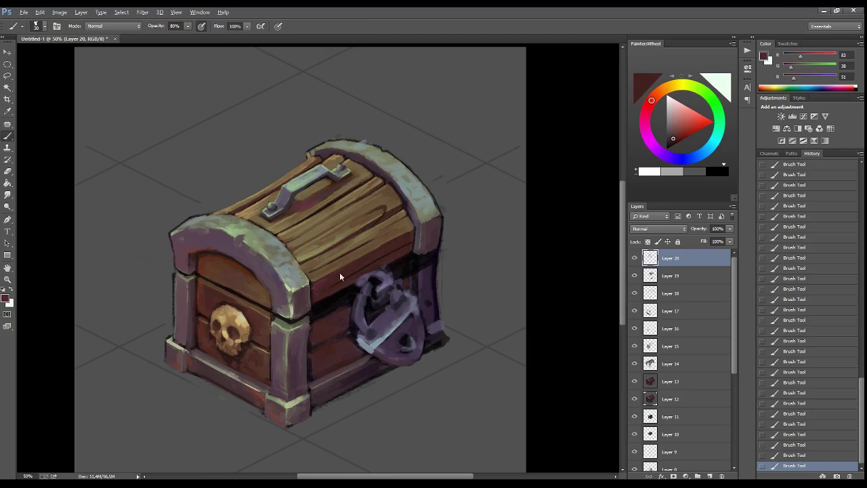
pyautogui.keyDown('alt'); pyautogui.click(357, 241); pyautogui.keyUp('alt')
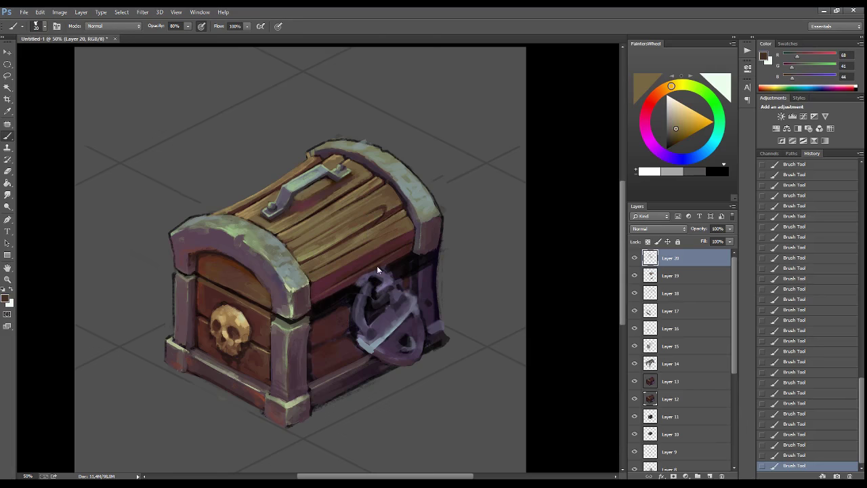
pyautogui.keyDown('alt'); pyautogui.click(363, 279); pyautogui.keyUp('alt')
pyautogui.hotkey('ctrl', 'shift', 'alt', 'n')
# - Paint a light highlight stroke on the lid and nudge it down into place
pyautogui.moveTo(345, 247); pyautogui.dragTo(383, 242)
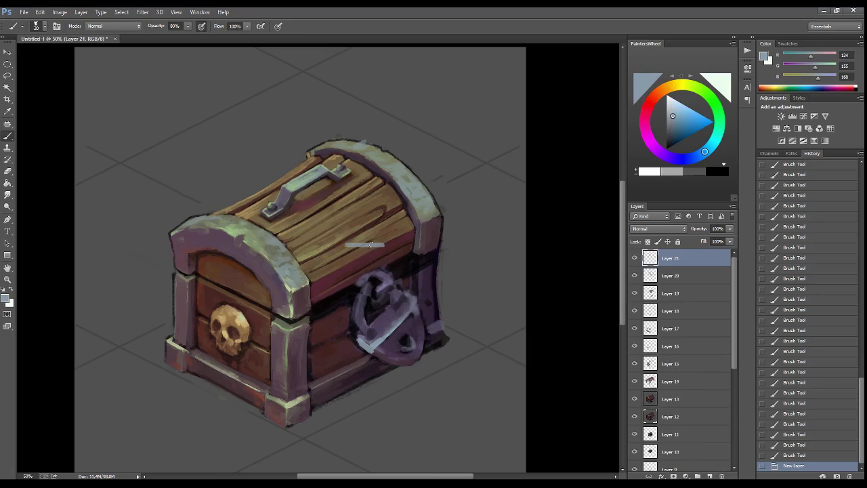
pyautogui.hotkey('ctrl', 't')
pyautogui.press('Return')
pyautogui.press('v')
pyautogui.press('Down')
pyautogui.press('Down')
pyautogui.press('Down')
pyautogui.press('Down')
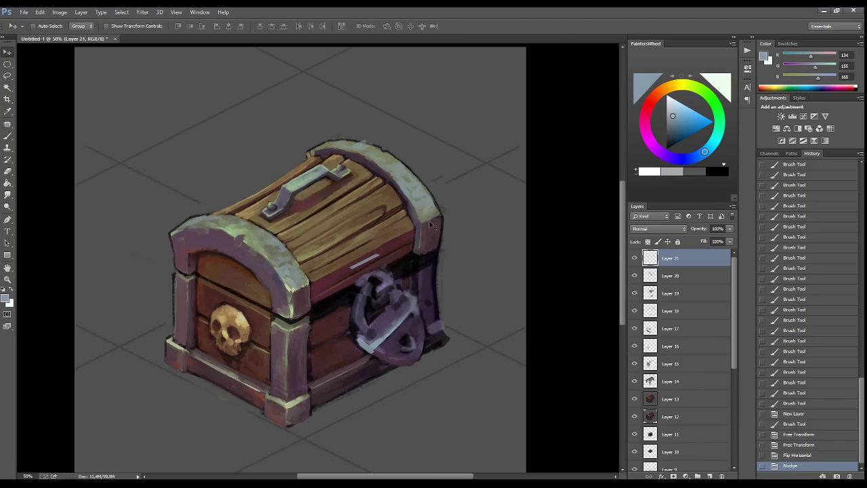
pyautogui.press('b')
# - Repaint the latch plate and ring lighter in blue-grey, retouching with near-black
pyautogui.keyDown('alt'); pyautogui.click(365, 281); pyautogui.keyUp('alt')
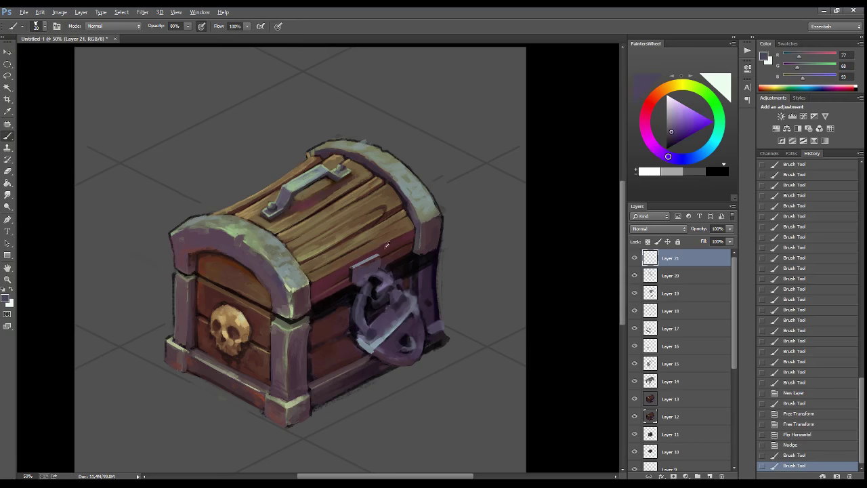
pyautogui.keyDown('alt'); pyautogui.click(369, 269); pyautogui.keyUp('alt')
pyautogui.moveTo(356, 276)
pyautogui.mouseDown()
pyautogui.moveTo(385, 282)
pyautogui.moveTo(372, 276)
pyautogui.moveTo(407, 338)
pyautogui.mouseUp()
pyautogui.keyDown('alt'); pyautogui.click(369, 274); pyautogui.keyUp('alt')
pyautogui.keyDown('alt'); pyautogui.click(377, 287); pyautogui.keyUp('alt')
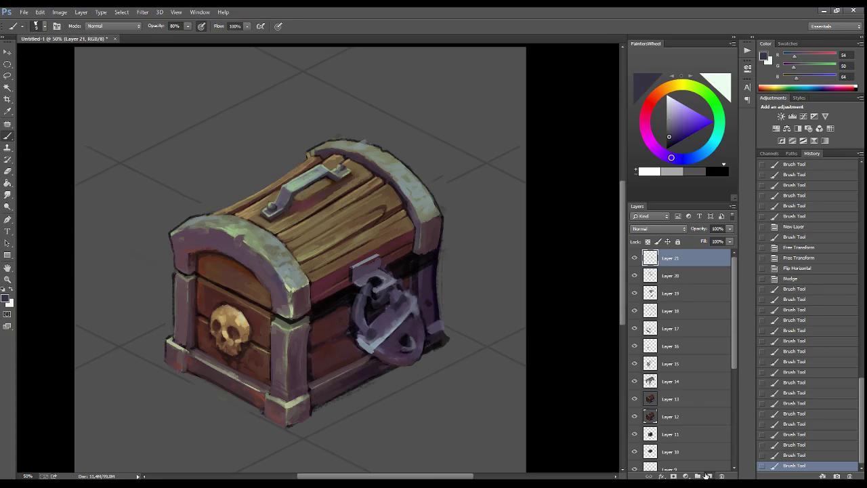
# - On a new layer, paint the hasp plate, flip it, and position duplicated copies on the lid front
pyautogui.click(706, 476)
pyautogui.moveTo(379, 257); pyautogui.dragTo(406, 284)
pyautogui.hotkey('ctrl', 't')
pyautogui.press('v')
pyautogui.moveTo(467, 217)
pyautogui.mouseDown()
pyautogui.moveTo(447, 223)
pyautogui.moveTo(379, 298)
pyautogui.mouseUp()
pyautogui.moveTo(397, 258)
pyautogui.mouseDown()
pyautogui.moveTo(388, 312)
pyautogui.moveTo(397, 290)
pyautogui.moveTo(434, 288)
pyautogui.mouseUp()
pyautogui.hotkey('alt', 'Right')
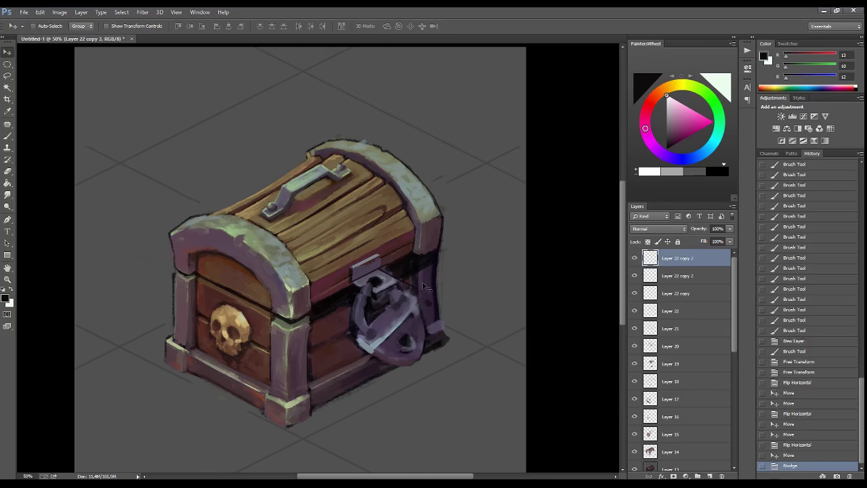
pyautogui.press('Right')
pyautogui.press('Right')
pyautogui.press('Right')
# - Merge the hasp copies down, erase the excess paint, and sample a hasp colour
pyautogui.hotkey('ctrl', 'e')
pyautogui.press('e')
pyautogui.click(415, 308)
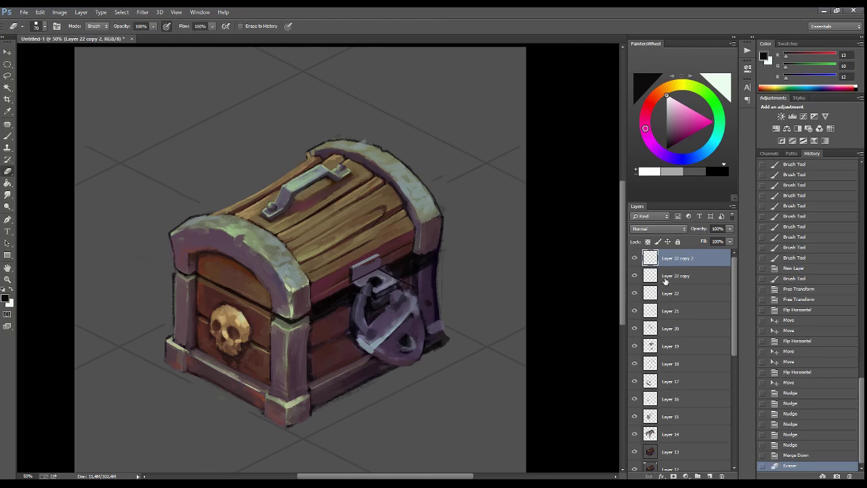
pyautogui.hotkey('ctrl', 'e')
pyautogui.hotkey('ctrl', 'e')
pyautogui.press('b')
pyautogui.click(403, 286)
# - Dab light olive highlights onto the hasp plate and latch
pyautogui.click(300, 326)
pyautogui.keyDown('alt'); pyautogui.click(382, 291); pyautogui.keyUp('alt')
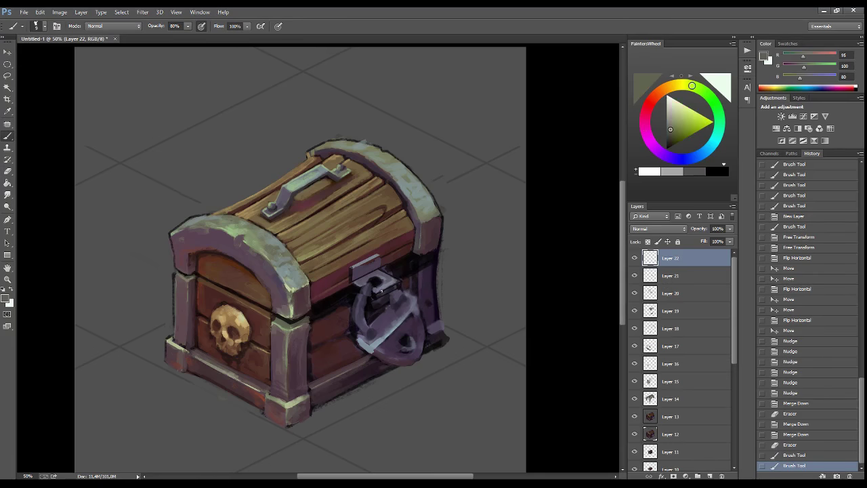
pyautogui.keyDown('alt'); pyautogui.click(380, 292); pyautogui.keyUp('alt')
pyautogui.moveTo(376, 288); pyautogui.dragTo(374, 293)
pyautogui.click(375, 290)
pyautogui.click(374, 292)
pyautogui.click(375, 294)
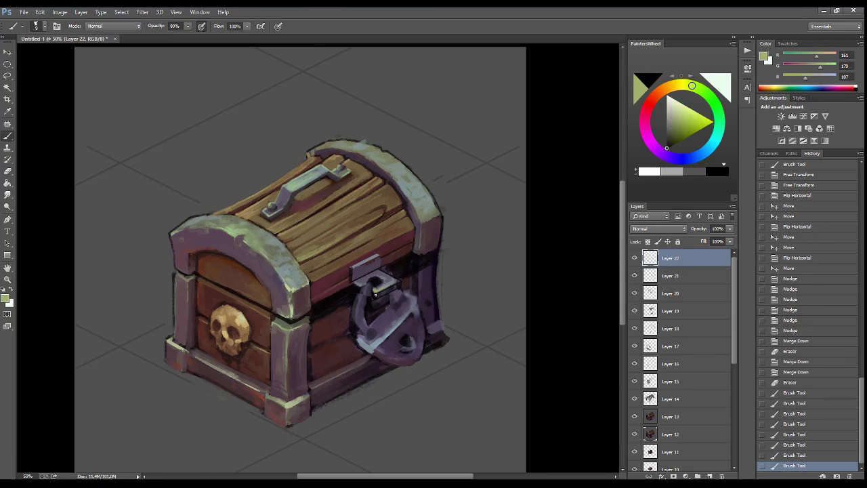
# - Shade the latch's upper-left edges with dark purple-brown strokes
pyautogui.click(355, 265)
pyautogui.click(358, 285)
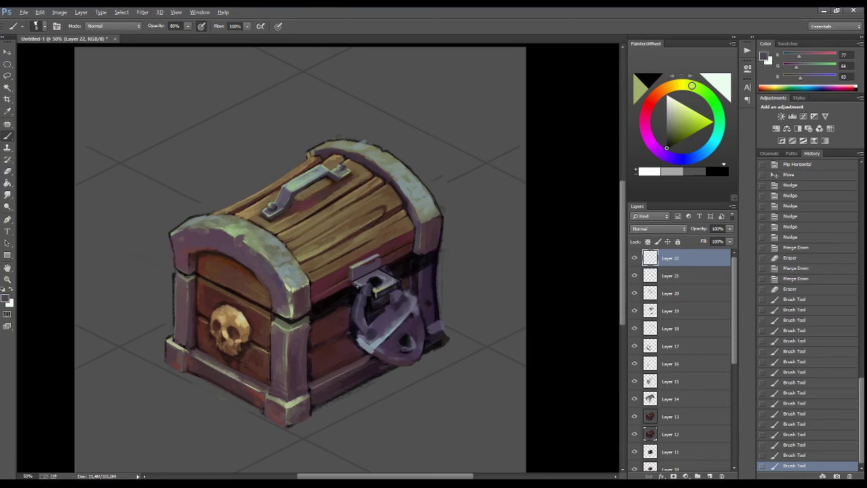
pyautogui.click(374, 295)
pyautogui.click(373, 292)
pyautogui.click(351, 282)
pyautogui.click(352, 277)
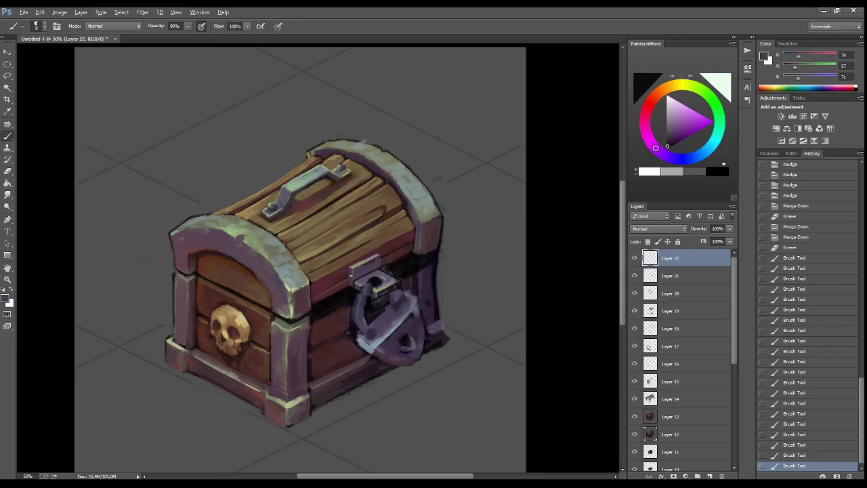
# - On a new layer, paint near-black and purple-brown shadows around the latch
pyautogui.hotkey('ctrl', 'shift', 'alt', 'n')
pyautogui.keyDown('alt'); pyautogui.click(391, 265); pyautogui.keyUp('alt')
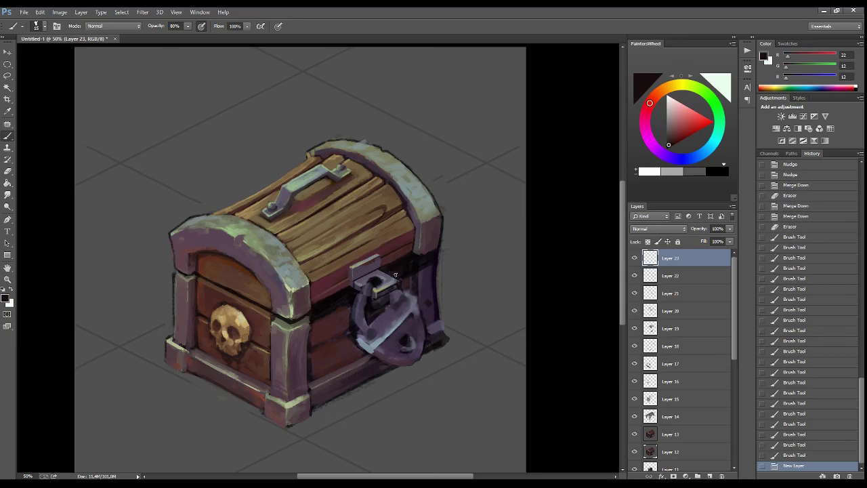
pyautogui.click(391, 265)
pyautogui.click(393, 263)
pyautogui.click(378, 278)
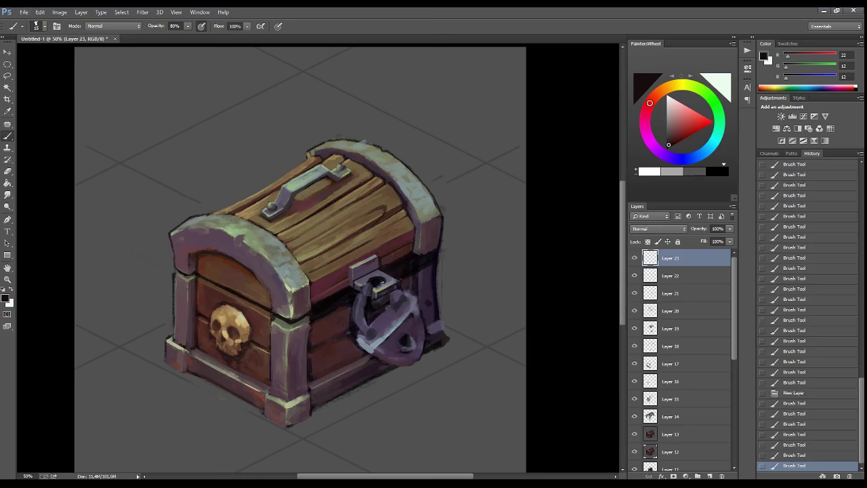
pyautogui.click(361, 274)
pyautogui.click(375, 278)
pyautogui.click(375, 278)
pyautogui.click(374, 279)
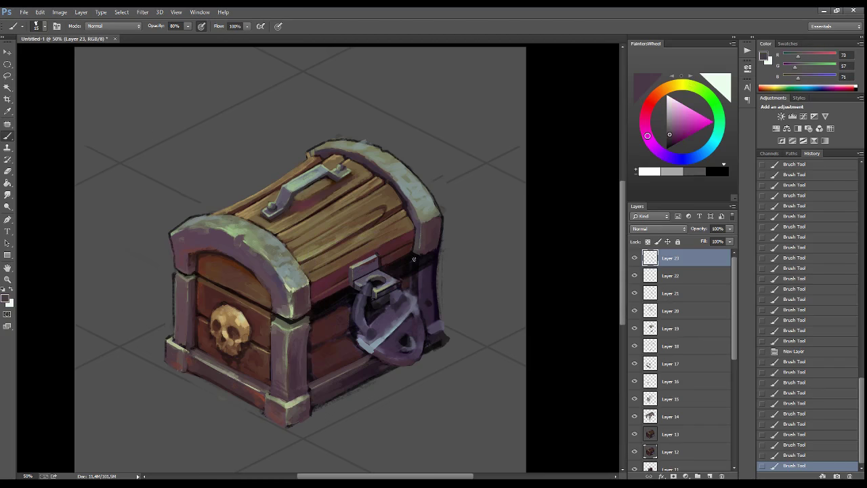
pyautogui.keyDown('alt'); pyautogui.click(373, 259); pyautogui.keyUp('alt')
pyautogui.click(374, 258)
pyautogui.click(366, 264)
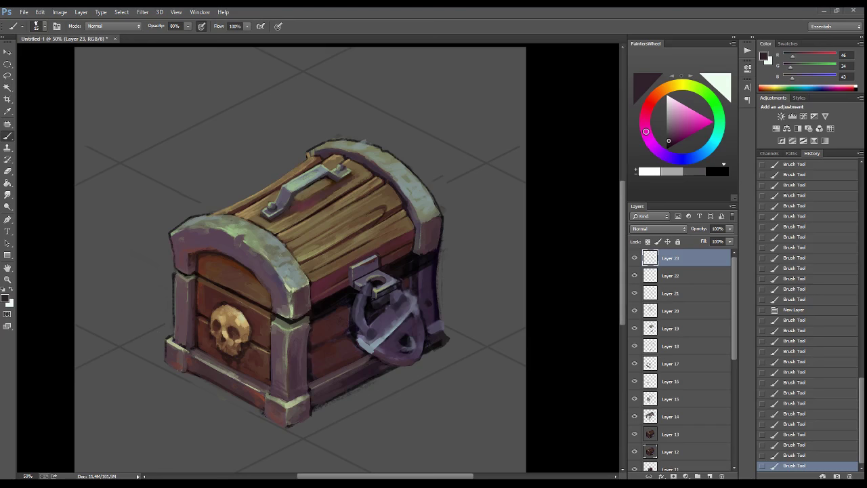
# - Brighten the front, back and lower-right lid rims with light green highlights
pyautogui.keyDown('alt'); pyautogui.click(274, 252); pyautogui.keyUp('alt')
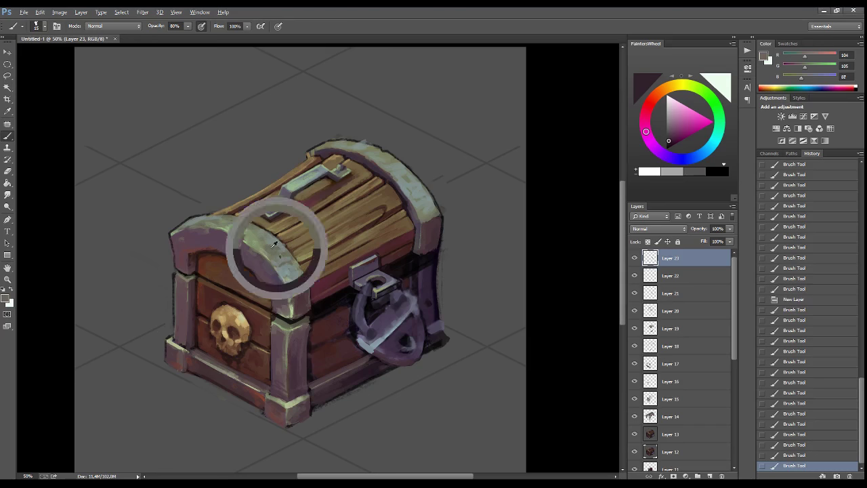
pyautogui.keyDown('alt'); pyautogui.click(241, 229); pyautogui.keyUp('alt')
pyautogui.moveTo(244, 237); pyautogui.dragTo(284, 263)
pyautogui.moveTo(195, 224); pyautogui.dragTo(208, 221)
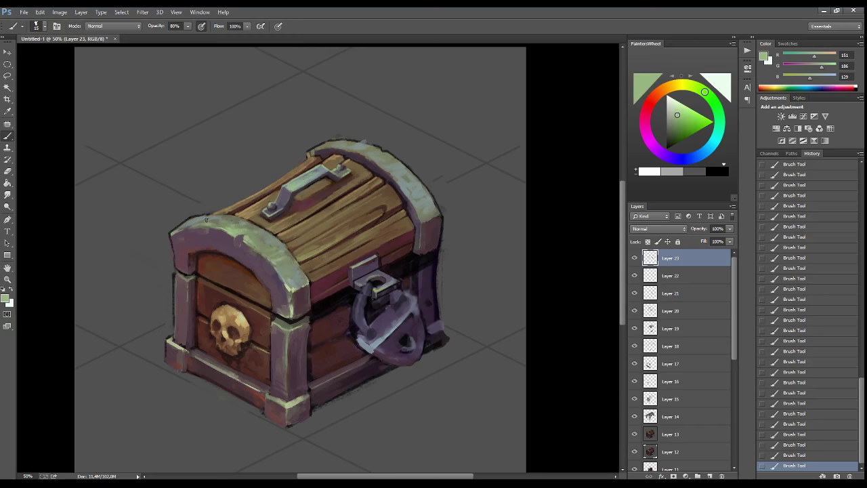
pyautogui.moveTo(388, 167)
pyautogui.mouseDown()
pyautogui.moveTo(416, 178)
pyautogui.moveTo(367, 148)
pyautogui.moveTo(313, 150)
pyautogui.mouseUp()
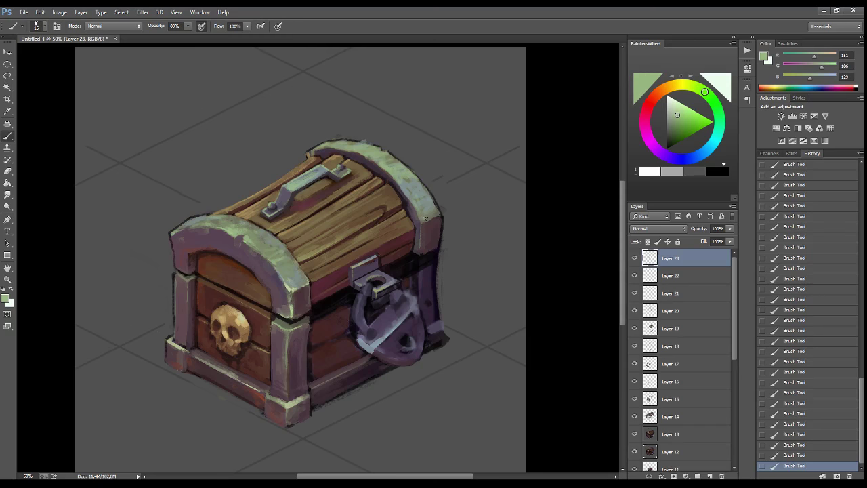
pyautogui.moveTo(426, 219); pyautogui.dragTo(418, 212)
pyautogui.keyDown('alt'); pyautogui.click(563, 232); pyautogui.keyUp('alt')
# - On a new layer, paint dark and light green strokes around the padlock shackle
pyautogui.hotkey('ctrl', 'shift', 'alt', 'n')
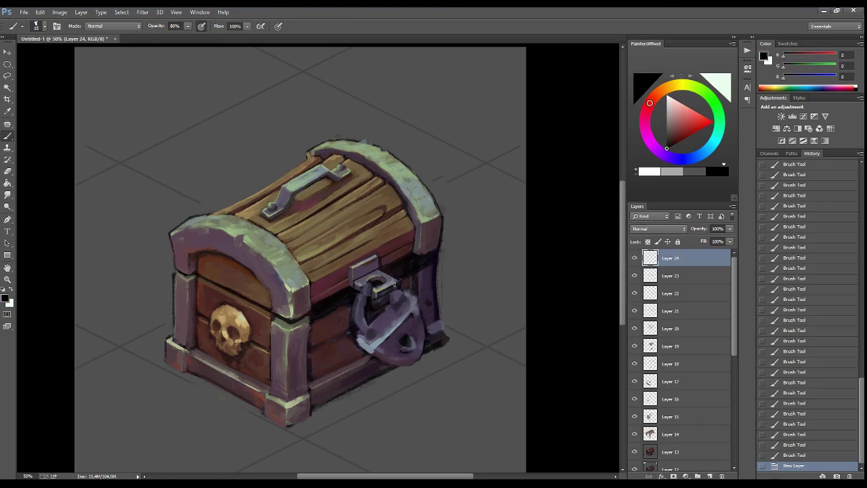
pyautogui.moveTo(376, 291)
pyautogui.mouseDown()
pyautogui.moveTo(370, 285)
pyautogui.moveTo(359, 298)
pyautogui.moveTo(380, 280)
pyautogui.mouseUp()
pyautogui.keyDown('alt'); pyautogui.click(379, 281); pyautogui.keyUp('alt')
pyautogui.moveTo(379, 280)
pyautogui.mouseDown()
pyautogui.moveTo(354, 319)
pyautogui.moveTo(355, 309)
pyautogui.moveTo(366, 333)
pyautogui.mouseUp()
pyautogui.keyDown('alt'); pyautogui.click(380, 282); pyautogui.keyUp('alt')
pyautogui.keyDown('alt'); pyautogui.click(368, 326); pyautogui.keyUp('alt')
pyautogui.keyDown('alt'); pyautogui.click(359, 296); pyautogui.keyUp('alt')
pyautogui.keyDown('alt'); pyautogui.click(359, 315); pyautogui.keyUp('alt')
# - Shade the lock plate with dark olive-grey strokes, plus lavender and pale green dabs
pyautogui.keyDown('alt'); pyautogui.click(405, 266); pyautogui.keyUp('alt')
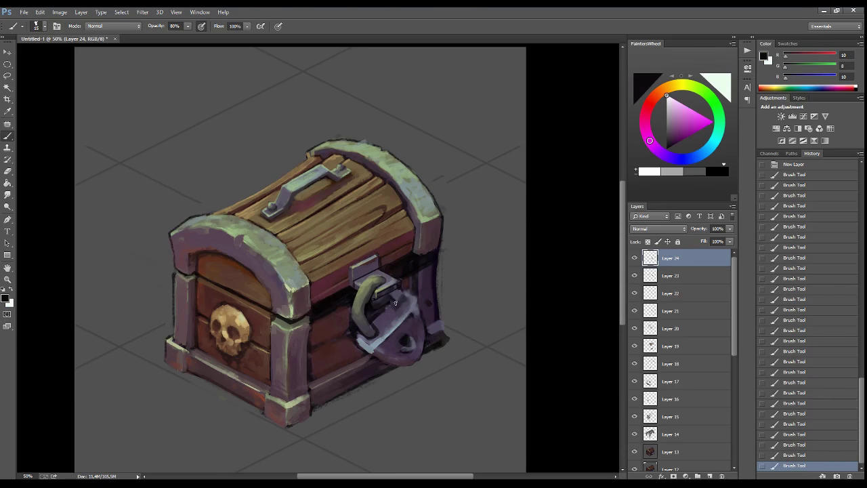
pyautogui.moveTo(392, 298); pyautogui.dragTo(398, 307)
pyautogui.keyDown('alt'); pyautogui.click(409, 260); pyautogui.keyUp('alt')
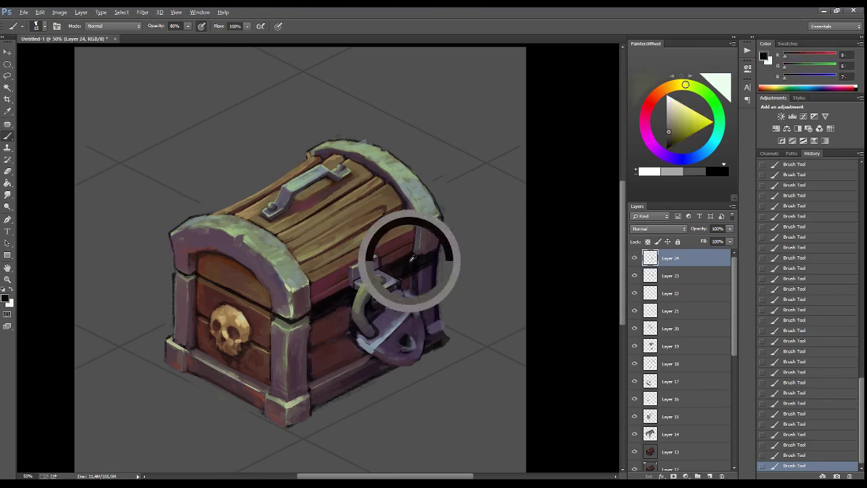
pyautogui.keyDown('alt'); pyautogui.click(384, 295); pyautogui.keyUp('alt')
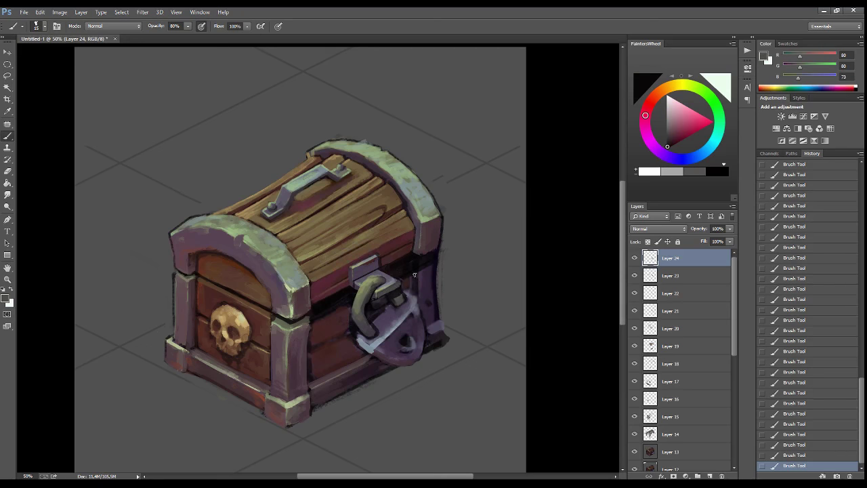
pyautogui.keyDown('alt'); pyautogui.click(378, 310); pyautogui.keyUp('alt')
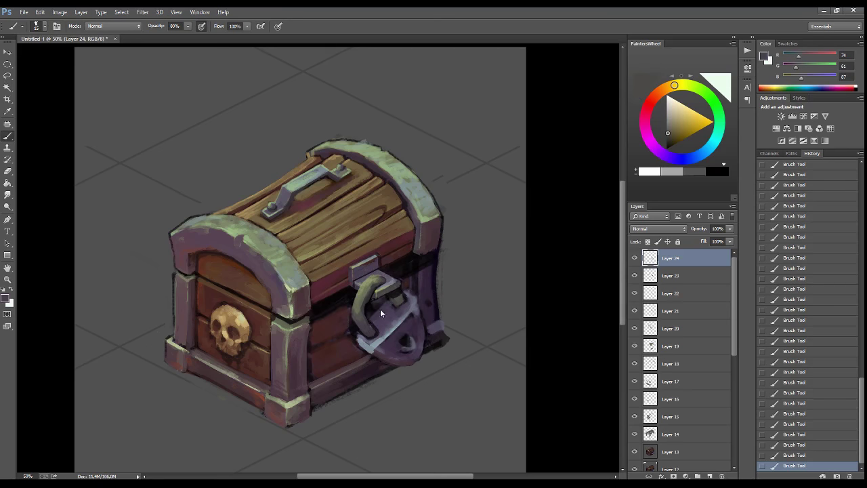
pyautogui.moveTo(411, 287)
pyautogui.mouseDown()
pyautogui.moveTo(413, 313)
pyautogui.moveTo(387, 305)
pyautogui.moveTo(369, 345)
pyautogui.moveTo(355, 350)
pyautogui.moveTo(401, 322)
pyautogui.moveTo(415, 298)
pyautogui.moveTo(380, 321)
pyautogui.moveTo(372, 344)
pyautogui.mouseUp()
pyautogui.keyDown('alt'); pyautogui.click(378, 327); pyautogui.keyUp('alt')
pyautogui.keyDown('alt'); pyautogui.click(363, 293); pyautogui.keyUp('alt')
# - Paint purple across the lock plate and over the left shackle
pyautogui.keyDown('alt'); pyautogui.click(386, 297); pyautogui.keyUp('alt')
pyautogui.moveTo(404, 313); pyautogui.dragTo(420, 303)
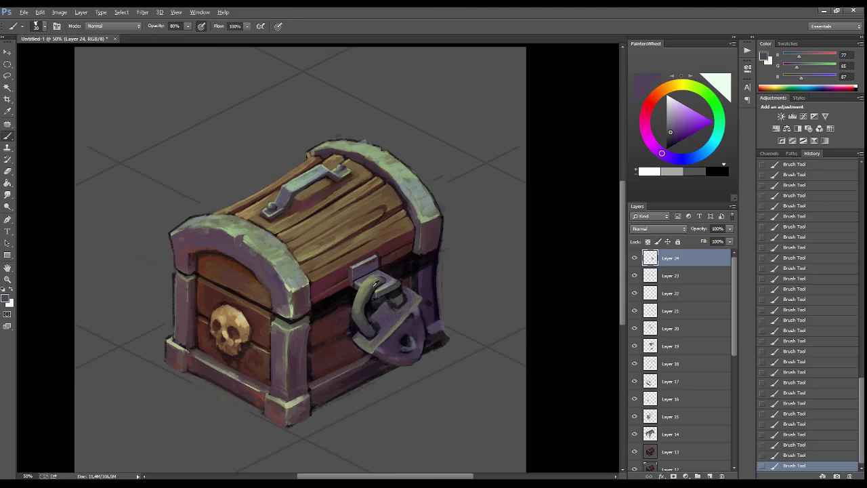
pyautogui.moveTo(374, 283); pyautogui.dragTo(358, 329)
pyautogui.keyDown('alt'); pyautogui.click(366, 298); pyautogui.keyUp('alt')
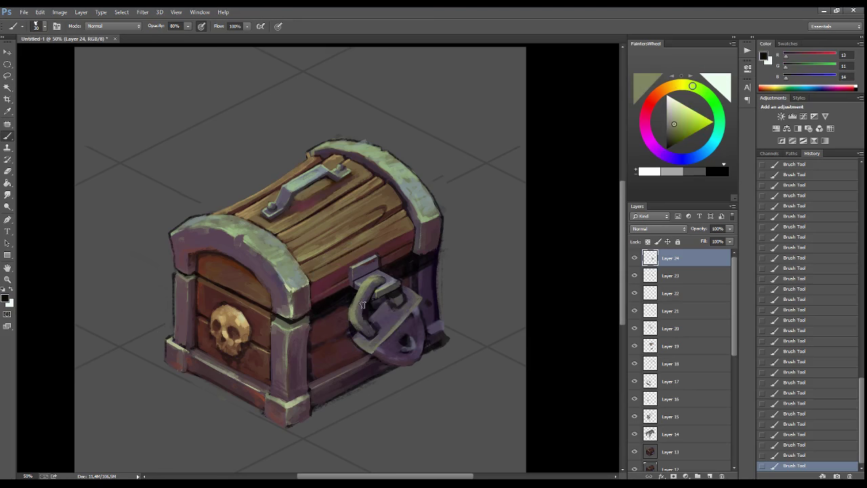
# - Sample near-black tones from the lock and add a dark stroke along the plate's top
pyautogui.keyDown('alt'); pyautogui.click(395, 296); pyautogui.keyUp('alt')
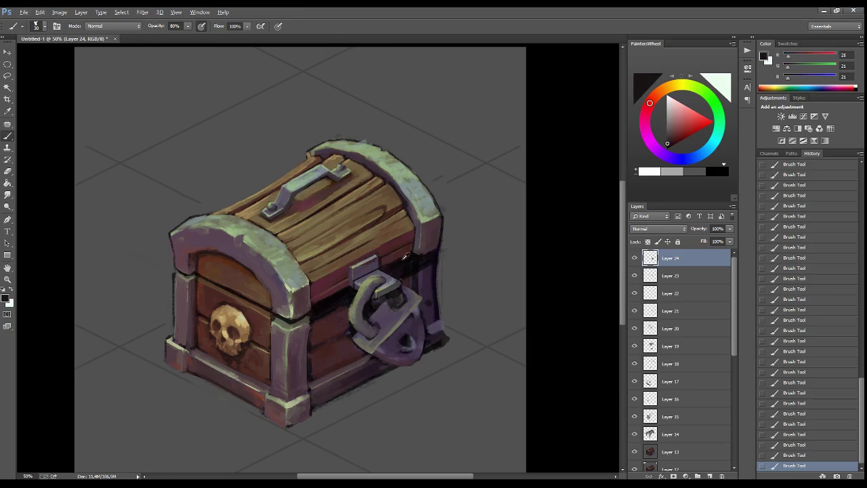
pyautogui.keyDown('alt'); pyautogui.click(404, 305); pyautogui.keyUp('alt')
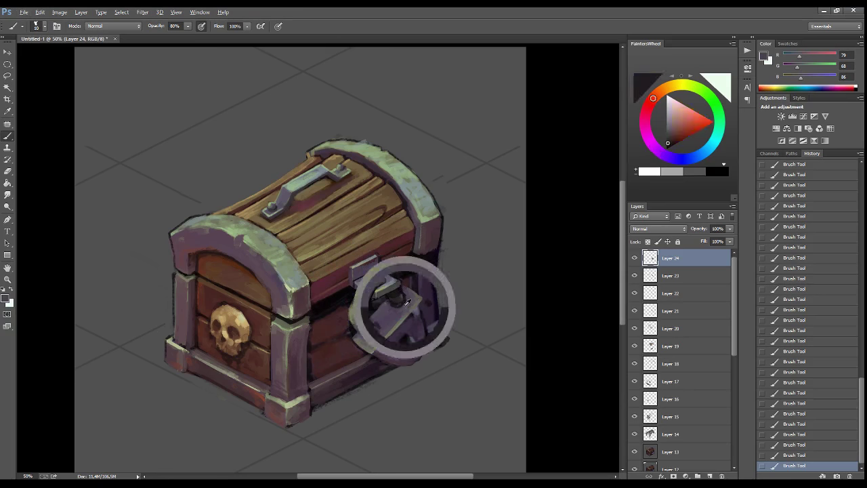
pyautogui.keyDown('alt'); pyautogui.click(405, 292); pyautogui.keyUp('alt')
pyautogui.keyDown('alt'); pyautogui.click(404, 268); pyautogui.keyUp('alt')
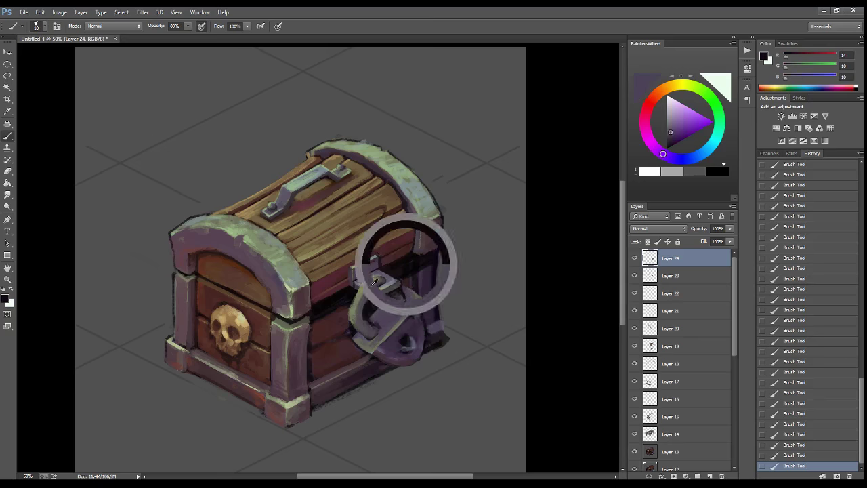
pyautogui.keyDown('alt'); pyautogui.click(385, 274); pyautogui.keyUp('alt')
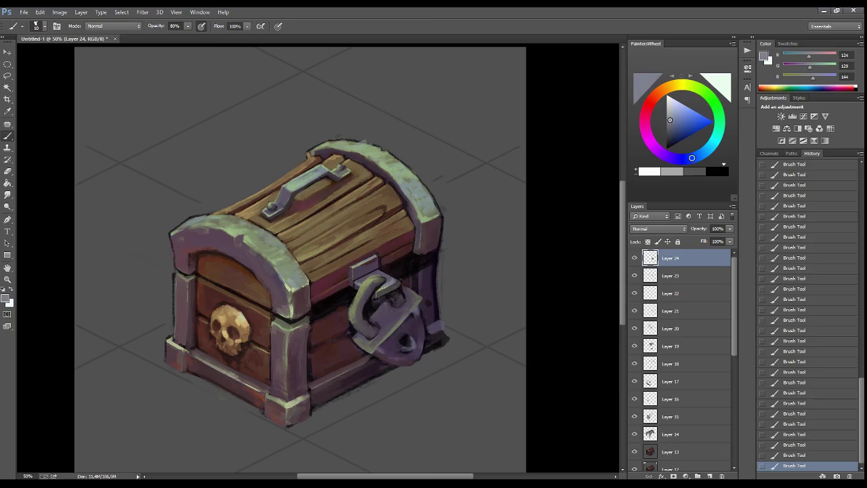
pyautogui.keyDown('alt'); pyautogui.click(377, 286); pyautogui.keyUp('alt')
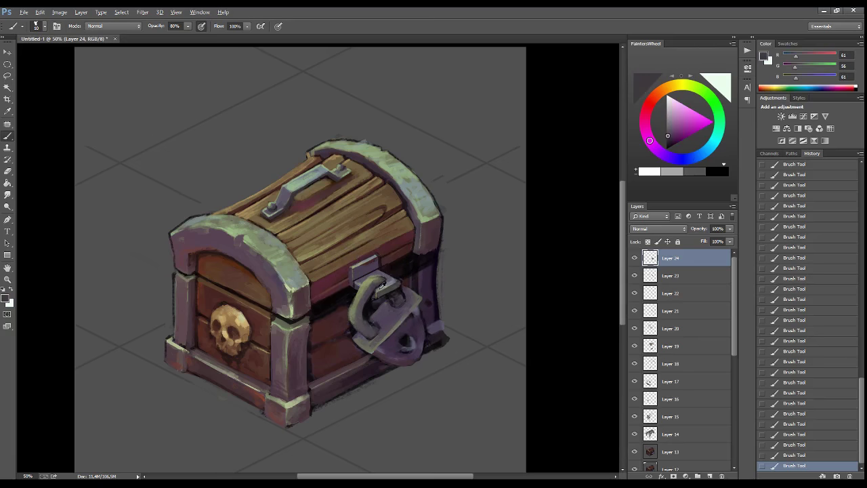
pyautogui.keyDown('alt'); pyautogui.click(375, 290); pyautogui.keyUp('alt')
pyautogui.keyDown('alt'); pyautogui.click(362, 307); pyautogui.keyUp('alt')
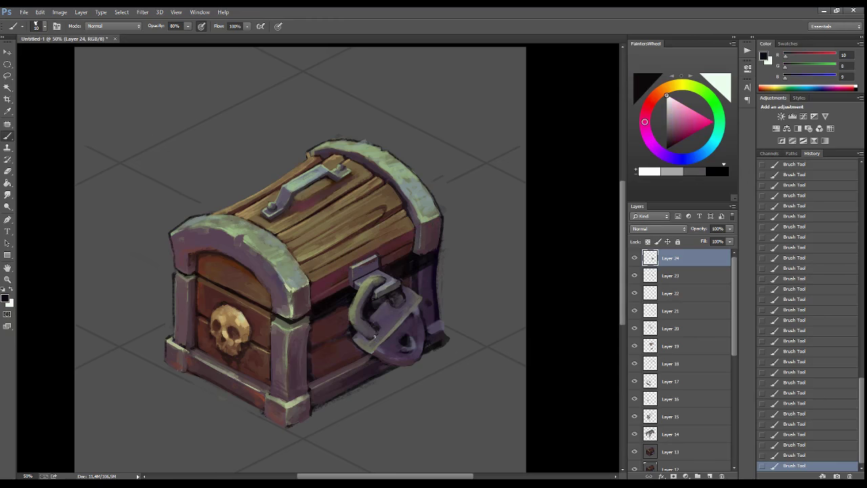
pyautogui.moveTo(383, 274); pyautogui.dragTo(367, 277)
# - Sample light purple-grey, olive grey and dark purple from the lock
pyautogui.keyDown('alt'); pyautogui.click(363, 296); pyautogui.keyUp('alt')
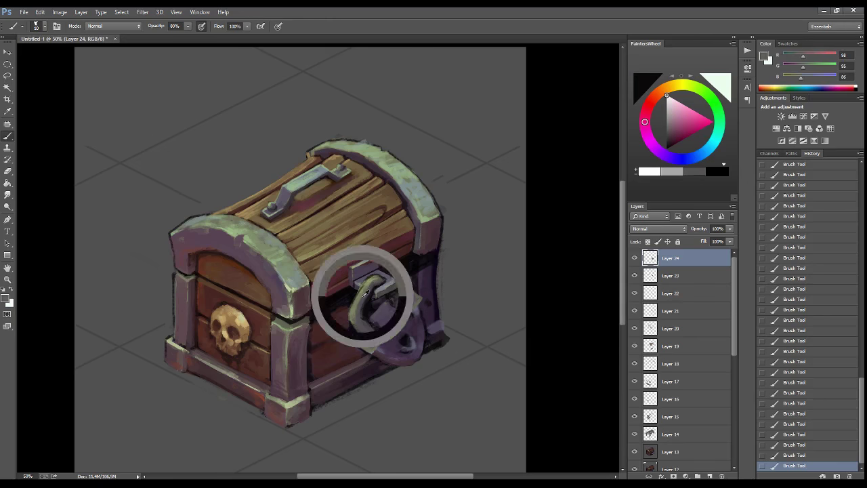
pyautogui.keyDown('alt'); pyautogui.click(378, 340); pyautogui.keyUp('alt')
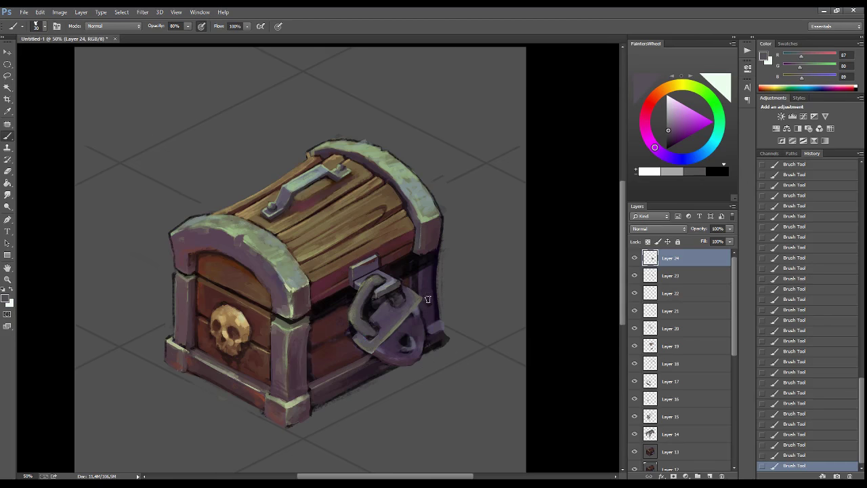
pyautogui.keyDown('alt'); pyautogui.click(410, 310); pyautogui.keyUp('alt')
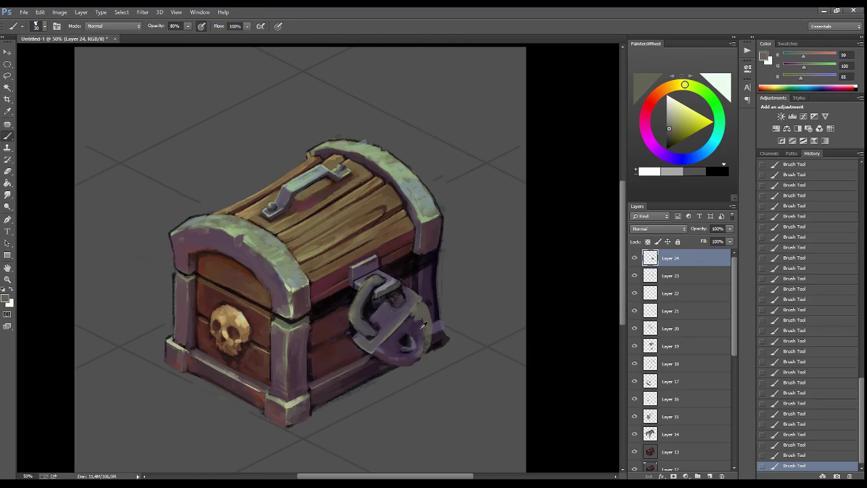
pyautogui.keyDown('alt'); pyautogui.click(424, 347); pyautogui.keyUp('alt')
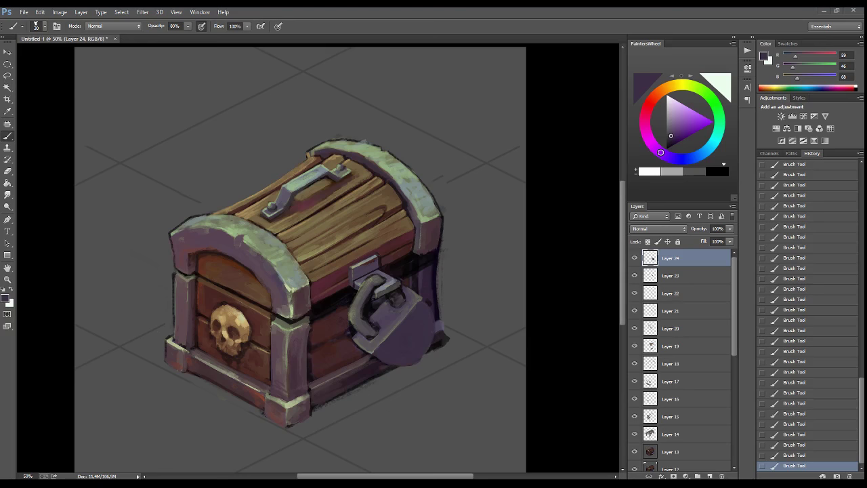
# - Highlight the front trim corner with grey-green sampled from the metal trim
pyautogui.keyDown('alt'); pyautogui.click(345, 247); pyautogui.keyUp('alt')
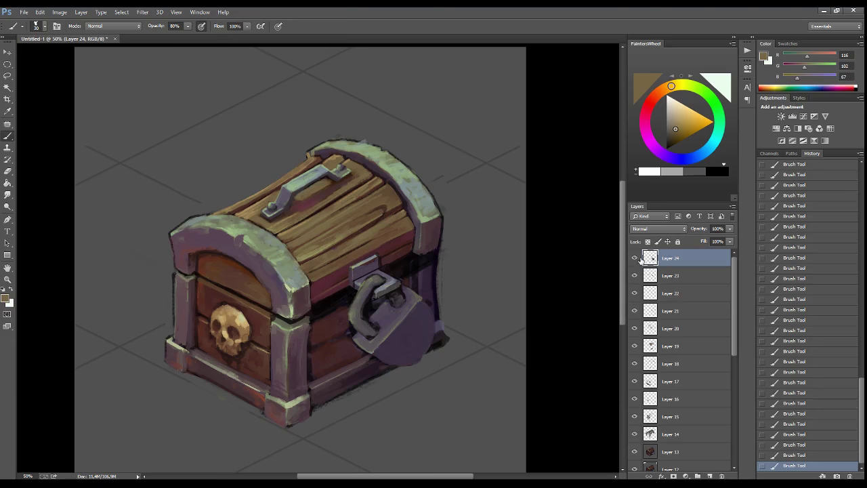
pyautogui.keyDown('alt'); pyautogui.click(349, 299); pyautogui.keyUp('alt')
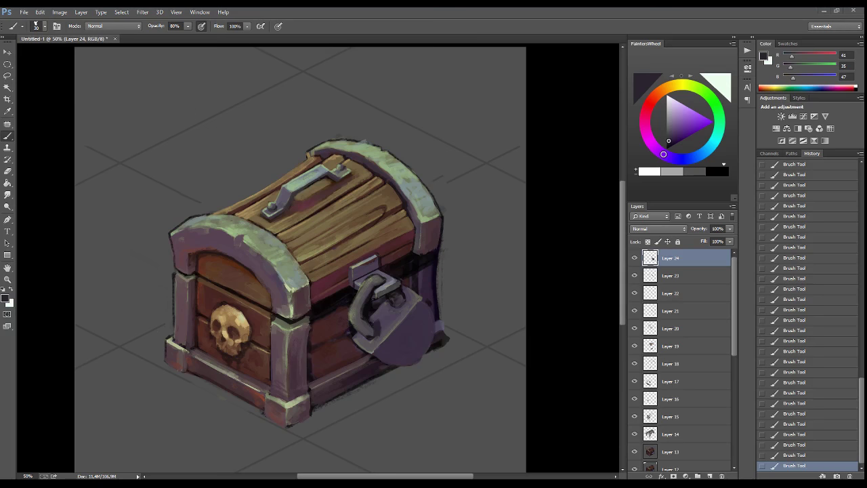
pyautogui.keyDown('alt'); pyautogui.click(303, 297); pyautogui.keyUp('alt')
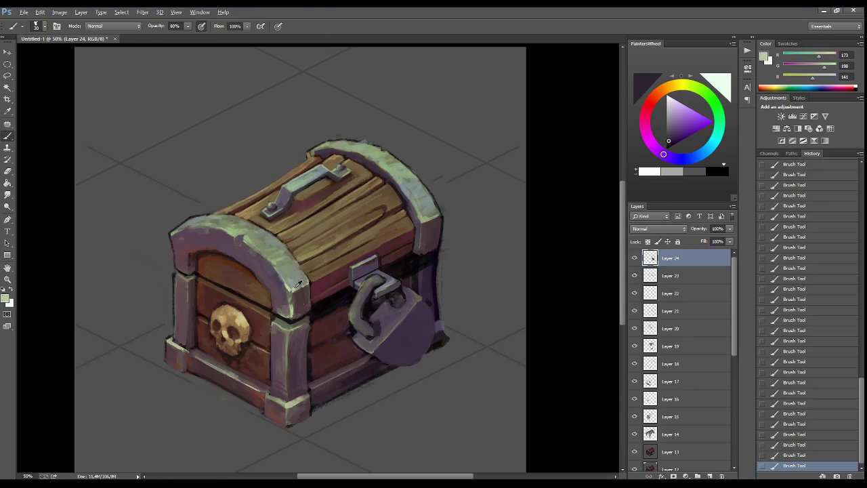
pyautogui.moveTo(310, 300); pyautogui.dragTo(296, 316)
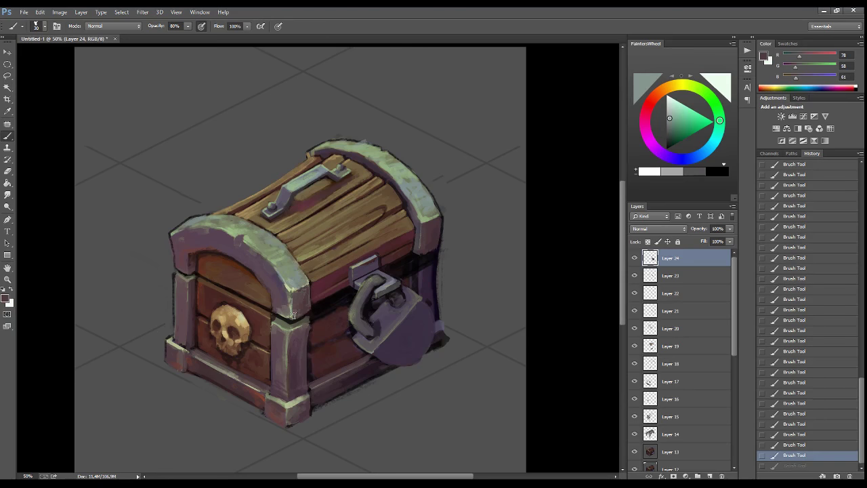
# - Darken the chest's right side and soften its right edge outline with mid grey
pyautogui.keyDown('alt'); pyautogui.click(429, 225); pyautogui.keyUp('alt')
pyautogui.moveTo(429, 225); pyautogui.dragTo(418, 259)
pyautogui.keyDown('alt'); pyautogui.click(430, 230); pyautogui.keyUp('alt')
pyautogui.keyDown('alt'); pyautogui.click(416, 255); pyautogui.keyUp('alt')
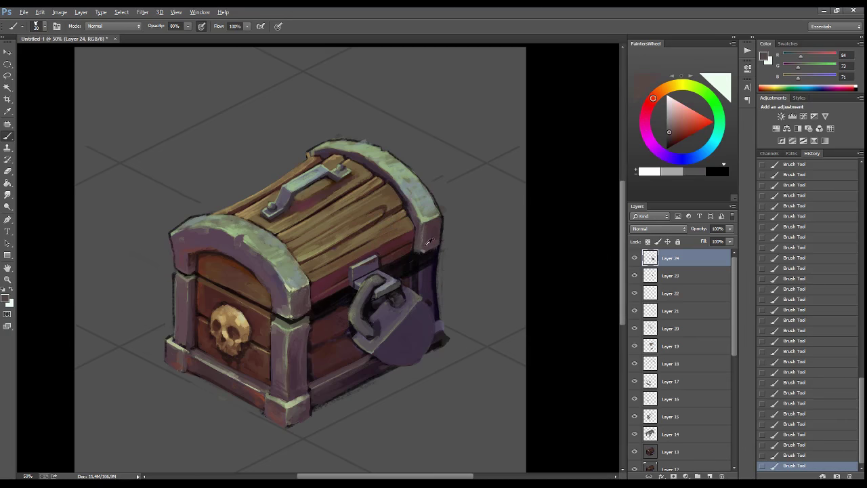
pyautogui.keyDown('alt'); pyautogui.click(424, 256); pyautogui.keyUp('alt')
pyautogui.moveTo(441, 231); pyautogui.dragTo(439, 312)
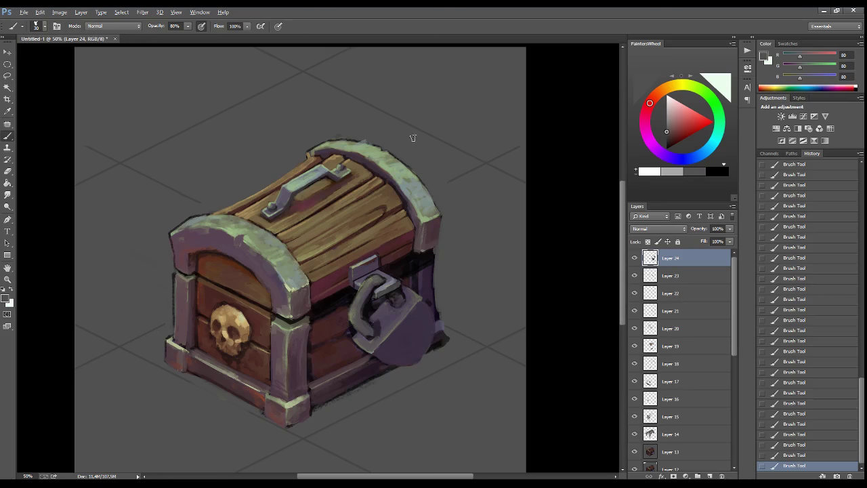
# - Soften the left edge with light grey and lighten the outline along the lid's arch
pyautogui.keyDown('alt'); pyautogui.click(151, 236); pyautogui.keyUp('alt')
pyautogui.moveTo(171, 235); pyautogui.dragTo(169, 325)
pyautogui.moveTo(320, 139); pyautogui.dragTo(418, 165)
pyautogui.keyDown('alt'); pyautogui.click(311, 168); pyautogui.keyUp('alt')
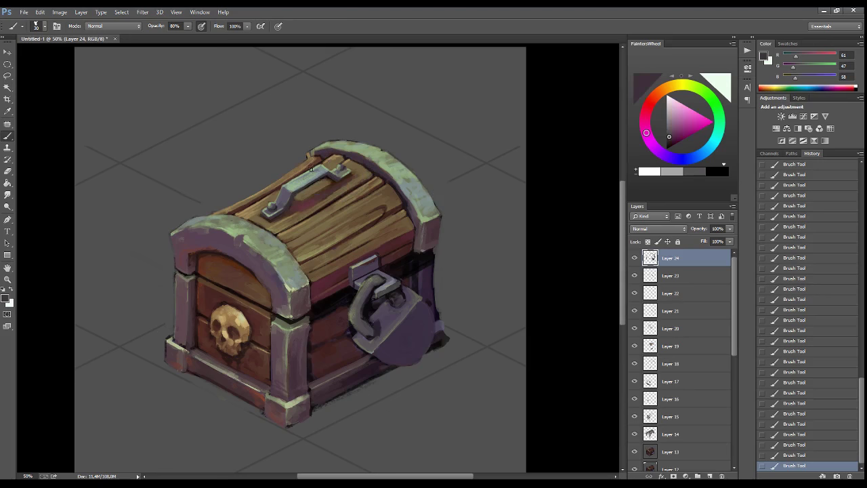
pyautogui.keyDown('alt'); pyautogui.click(259, 241); pyautogui.keyUp('alt')
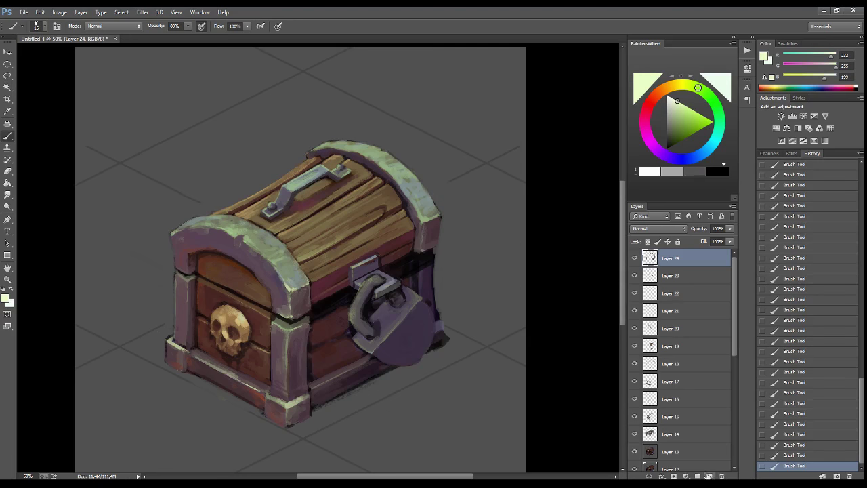
# - On a new layer, repaint the lock shackle with light grey and dark strokes
pyautogui.click(710, 477)
pyautogui.moveTo(371, 352); pyautogui.dragTo(380, 344)
pyautogui.moveTo(356, 317)
pyautogui.mouseDown()
pyautogui.moveTo(376, 288)
pyautogui.moveTo(369, 335)
pyautogui.mouseUp()
pyautogui.keyDown('alt'); pyautogui.click(382, 290); pyautogui.keyUp('alt')
pyautogui.keyDown('alt'); pyautogui.click(360, 300); pyautogui.keyUp('alt')
pyautogui.keyDown('alt'); pyautogui.click(373, 321); pyautogui.keyUp('alt')
pyautogui.keyDown('alt'); pyautogui.click(379, 331); pyautogui.keyUp('alt')
pyautogui.keyDown('alt'); pyautogui.click(404, 300); pyautogui.keyUp('alt')
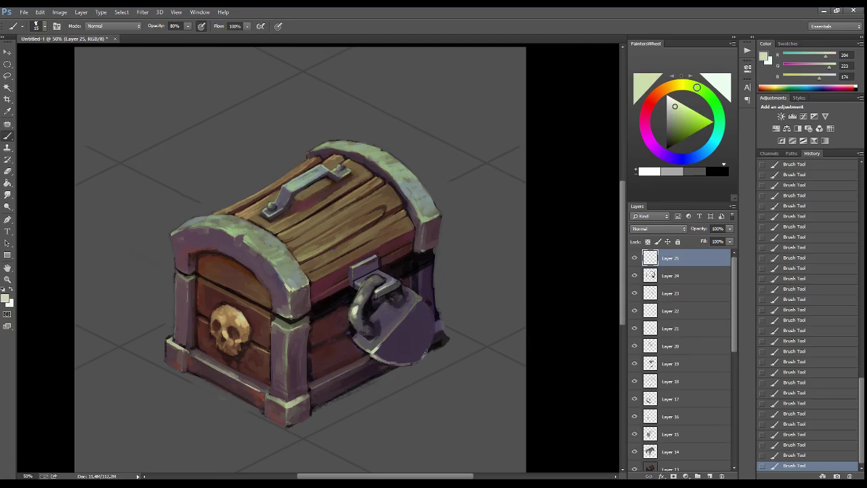
# - Sample olive, mauve, red-brown and wood-brown tones while adjusting the brush size
pyautogui.keyDown('alt'); pyautogui.click(423, 219); pyautogui.keyUp('alt')
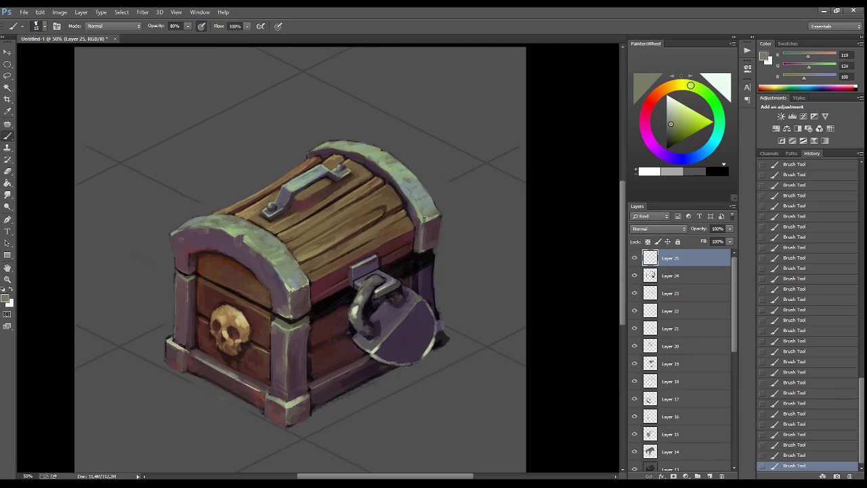
pyautogui.keyDown('alt'); pyautogui.click(417, 264); pyautogui.keyUp('alt')
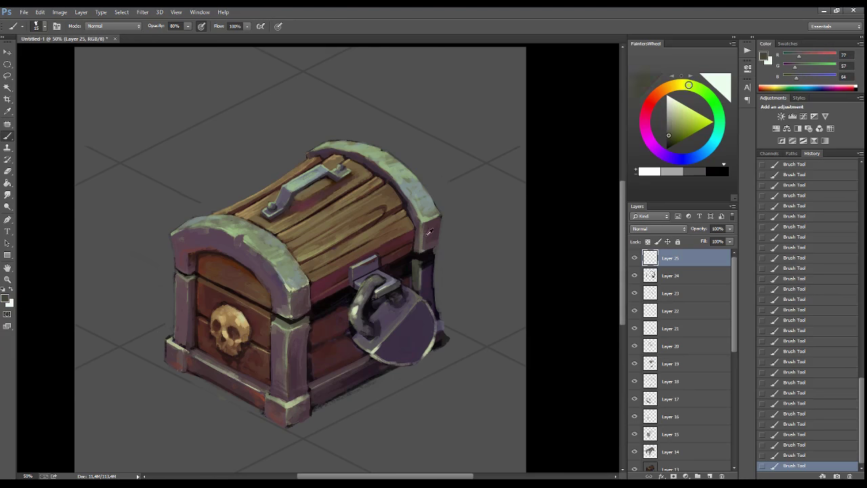
pyautogui.press(']')
pyautogui.press(']')
pyautogui.press(']')
pyautogui.keyDown('alt'); pyautogui.click(428, 260); pyautogui.keyUp('alt')
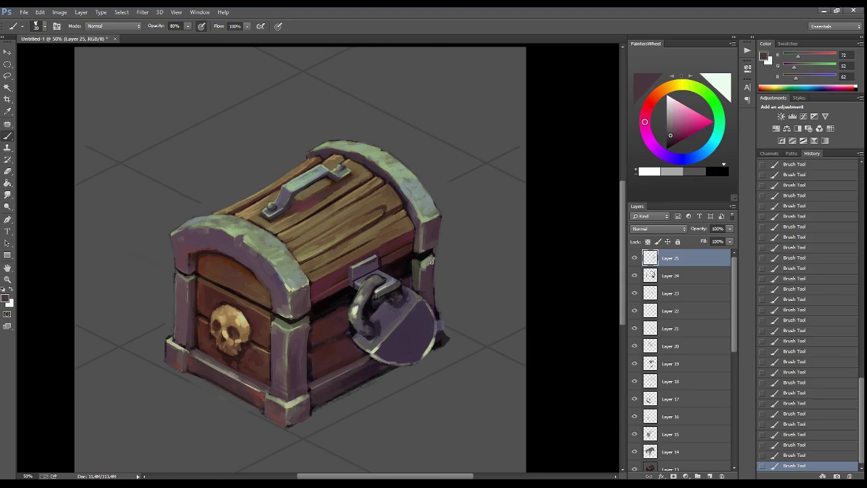
pyautogui.keyDown('alt'); pyautogui.click(434, 256); pyautogui.keyUp('alt')
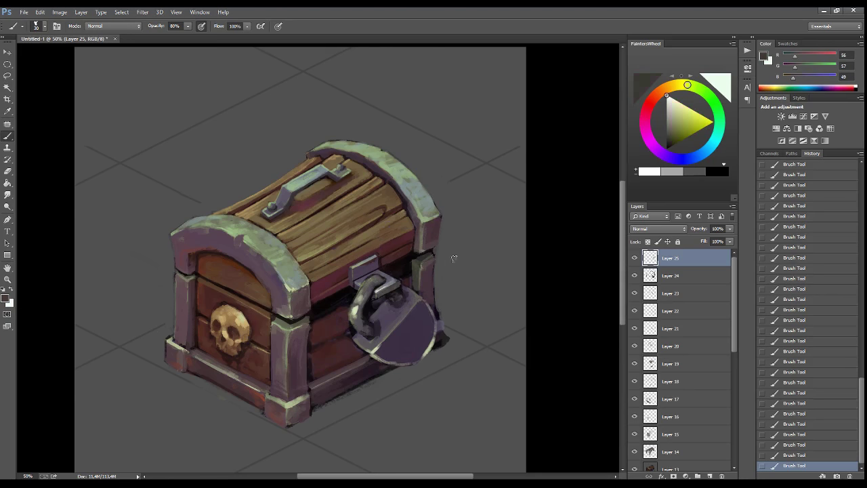
pyautogui.keyDown('alt'); pyautogui.click(321, 310); pyautogui.keyUp('alt')
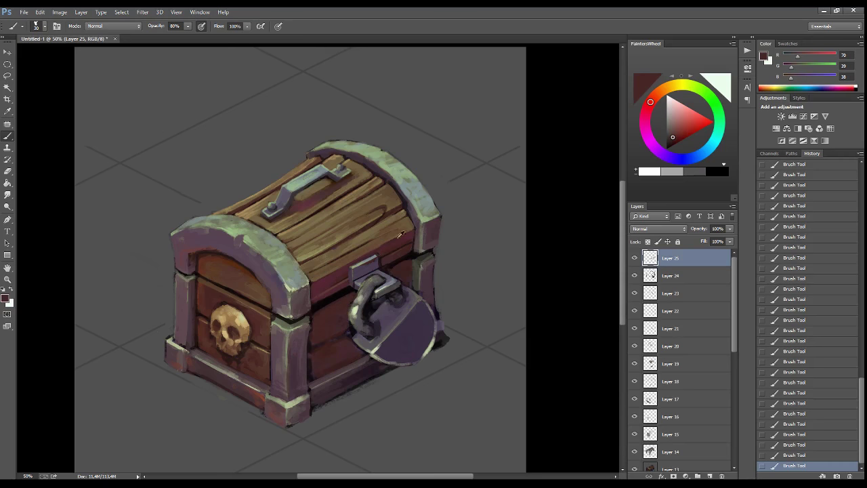
pyautogui.keyDown('alt'); pyautogui.click(369, 237); pyautogui.keyUp('alt')
pyautogui.press('[')
pyautogui.press('[')
pyautogui.press('[')
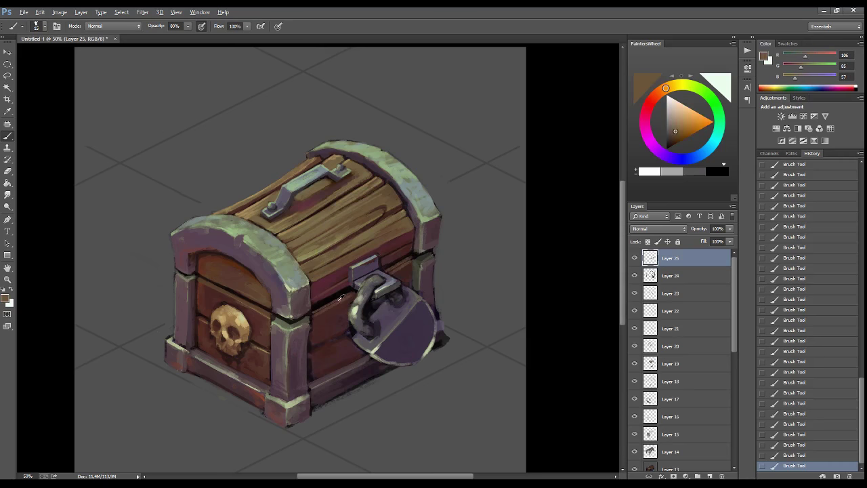
# - Sample darker browns, trim grey-green and near-black from the chest
pyautogui.keyDown('alt'); pyautogui.click(341, 297); pyautogui.keyUp('alt')
pyautogui.keyDown('alt'); pyautogui.click(327, 353); pyautogui.keyUp('alt')
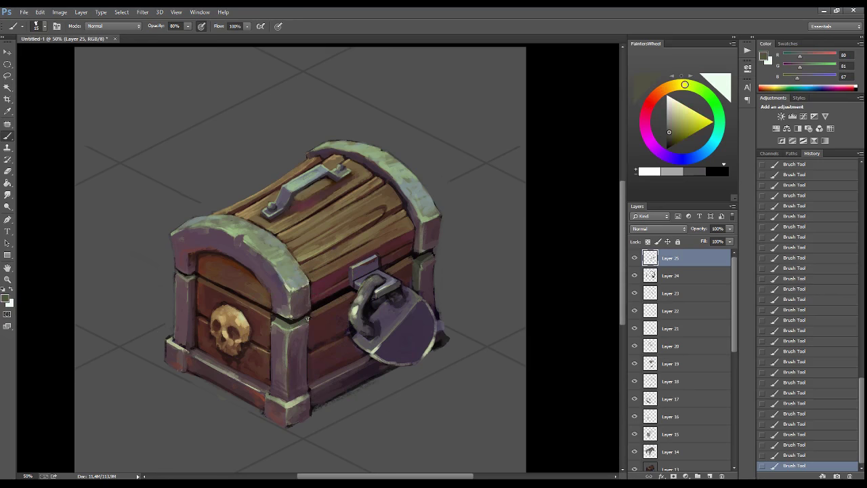
pyautogui.keyDown('alt'); pyautogui.click(301, 318); pyautogui.keyUp('alt')
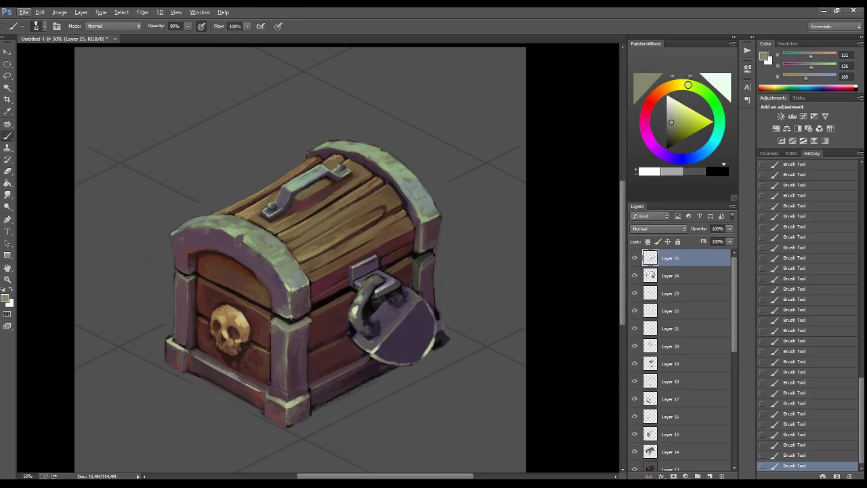
pyautogui.keyDown('alt'); pyautogui.click(275, 320); pyautogui.keyUp('alt')
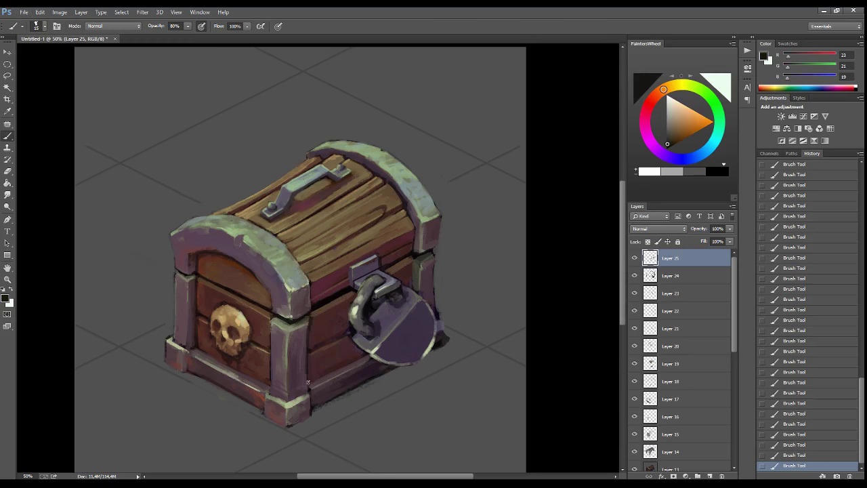
pyautogui.keyDown('alt'); pyautogui.click(342, 308); pyautogui.keyUp('alt')
pyautogui.keyDown('alt'); pyautogui.click(385, 298); pyautogui.keyUp('alt')
pyautogui.keyDown('alt'); pyautogui.click(412, 257); pyautogui.keyUp('alt')
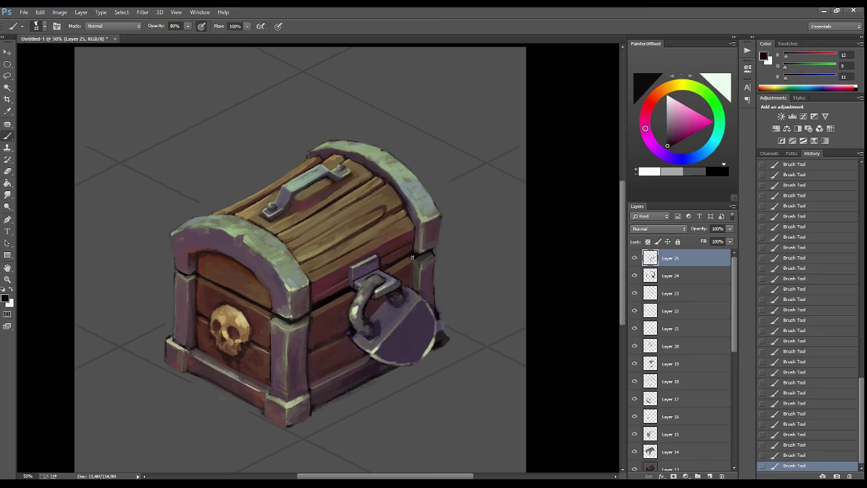
# - Reposition the canvas and sample light green and dark purples from the padlock
pyautogui.moveTo(298, 366); pyautogui.dragTo(307, 315)
pyautogui.keyDown('alt'); pyautogui.click(298, 353); pyautogui.keyUp('alt')
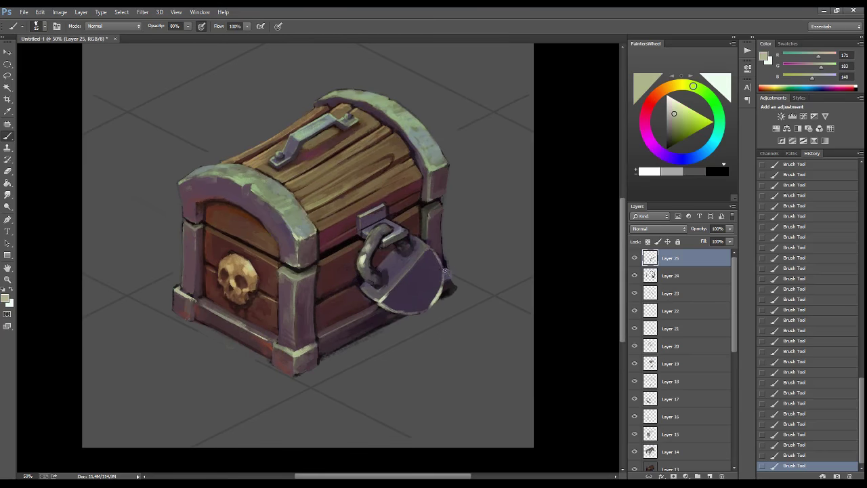
pyautogui.keyDown('alt'); pyautogui.click(448, 276); pyautogui.keyUp('alt')
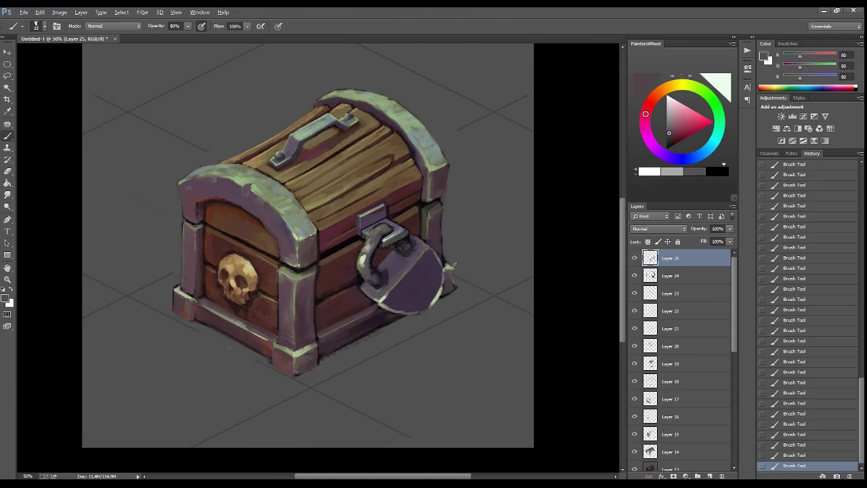
pyautogui.moveTo(351, 330); pyautogui.dragTo(373, 347)
pyautogui.keyDown('alt'); pyautogui.click(450, 324); pyautogui.keyUp('alt')
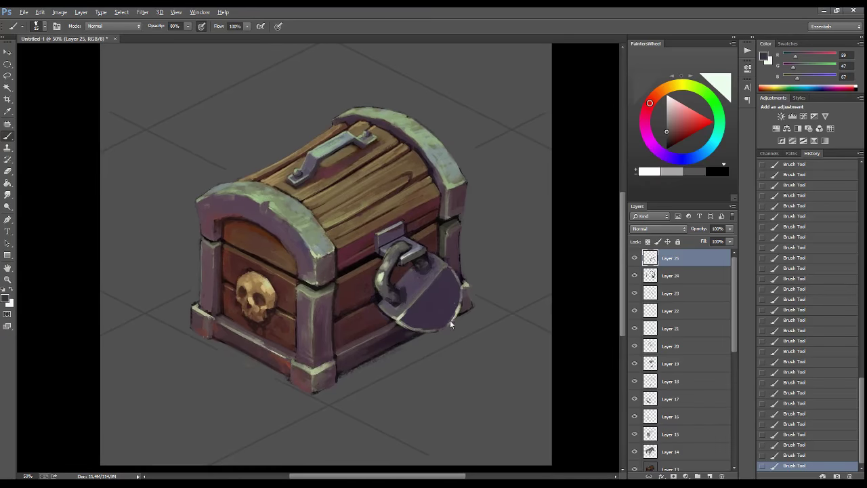
pyautogui.keyDown('alt'); pyautogui.click(448, 281); pyautogui.keyUp('alt')
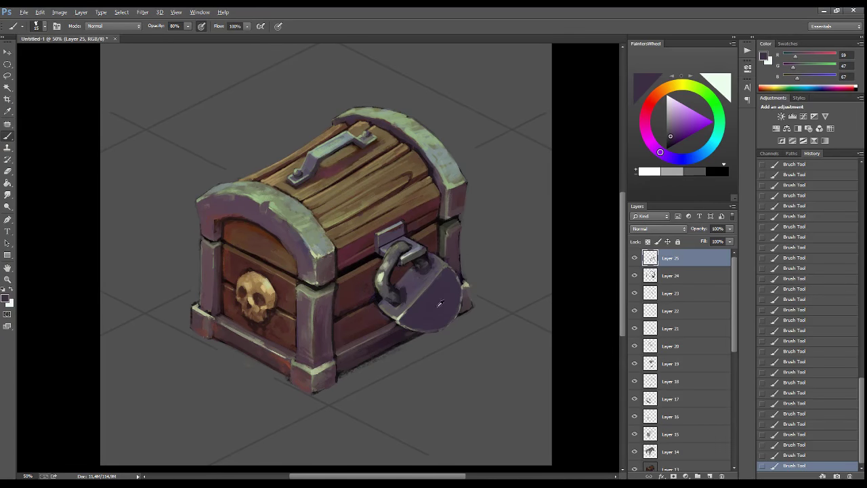
# - On a new layer, paint dark black and purple shading on the padlock
pyautogui.hotkey('ctrl', 'shift', 'alt', 'n')
pyautogui.keyDown('alt'); pyautogui.click(414, 317); pyautogui.keyUp('alt')
pyautogui.moveTo(459, 315); pyautogui.dragTo(452, 285)
pyautogui.keyDown('alt'); pyautogui.click(452, 285); pyautogui.keyUp('alt')
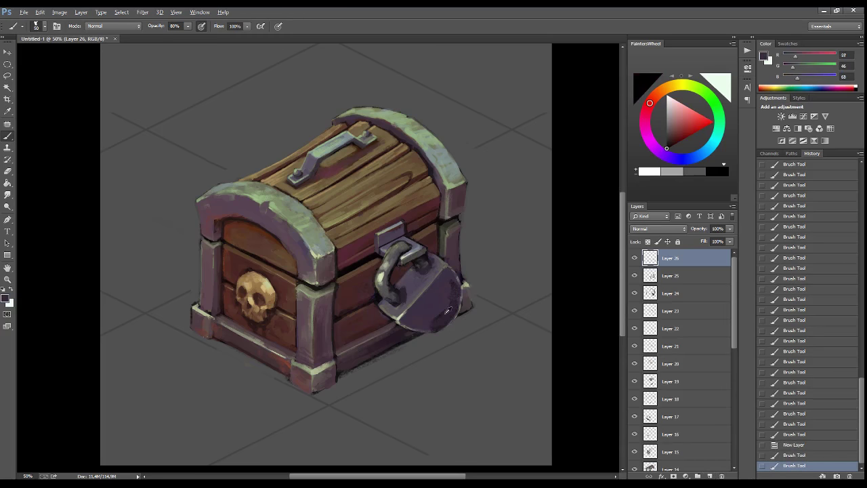
pyautogui.moveTo(413, 324)
pyautogui.mouseDown()
pyautogui.moveTo(447, 299)
pyautogui.moveTo(408, 298)
pyautogui.moveTo(437, 264)
pyautogui.mouseUp()
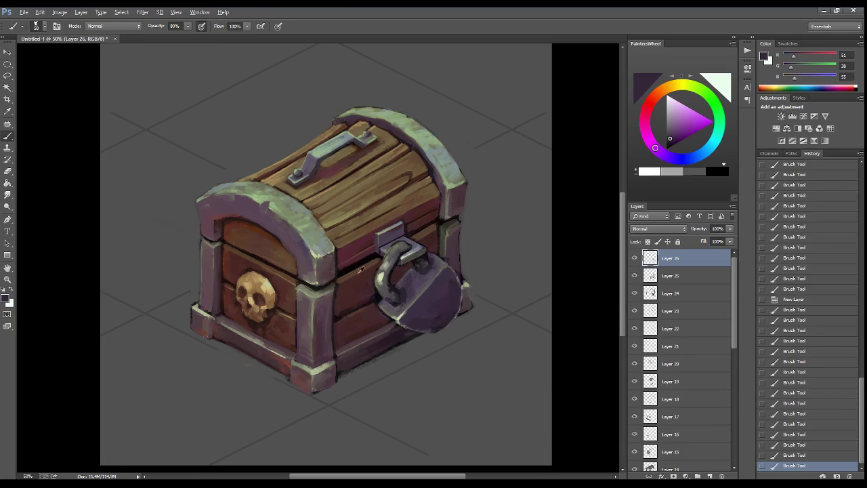
# - Add reddish-brown strokes on the chest front, darken the shackle and line the lower edge
pyautogui.keyDown('alt'); pyautogui.click(353, 306); pyautogui.keyUp('alt')
pyautogui.moveTo(339, 315)
pyautogui.mouseDown()
pyautogui.moveTo(410, 263)
pyautogui.moveTo(397, 281)
pyautogui.mouseUp()
pyautogui.keyDown('alt'); pyautogui.click(354, 306); pyautogui.keyUp('alt')
pyautogui.keyDown('alt'); pyautogui.click(586, 281); pyautogui.keyUp('alt')
pyautogui.moveTo(406, 264); pyautogui.dragTo(399, 279)
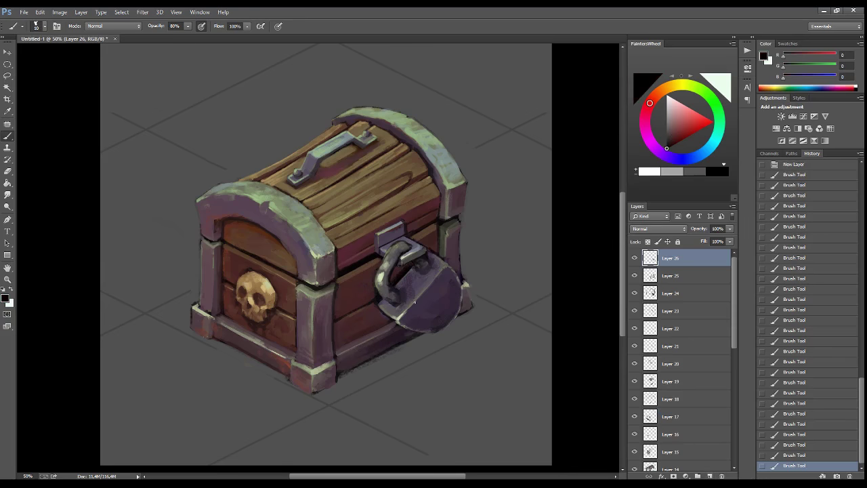
pyautogui.moveTo(385, 323); pyautogui.dragTo(414, 334)
# - Highlight the chest's left pillar edge with light grey-green
pyautogui.keyDown('alt'); pyautogui.click(197, 308); pyautogui.keyUp('alt')
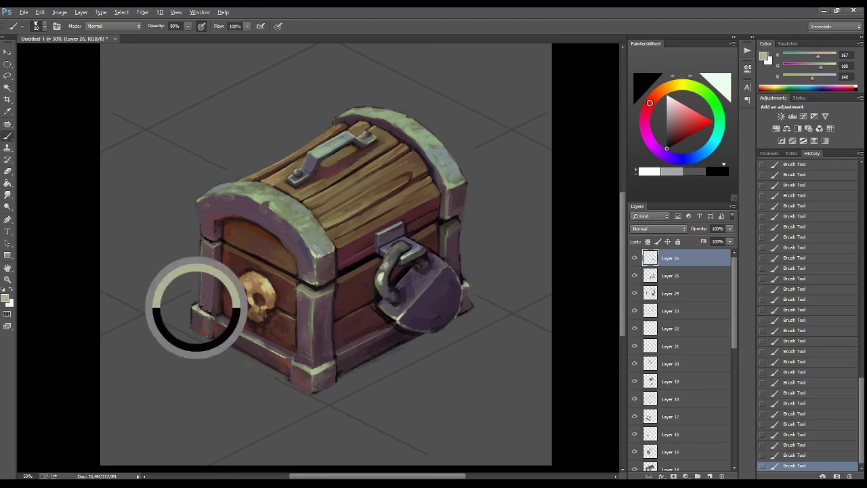
pyautogui.moveTo(201, 308); pyautogui.dragTo(201, 237)
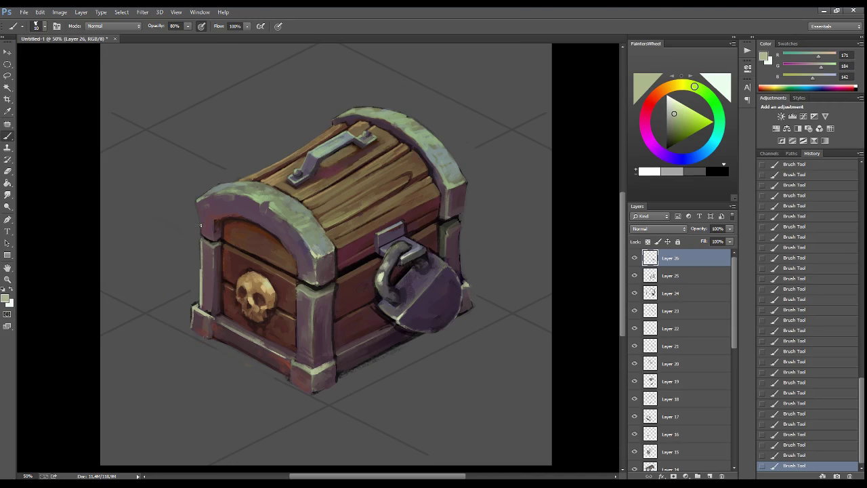
pyautogui.keyDown('alt'); pyautogui.click(401, 337); pyautogui.keyUp('alt')
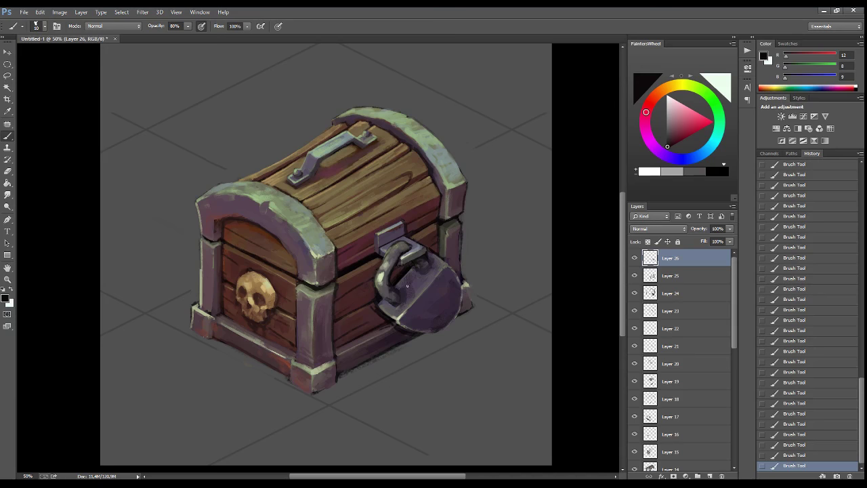
pyautogui.keyDown('alt'); pyautogui.click(407, 285); pyautogui.keyUp('alt')
# - On another new layer with a larger brush, shade the padlock top in dark purple
pyautogui.hotkey('ctrl', 'shift', 'alt', 'n')
pyautogui.press(']')
pyautogui.moveTo(404, 269); pyautogui.dragTo(414, 264)
pyautogui.moveTo(407, 265); pyautogui.dragTo(414, 259)
pyautogui.keyDown('alt'); pyautogui.click(395, 256); pyautogui.keyUp('alt')
pyautogui.moveTo(398, 260)
pyautogui.mouseDown()
pyautogui.moveTo(412, 255)
pyautogui.moveTo(376, 266)
pyautogui.mouseUp()
pyautogui.moveTo(376, 263); pyautogui.dragTo(378, 268)
pyautogui.keyDown('alt'); pyautogui.click(376, 264); pyautogui.keyUp('alt')
pyautogui.moveTo(377, 266)
pyautogui.mouseDown()
pyautogui.moveTo(384, 255)
pyautogui.moveTo(406, 264)
pyautogui.mouseUp()
# - Add grey-green highlights along the shackle and a dark vertical stroke near the lock
pyautogui.keyDown('alt'); pyautogui.click(368, 248); pyautogui.keyUp('alt')
pyautogui.moveTo(400, 263); pyautogui.dragTo(420, 255)
pyautogui.moveTo(414, 256)
pyautogui.mouseDown()
pyautogui.moveTo(425, 254)
pyautogui.moveTo(427, 271)
pyautogui.moveTo(405, 275)
pyautogui.moveTo(374, 256)
pyautogui.moveTo(372, 234)
pyautogui.mouseUp()
pyautogui.keyDown('alt'); pyautogui.click(406, 268); pyautogui.keyUp('alt')
pyautogui.keyDown('alt'); pyautogui.click(372, 238); pyautogui.keyUp('alt')
# - On a new layer, dab dark purple shading onto the padlock face
pyautogui.keyDown('alt'); pyautogui.click(567, 223); pyautogui.keyUp('alt')
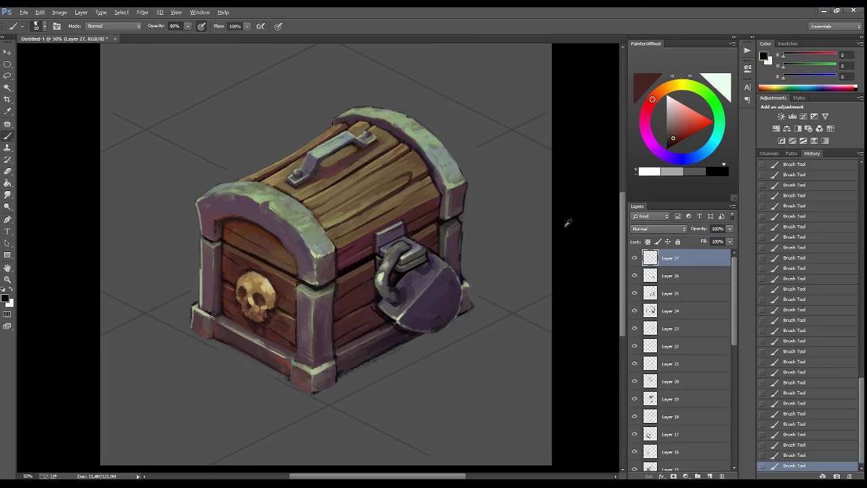
pyautogui.keyDown('alt'); pyautogui.click(442, 305); pyautogui.keyUp('alt')
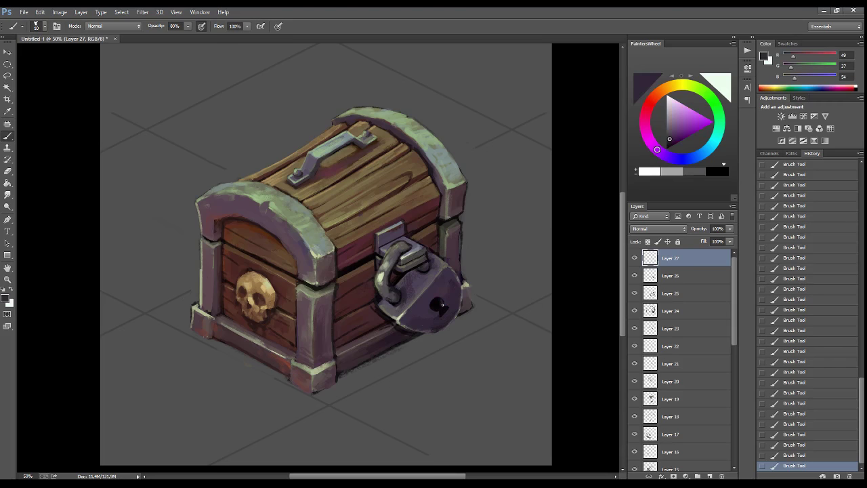
pyautogui.keyDown('alt'); pyautogui.click(442, 306); pyautogui.keyUp('alt')
pyautogui.hotkey('ctrl', 'shift', 'alt', 'n')
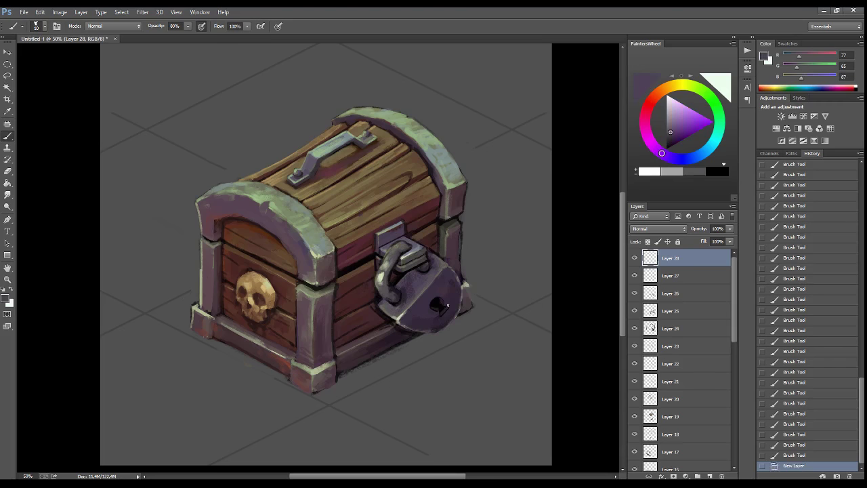
pyautogui.click(440, 307)
pyautogui.keyDown('alt'); pyautogui.click(438, 301); pyautogui.keyUp('alt')
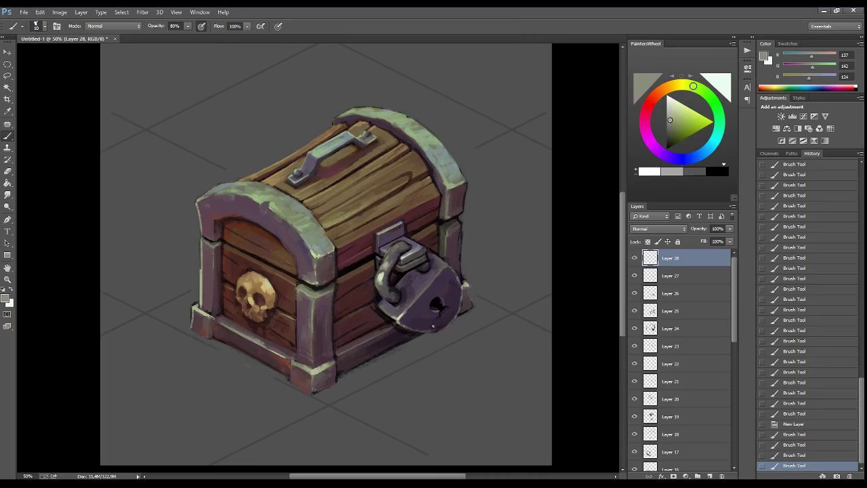
pyautogui.click(435, 295)
pyautogui.keyDown('alt'); pyautogui.click(434, 292); pyautogui.keyUp('alt')
pyautogui.click(437, 308)
pyautogui.keyDown('alt'); pyautogui.click(440, 305); pyautogui.keyUp('alt')
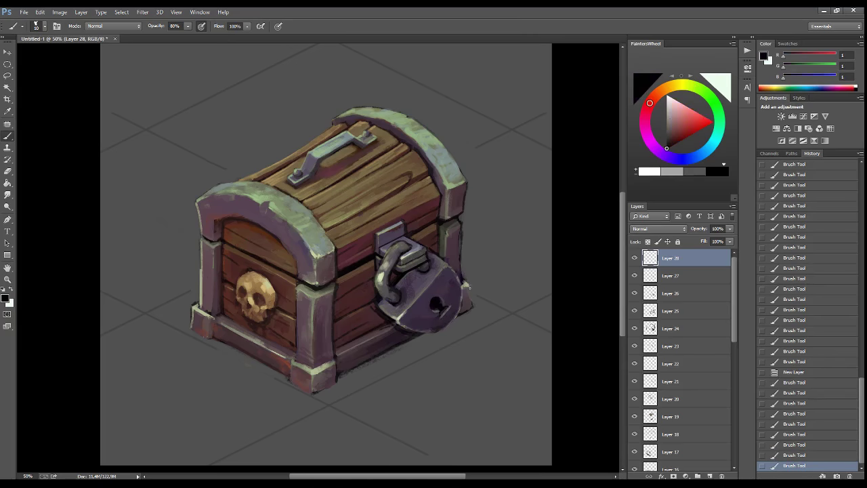
pyautogui.click(441, 319)
pyautogui.keyDown('alt'); pyautogui.click(446, 306); pyautogui.keyUp('alt')
# - Add lighter purple dabs and small rivet spots to the lock face
pyautogui.keyDown('alt'); pyautogui.click(405, 313); pyautogui.keyUp('alt')
pyautogui.click(418, 298)
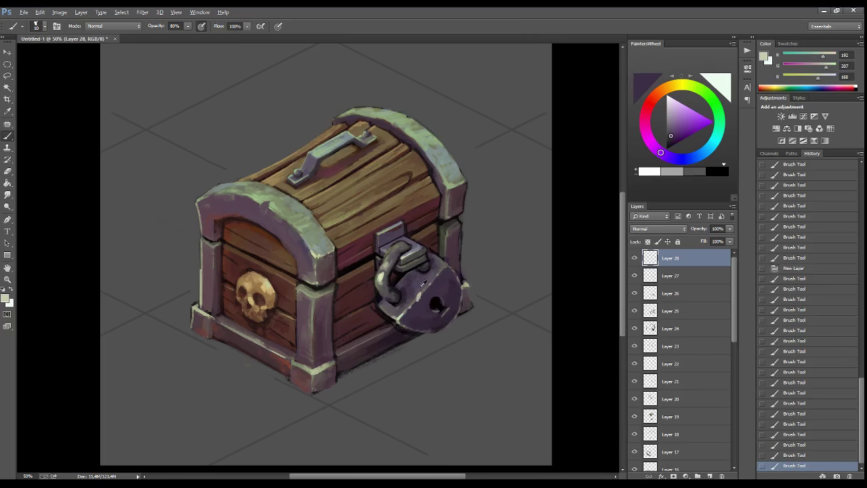
pyautogui.click(418, 297)
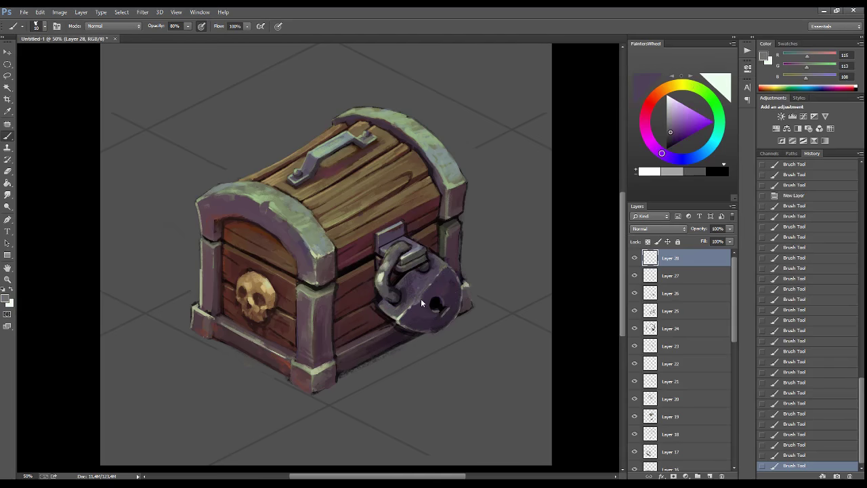
pyautogui.keyDown('alt'); pyautogui.click(404, 314); pyautogui.keyUp('alt')
# - Paint a black keyhole on the padlock, extending it downward
pyautogui.keyDown('alt'); pyautogui.click(442, 307); pyautogui.keyUp('alt')
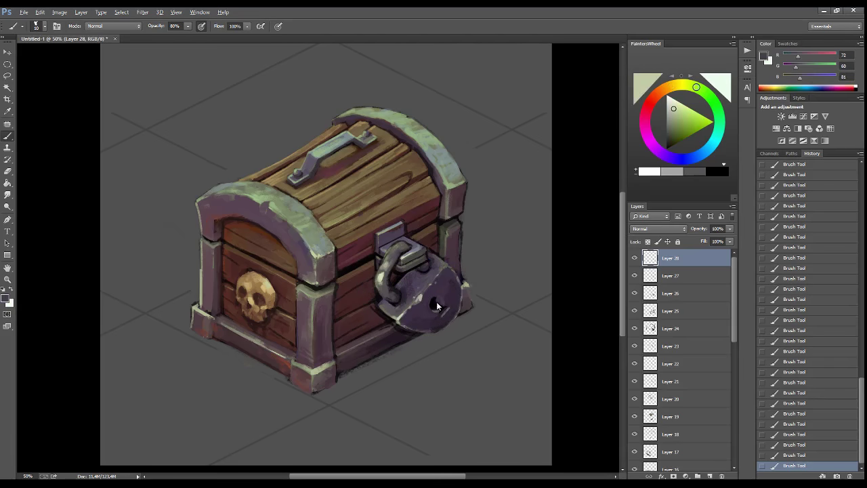
pyautogui.keyDown('alt'); pyautogui.click(440, 303); pyautogui.keyUp('alt')
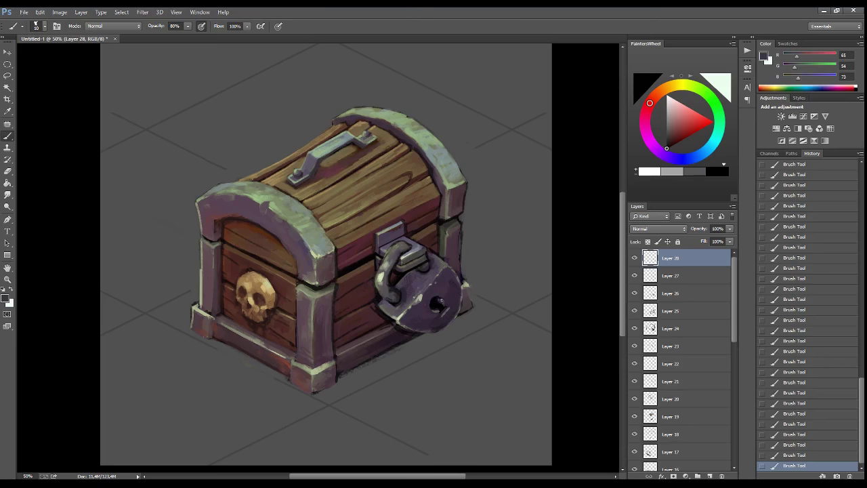
pyautogui.keyDown('alt'); pyautogui.click(445, 309); pyautogui.keyUp('alt')
pyautogui.moveTo(443, 307); pyautogui.dragTo(444, 320)
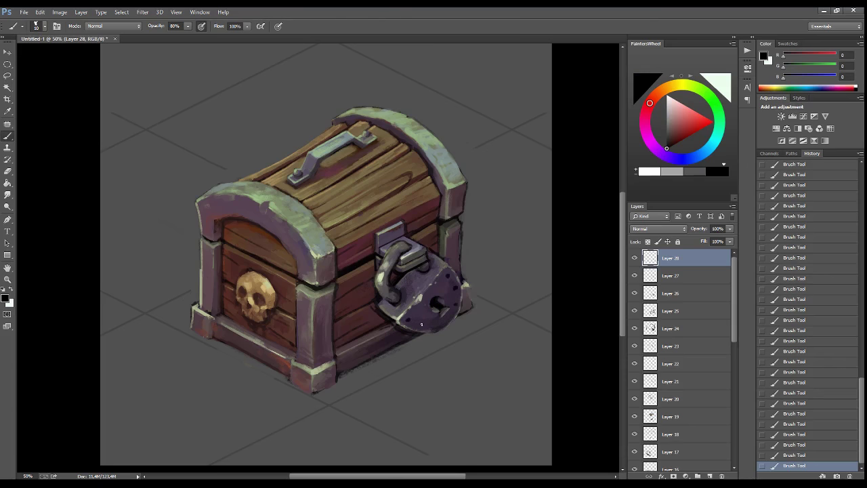
pyautogui.keyDown('alt'); pyautogui.click(446, 277); pyautogui.keyUp('alt')
pyautogui.keyDown('alt'); pyautogui.click(439, 299); pyautogui.keyUp('alt')
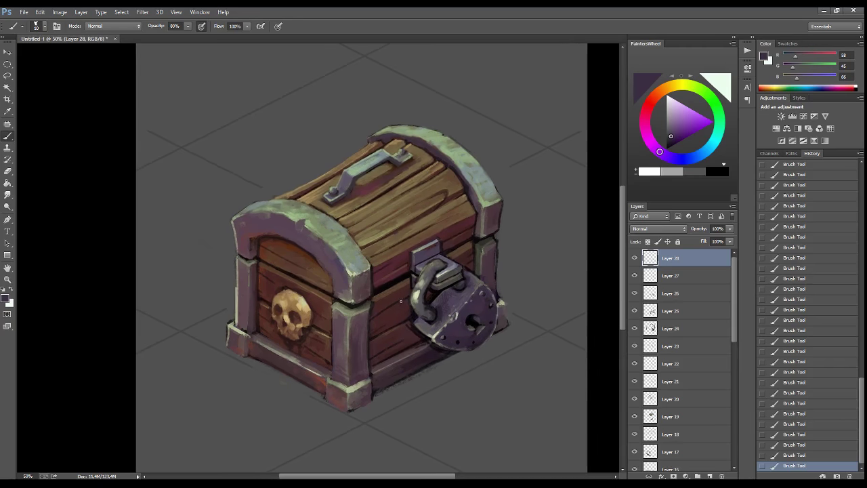
# - Paste a merged copy of the chest as a layer over a new dark grey backdrop layer
pyautogui.hotkey('ctrl', 'a')
pyautogui.hotkey('ctrl', 'shift', 'c')
pyautogui.hotkey('ctrl', 'v')
pyautogui.click(704, 279)
pyautogui.hotkey('ctrl', 'shift', 'alt', 'n')
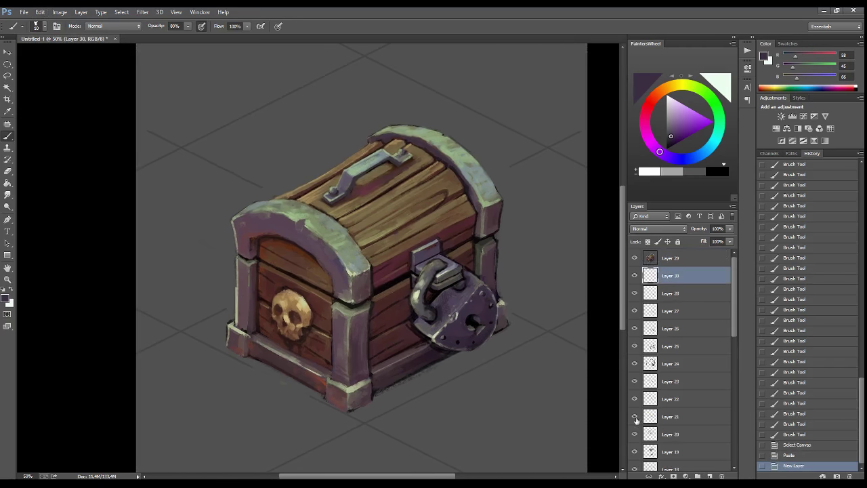
pyautogui.press('g')
pyautogui.keyDown('alt'); pyautogui.click(542, 184); pyautogui.keyUp('alt')
# - On the chest copy layer, lasso and delete stray paint around the chest
pyautogui.hotkey('alt', ']')
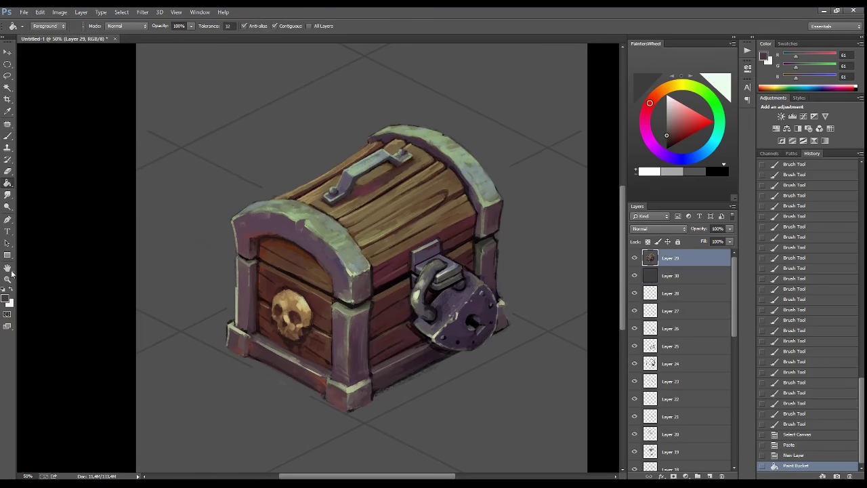
pyautogui.press('z')
pyautogui.click(251, 284)
pyautogui.press('l')
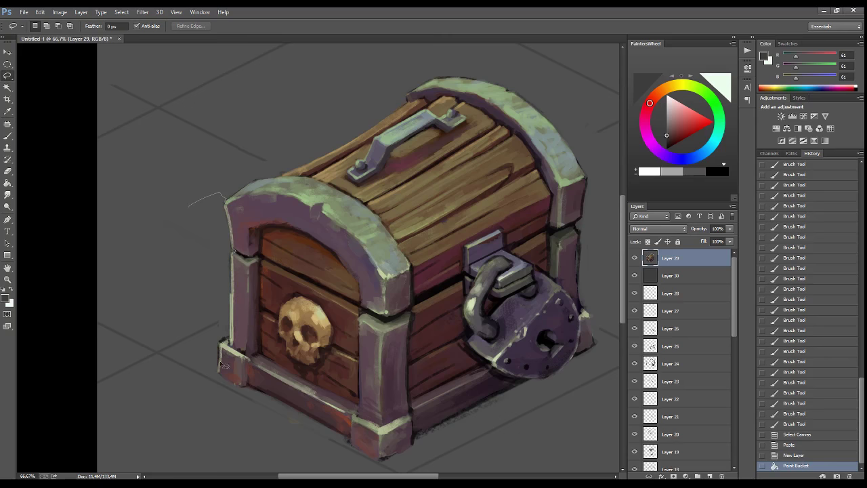
pyautogui.moveTo(223, 366); pyautogui.dragTo(143, 196)
pyautogui.press('Delete')
pyautogui.hotkey('ctrl', 'd')
# - Lasso and delete the leftover background areas above the chest
pyautogui.scroll(-3, 218, 310)
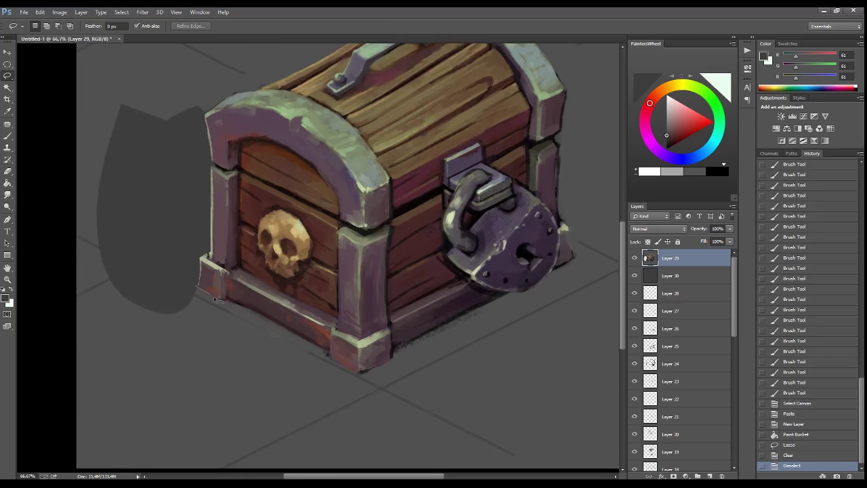
pyautogui.moveTo(251, 363); pyautogui.dragTo(153, 393)
pyautogui.press('Delete')
pyautogui.hotkey('ctrl', 'd')
pyautogui.scroll(3, 203, 305)
pyautogui.moveTo(182, 254); pyautogui.dragTo(313, 220)
pyautogui.press('Up')
pyautogui.press('Delete')
pyautogui.hotkey('ctrl', 'd')
pyautogui.hotkey('ctrl', 'd')
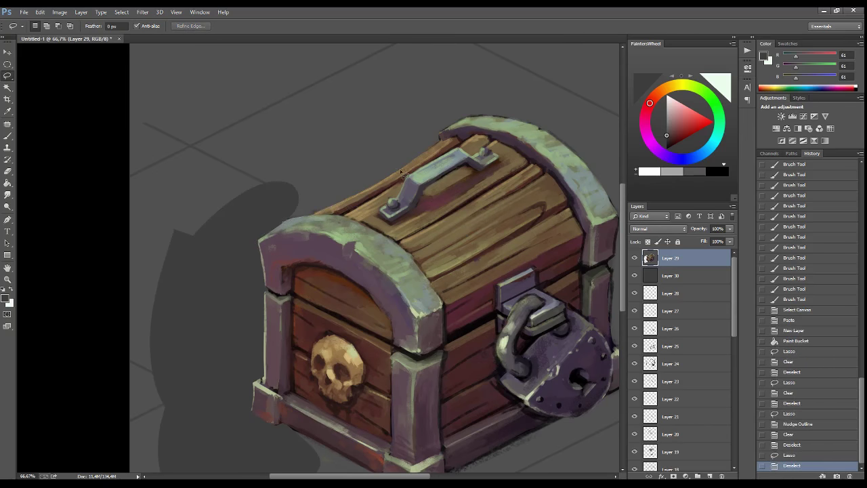
pyautogui.moveTo(326, 91); pyautogui.dragTo(122, 203)
pyautogui.press('Delete')
pyautogui.hotkey('ctrl', 'd')
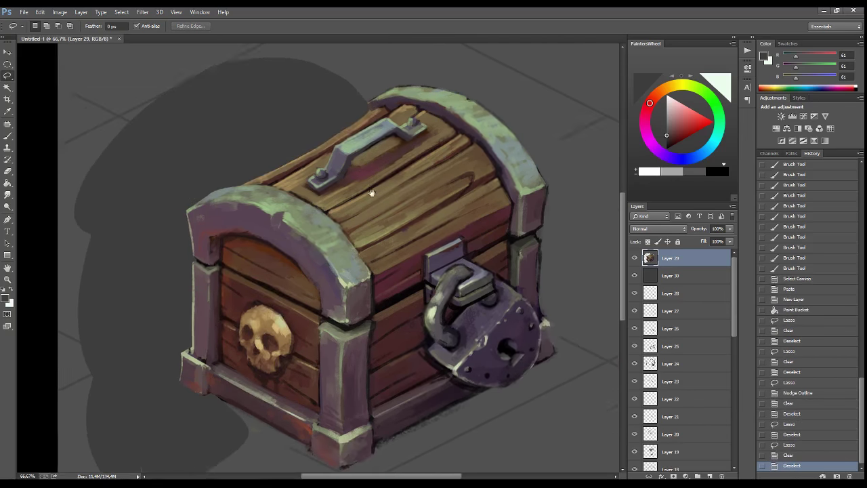
# - Trim the shadow below and to the right of the chest
pyautogui.moveTo(286, 437); pyautogui.dragTo(238, 311)
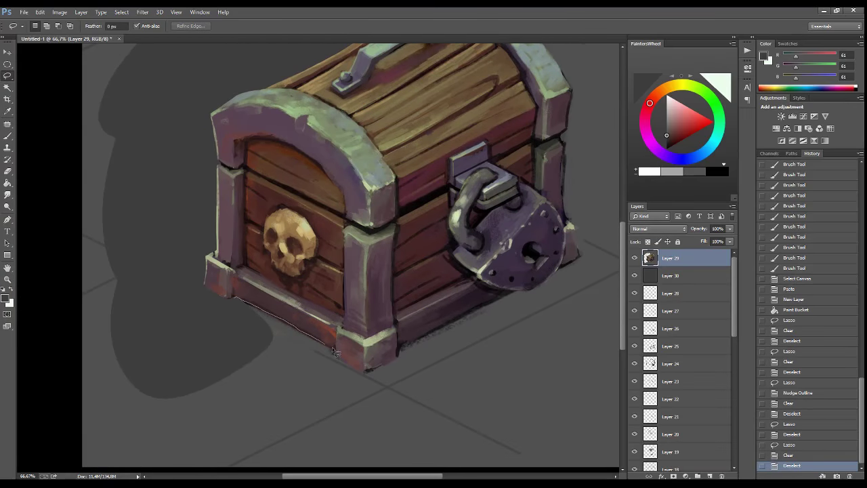
pyautogui.moveTo(333, 351); pyautogui.dragTo(204, 406)
pyautogui.press('Delete')
pyautogui.hotkey('ctrl', 'd')
pyautogui.moveTo(340, 363); pyautogui.dragTo(254, 277)
pyautogui.moveTo(203, 326); pyautogui.dragTo(244, 328)
pyautogui.press('Delete')
pyautogui.hotkey('ctrl', 'd')
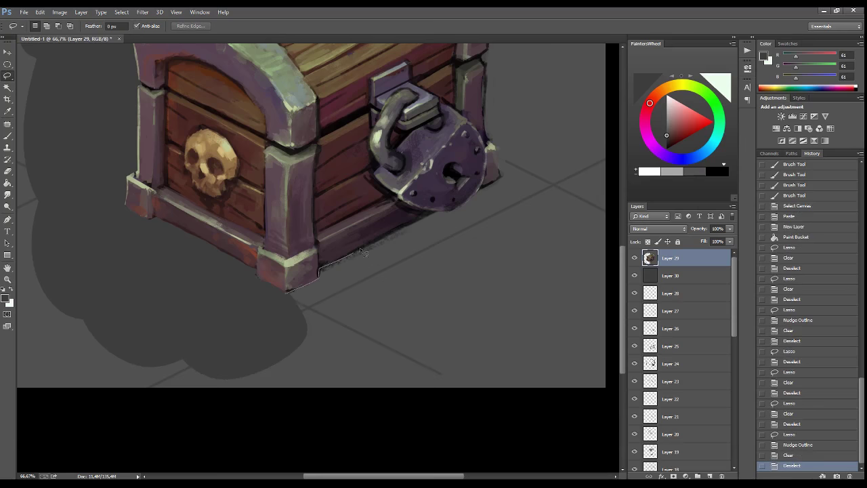
pyautogui.moveTo(362, 252); pyautogui.dragTo(203, 352)
pyautogui.press('Delete')
pyautogui.hotkey('ctrl', 'd')
# - Clear the remaining shadow areas right of the lock and chest
pyautogui.moveTo(507, 230)
pyautogui.mouseDown()
pyautogui.moveTo(392, 362)
pyautogui.moveTo(407, 362)
pyautogui.mouseUp()
pyautogui.moveTo(405, 310); pyautogui.dragTo(354, 395)
pyautogui.press('Delete')
pyautogui.hotkey('ctrl', 'd')
pyautogui.moveTo(344, 199)
pyautogui.mouseDown()
pyautogui.moveTo(348, 276)
pyautogui.moveTo(467, 172)
pyautogui.mouseUp()
pyautogui.press('Delete')
pyautogui.hotkey('ctrl', 'd')
pyautogui.moveTo(357, 207)
pyautogui.mouseDown()
pyautogui.moveTo(419, 274)
pyautogui.moveTo(528, 159)
pyautogui.mouseUp()
pyautogui.press('Delete')
pyautogui.hotkey('ctrl', 'd')
# - Erase the background shapes beside the lid, checking on a mirrored canvas
pyautogui.moveTo(142, 200)
pyautogui.mouseDown()
pyautogui.moveTo(246, 261)
pyautogui.moveTo(361, 304)
pyautogui.mouseUp()
pyautogui.hotkey('ctrl', 'shift', 'h')
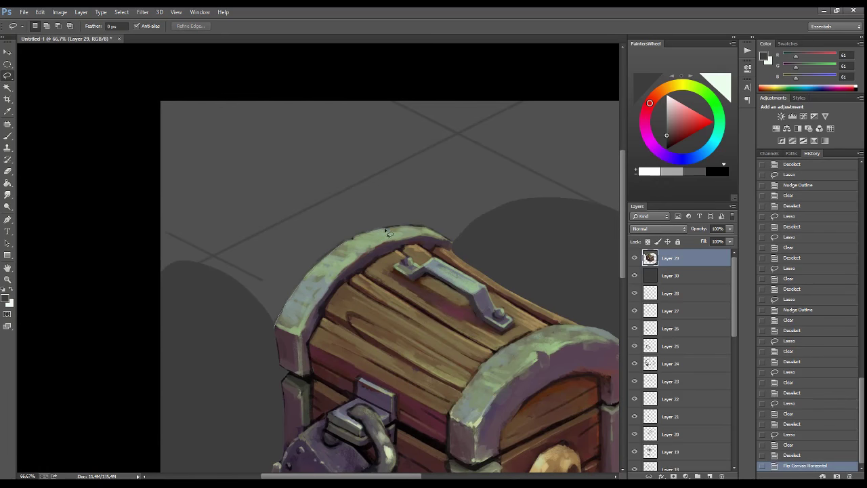
pyautogui.moveTo(449, 244); pyautogui.dragTo(407, 231)
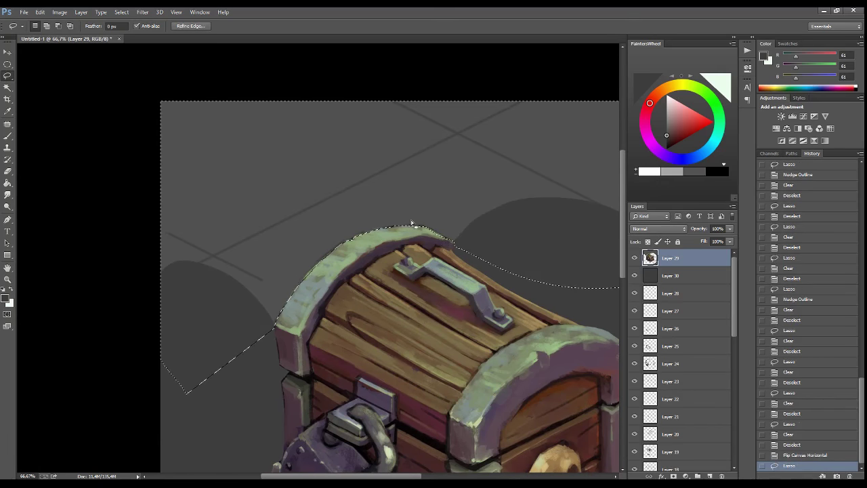
pyautogui.press('Delete')
pyautogui.hotkey('ctrl', 'd')
# - Zoom out, lasso the whole chest and cut it from its layer
pyautogui.moveTo(487, 354); pyautogui.dragTo(285, 351)
pyautogui.hotkey('ctrl', '-')
pyautogui.hotkey('ctrl', '-')
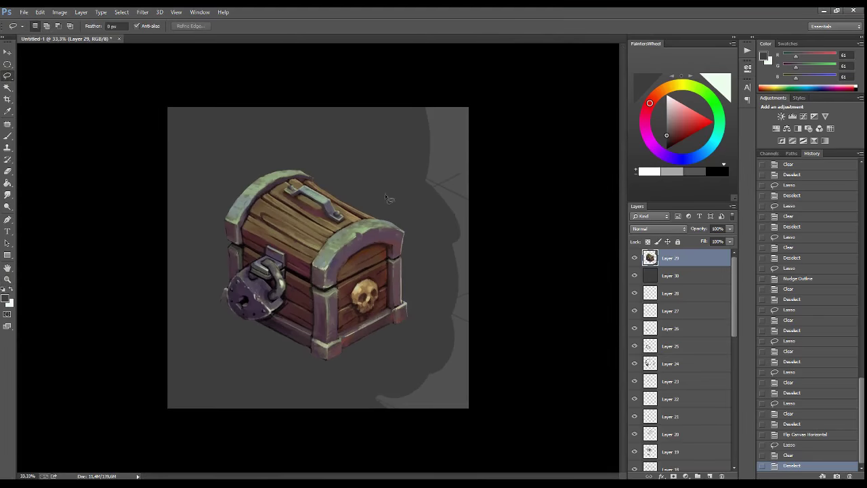
pyautogui.moveTo(385, 193)
pyautogui.mouseDown()
pyautogui.moveTo(237, 157)
pyautogui.moveTo(380, 191)
pyautogui.mouseUp()
pyautogui.hotkey('ctrl', 'x')
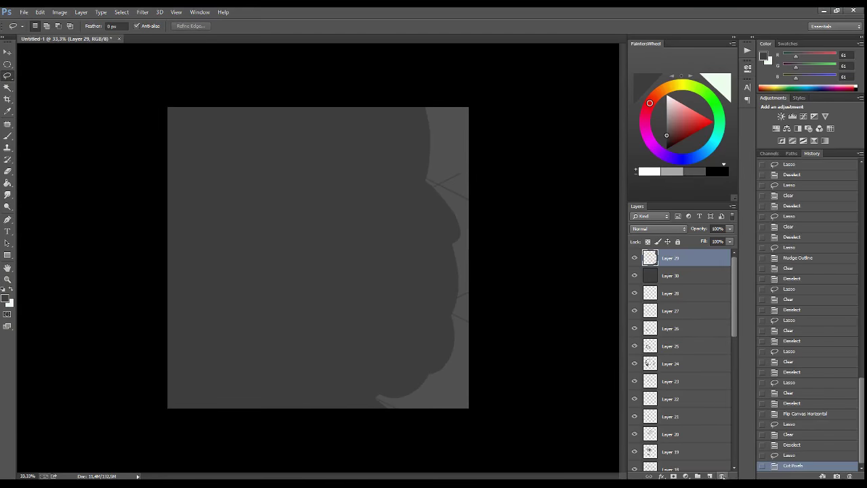
# - Paste the chest back in place and delete the empty old layer
pyautogui.click(721, 477)
pyautogui.hotkey('ctrl', 'shift', 'v')
pyautogui.hotkey('ctrl', 'shift', 'h')
# - On a new layer, fill a square black and transform it into a diamond shadow
pyautogui.hotkey('ctrl', 'shift', 'alt', 'n')
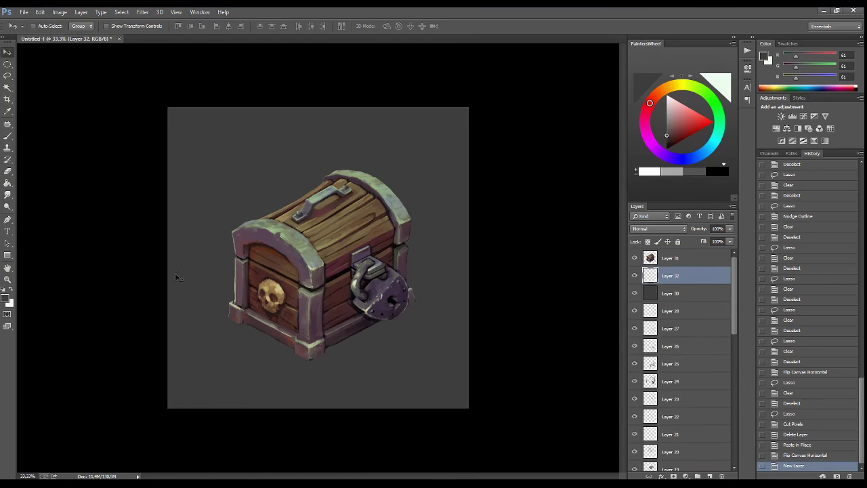
pyautogui.press('m')
pyautogui.moveTo(234, 167)
pyautogui.mouseDown()
pyautogui.moveTo(324, 283)
pyautogui.moveTo(447, 380)
pyautogui.mouseUp()
pyautogui.press('g')
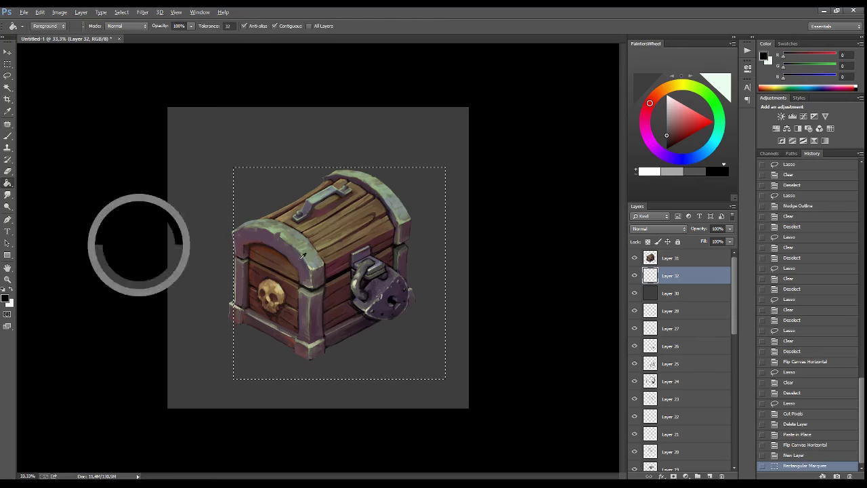
pyautogui.click(339, 271)
pyautogui.hotkey('ctrl', 'd')
pyautogui.hotkey('ctrl', 't')
pyautogui.press('Return')
# - Make the shadow translucent and reposition, slightly scale and rotate the chest over it
pyautogui.click(8, 53)
pyautogui.moveTo(352, 271)
pyautogui.mouseDown()
pyautogui.moveTo(383, 292)
pyautogui.moveTo(372, 308)
pyautogui.mouseUp()
pyautogui.press('4')
pyautogui.hotkey('ctrl', 't')
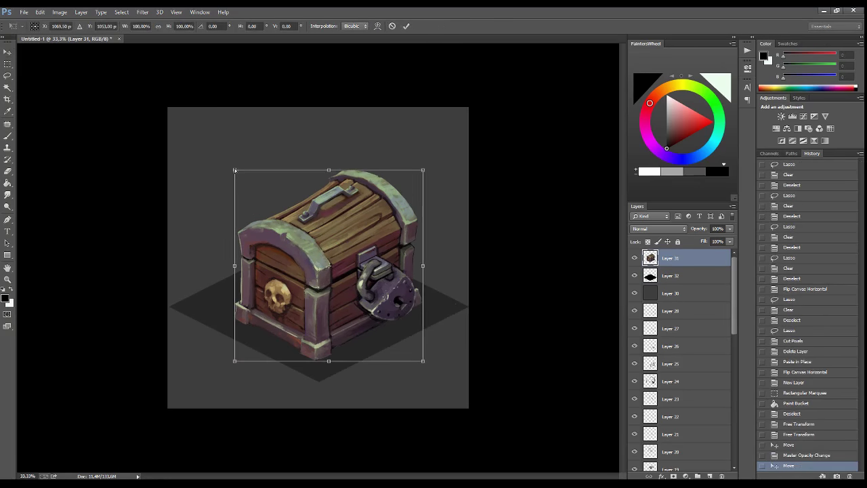
pyautogui.moveTo(425, 174); pyautogui.dragTo(419, 182)
pyautogui.press('Return')
pyautogui.hotkey('ctrl', 'shift', 'h')
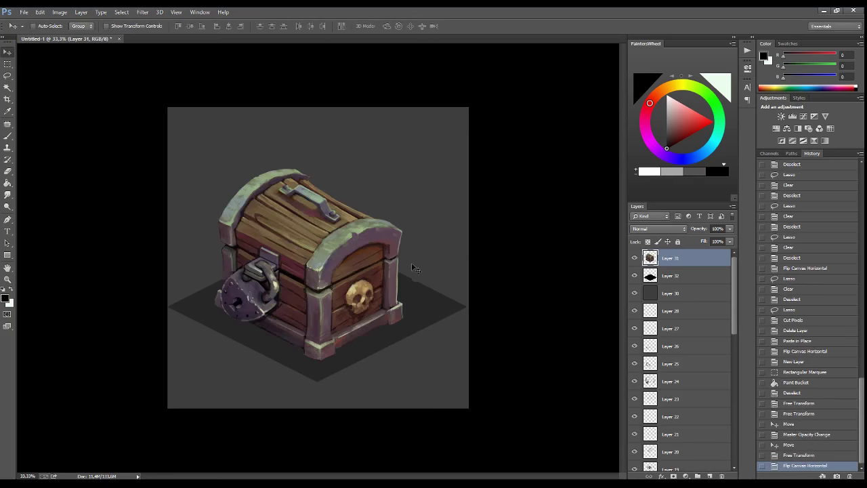
pyautogui.hotkey('ctrl', 'shift', 'h')
pyautogui.press('l')
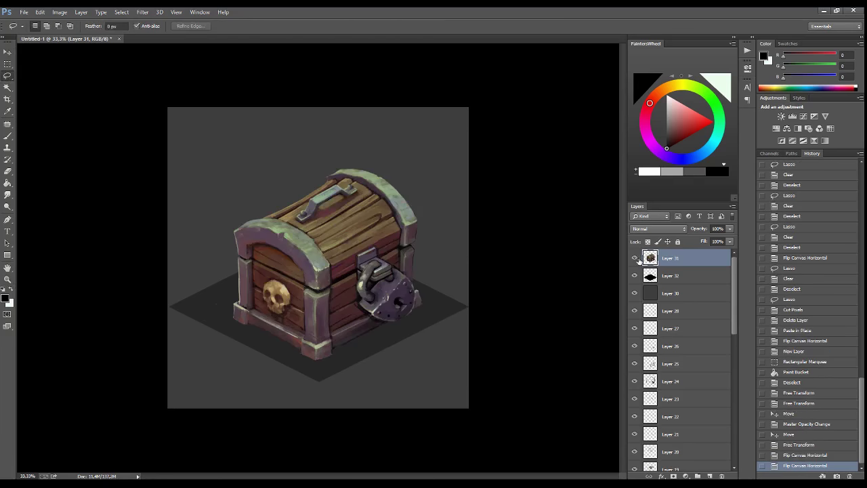
pyautogui.keyDown('ctrl'); pyautogui.click(654, 262); pyautogui.keyUp('ctrl')
# - Add a violet-orange Gradient Map adjustment at 10% opacity
pyautogui.click(686, 476)
pyautogui.click(704, 452)
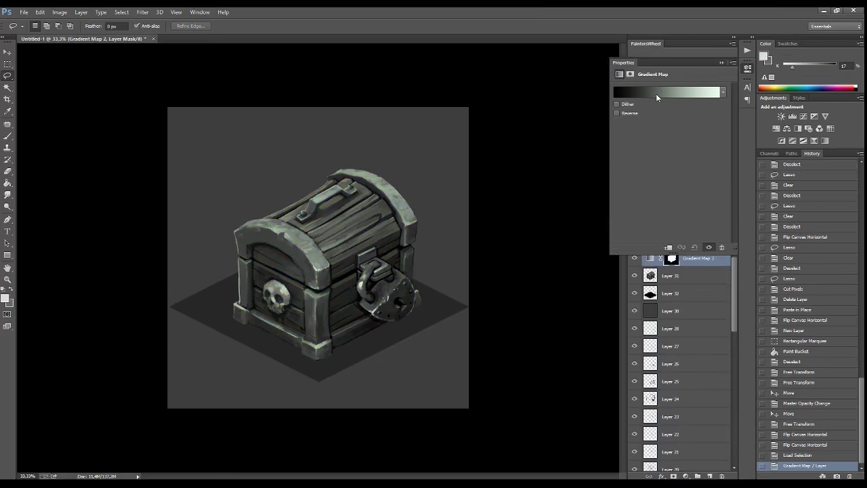
pyautogui.click(656, 93)
pyautogui.click(642, 242)
pyautogui.click(735, 229)
pyautogui.press('1')
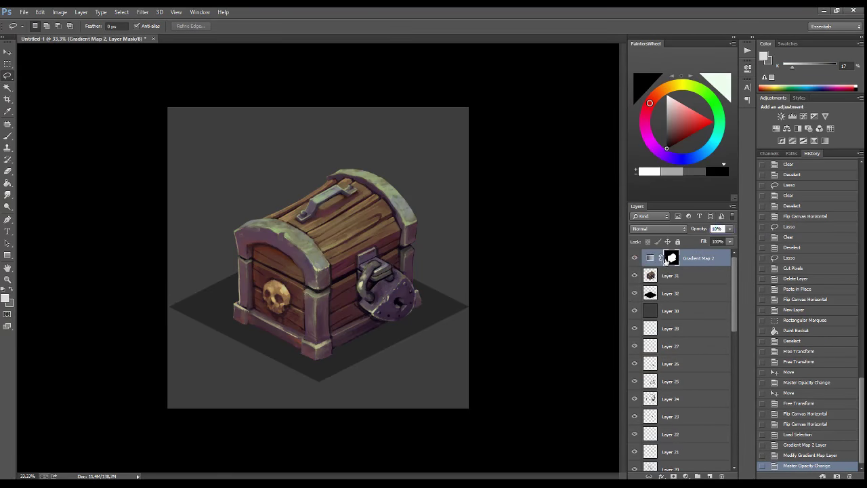
# - With the chest selected, draw white gradients on a new layer to light the lid
pyautogui.keyDown('ctrl'); pyautogui.click(652, 277); pyautogui.keyUp('ctrl')
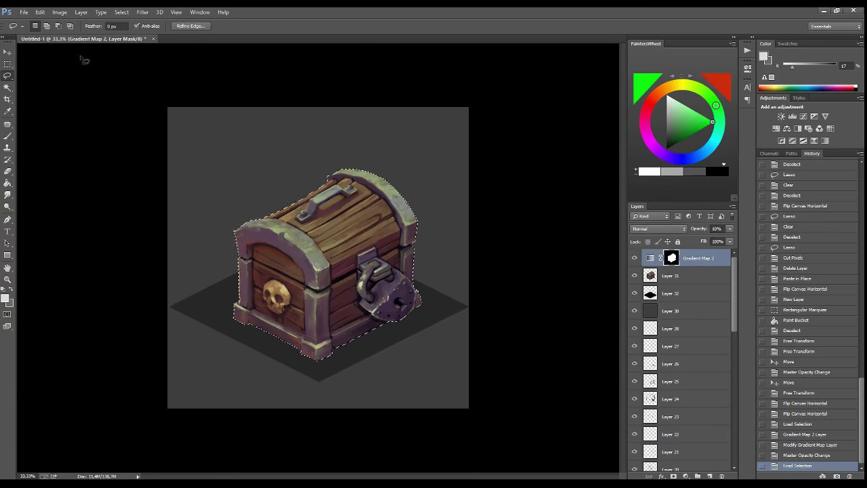
pyautogui.click(39, 12)
pyautogui.click(72, 86)
pyautogui.press('g')
pyautogui.press('d')
pyautogui.keyDown('ctrl'); pyautogui.click(650, 258); pyautogui.keyUp('ctrl')
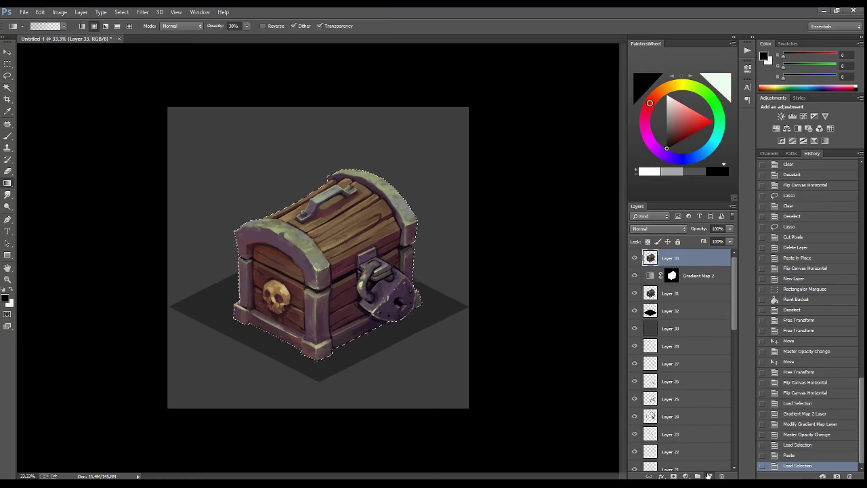
pyautogui.click(710, 476)
pyautogui.press('x')
pyautogui.moveTo(312, 170); pyautogui.dragTo(313, 125)
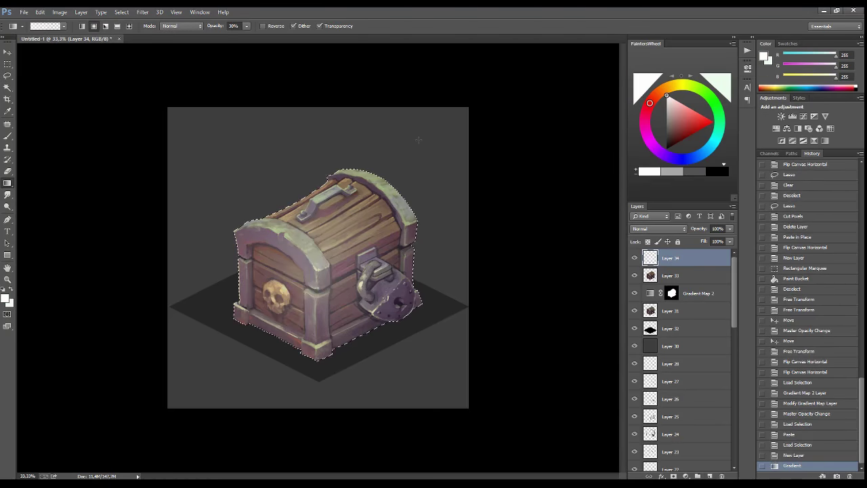
pyautogui.moveTo(317, 251); pyautogui.dragTo(313, 136)
pyautogui.moveTo(379, 305); pyautogui.dragTo(318, 223)
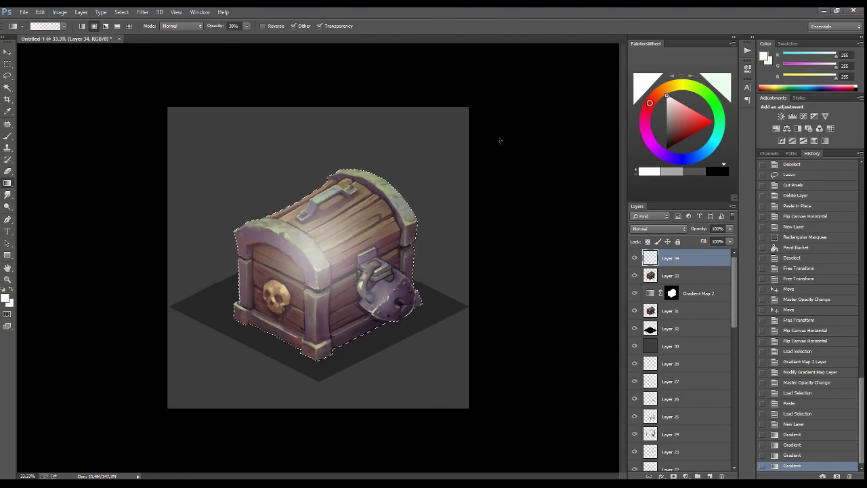
# - Draw black gradients to darken the chest's right side
pyautogui.press('x')
pyautogui.click(263, 26)
pyautogui.moveTo(318, 263); pyautogui.dragTo(406, 203)
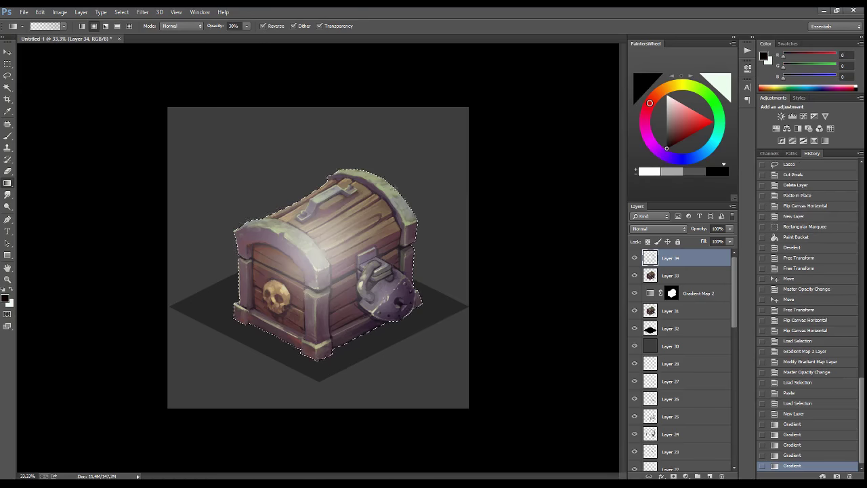
pyautogui.moveTo(515, 234); pyautogui.dragTo(379, 258)
pyautogui.hotkey('ctrl', 'z')
pyautogui.moveTo(387, 190); pyautogui.dragTo(440, 122)
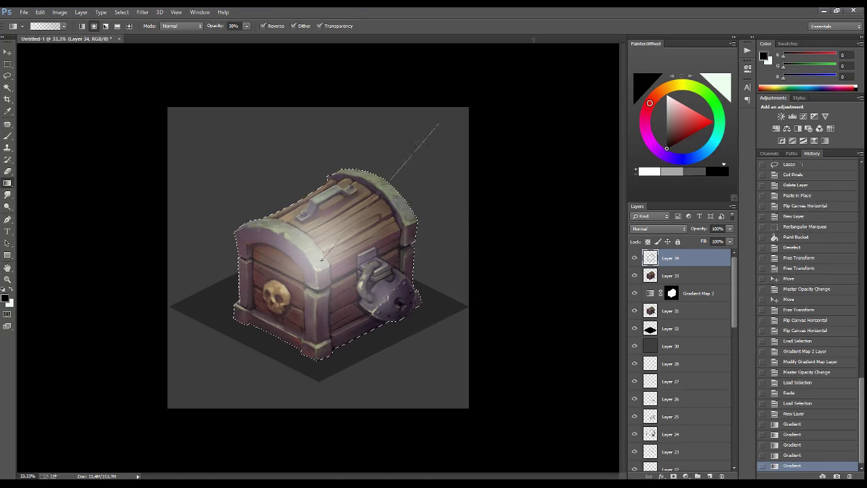
# - Set the shading layer to Overlay at 60% opacity and merge it into the chest
pyautogui.click(658, 229)
pyautogui.moveTo(699, 229); pyautogui.dragTo(712, 237)
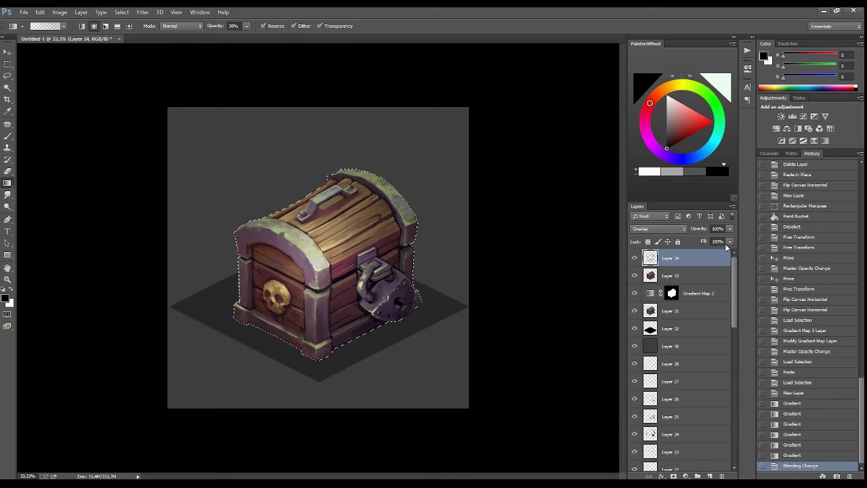
pyautogui.hotkey('ctrl', 'd')
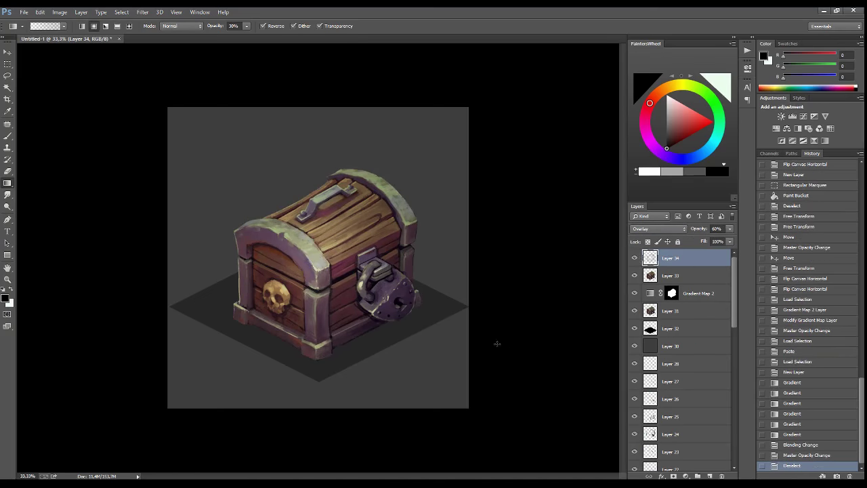
pyautogui.hotkey('ctrl', 'j')
pyautogui.hotkey('ctrl', 'e')
# - Create a new layer clipped to the chest and choose a brush with pale green colour
pyautogui.click(709, 477)
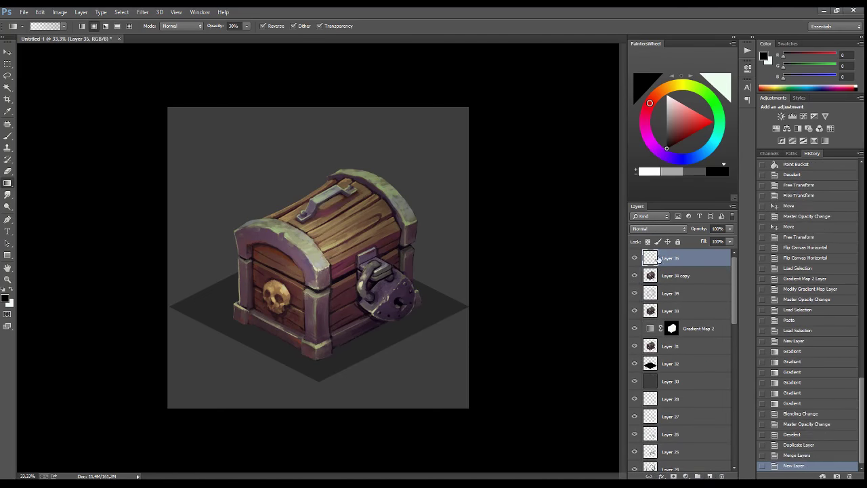
pyautogui.rightClick(685, 255)
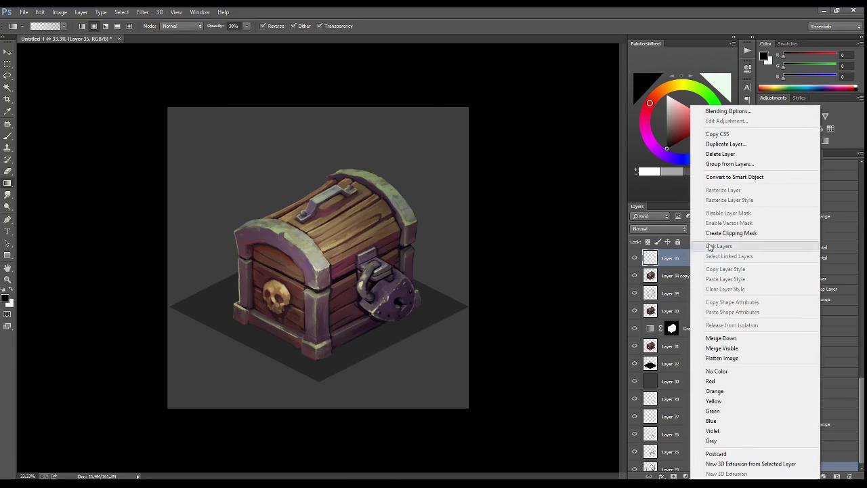
pyautogui.click(708, 247)
pyautogui.press('b')
pyautogui.click(530, 254)
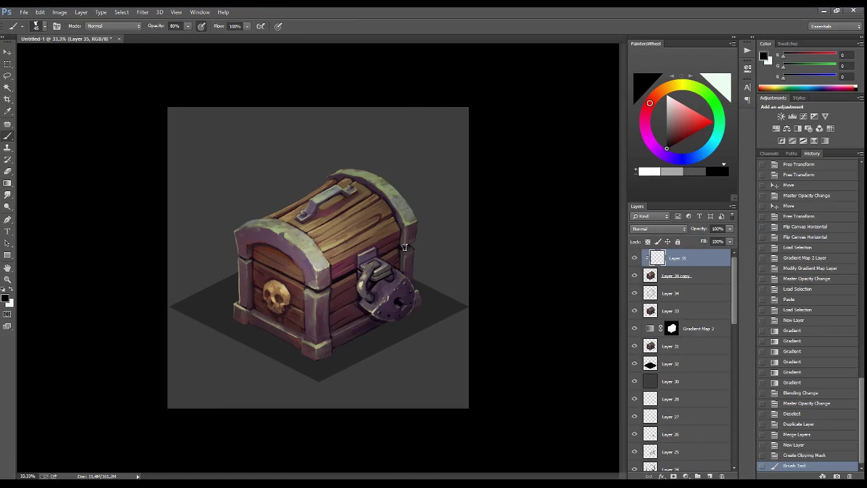
pyautogui.rightClick(274, 181)
pyautogui.click(313, 287)
pyautogui.click(493, 116)
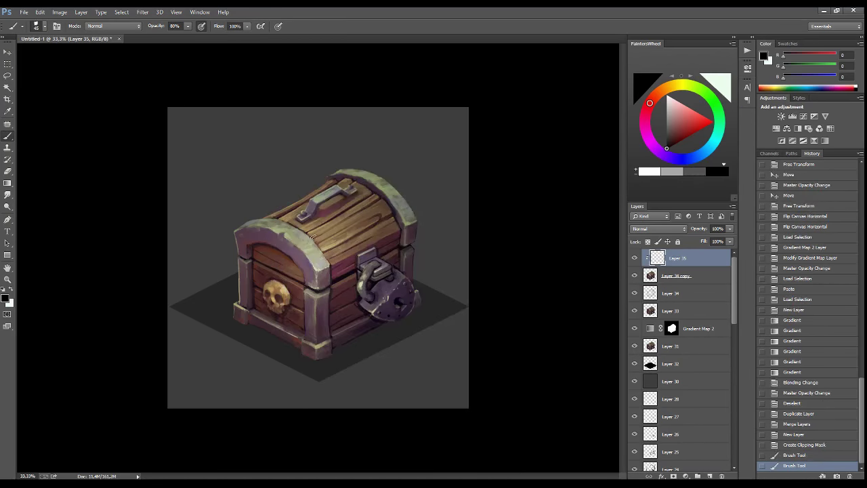
pyautogui.click(700, 92)
pyautogui.click(676, 99)
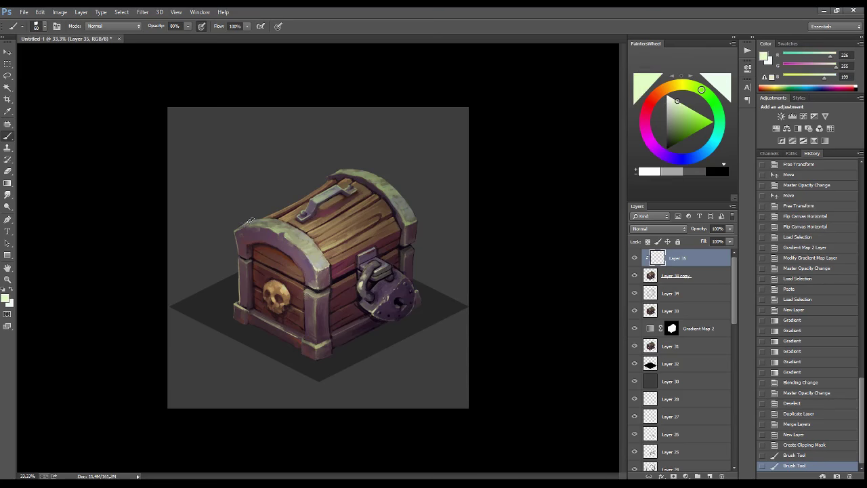
# - Paint pale green highlights on the arched trim and left edges, fading the layer to about 51%
pyautogui.moveTo(260, 220); pyautogui.dragTo(251, 230)
pyautogui.moveTo(234, 265); pyautogui.dragTo(231, 324)
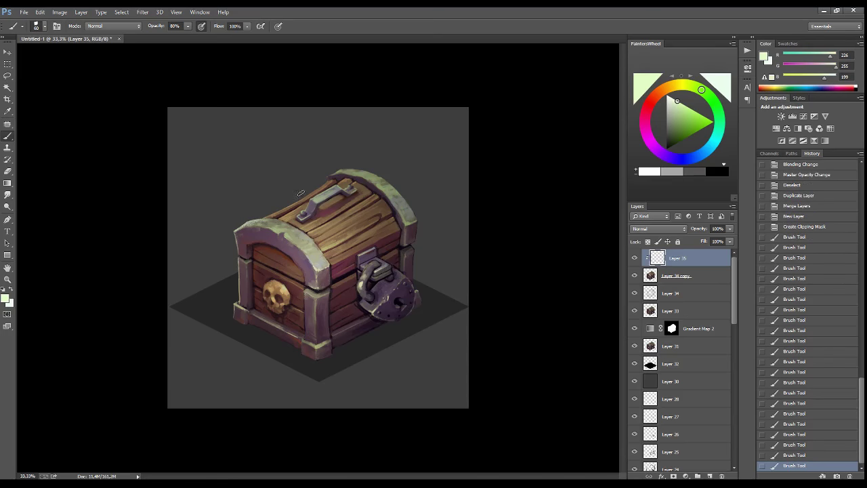
pyautogui.moveTo(301, 193)
pyautogui.mouseDown()
pyautogui.moveTo(282, 208)
pyautogui.moveTo(332, 178)
pyautogui.mouseUp()
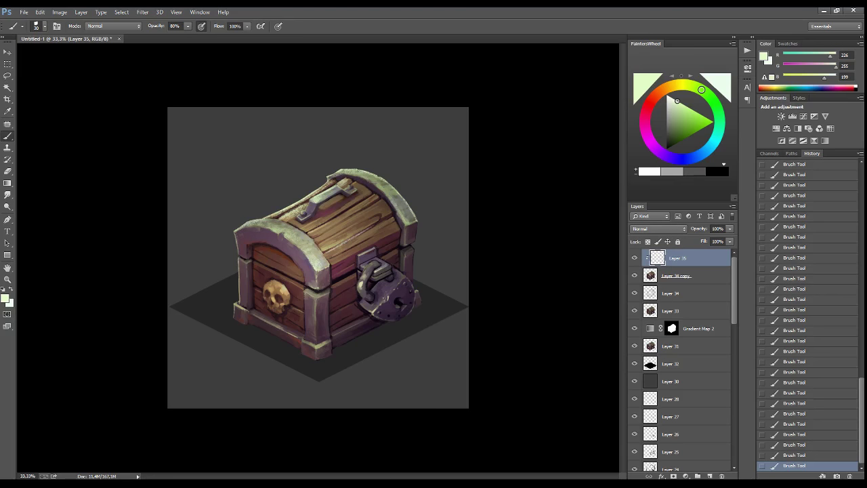
pyautogui.hotkey('ctrl', 'alt', 'z')
pyautogui.hotkey('ctrl', 'alt', 'z')
pyautogui.hotkey('shift', 'ctrl', 'z')
pyautogui.hotkey('shift', 'ctrl', 'z')
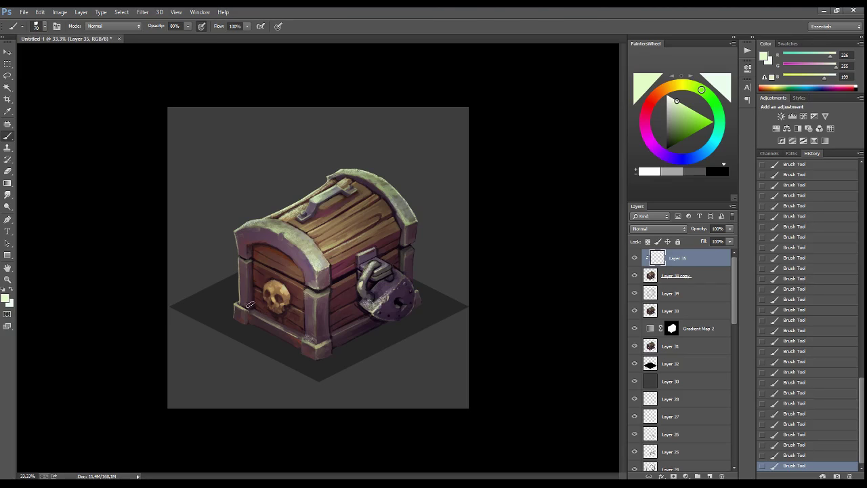
pyautogui.hotkey('ctrl', 'alt', 'z')
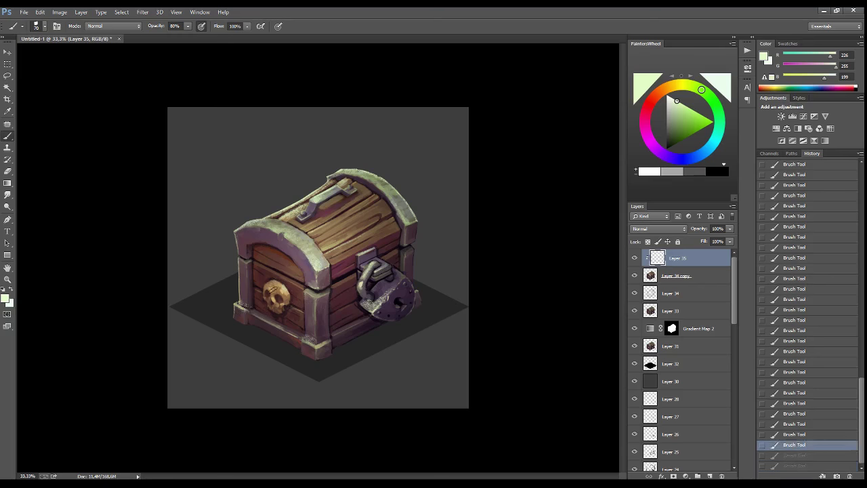
pyautogui.hotkey('shift', 'ctrl', 'z')
pyautogui.hotkey('ctrl', 'alt', 'z')
pyautogui.hotkey('shift', 'ctrl', 'z')
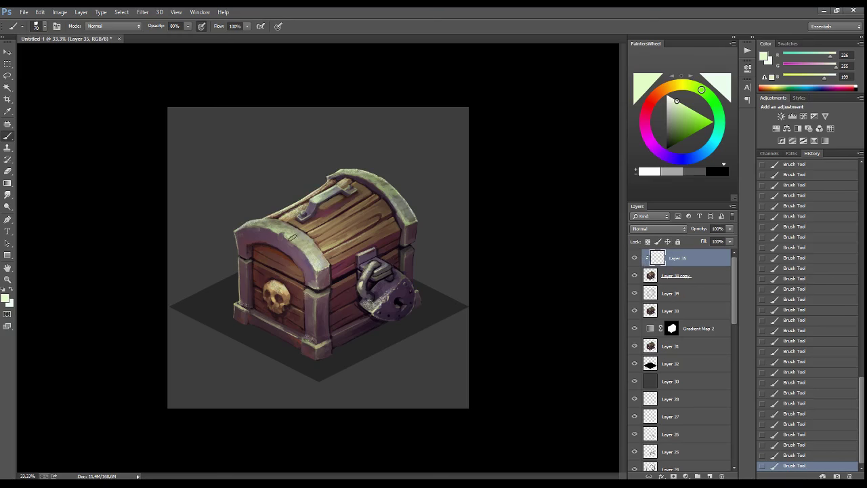
pyautogui.hotkey('shift', 'ctrl', 'z')
pyautogui.moveTo(728, 236); pyautogui.dragTo(706, 239)
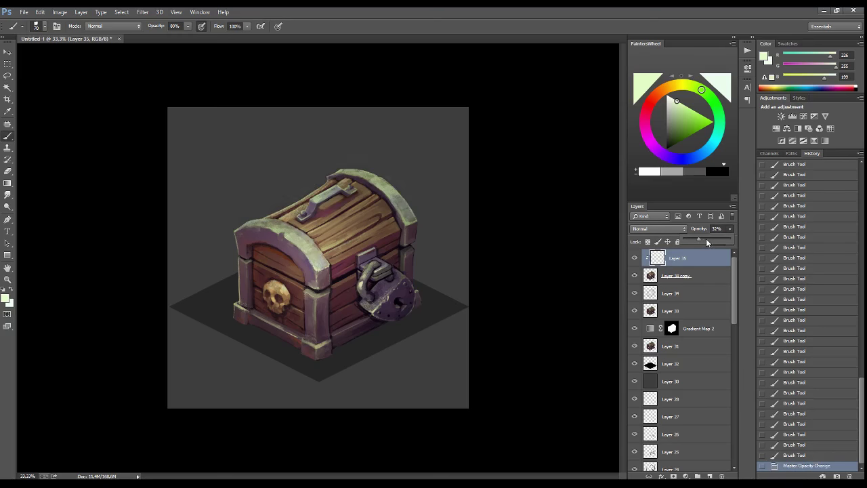
# - Add a Selective Color layer masked to the chest, adjusting Neutrals' Cyan, Magenta and Yellow sliders
pyautogui.keyDown('ctrl'); pyautogui.click(650, 275); pyautogui.keyUp('ctrl')
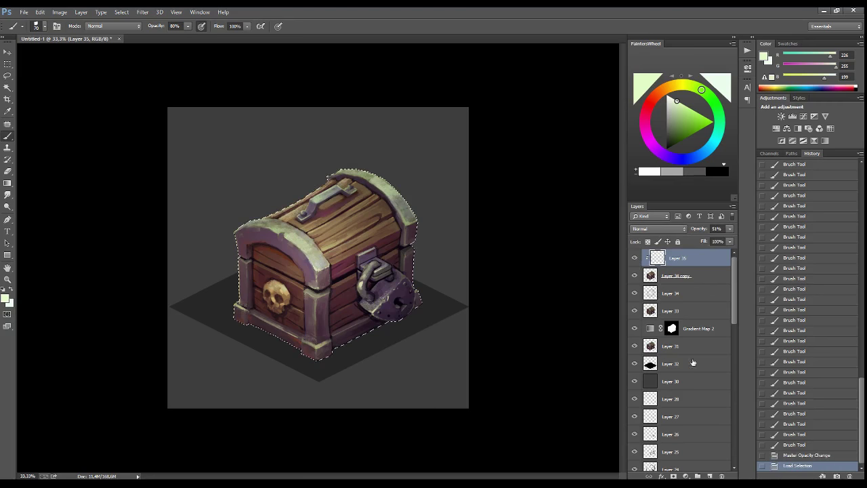
pyautogui.click(686, 476)
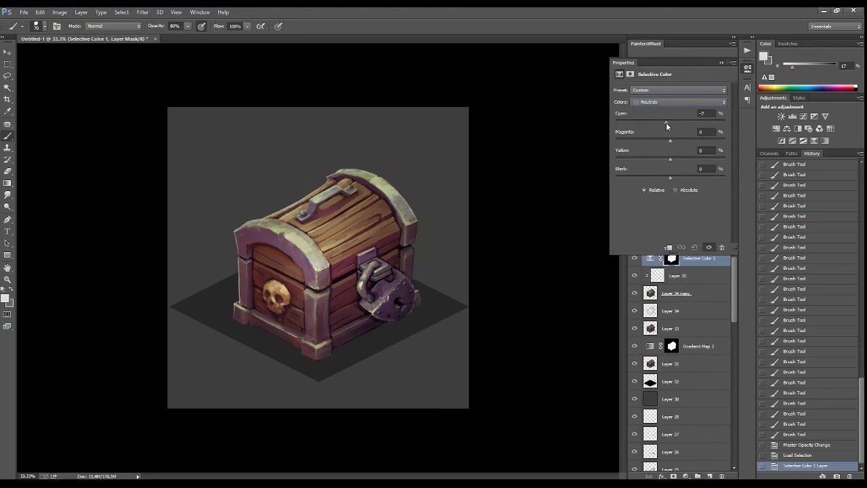
pyautogui.click(666, 122)
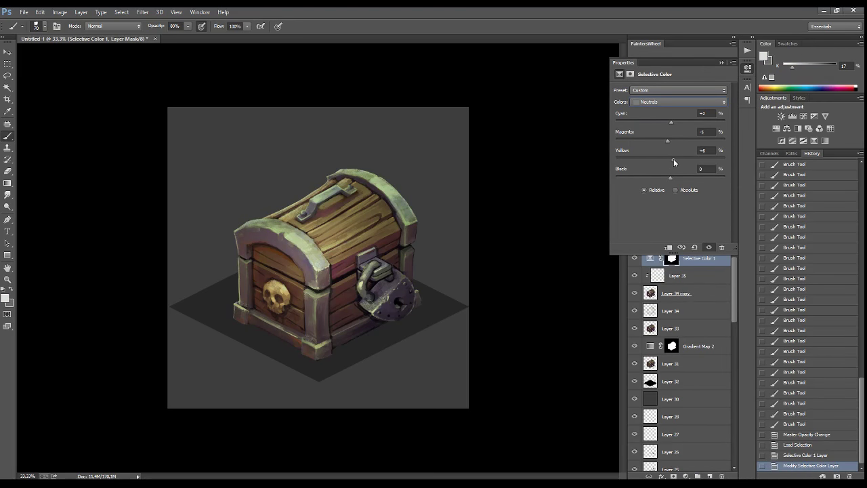
pyautogui.moveTo(674, 160); pyautogui.dragTo(671, 159)
pyautogui.moveTo(670, 141)
pyautogui.mouseDown()
pyautogui.moveTo(662, 142)
pyautogui.moveTo(670, 160)
pyautogui.mouseUp()
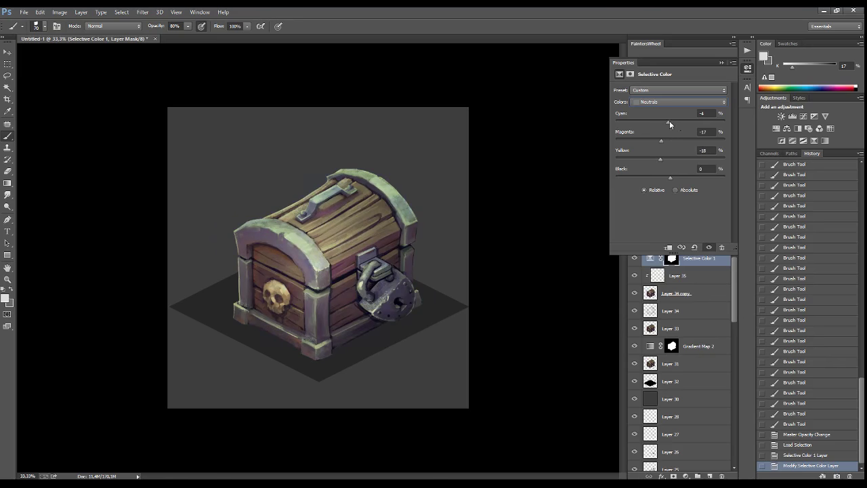
pyautogui.moveTo(669, 120)
pyautogui.mouseDown()
pyautogui.moveTo(663, 141)
pyautogui.moveTo(674, 161)
pyautogui.mouseUp()
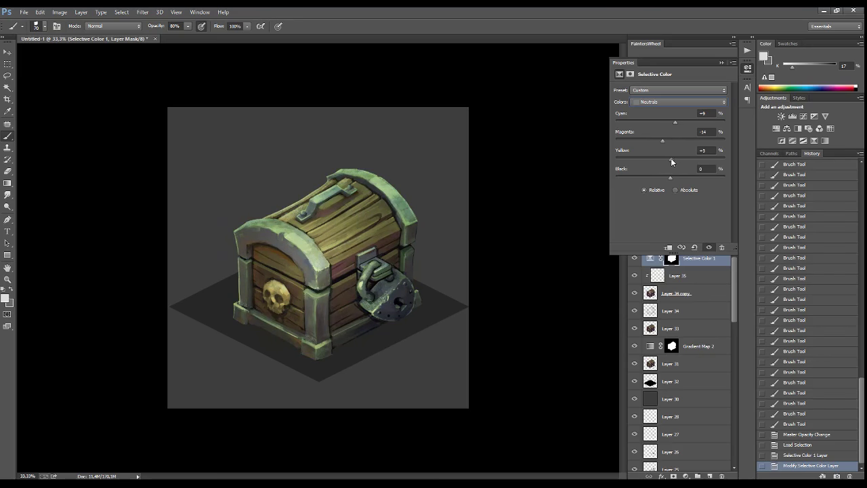
pyautogui.click(748, 68)
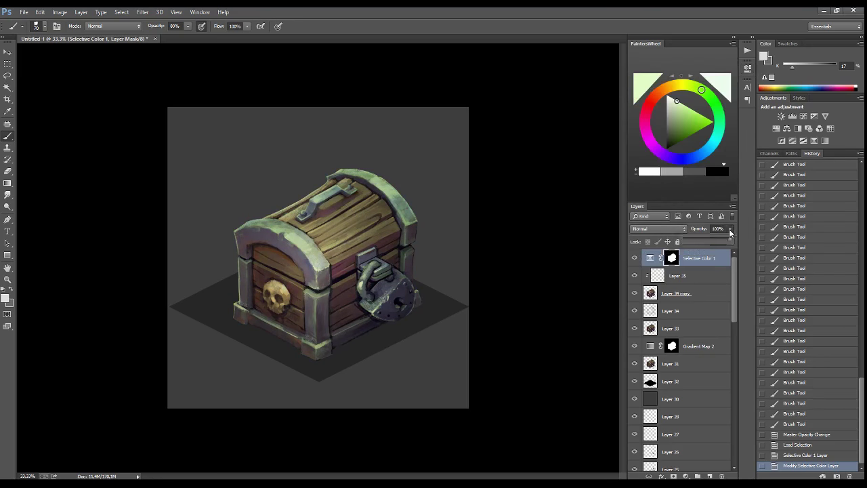
# - Add a new layer, paint brown strokes across the lid, and set it to Overlay
pyautogui.hotkey('ctrl', 'shift', 'alt', 'n')
pyautogui.keyDown('alt'); pyautogui.click(375, 215); pyautogui.keyUp('alt')
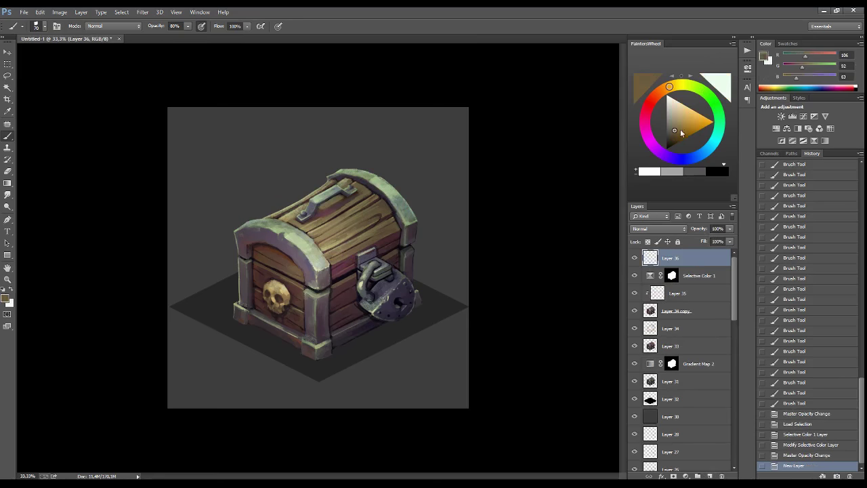
pyautogui.moveTo(349, 224)
pyautogui.mouseDown()
pyautogui.moveTo(318, 251)
pyautogui.moveTo(381, 207)
pyautogui.mouseUp()
pyautogui.click(658, 229)
pyautogui.click(650, 346)
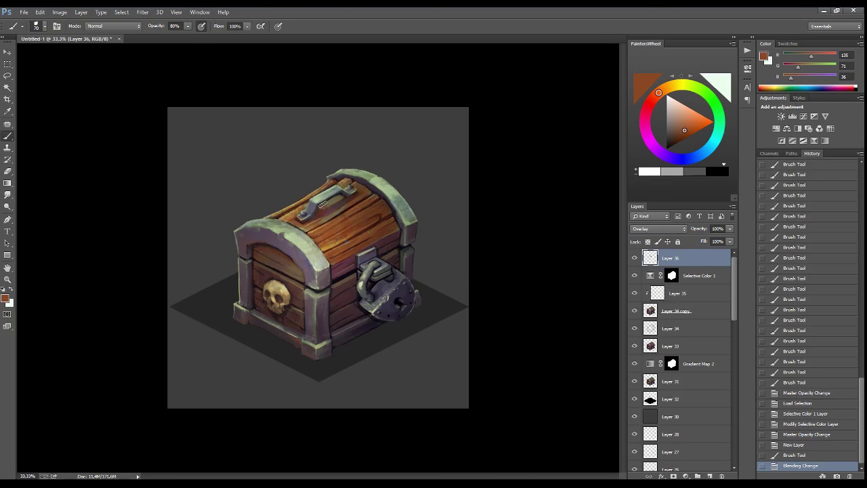
# - Paint warm orange highlights over the lid and purple accents near the padlock
pyautogui.moveTo(387, 225); pyautogui.dragTo(364, 307)
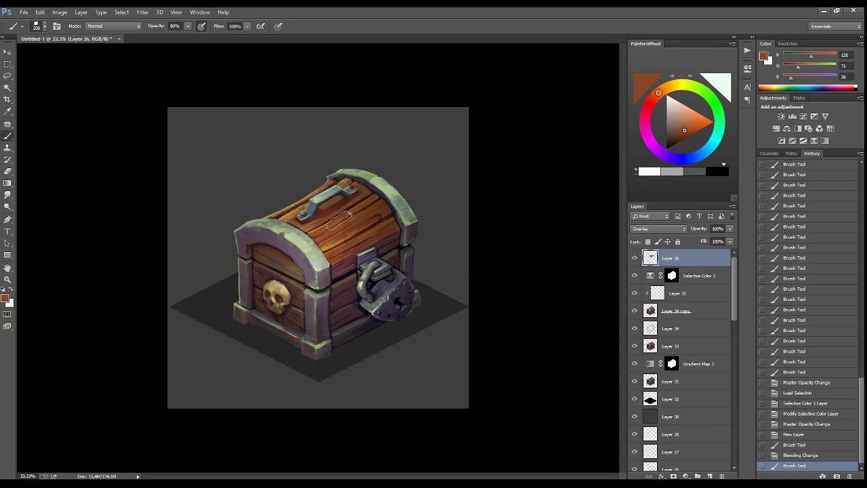
pyautogui.press('[')
pyautogui.moveTo(339, 220)
pyautogui.mouseDown()
pyautogui.moveTo(352, 263)
pyautogui.moveTo(349, 298)
pyautogui.mouseUp()
pyautogui.click(645, 120)
pyautogui.moveTo(339, 284); pyautogui.dragTo(350, 302)
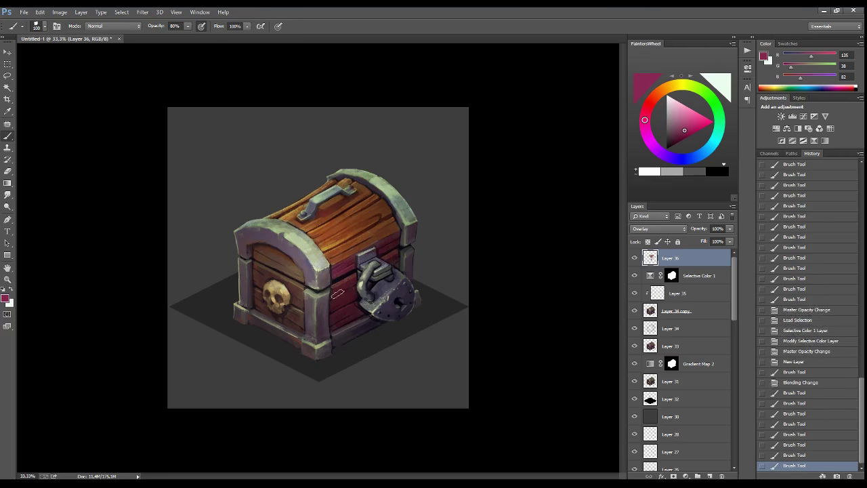
# - Add pale green highlights on the chest front and pillar, set opacity to 53%, and add another layer
pyautogui.click(705, 119)
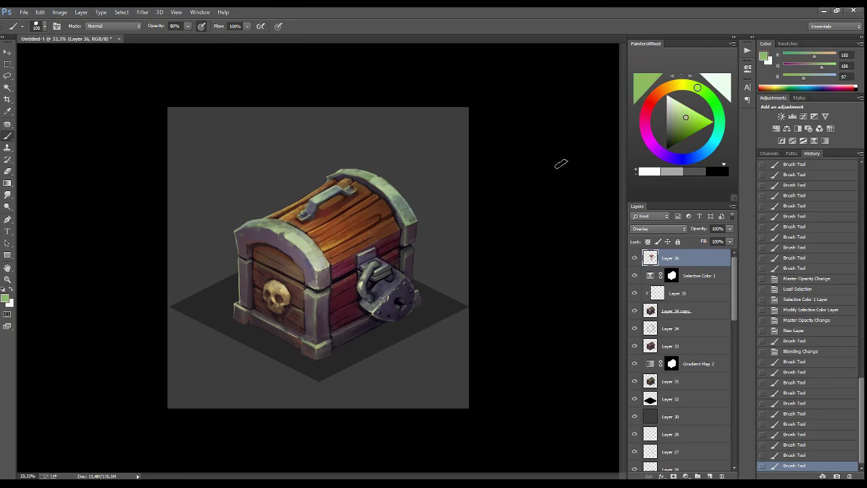
pyautogui.moveTo(295, 276); pyautogui.dragTo(264, 262)
pyautogui.moveTo(313, 325)
pyautogui.mouseDown()
pyautogui.moveTo(300, 252)
pyautogui.moveTo(345, 217)
pyautogui.mouseUp()
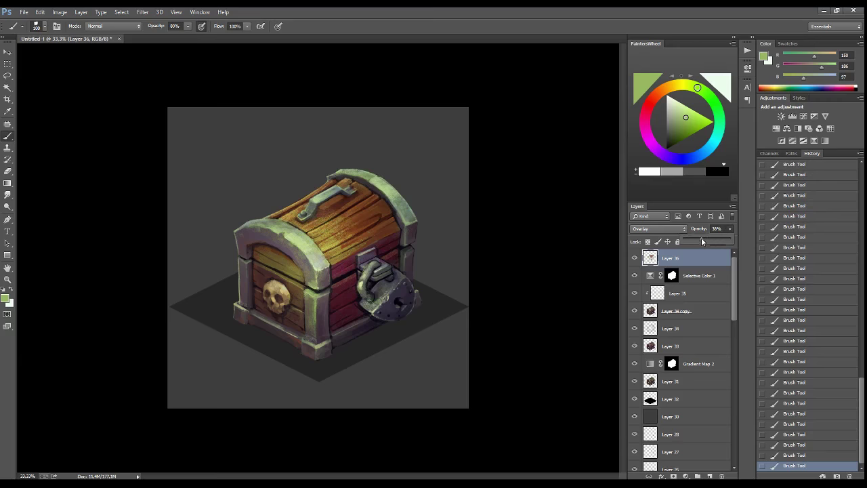
pyautogui.moveTo(701, 241); pyautogui.dragTo(709, 242)
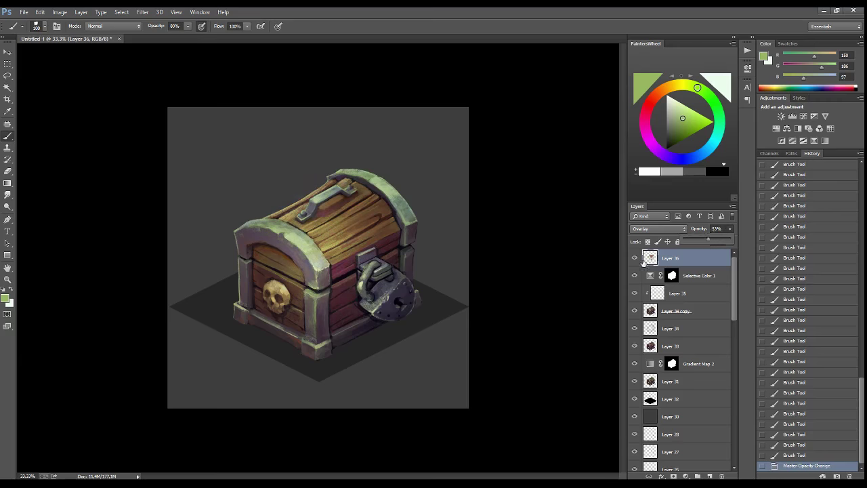
pyautogui.click(710, 475)
# - Paint a dark-red patch under the chest with a soft brush and move its layer beneath the chest
pyautogui.rightClick(386, 177)
pyautogui.moveTo(647, 245); pyautogui.dragTo(649, 270)
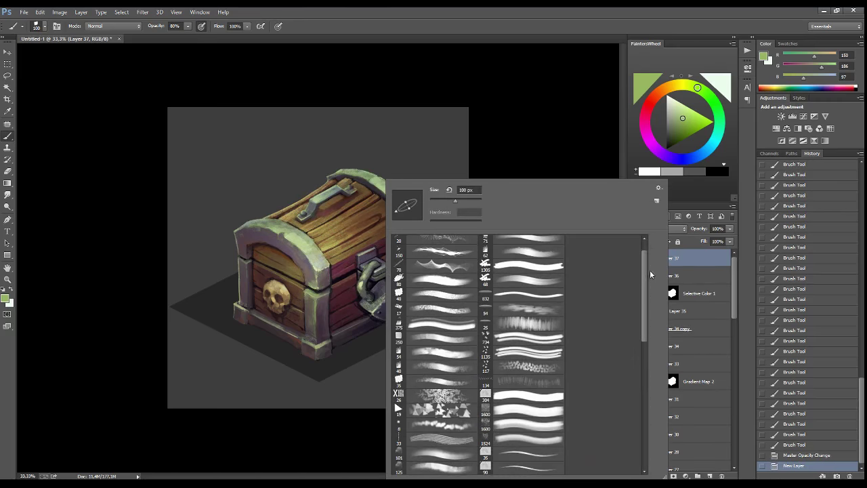
pyautogui.click(492, 184)
pyautogui.keyDown('alt'); pyautogui.click(343, 300); pyautogui.keyUp('alt')
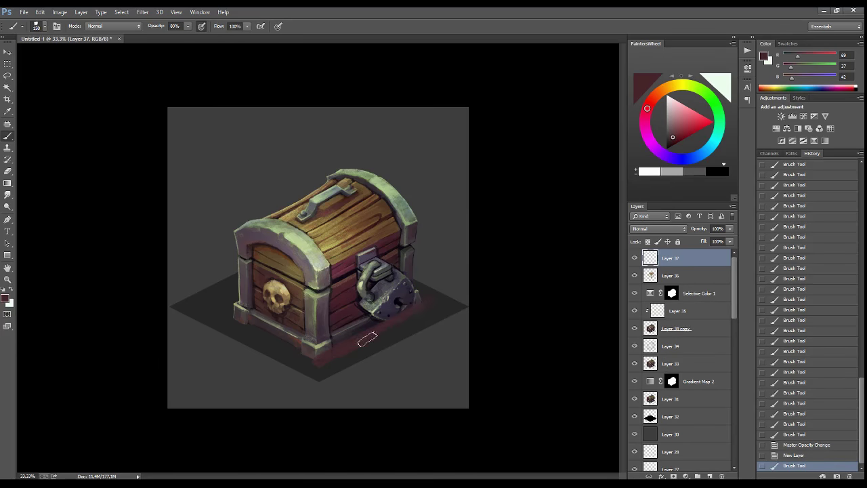
pyautogui.moveTo(325, 359)
pyautogui.mouseDown()
pyautogui.moveTo(417, 298)
pyautogui.moveTo(227, 311)
pyautogui.mouseUp()
pyautogui.moveTo(248, 274); pyautogui.dragTo(204, 306)
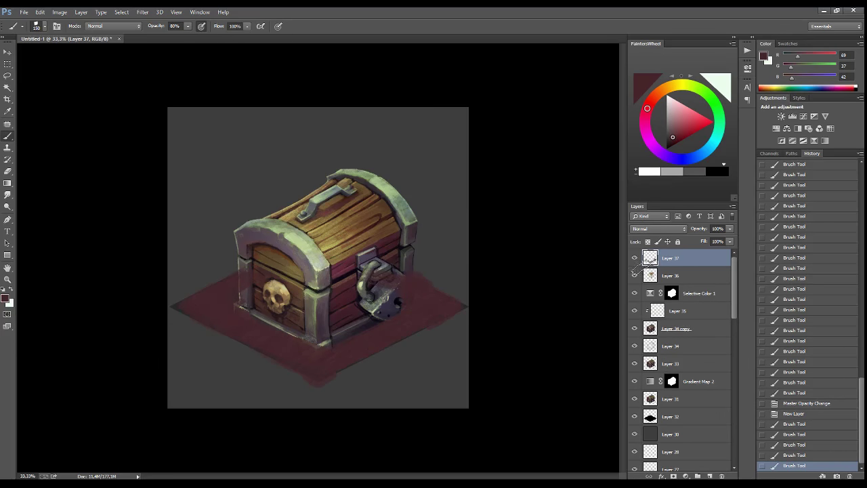
pyautogui.moveTo(670, 258); pyautogui.dragTo(674, 407)
# - Paint darker red strokes at the chest base on a new layer and merge them into the ground
pyautogui.keyDown('alt'); pyautogui.click(400, 342); pyautogui.keyUp('alt')
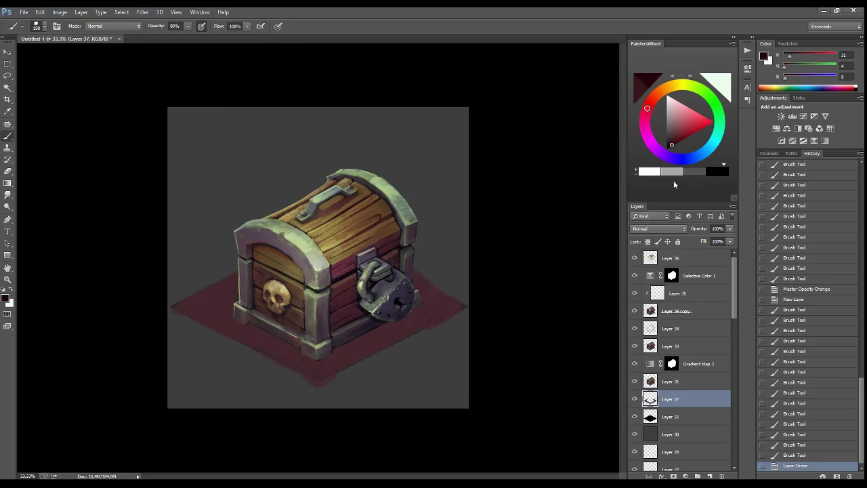
pyautogui.hotkey('ctrl', 'shift', 'alt', 'n')
pyautogui.moveTo(387, 326)
pyautogui.mouseDown()
pyautogui.moveTo(318, 359)
pyautogui.moveTo(427, 298)
pyautogui.mouseUp()
pyautogui.moveTo(243, 287)
pyautogui.mouseDown()
pyautogui.moveTo(269, 336)
pyautogui.moveTo(291, 342)
pyautogui.mouseUp()
pyautogui.moveTo(487, 288); pyautogui.dragTo(437, 248)
pyautogui.hotkey('ctrl', 'e')
# - Shift the ground patch's hue toward brown with Hue/Saturation at about +33
pyautogui.click(59, 12)
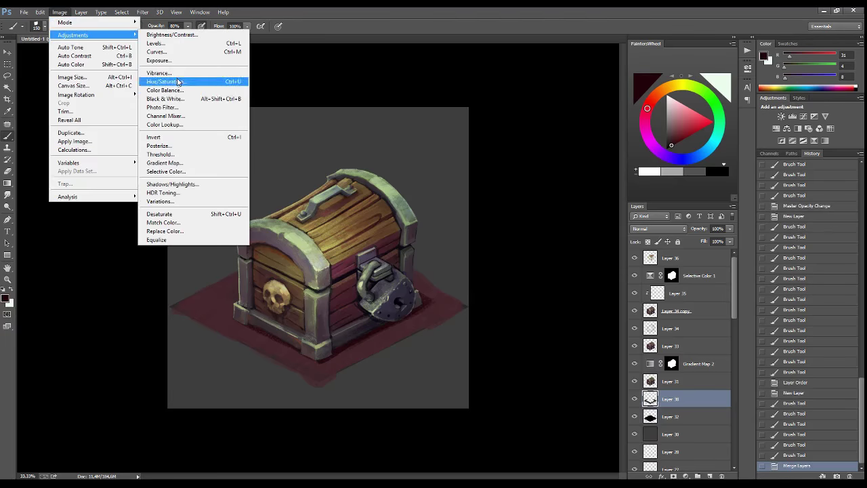
pyautogui.click(170, 79)
pyautogui.moveTo(649, 395); pyautogui.dragTo(663, 418)
pyautogui.moveTo(655, 395); pyautogui.dragTo(666, 395)
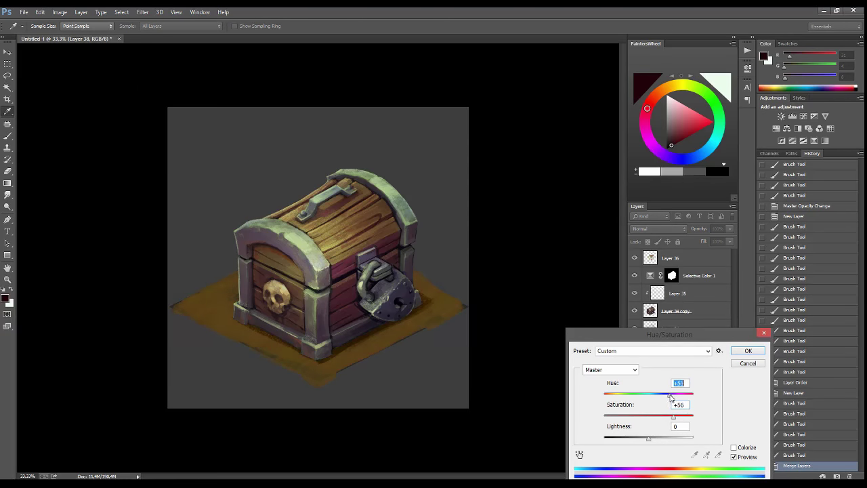
pyautogui.press('Return')
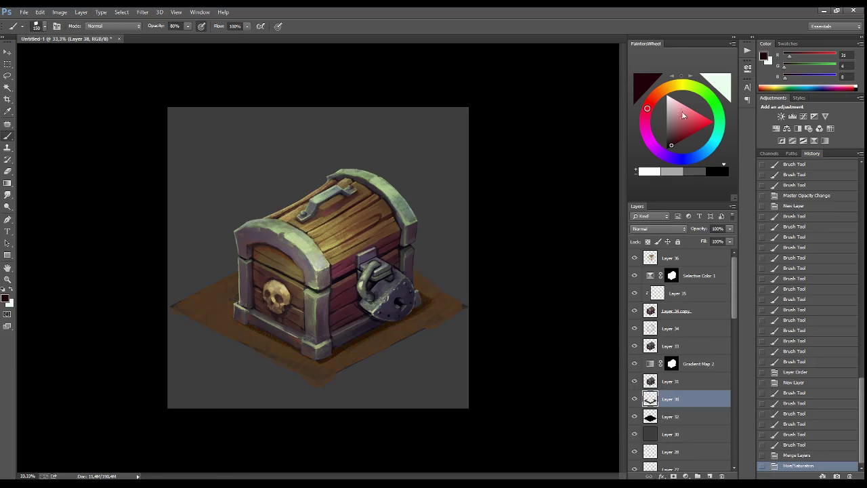
# - Add a new layer and dab a small orange mark near the chest
pyautogui.keyDown('alt'); pyautogui.click(224, 313); pyautogui.keyUp('alt')
pyautogui.hotkey('ctrl', 'shift', 'alt', 'n')
pyautogui.click(224, 313)
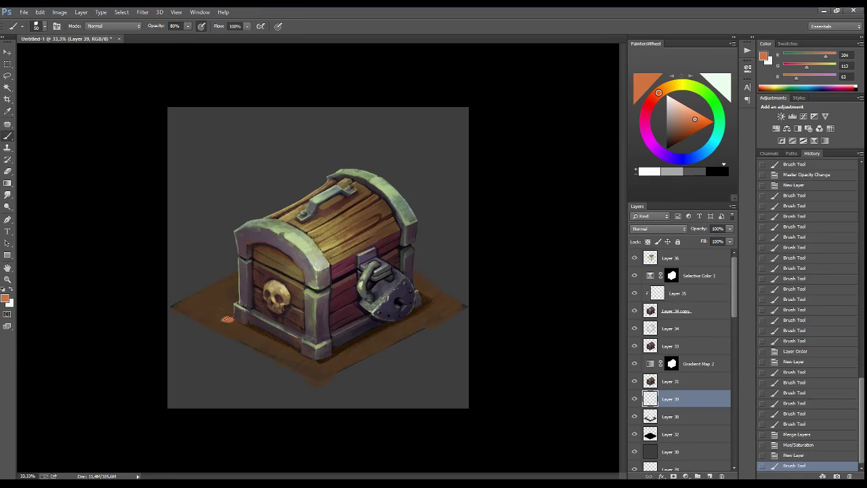
# - Paint soft brown strokes across the floor left, front and right of the chest
pyautogui.keyDown('alt'); pyautogui.click(228, 319); pyautogui.keyUp('alt')
pyautogui.moveTo(228, 319)
pyautogui.mouseDown()
pyautogui.moveTo(211, 313)
pyautogui.moveTo(238, 305)
pyautogui.moveTo(177, 311)
pyautogui.mouseUp()
pyautogui.moveTo(224, 281)
pyautogui.mouseDown()
pyautogui.moveTo(247, 342)
pyautogui.moveTo(307, 379)
pyautogui.moveTo(380, 352)
pyautogui.mouseUp()
pyautogui.moveTo(414, 266); pyautogui.dragTo(448, 298)
# - Blend orange-brown strokes into the ground patch in front of and beside the chest
pyautogui.keyDown('alt'); pyautogui.click(416, 395); pyautogui.keyUp('alt')
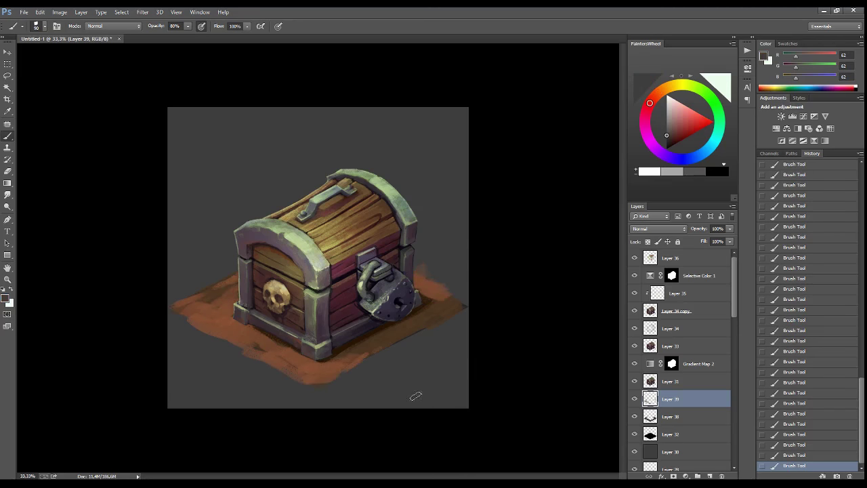
pyautogui.keyDown('alt'); pyautogui.click(368, 341); pyautogui.keyUp('alt')
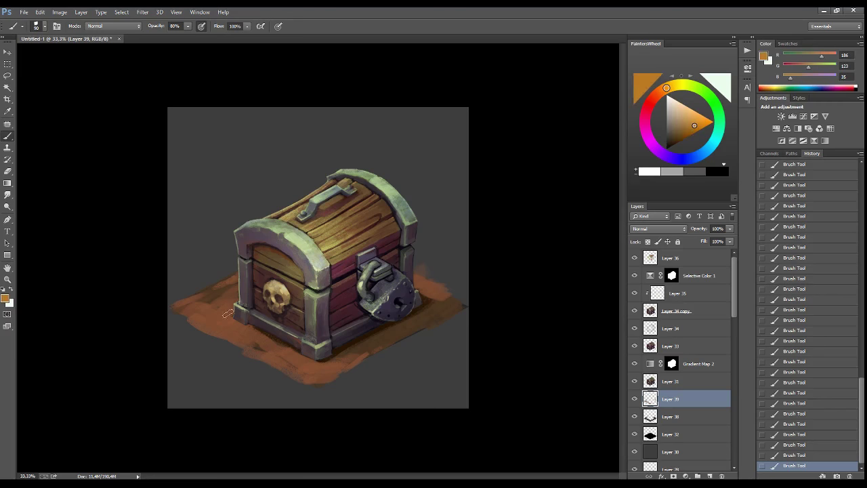
pyautogui.moveTo(231, 328); pyautogui.dragTo(272, 342)
pyautogui.moveTo(230, 284); pyautogui.dragTo(271, 349)
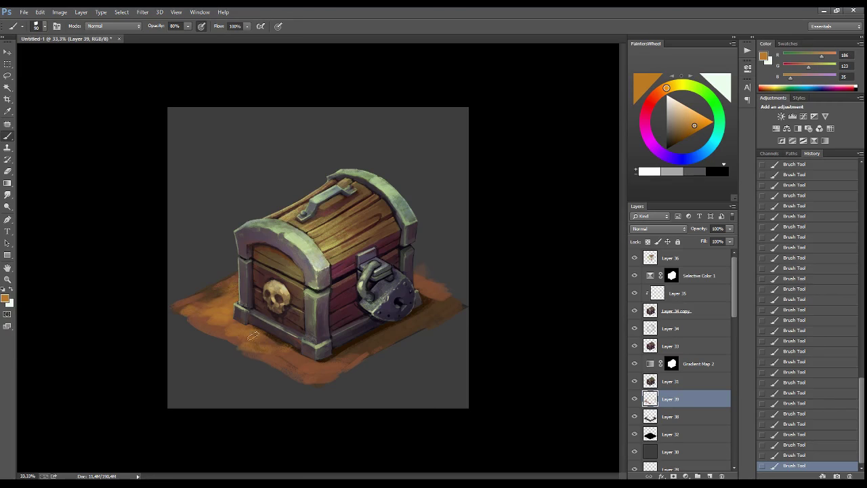
pyautogui.moveTo(415, 275); pyautogui.dragTo(449, 307)
# - Try blue-violet, dark mauve, dark brown and orange paint colours, then select the whole canvas
pyautogui.moveTo(668, 93); pyautogui.dragTo(656, 158)
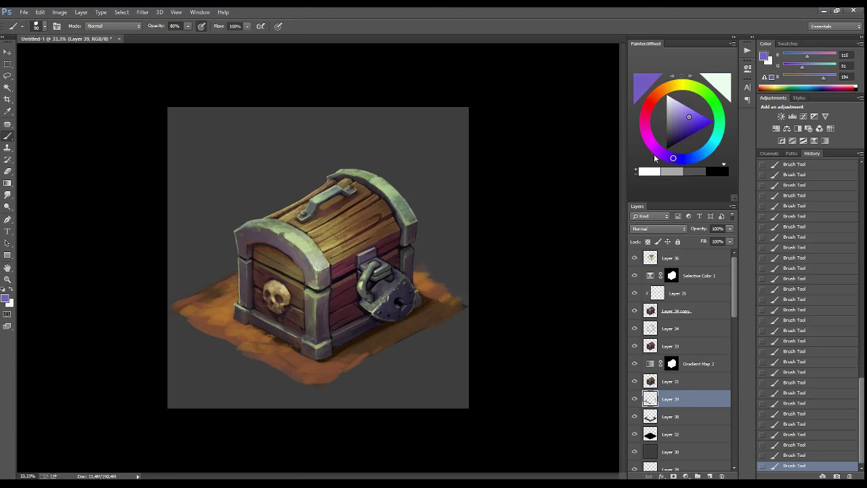
pyautogui.keyDown('alt'); pyautogui.click(352, 347); pyautogui.keyUp('alt')
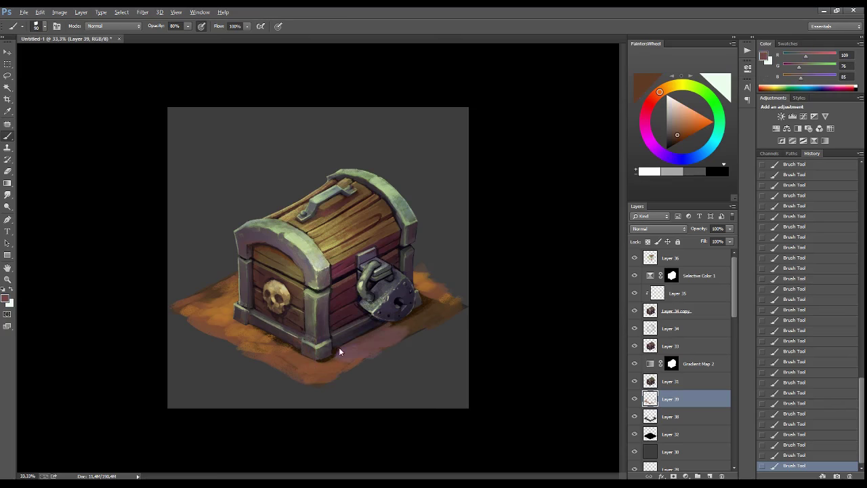
pyautogui.keyDown('alt'); pyautogui.click(429, 292); pyautogui.keyUp('alt')
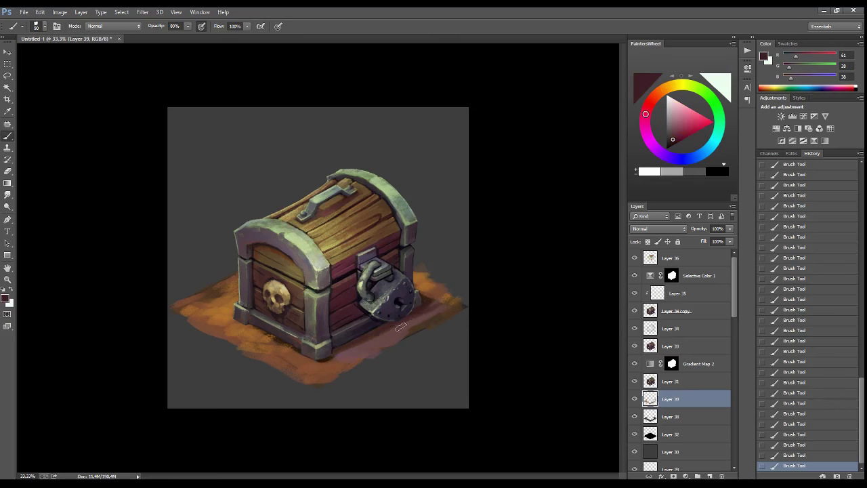
pyautogui.keyDown('alt'); pyautogui.click(369, 348); pyautogui.keyUp('alt')
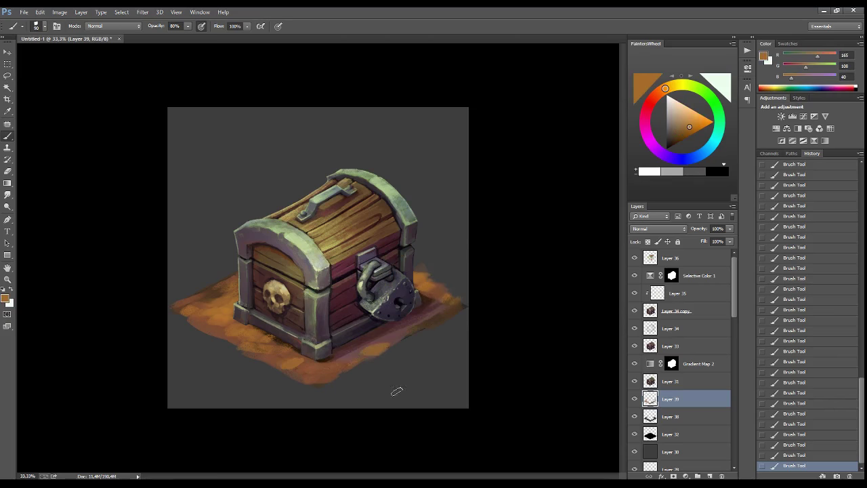
pyautogui.hotkey('ctrl', 'a')
# - Paste a merged copy of all visible layers and add an empty layer for details
pyautogui.hotkey('ctrl', 'shift', 'c')
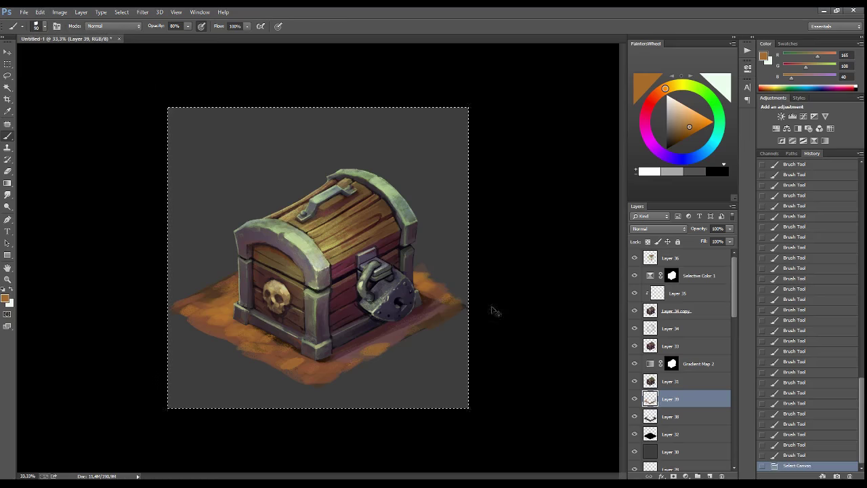
pyautogui.hotkey('ctrl', 'v')
pyautogui.click(709, 476)
pyautogui.moveTo(307, 216)
pyautogui.mouseDown()
pyautogui.moveTo(406, 217)
pyautogui.moveTo(413, 268)
pyautogui.mouseUp()
# - Choose a detail brush and paint brown strokes across the chest lid
pyautogui.rightClick(465, 288)
pyautogui.scroll(-2, 466, 288)
pyautogui.doubleClick(474, 285)
pyautogui.keyDown('alt'); pyautogui.click(482, 220); pyautogui.keyUp('alt')
pyautogui.moveTo(474, 203)
pyautogui.mouseDown()
pyautogui.moveTo(366, 284)
pyautogui.moveTo(413, 268)
pyautogui.moveTo(336, 298)
pyautogui.mouseUp()
pyautogui.press('[')
# - Paint light yellow and yellow-green highlights along the lid planks
pyautogui.keyDown('alt'); pyautogui.click(346, 281); pyautogui.keyUp('alt')
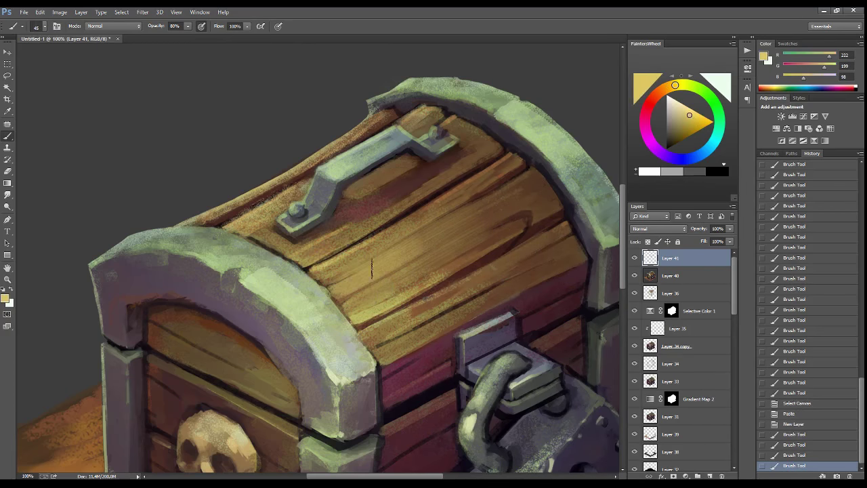
pyautogui.moveTo(432, 229); pyautogui.dragTo(349, 291)
pyautogui.moveTo(440, 248); pyautogui.dragTo(359, 305)
pyautogui.keyDown('alt'); pyautogui.click(406, 271); pyautogui.keyUp('alt')
pyautogui.moveTo(434, 200)
pyautogui.mouseDown()
pyautogui.moveTo(319, 281)
pyautogui.moveTo(339, 271)
pyautogui.mouseUp()
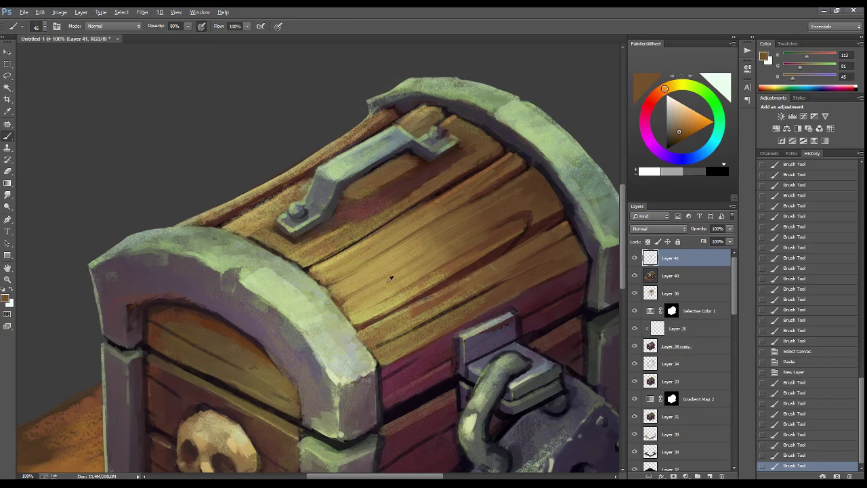
pyautogui.moveTo(529, 169); pyautogui.dragTo(467, 220)
pyautogui.moveTo(562, 135); pyautogui.dragTo(467, 231)
# - Add ochre grain and light strokes across the lid planks and its left edge
pyautogui.keyDown('alt'); pyautogui.click(414, 318); pyautogui.keyUp('alt')
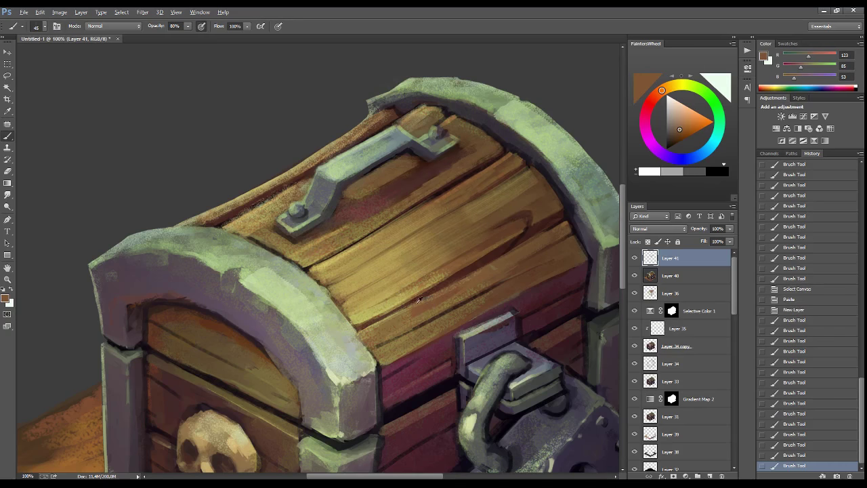
pyautogui.moveTo(498, 258); pyautogui.dragTo(446, 313)
pyautogui.moveTo(536, 264); pyautogui.dragTo(390, 342)
pyautogui.moveTo(491, 241); pyautogui.dragTo(420, 291)
pyautogui.moveTo(491, 146); pyautogui.dragTo(342, 241)
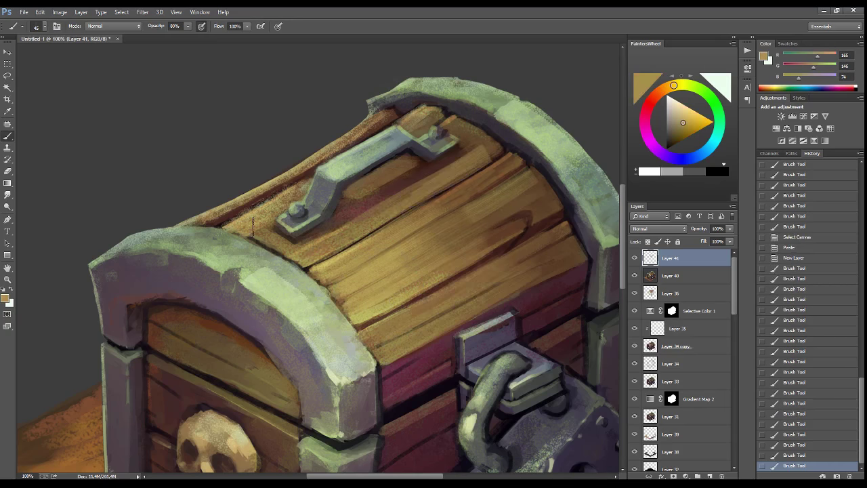
pyautogui.moveTo(312, 175); pyautogui.dragTo(247, 236)
pyautogui.moveTo(325, 159); pyautogui.dragTo(212, 228)
# - Brighten the lid handle and its bolts with light green
pyautogui.keyDown('alt'); pyautogui.click(339, 157); pyautogui.keyUp('alt')
pyautogui.moveTo(400, 136); pyautogui.dragTo(349, 170)
pyautogui.moveTo(315, 203); pyautogui.dragTo(285, 227)
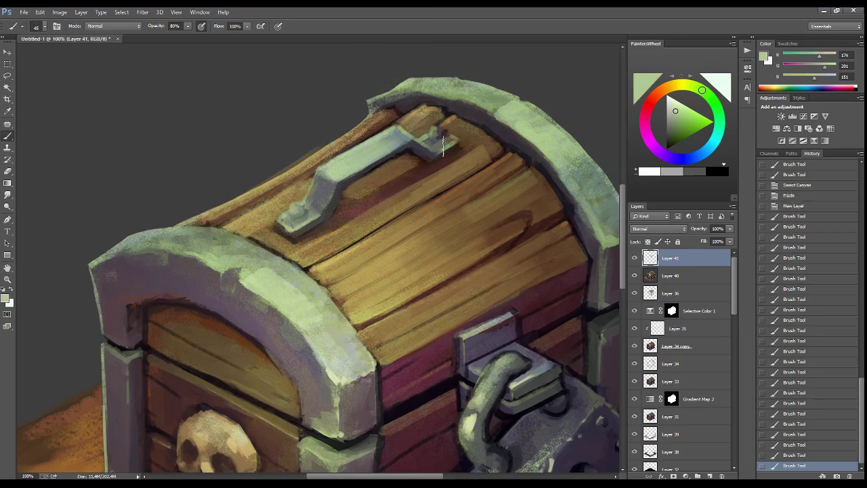
pyautogui.moveTo(447, 132); pyautogui.dragTo(431, 152)
pyautogui.moveTo(330, 384); pyautogui.dragTo(252, 286)
# - Add light strokes on the padlock and shade its body with dark purple
pyautogui.keyDown('alt'); pyautogui.click(406, 257); pyautogui.keyUp('alt')
pyautogui.moveTo(423, 247); pyautogui.dragTo(386, 318)
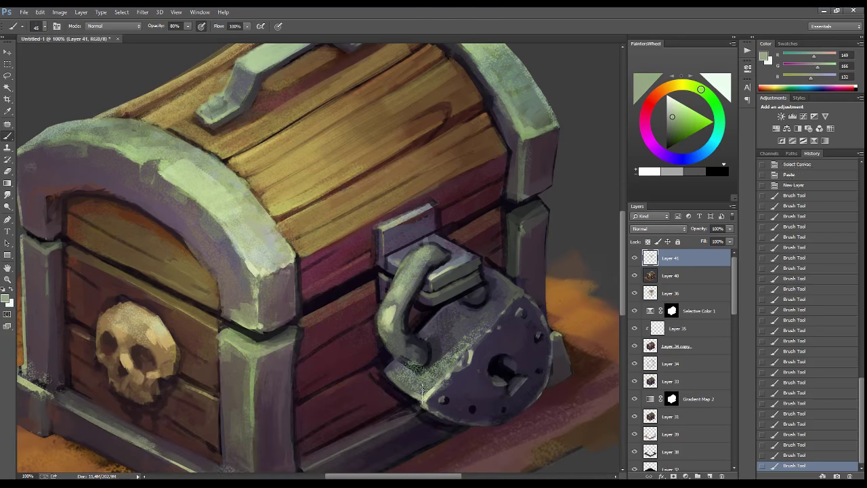
pyautogui.moveTo(474, 332)
pyautogui.mouseDown()
pyautogui.moveTo(417, 400)
pyautogui.moveTo(447, 345)
pyautogui.mouseUp()
pyautogui.moveTo(449, 388); pyautogui.dragTo(428, 408)
pyautogui.keyDown('alt'); pyautogui.click(501, 370); pyautogui.keyUp('alt')
pyautogui.moveTo(491, 346)
pyautogui.mouseDown()
pyautogui.moveTo(451, 412)
pyautogui.moveTo(446, 396)
pyautogui.mouseUp()
pyautogui.moveTo(475, 324); pyautogui.dragTo(433, 376)
pyautogui.keyDown('alt'); pyautogui.click(528, 132); pyautogui.keyUp('alt')
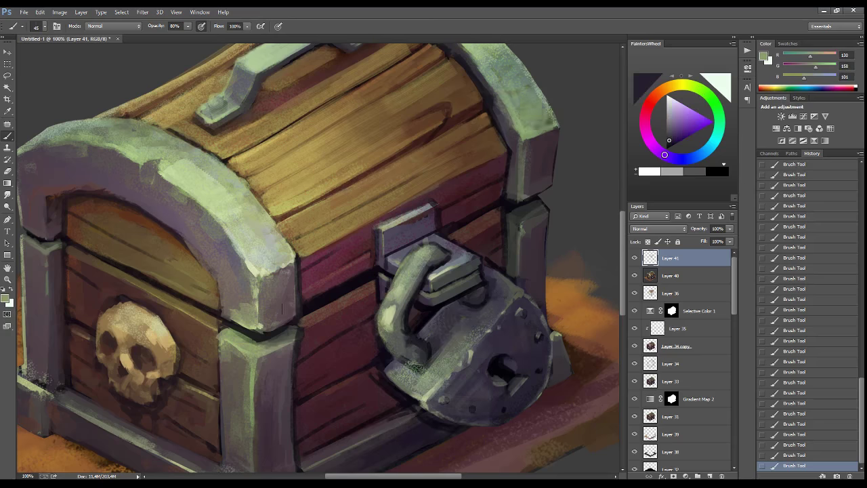
pyautogui.moveTo(396, 139)
pyautogui.mouseDown()
pyautogui.moveTo(444, 268)
pyautogui.moveTo(545, 51)
pyautogui.mouseUp()
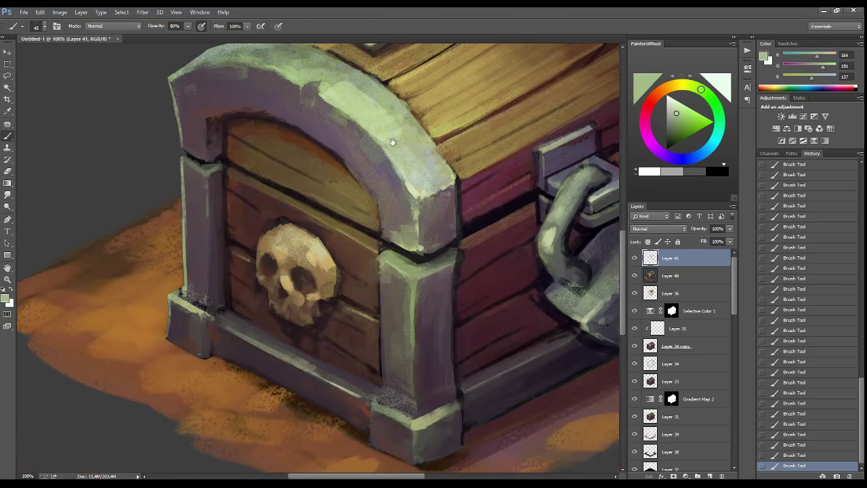
pyautogui.keyDown('alt'); pyautogui.click(210, 239); pyautogui.keyUp('alt')
# - Zoom out to the whole chest, erase a small stray mark, and add a new layer
pyautogui.click(9, 280)
pyautogui.keyDown('alt'); pyautogui.click(377, 233); pyautogui.keyUp('alt')
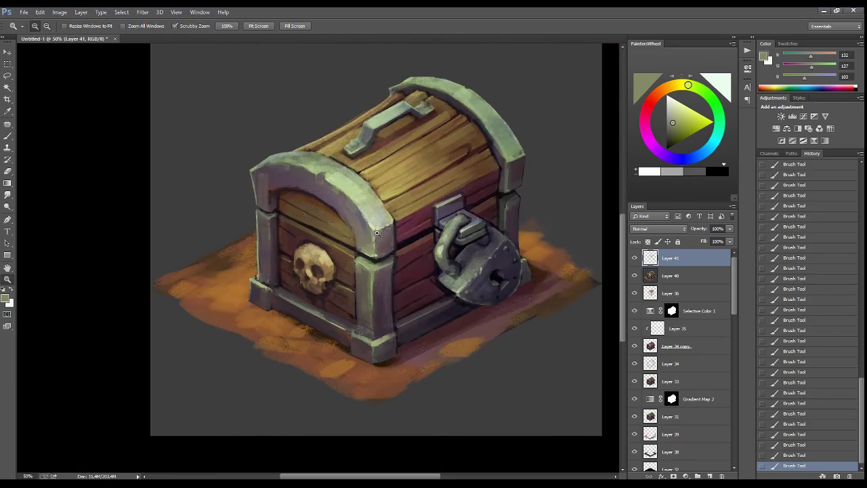
pyautogui.press('e')
pyautogui.moveTo(267, 176); pyautogui.dragTo(311, 317)
pyautogui.press('b')
pyautogui.click(710, 476)
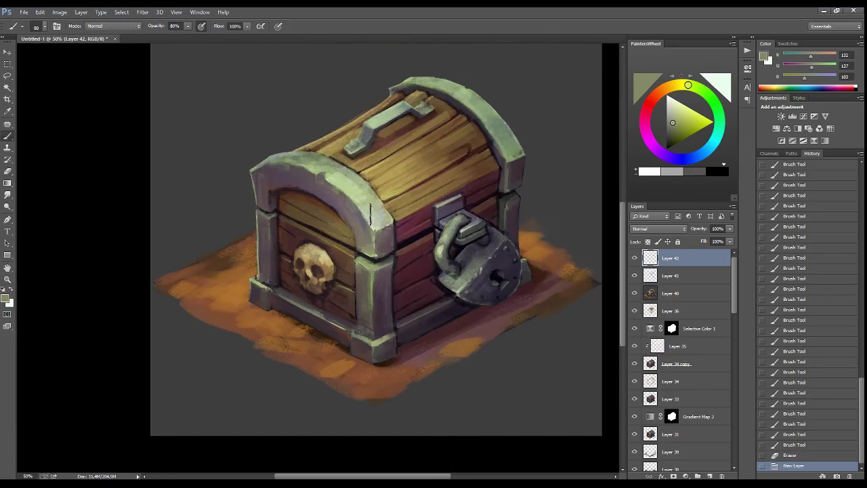
# - Paint pale yellow highlights on the lid with a smaller brush
pyautogui.moveTo(364, 181); pyautogui.dragTo(366, 244)
pyautogui.click(677, 100)
pyautogui.moveTo(355, 197); pyautogui.dragTo(352, 241)
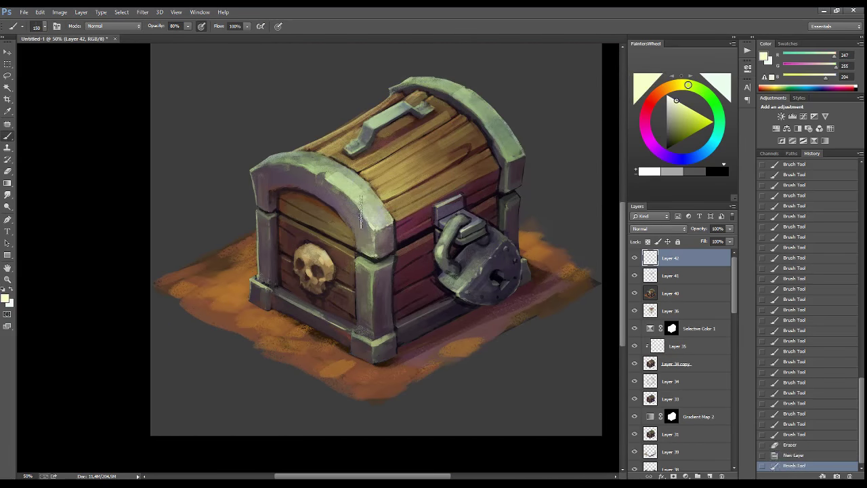
pyautogui.press('[')
pyautogui.press('[')
pyautogui.press('[')
pyautogui.moveTo(244, 165); pyautogui.dragTo(245, 200)
# - Paint pale rim light along the lid top, the chest's right edge and the padlock
pyautogui.moveTo(518, 146); pyautogui.dragTo(520, 173)
pyautogui.moveTo(454, 78); pyautogui.dragTo(468, 116)
pyautogui.moveTo(481, 149); pyautogui.dragTo(522, 186)
pyautogui.moveTo(488, 190); pyautogui.dragTo(518, 230)
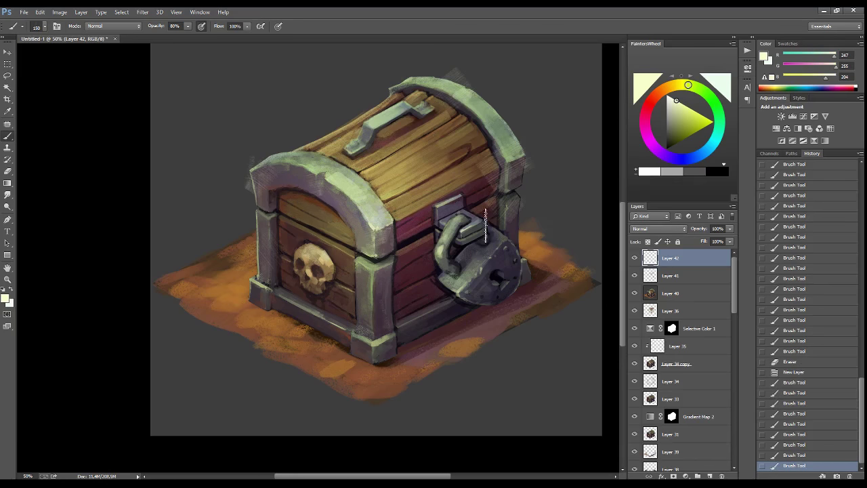
pyautogui.moveTo(453, 217); pyautogui.dragTo(495, 305)
pyautogui.moveTo(471, 257)
pyautogui.mouseDown()
pyautogui.moveTo(518, 309)
pyautogui.moveTo(505, 307)
pyautogui.mouseUp()
# - Erase excess highlight from the padlock and right edge, then add a new layer
pyautogui.press('e')
pyautogui.moveTo(472, 237); pyautogui.dragTo(475, 196)
pyautogui.moveTo(484, 159)
pyautogui.mouseDown()
pyautogui.moveTo(505, 217)
pyautogui.moveTo(494, 190)
pyautogui.mouseUp()
pyautogui.moveTo(502, 211); pyautogui.dragTo(507, 224)
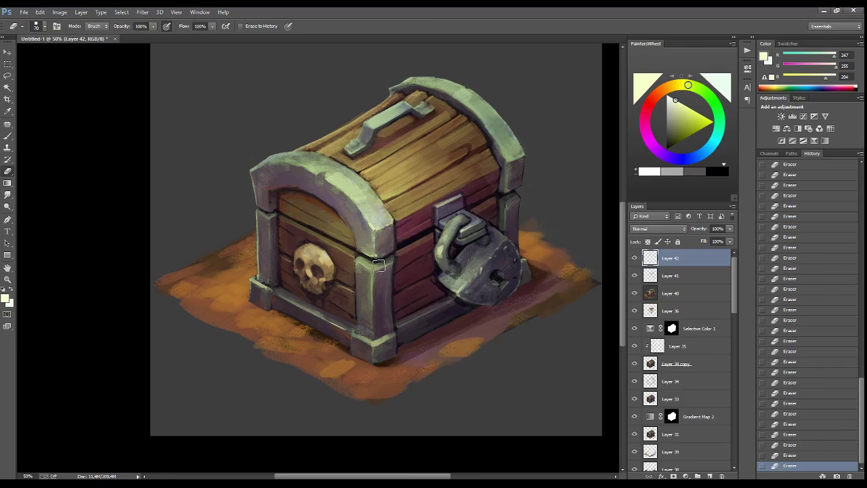
pyautogui.press('b')
pyautogui.click(710, 476)
# - Paint light strokes across the wooden lid and erase paint from its back edge
pyautogui.moveTo(460, 132); pyautogui.dragTo(399, 177)
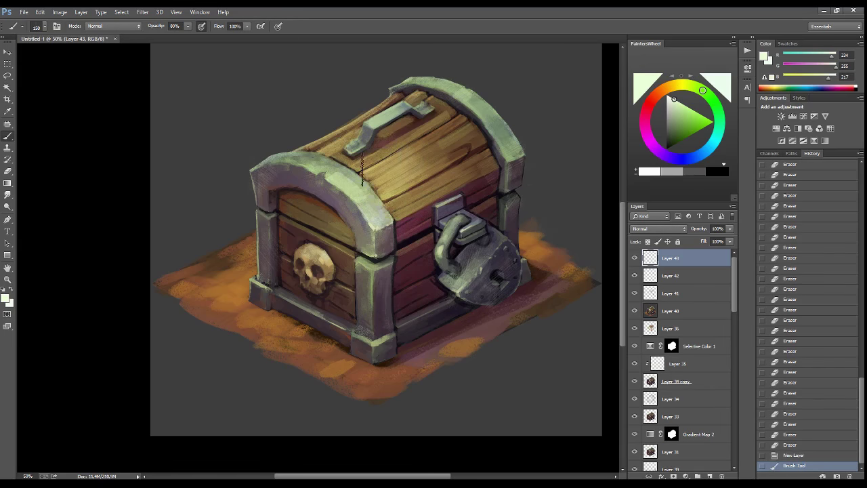
pyautogui.moveTo(366, 142); pyautogui.dragTo(431, 203)
pyautogui.moveTo(487, 118); pyautogui.dragTo(407, 177)
pyautogui.moveTo(327, 160); pyautogui.dragTo(420, 118)
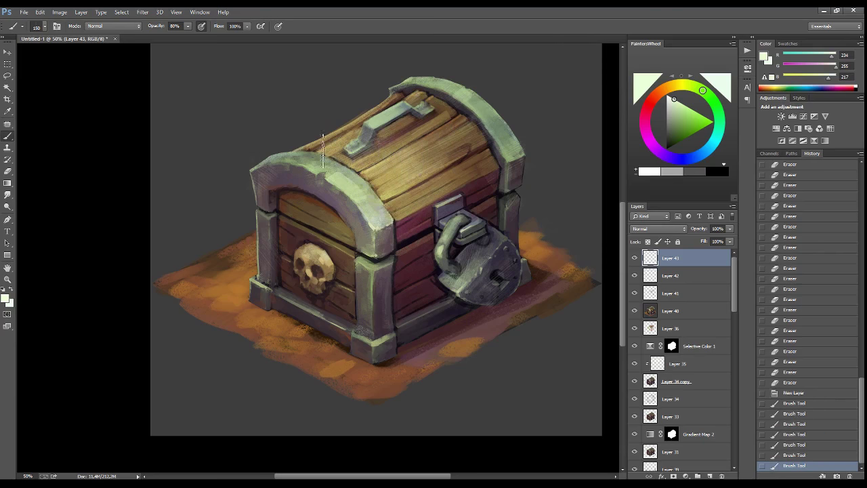
pyautogui.moveTo(298, 163); pyautogui.dragTo(372, 115)
pyautogui.press('e')
pyautogui.moveTo(288, 147)
pyautogui.mouseDown()
pyautogui.moveTo(393, 88)
pyautogui.moveTo(353, 142)
pyautogui.moveTo(332, 193)
pyautogui.mouseUp()
# - Paint dark red accents across the chest and a dark dab on the padlock
pyautogui.press('b')
pyautogui.keyDown('alt'); pyautogui.click(403, 255); pyautogui.keyUp('alt')
pyautogui.moveTo(403, 254)
pyautogui.mouseDown()
pyautogui.moveTo(469, 210)
pyautogui.moveTo(411, 242)
pyautogui.mouseUp()
pyautogui.moveTo(383, 289); pyautogui.dragTo(514, 174)
pyautogui.moveTo(420, 223); pyautogui.dragTo(474, 203)
pyautogui.moveTo(322, 349)
pyautogui.mouseDown()
pyautogui.moveTo(467, 271)
pyautogui.moveTo(481, 278)
pyautogui.moveTo(485, 254)
pyautogui.mouseUp()
pyautogui.keyDown('alt'); pyautogui.click(530, 158); pyautogui.keyUp('alt')
# - Add a new layer and paint light green highlights on the padlock
pyautogui.click(717, 476)
pyautogui.press('[')
pyautogui.press('[')
pyautogui.press('[')
pyautogui.moveTo(444, 285); pyautogui.dragTo(461, 271)
pyautogui.moveTo(460, 282)
pyautogui.mouseDown()
pyautogui.moveTo(468, 257)
pyautogui.moveTo(450, 234)
pyautogui.mouseUp()
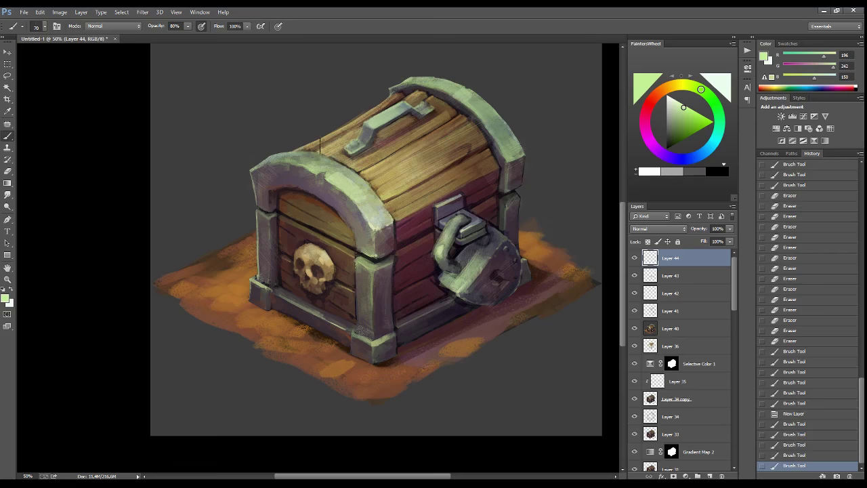
pyautogui.moveTo(376, 191); pyautogui.dragTo(359, 213)
pyautogui.moveTo(450, 175); pyautogui.dragTo(483, 212)
# - Highlight the lid handle and front lid arch in lighter green
pyautogui.click(676, 100)
pyautogui.moveTo(403, 166); pyautogui.dragTo(423, 148)
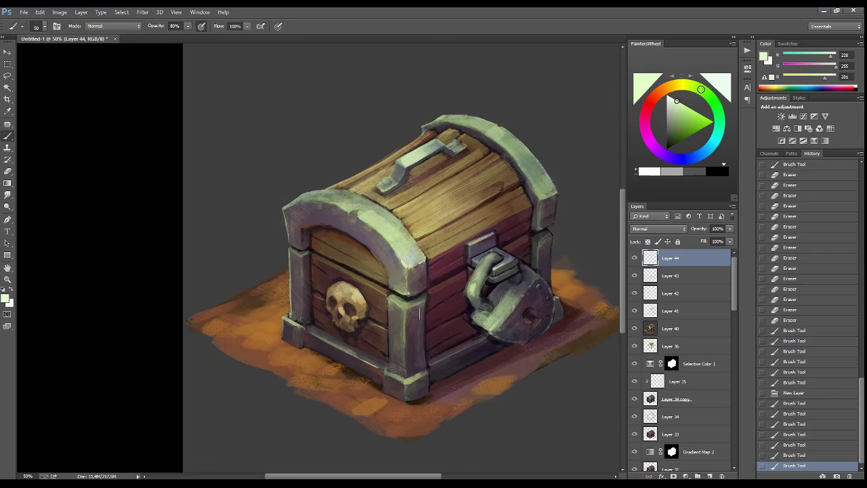
pyautogui.moveTo(425, 295); pyautogui.dragTo(442, 255)
pyautogui.moveTo(358, 160); pyautogui.dragTo(389, 173)
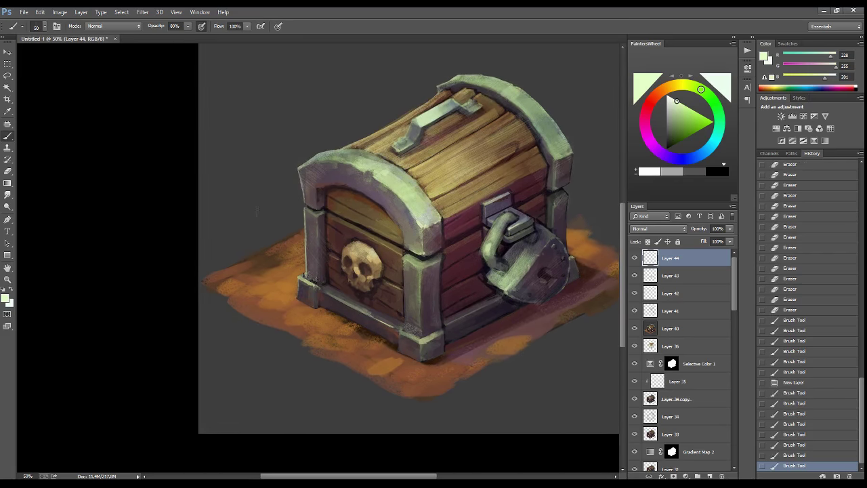
# - Load the chest's outline as a selection and paint light green rims along its edges
pyautogui.keyDown('ctrl'); pyautogui.click(650, 398); pyautogui.keyUp('ctrl')
pyautogui.moveTo(572, 274); pyautogui.dragTo(569, 217)
pyautogui.moveTo(302, 291); pyautogui.dragTo(301, 166)
pyautogui.moveTo(569, 265)
pyautogui.mouseDown()
pyautogui.moveTo(488, 78)
pyautogui.moveTo(572, 204)
pyautogui.mouseUp()
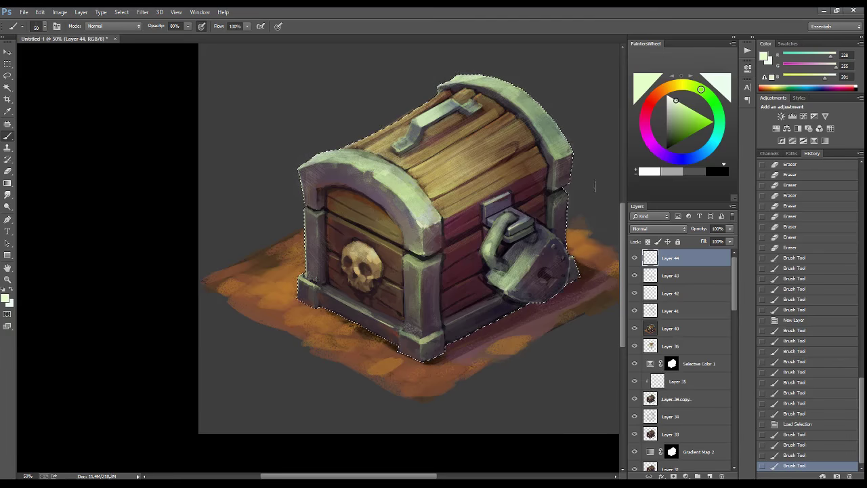
# - Lighten the chest's lower rims, then repaint the padlock on a new layer, darker below and lighter on top
pyautogui.moveTo(302, 176); pyautogui.dragTo(311, 305)
pyautogui.moveTo(508, 316); pyautogui.dragTo(420, 356)
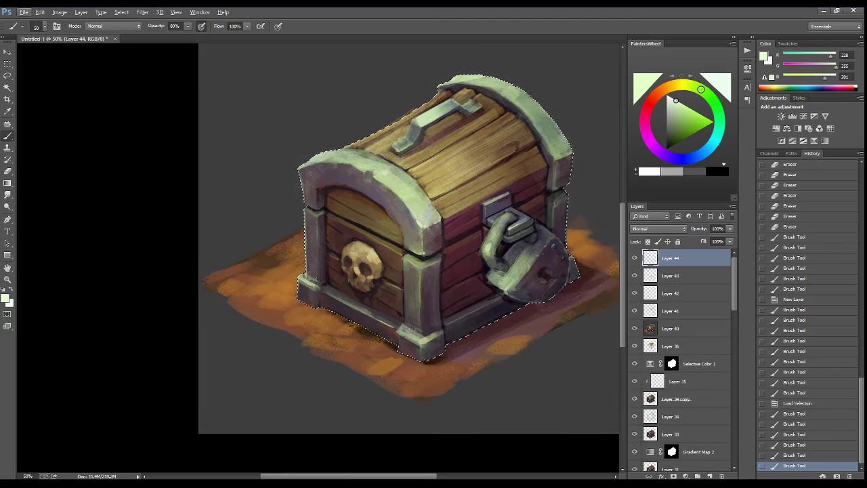
pyautogui.hotkey('ctrl', 'shift', 'alt', 'n')
pyautogui.moveTo(380, 224); pyautogui.dragTo(400, 232)
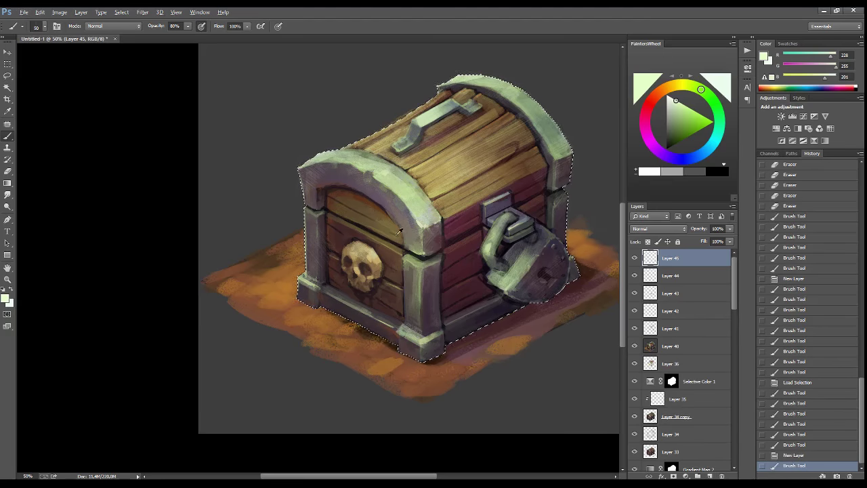
pyautogui.keyDown('alt'); pyautogui.click(460, 223); pyautogui.keyUp('alt')
pyautogui.moveTo(515, 237)
pyautogui.mouseDown()
pyautogui.moveTo(542, 285)
pyautogui.moveTo(528, 298)
pyautogui.mouseUp()
pyautogui.moveTo(501, 224)
pyautogui.mouseDown()
pyautogui.moveTo(482, 223)
pyautogui.moveTo(511, 220)
pyautogui.mouseUp()
pyautogui.moveTo(495, 213)
pyautogui.mouseDown()
pyautogui.moveTo(515, 207)
pyautogui.moveTo(508, 199)
pyautogui.mouseUp()
pyautogui.moveTo(498, 210)
pyautogui.mouseDown()
pyautogui.moveTo(512, 204)
pyautogui.moveTo(505, 198)
pyautogui.moveTo(522, 204)
pyautogui.mouseUp()
pyautogui.moveTo(515, 193); pyautogui.dragTo(527, 206)
pyautogui.moveTo(474, 242)
pyautogui.mouseDown()
pyautogui.moveTo(451, 260)
pyautogui.moveTo(468, 254)
pyautogui.mouseUp()
pyautogui.moveTo(488, 239); pyautogui.dragTo(486, 244)
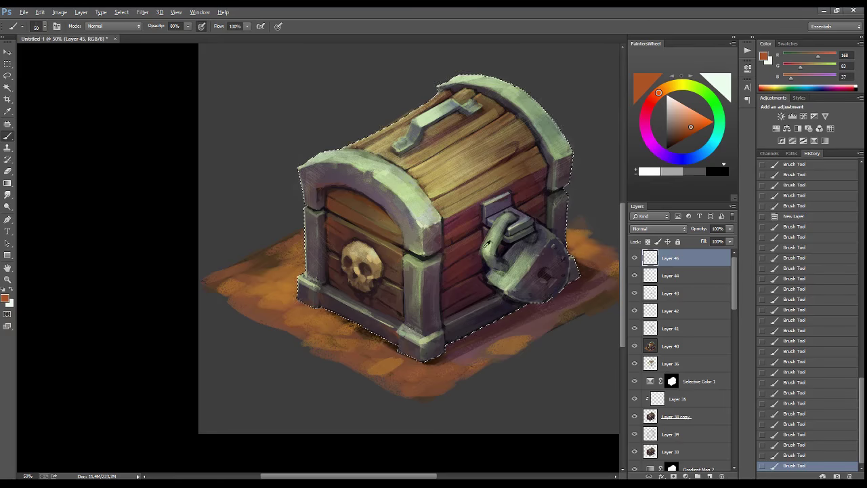
# - Reload the chest outline as a selection and paint dark brown strokes on a new shading layer
pyautogui.keyDown('alt'); pyautogui.click(484, 269); pyautogui.keyUp('alt')
pyautogui.keyDown('alt'); pyautogui.click(426, 341); pyautogui.keyUp('alt')
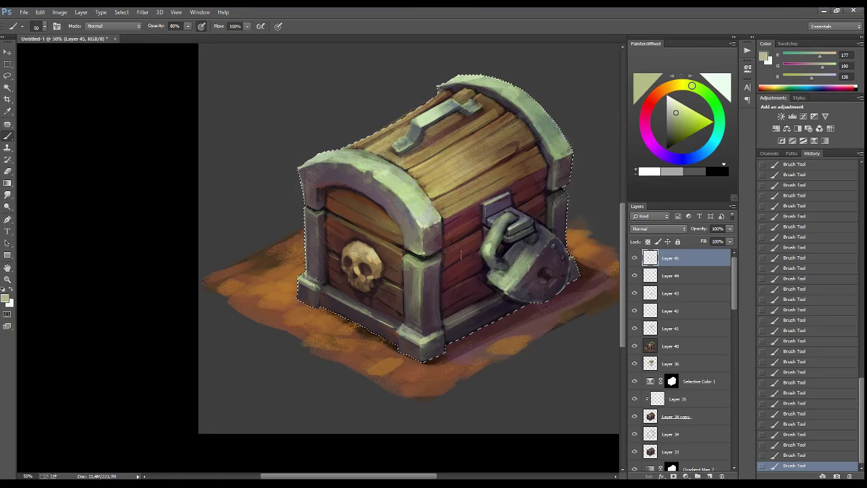
pyautogui.keyDown('ctrl'); pyautogui.click(651, 417); pyautogui.keyUp('ctrl')
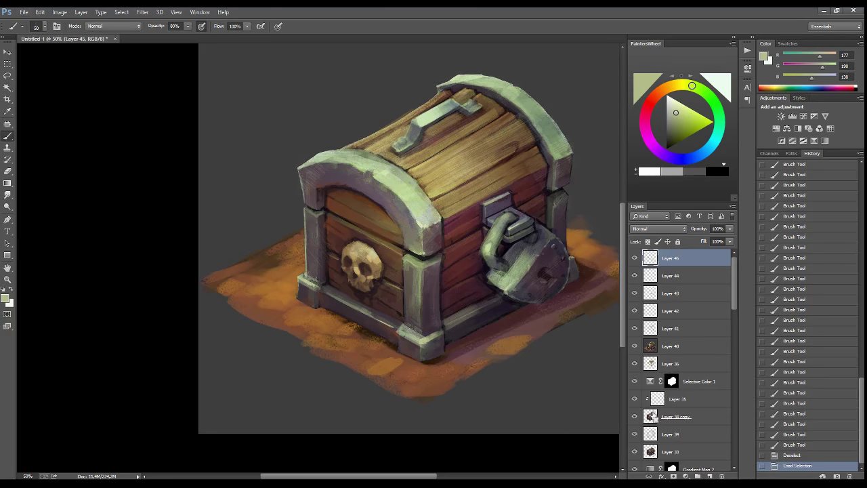
pyautogui.click(709, 476)
pyautogui.keyDown('alt'); pyautogui.click(420, 365); pyautogui.keyUp('alt')
pyautogui.moveTo(305, 298); pyautogui.dragTo(315, 302)
pyautogui.moveTo(583, 271)
pyautogui.mouseDown()
pyautogui.moveTo(597, 263)
pyautogui.moveTo(588, 237)
pyautogui.mouseUp()
pyautogui.moveTo(584, 223); pyautogui.dragTo(573, 190)
pyautogui.moveTo(572, 186); pyautogui.dragTo(571, 182)
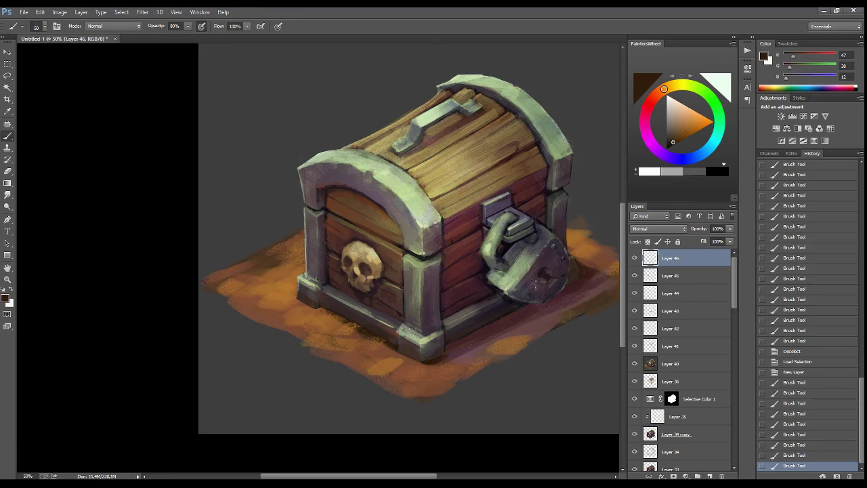
# - On a new layer, shade the lock, lid, left pillar and skull panel in black
pyautogui.press('d')
pyautogui.click(709, 476)
pyautogui.moveTo(449, 363); pyautogui.dragTo(445, 225)
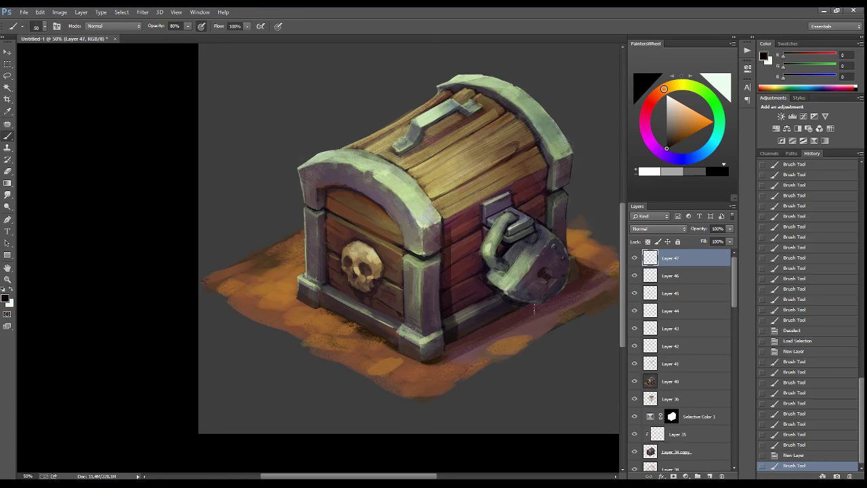
pyautogui.moveTo(534, 309)
pyautogui.mouseDown()
pyautogui.moveTo(572, 261)
pyautogui.moveTo(430, 356)
pyautogui.mouseUp()
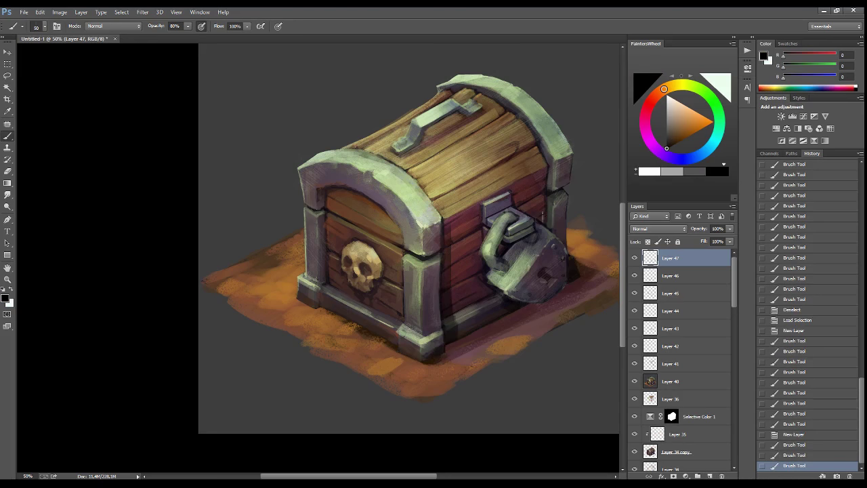
pyautogui.moveTo(546, 173); pyautogui.dragTo(515, 207)
pyautogui.moveTo(536, 234); pyautogui.dragTo(507, 256)
pyautogui.moveTo(466, 124)
pyautogui.mouseDown()
pyautogui.moveTo(417, 150)
pyautogui.moveTo(437, 147)
pyautogui.mouseUp()
pyautogui.moveTo(332, 193); pyautogui.dragTo(320, 279)
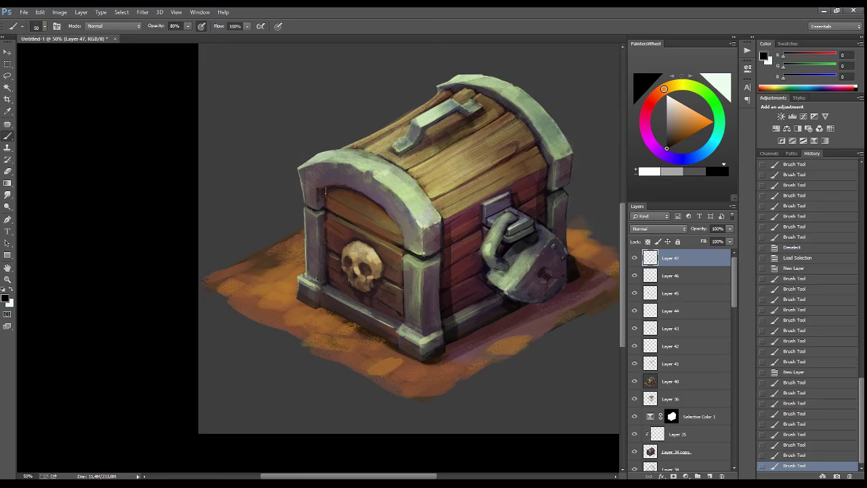
pyautogui.moveTo(332, 190); pyautogui.dragTo(323, 297)
pyautogui.moveTo(386, 256); pyautogui.dragTo(359, 294)
pyautogui.moveTo(409, 347); pyautogui.dragTo(411, 353)
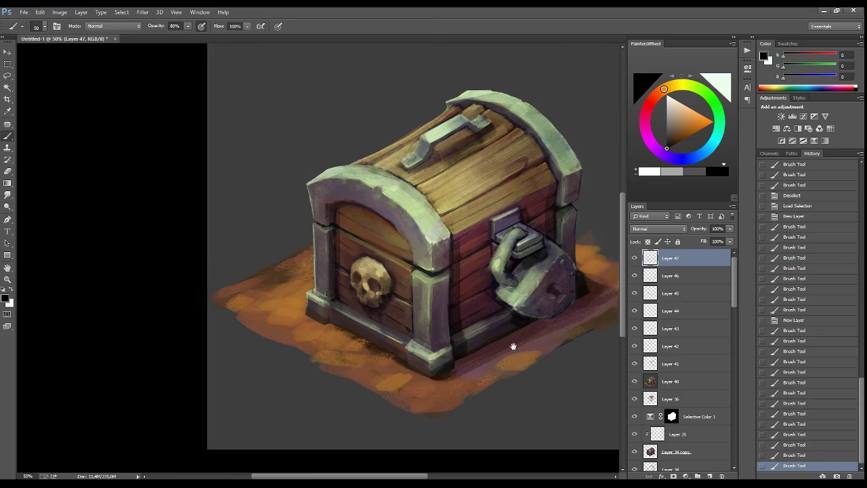
# - Darken the front corner and panel, erase some shading near the skull, and set opacity to 64%
pyautogui.moveTo(468, 271); pyautogui.dragTo(413, 263)
pyautogui.moveTo(376, 218); pyautogui.dragTo(373, 290)
pyautogui.moveTo(357, 220)
pyautogui.mouseDown()
pyautogui.moveTo(357, 280)
pyautogui.moveTo(489, 185)
pyautogui.mouseUp()
pyautogui.moveTo(403, 238); pyautogui.dragTo(417, 232)
pyautogui.moveTo(346, 244); pyautogui.dragTo(284, 218)
pyautogui.press('e')
pyautogui.moveTo(336, 245)
pyautogui.mouseDown()
pyautogui.moveTo(278, 215)
pyautogui.moveTo(341, 245)
pyautogui.mouseUp()
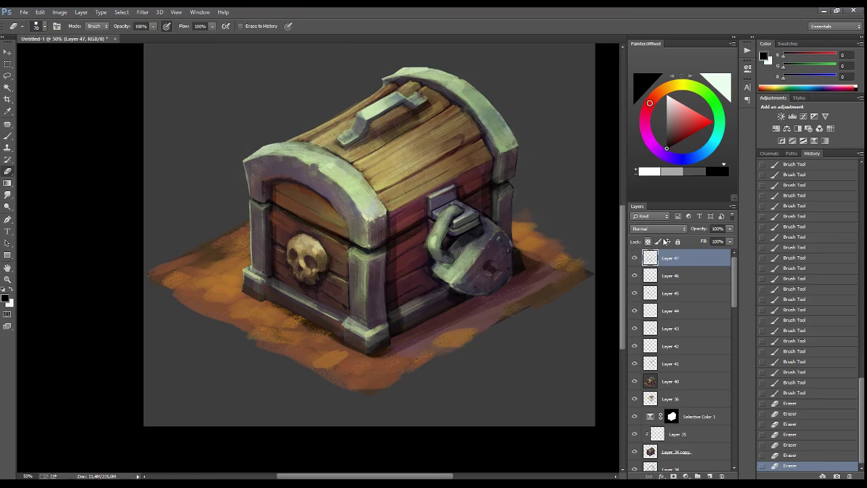
pyautogui.moveTo(730, 228); pyautogui.dragTo(712, 239)
pyautogui.hotkey('ctrl', 'shift', 'alt', 'n')
# - Add small subtle brush strokes across the chest
pyautogui.press('b')
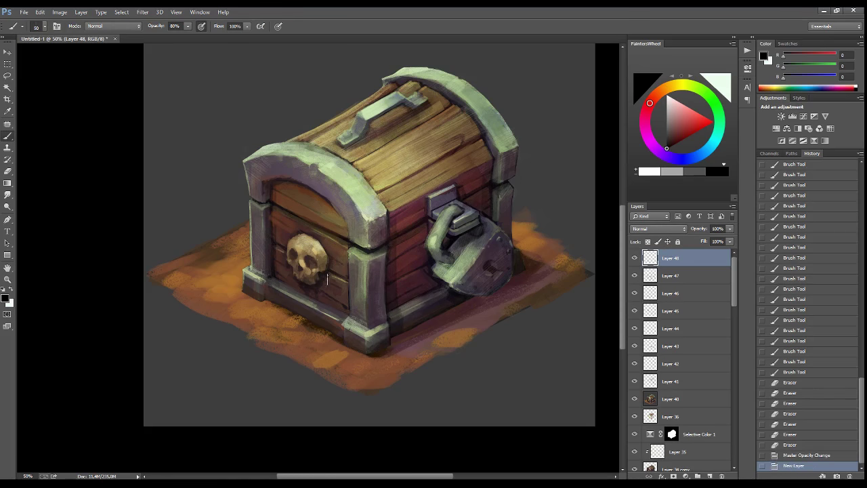
pyautogui.moveTo(319, 270); pyautogui.dragTo(328, 279)
pyautogui.moveTo(467, 310); pyautogui.dragTo(473, 315)
pyautogui.moveTo(392, 326); pyautogui.dragTo(392, 336)
pyautogui.moveTo(400, 193); pyautogui.dragTo(400, 202)
pyautogui.moveTo(523, 244); pyautogui.dragTo(524, 253)
pyautogui.moveTo(370, 347); pyautogui.dragTo(366, 354)
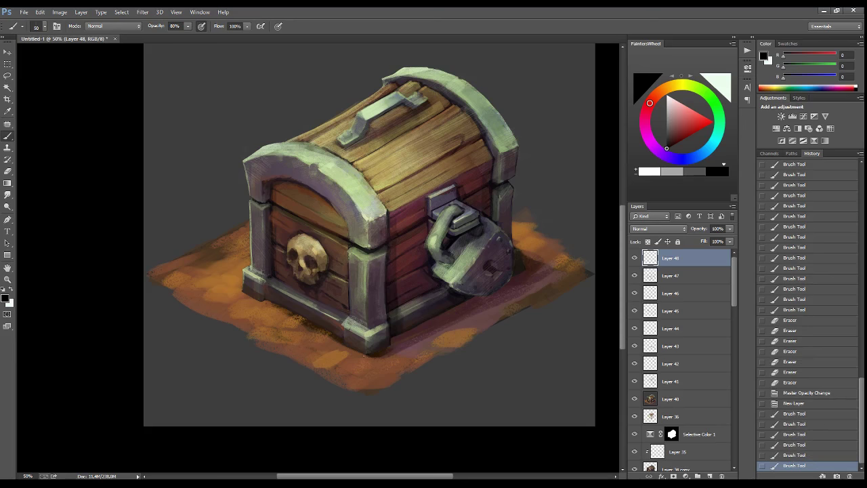
# - On a new deselected layer, paint orange ground strokes left of the chest
pyautogui.hotkey('ctrl', 'shift', 'alt', 'n')
pyautogui.keyDown('alt'); pyautogui.click(221, 279); pyautogui.keyUp('alt')
pyautogui.hotkey('ctrl', 'd')
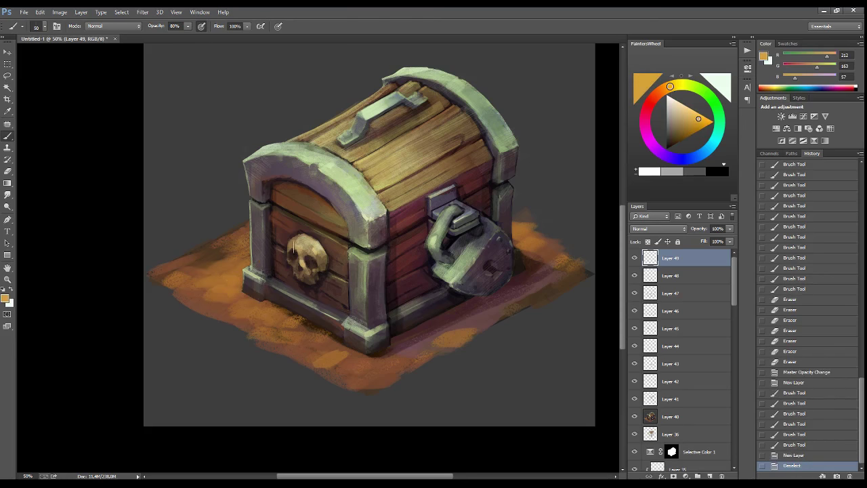
pyautogui.moveTo(221, 279)
pyautogui.mouseDown()
pyautogui.moveTo(196, 284)
pyautogui.moveTo(230, 268)
pyautogui.moveTo(204, 271)
pyautogui.mouseUp()
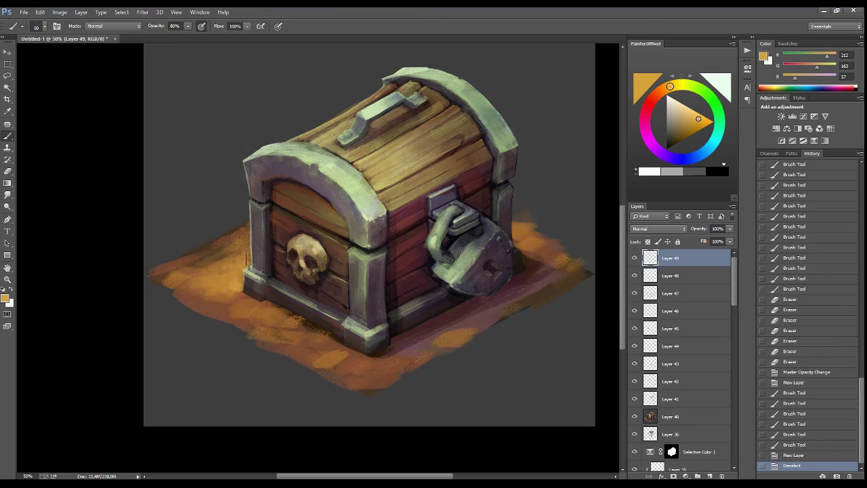
pyautogui.moveTo(247, 234)
pyautogui.mouseDown()
pyautogui.moveTo(201, 259)
pyautogui.moveTo(318, 349)
pyautogui.mouseUp()
# - Sample browns from the painting and brush brown shading along the ground's lower edge
pyautogui.keyDown('alt'); pyautogui.click(352, 345); pyautogui.keyUp('alt')
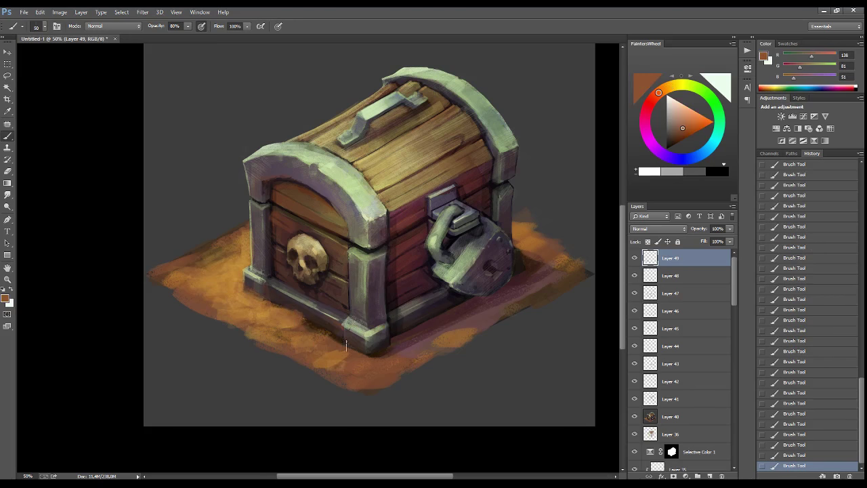
pyautogui.keyDown('alt'); pyautogui.click(422, 333); pyautogui.keyUp('alt')
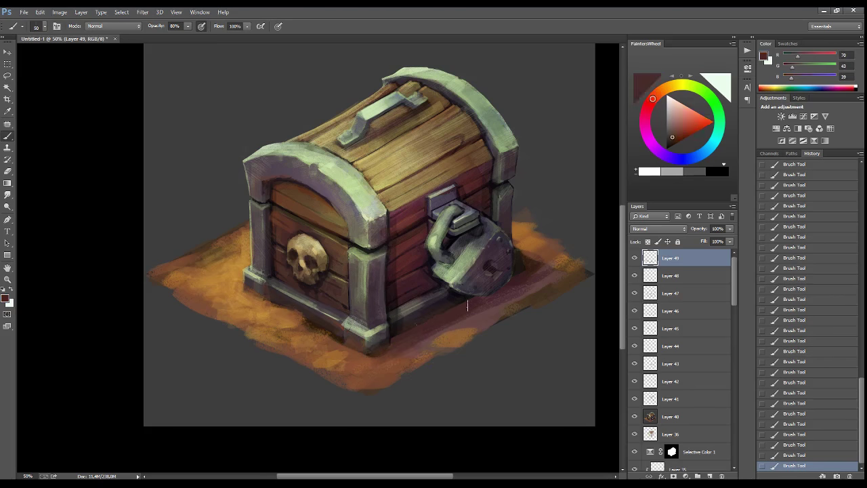
pyautogui.keyDown('alt'); pyautogui.click(530, 236); pyautogui.keyUp('alt')
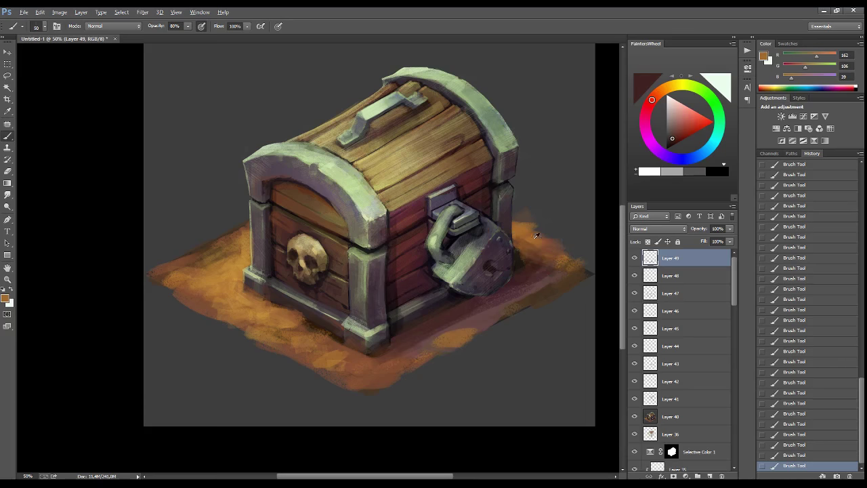
pyautogui.keyDown('alt'); pyautogui.click(458, 332); pyautogui.keyUp('alt')
pyautogui.moveTo(468, 349); pyautogui.dragTo(400, 383)
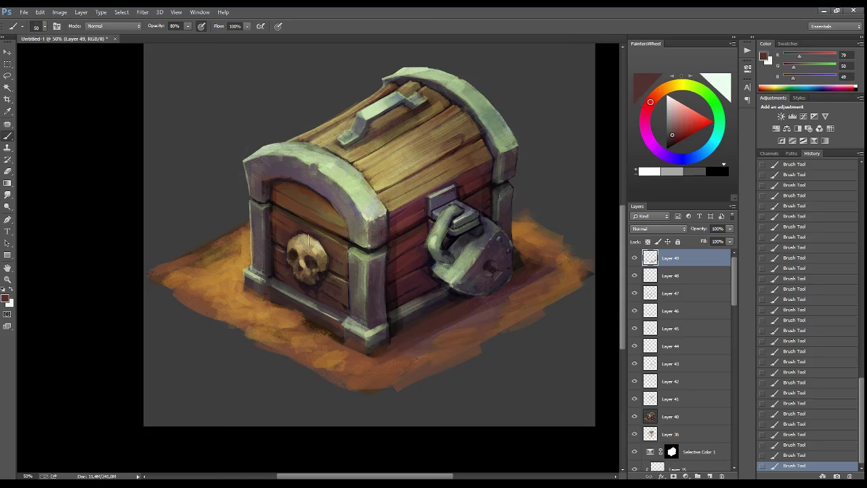
# - Sample skull, wood, metal-band and purple-grey colours, then add an empty Layer 50
pyautogui.keyDown('alt'); pyautogui.click(302, 244); pyautogui.keyUp('alt')
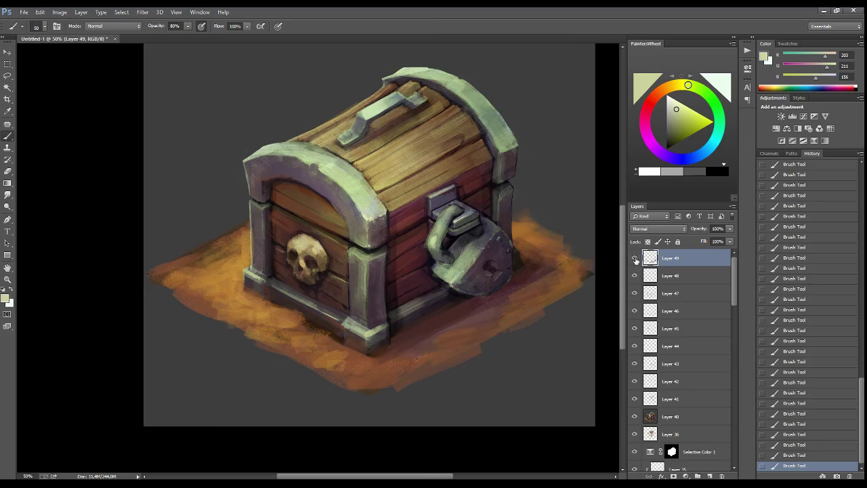
pyautogui.keyDown('alt'); pyautogui.click(464, 238); pyautogui.keyUp('alt')
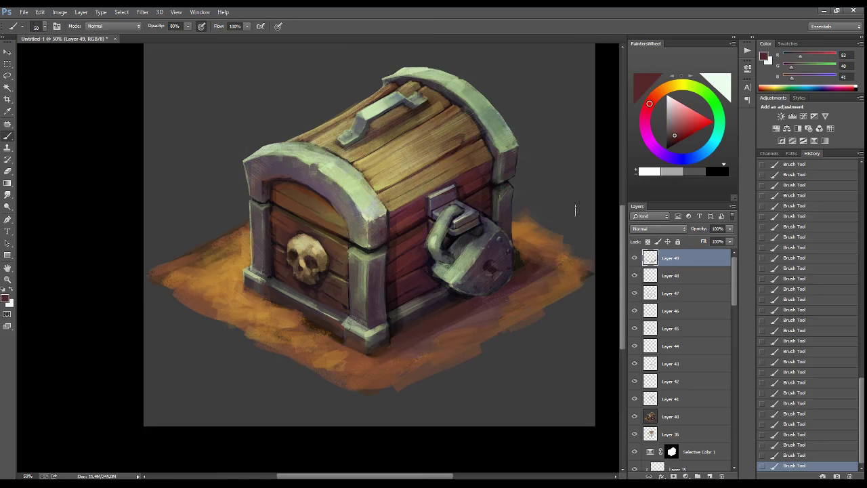
pyautogui.keyDown('alt'); pyautogui.click(446, 86); pyautogui.keyUp('alt')
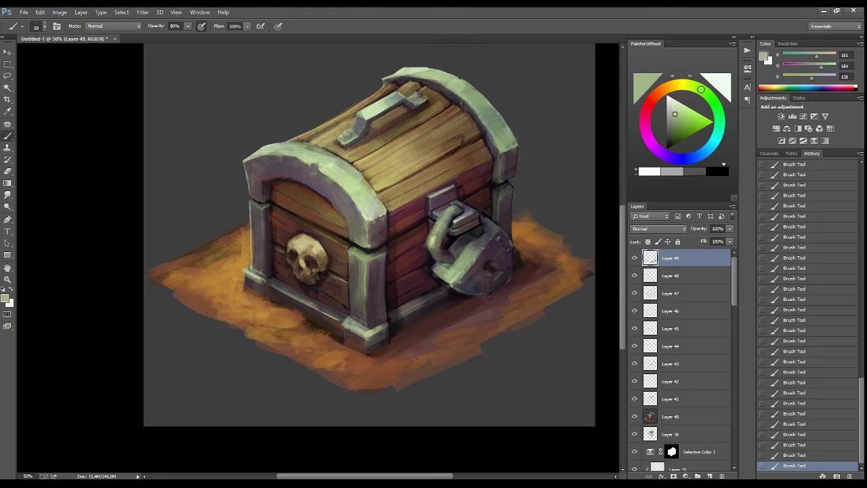
pyautogui.keyDown('alt'); pyautogui.click(509, 166); pyautogui.keyUp('alt')
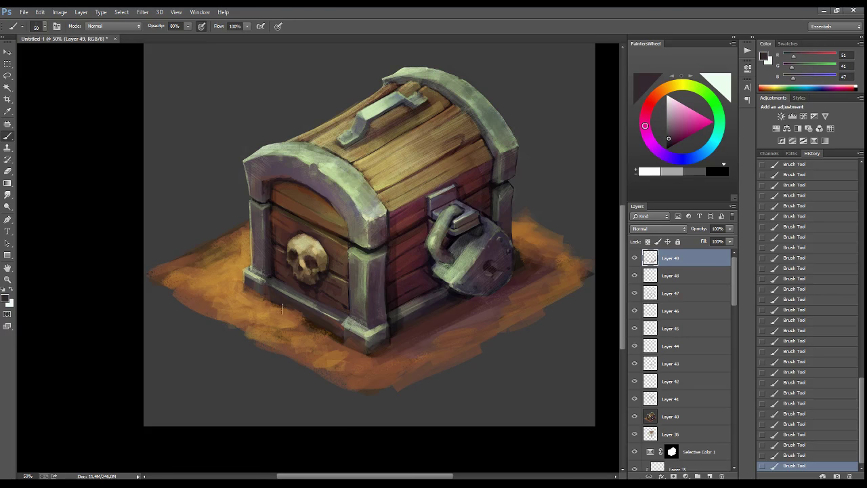
pyautogui.hotkey('ctrl', 'shift', 'alt', 'n')
# - Choose a small round brush and dab dark rivets along the lid's metal band
pyautogui.rightClick(466, 285)
pyautogui.moveTo(681, 399); pyautogui.dragTo(681, 271)
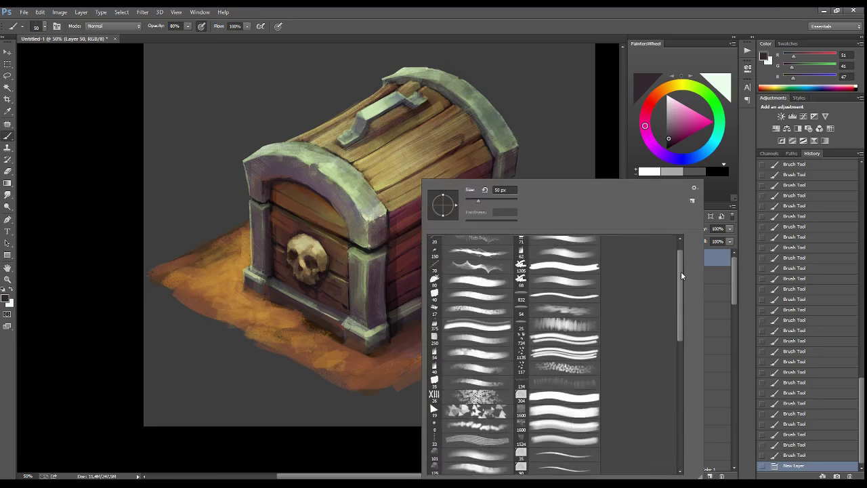
pyautogui.click(474, 313)
pyautogui.press('Return')
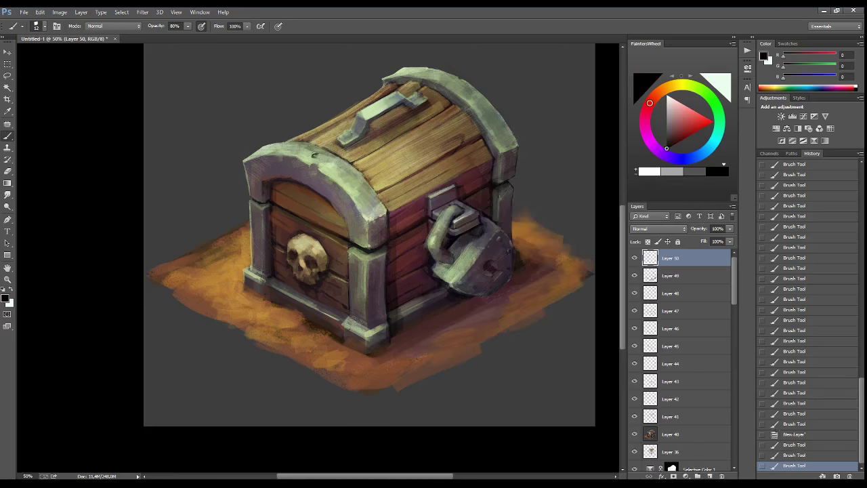
pyautogui.click(316, 155)
pyautogui.click(325, 161)
pyautogui.click(379, 206)
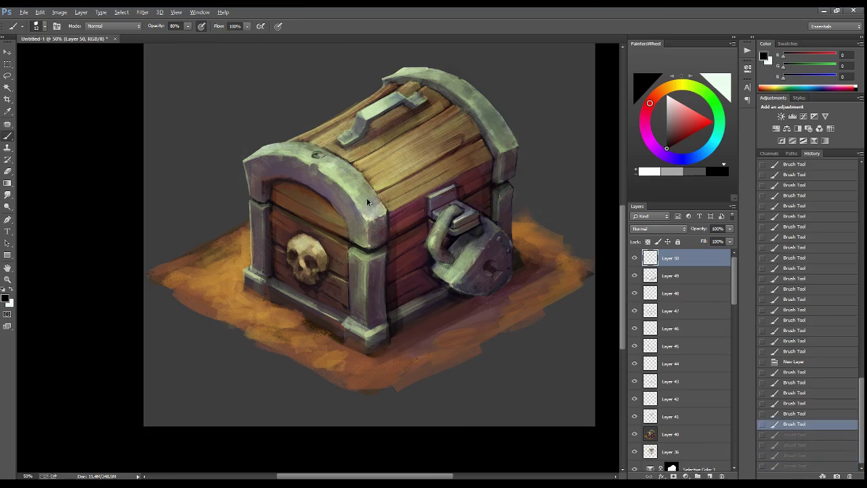
pyautogui.click(339, 171)
# - Dab more dark rivets on the lid's left edge and the other metal bands
pyautogui.click(257, 149)
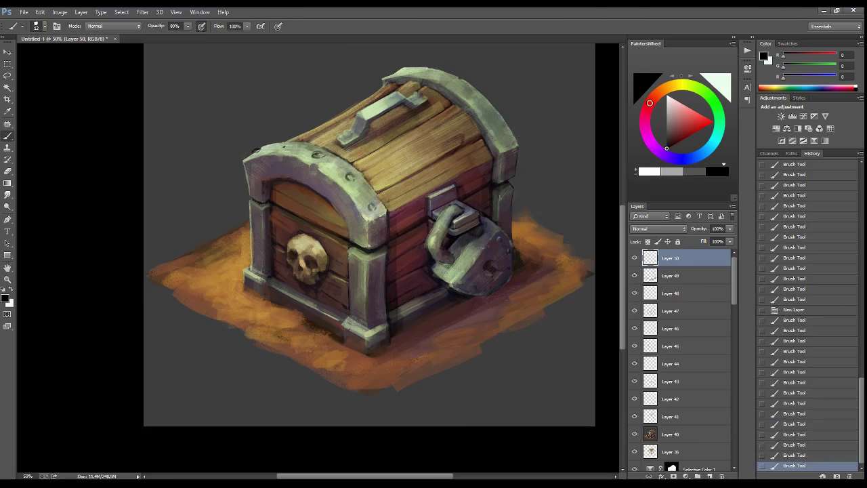
pyautogui.click(391, 127)
pyautogui.click(469, 92)
pyautogui.click(487, 111)
pyautogui.click(455, 82)
pyautogui.click(396, 70)
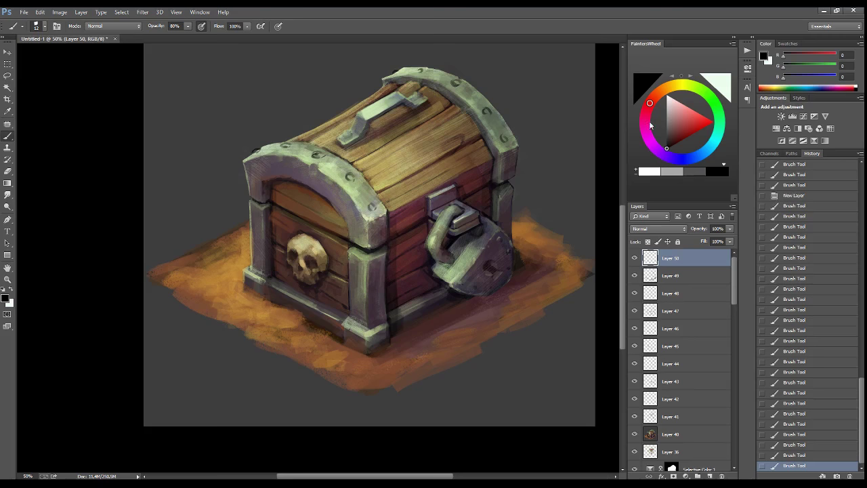
# - Highlight the rivets in light green, then pick mauve and pale yellow-green colours
pyautogui.keyDown('alt'); pyautogui.click(373, 107); pyautogui.keyUp('alt')
pyautogui.click(316, 154)
pyautogui.click(284, 145)
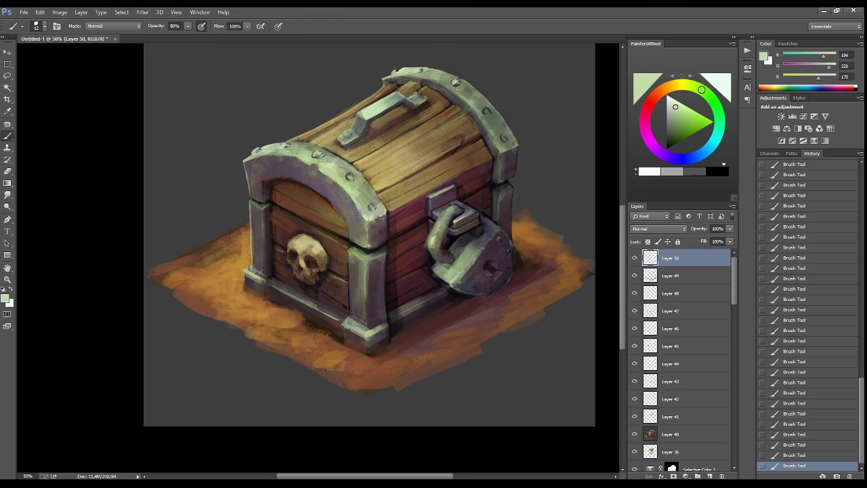
pyautogui.keyDown('alt'); pyautogui.click(371, 206); pyautogui.keyUp('alt')
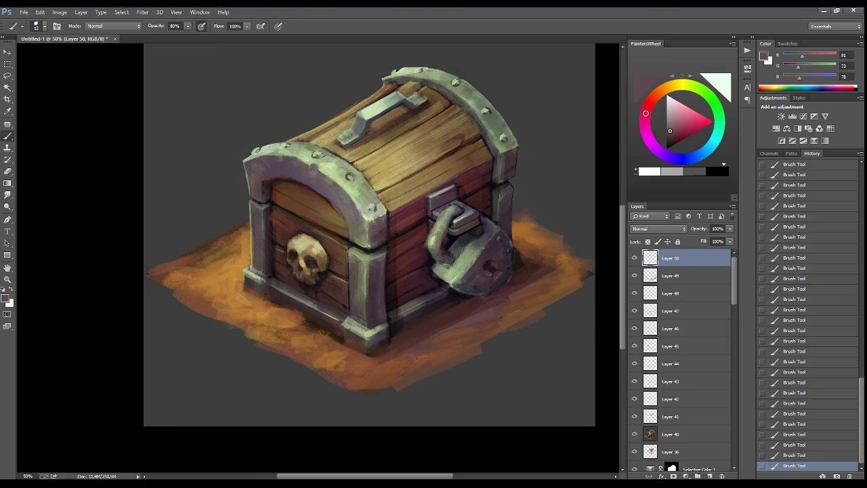
pyautogui.keyDown('alt'); pyautogui.click(369, 115); pyautogui.keyUp('alt')
pyautogui.keyDown('alt'); pyautogui.click(375, 205); pyautogui.keyUp('alt')
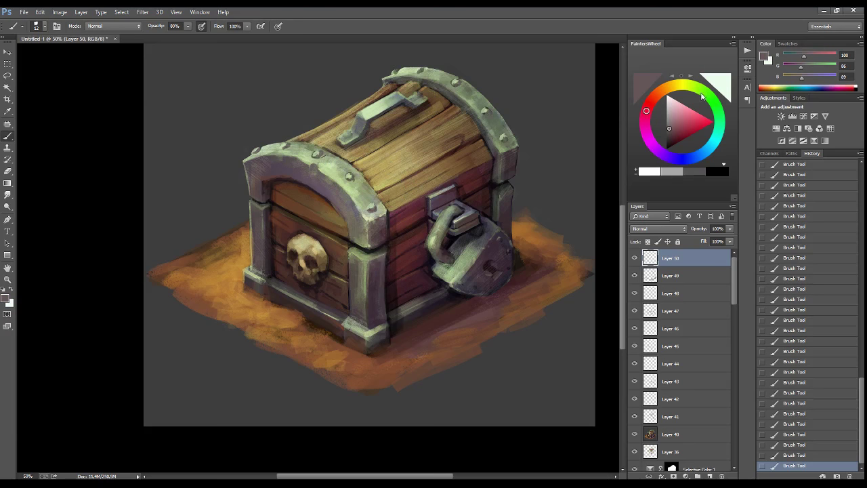
pyautogui.moveTo(701, 97); pyautogui.dragTo(697, 88)
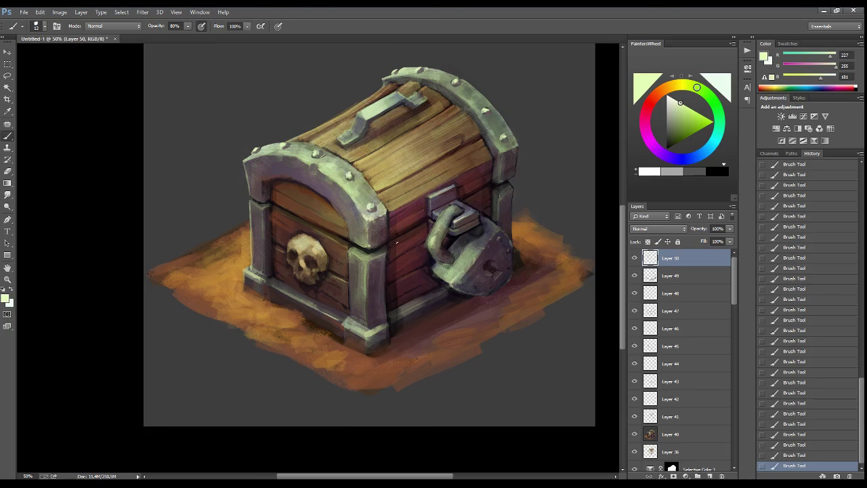
# - Sample arch and metal-band colours and paint a light highlight down the corner band edge
pyautogui.keyDown('alt'); pyautogui.click(358, 200); pyautogui.keyUp('alt')
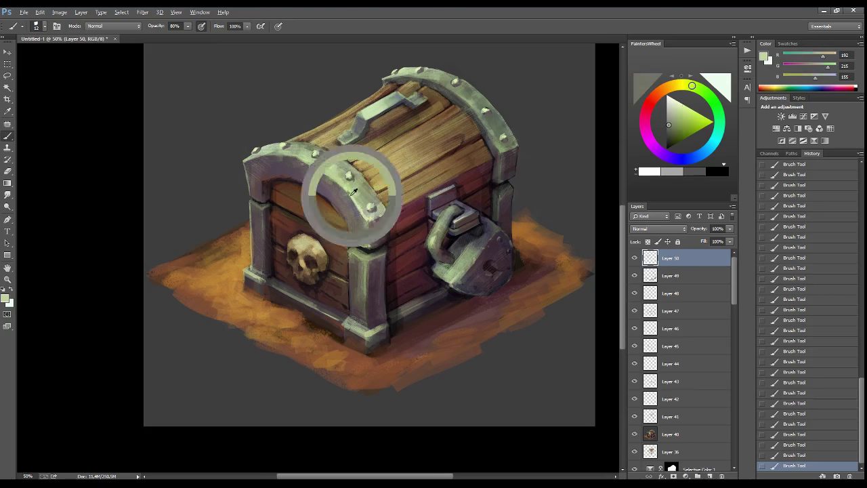
pyautogui.keyDown('alt'); pyautogui.click(261, 179); pyautogui.keyUp('alt')
pyautogui.keyDown('alt'); pyautogui.click(261, 193); pyautogui.keyUp('alt')
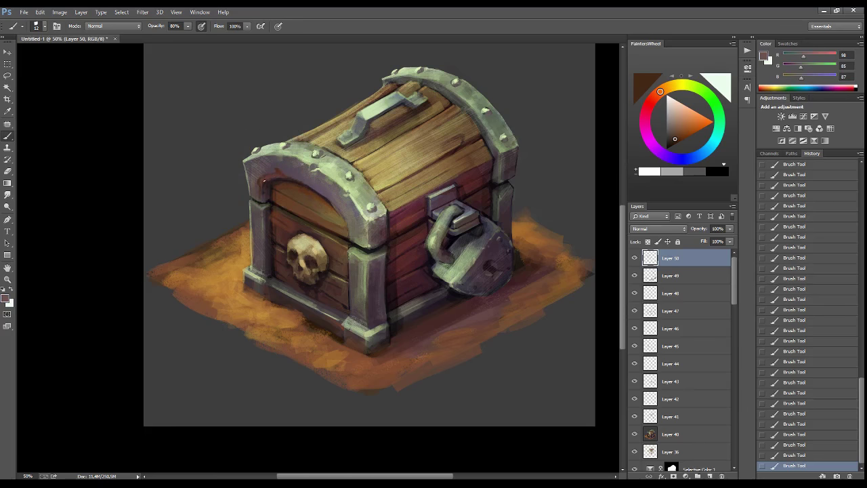
pyautogui.press('alt')
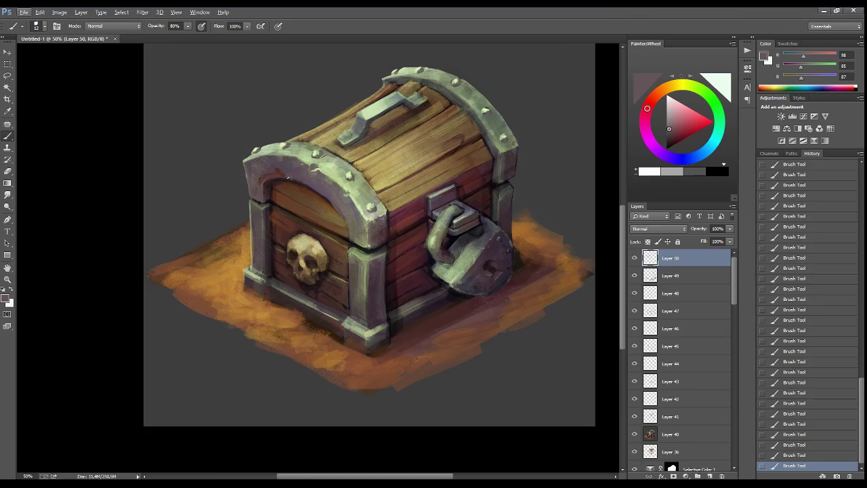
pyautogui.keyDown('alt'); pyautogui.click(358, 195); pyautogui.keyUp('alt')
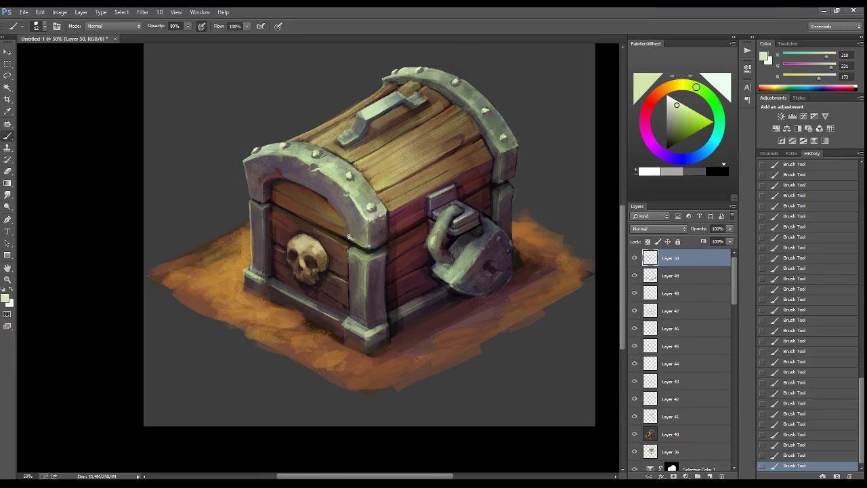
pyautogui.keyDown('alt'); pyautogui.click(367, 213); pyautogui.keyUp('alt')
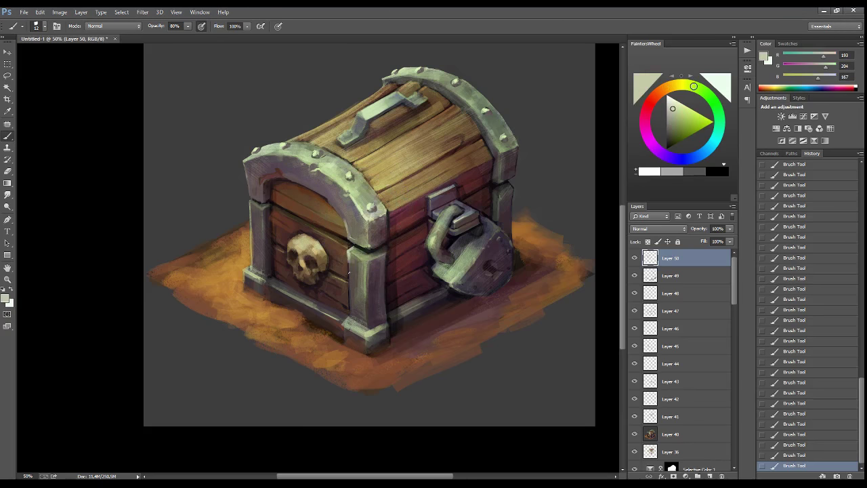
pyautogui.moveTo(349, 257); pyautogui.dragTo(349, 304)
# - Erase part of the corner band highlight and touch up the band and chest with small strokes
pyautogui.keyDown('alt'); pyautogui.click(358, 271); pyautogui.keyUp('alt')
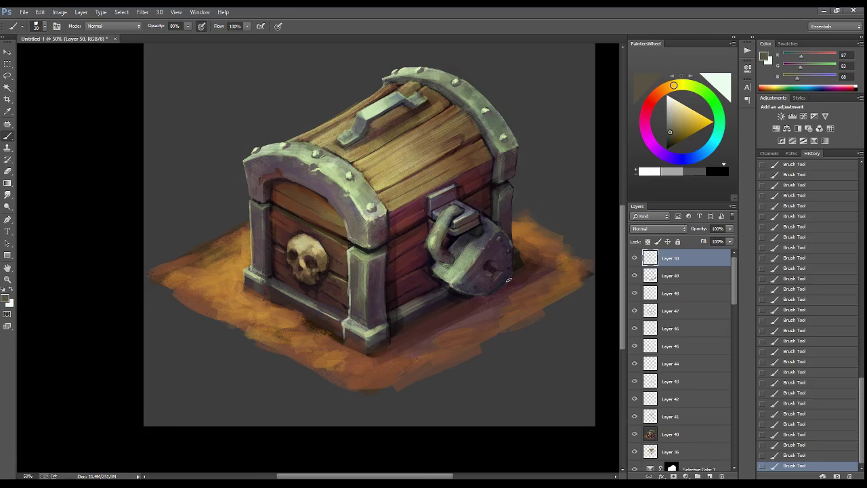
pyautogui.press('e')
pyautogui.moveTo(347, 264)
pyautogui.mouseDown()
pyautogui.moveTo(347, 337)
pyautogui.moveTo(360, 307)
pyautogui.moveTo(350, 251)
pyautogui.moveTo(349, 280)
pyautogui.moveTo(366, 262)
pyautogui.mouseUp()
pyautogui.press('b')
pyautogui.keyDown('alt'); pyautogui.click(350, 252); pyautogui.keyUp('alt')
pyautogui.keyDown('alt'); pyautogui.click(355, 265); pyautogui.keyUp('alt')
pyautogui.keyDown('alt'); pyautogui.click(366, 303); pyautogui.keyUp('alt')
pyautogui.moveTo(364, 310); pyautogui.dragTo(368, 298)
# - Repaint the padlock's shape and darken its shadows with near-black
pyautogui.moveTo(466, 249)
pyautogui.mouseDown()
pyautogui.moveTo(384, 242)
pyautogui.moveTo(414, 261)
pyautogui.moveTo(399, 278)
pyautogui.mouseUp()
pyautogui.keyDown('alt'); pyautogui.click(371, 276); pyautogui.keyUp('alt')
pyautogui.moveTo(393, 223); pyautogui.dragTo(415, 247)
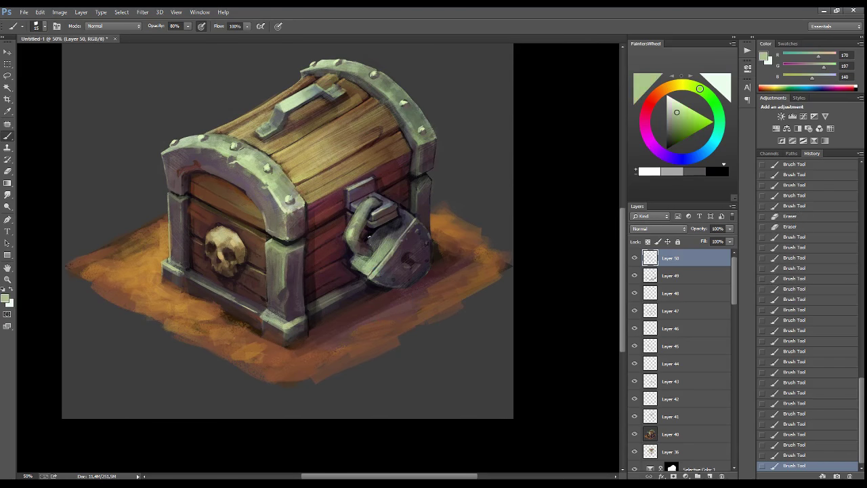
pyautogui.keyDown('alt'); pyautogui.click(355, 262); pyautogui.keyUp('alt')
pyautogui.moveTo(352, 257)
pyautogui.mouseDown()
pyautogui.moveTo(358, 267)
pyautogui.moveTo(375, 235)
pyautogui.mouseUp()
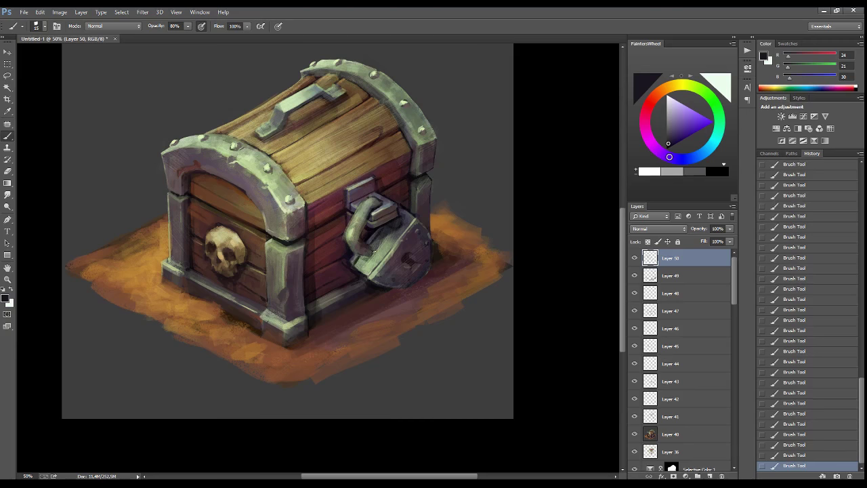
# - Sample near-black, grey-brown, green-grey and dark red colours around the padlock and chest
pyautogui.keyDown('alt'); pyautogui.click(372, 255); pyautogui.keyUp('alt')
pyautogui.keyDown('alt'); pyautogui.click(399, 220); pyautogui.keyUp('alt')
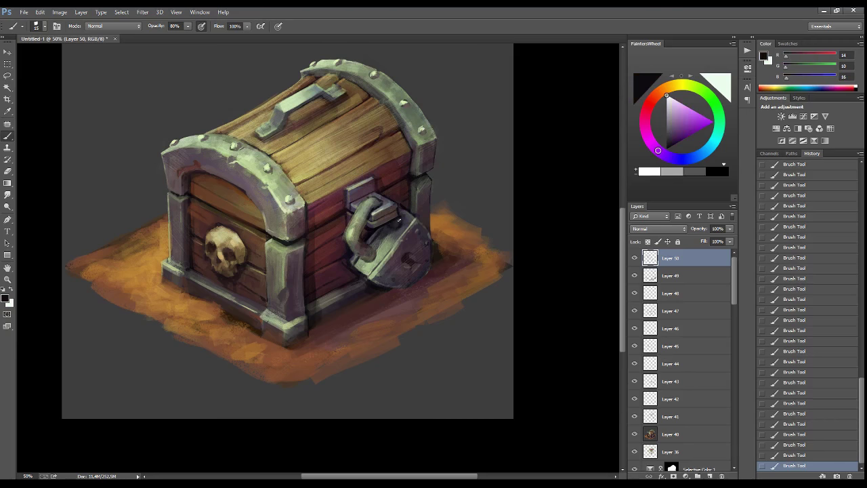
pyautogui.keyDown('alt'); pyautogui.click(378, 252); pyautogui.keyUp('alt')
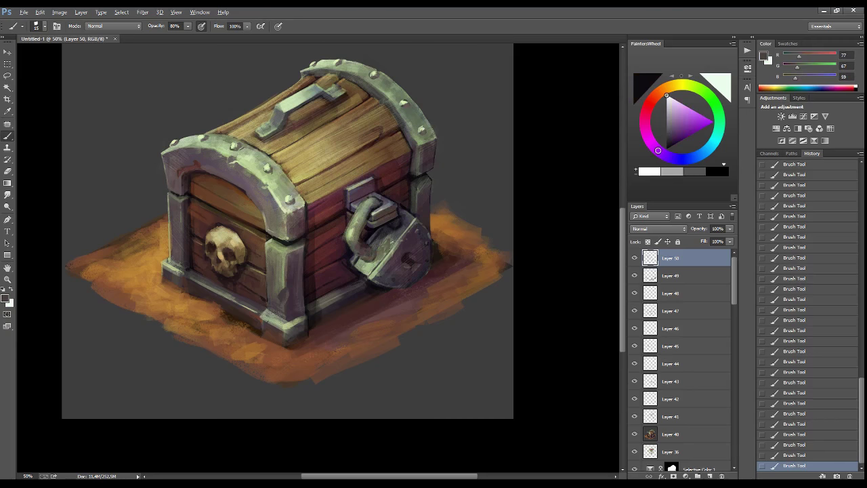
pyautogui.keyDown('alt'); pyautogui.click(427, 217); pyautogui.keyUp('alt')
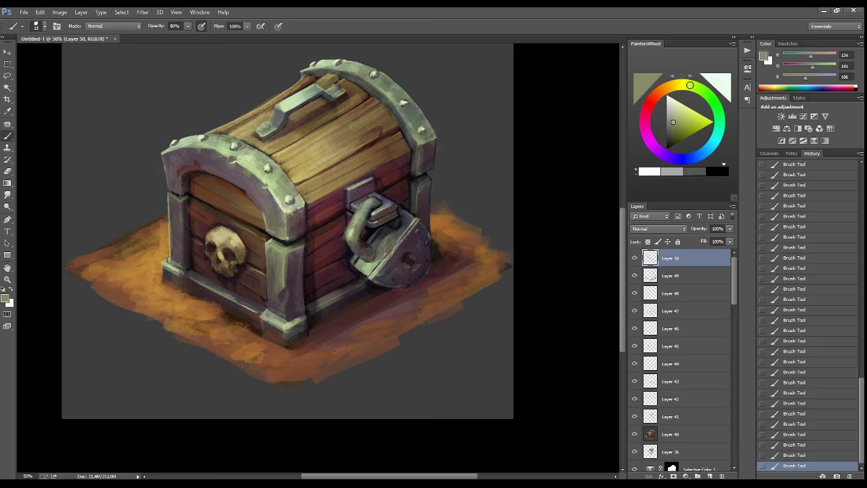
pyautogui.keyDown('alt'); pyautogui.click(375, 219); pyautogui.keyUp('alt')
pyautogui.moveTo(324, 221); pyautogui.dragTo(422, 279)
pyautogui.keyDown('alt'); pyautogui.click(438, 271); pyautogui.keyUp('alt')
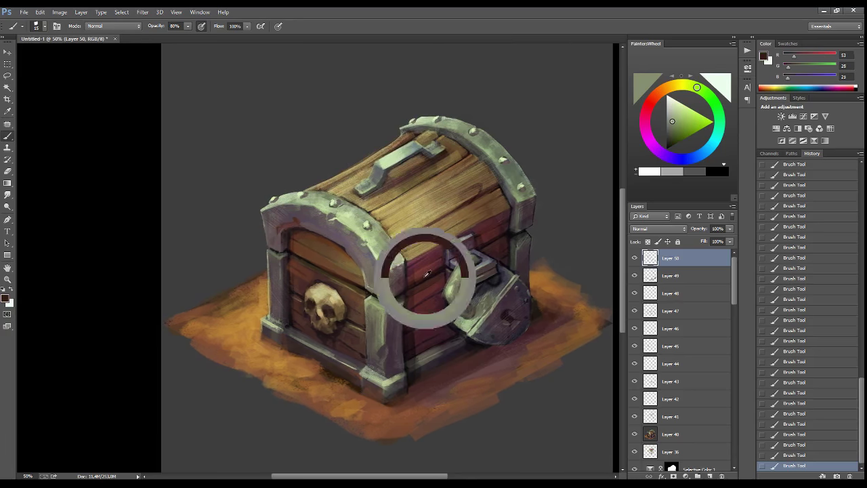
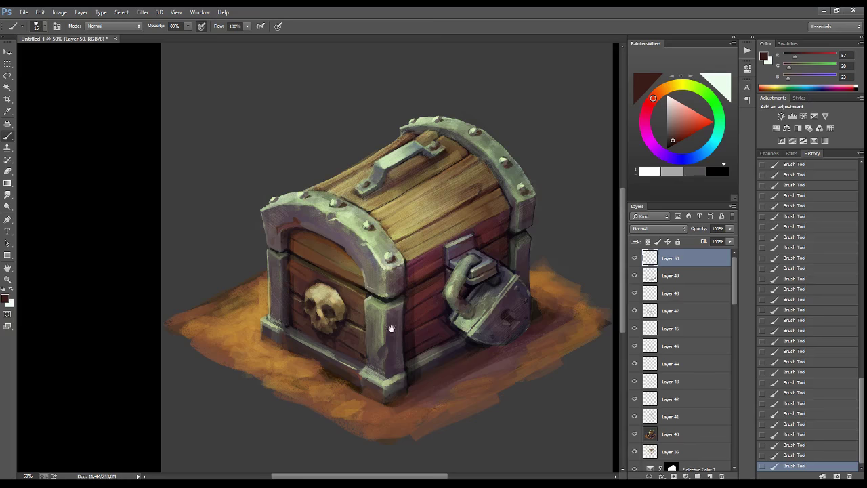
# - Paint a light tan stroke and dark brown strokes along the chest lid planks
pyautogui.moveTo(391, 329); pyautogui.dragTo(364, 293)
pyautogui.keyDown('alt'); pyautogui.click(366, 156); pyautogui.keyUp('alt')
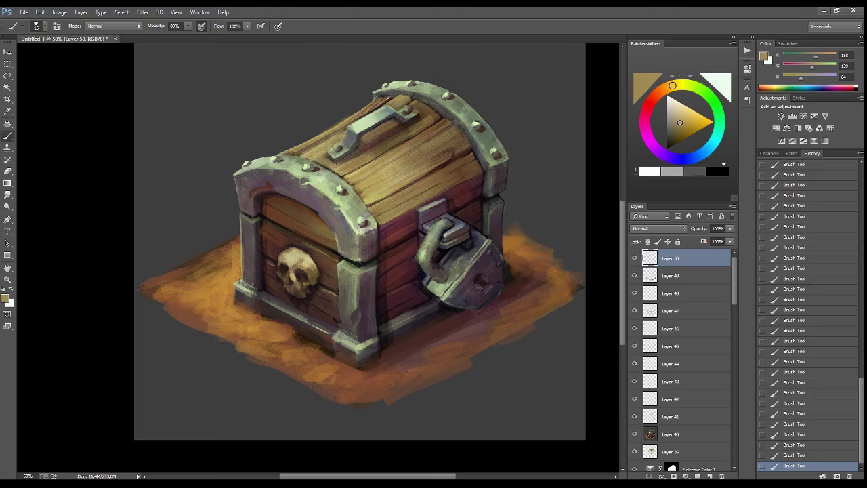
pyautogui.moveTo(403, 138); pyautogui.dragTo(418, 127)
pyautogui.keyDown('alt'); pyautogui.click(458, 152); pyautogui.keyUp('alt')
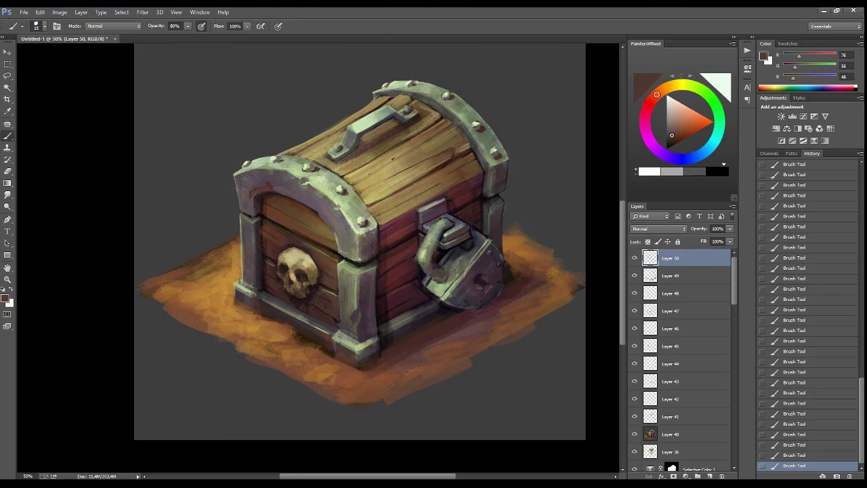
pyautogui.moveTo(342, 133); pyautogui.dragTo(298, 157)
pyautogui.moveTo(409, 259); pyautogui.dragTo(370, 244)
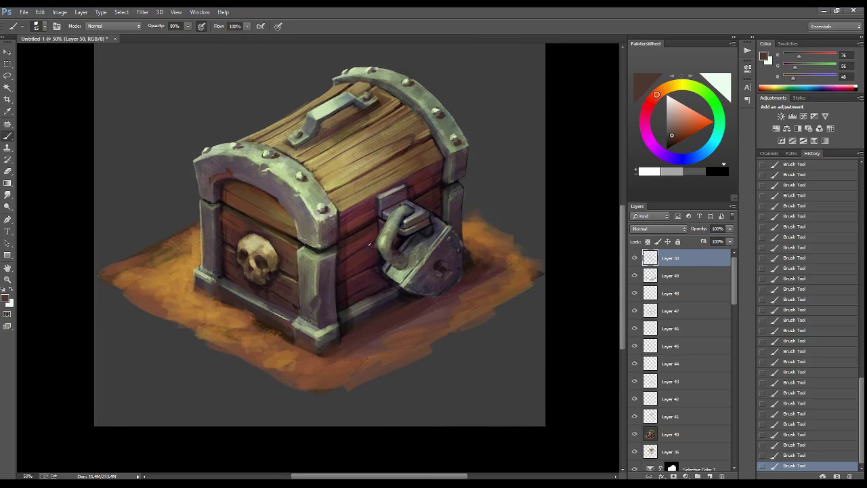
# - Sample dark red, near-black and tan shades from the chest around the lock
pyautogui.keyDown('alt'); pyautogui.keyDown('shift'); pyautogui.rightClick(348, 201); pyautogui.keyUp('shift'); pyautogui.keyUp('alt')
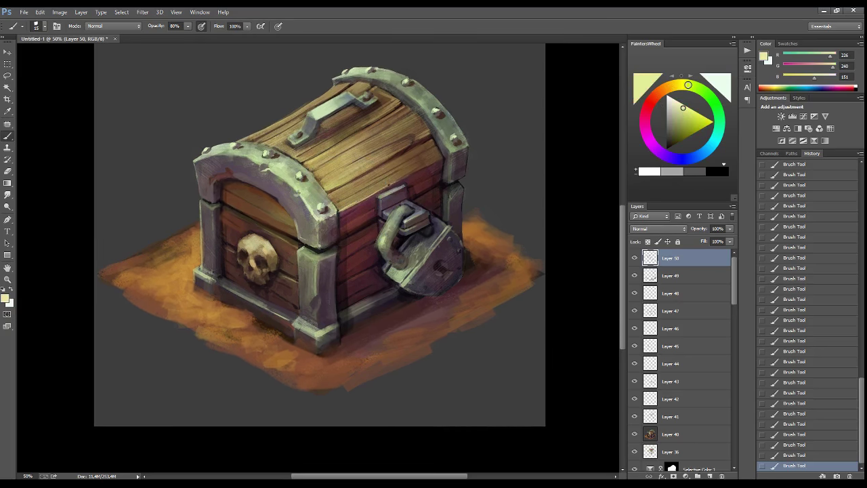
pyautogui.keyDown('alt'); pyautogui.click(351, 201); pyautogui.keyUp('alt')
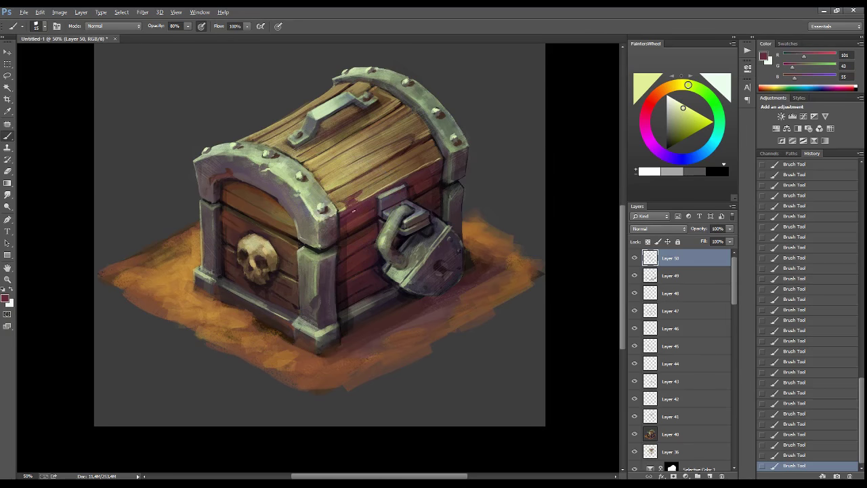
pyautogui.keyDown('alt'); pyautogui.click(368, 225); pyautogui.keyUp('alt')
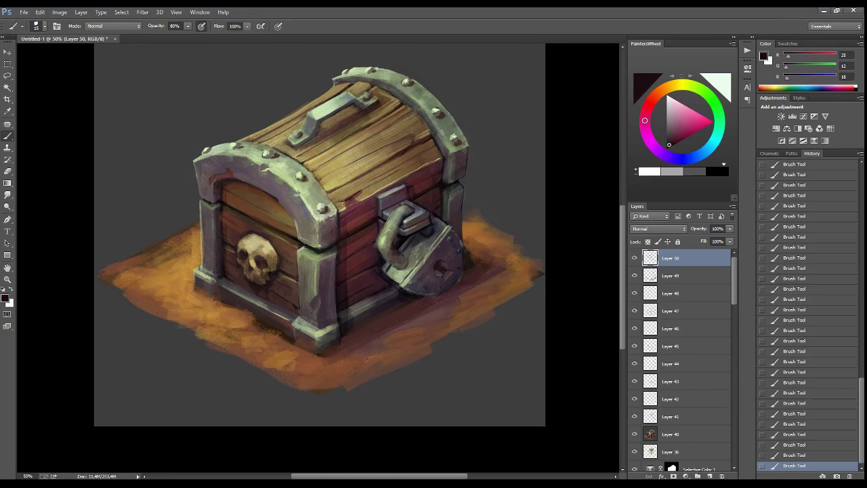
pyautogui.keyDown('alt'); pyautogui.click(354, 200); pyautogui.keyUp('alt')
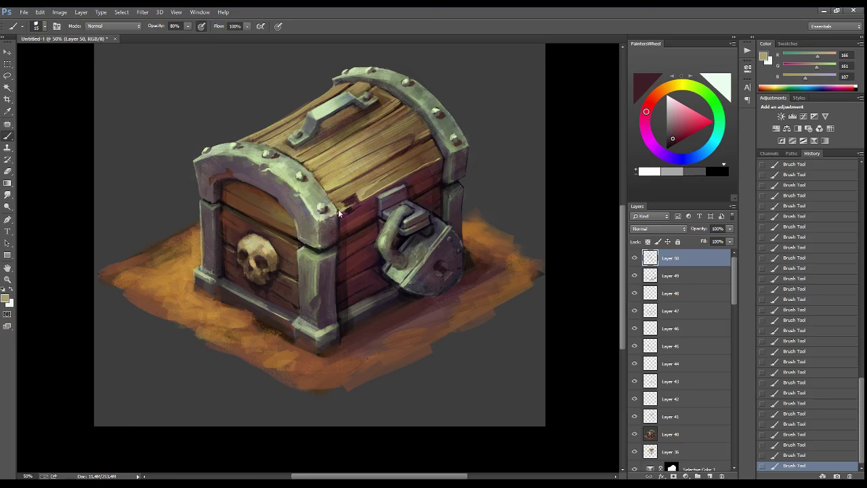
pyautogui.keyDown('alt'); pyautogui.click(347, 203); pyautogui.keyUp('alt')
pyautogui.keyDown('alt'); pyautogui.click(366, 188); pyautogui.keyUp('alt')
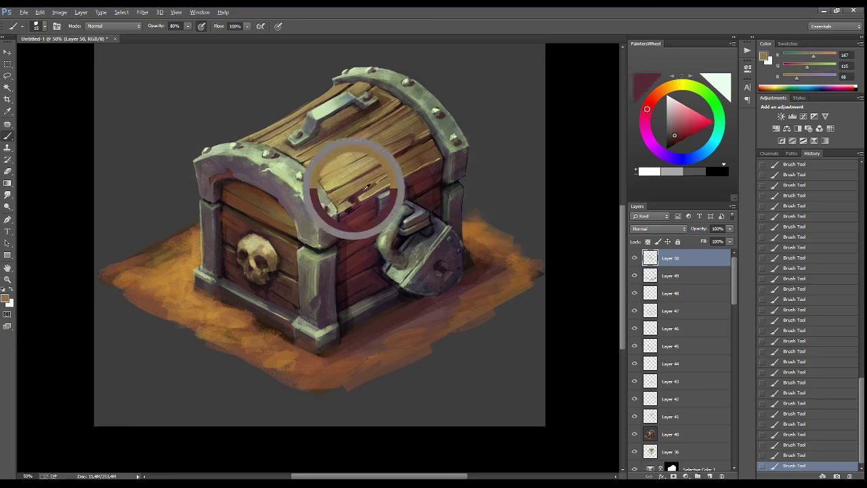
pyautogui.keyDown('alt'); pyautogui.click(348, 208); pyautogui.keyUp('alt')
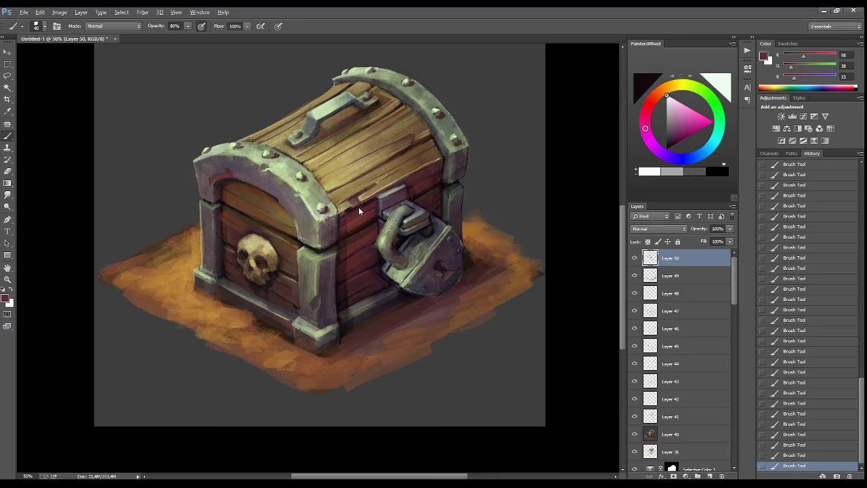
# - Sample darker reds, brown and pale yellow-green for shading the seam above the lock
pyautogui.keyDown('alt'); pyautogui.click(351, 217); pyautogui.keyUp('alt')
pyautogui.keyDown('alt'); pyautogui.click(352, 210); pyautogui.keyUp('alt')
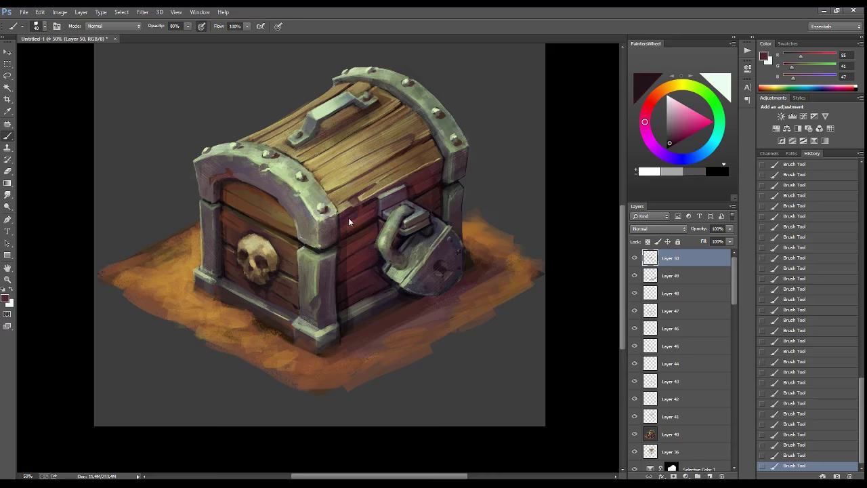
pyautogui.keyDown('alt'); pyautogui.click(352, 202); pyautogui.keyUp('alt')
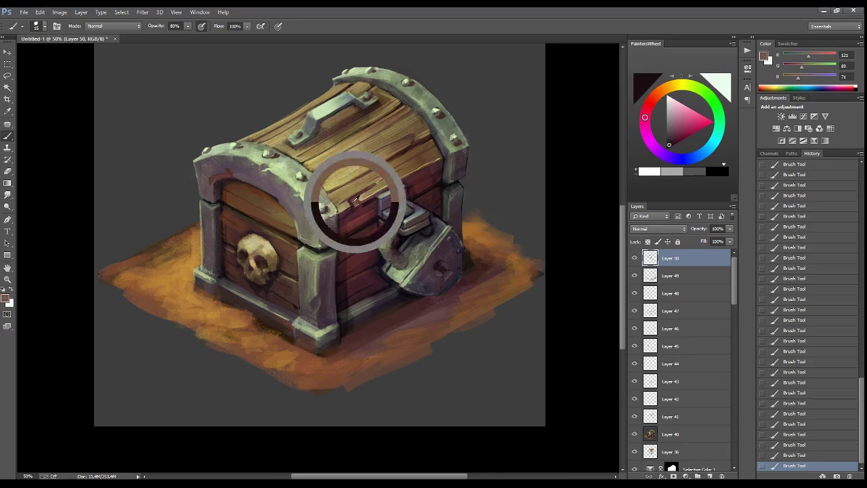
pyautogui.keyDown('alt'); pyautogui.click(377, 182); pyautogui.keyUp('alt')
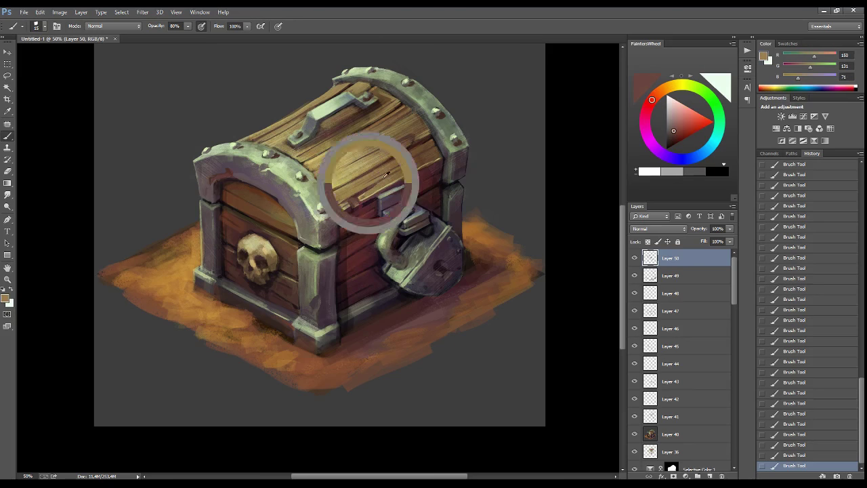
pyautogui.keyDown('alt'); pyautogui.click(333, 203); pyautogui.keyUp('alt')
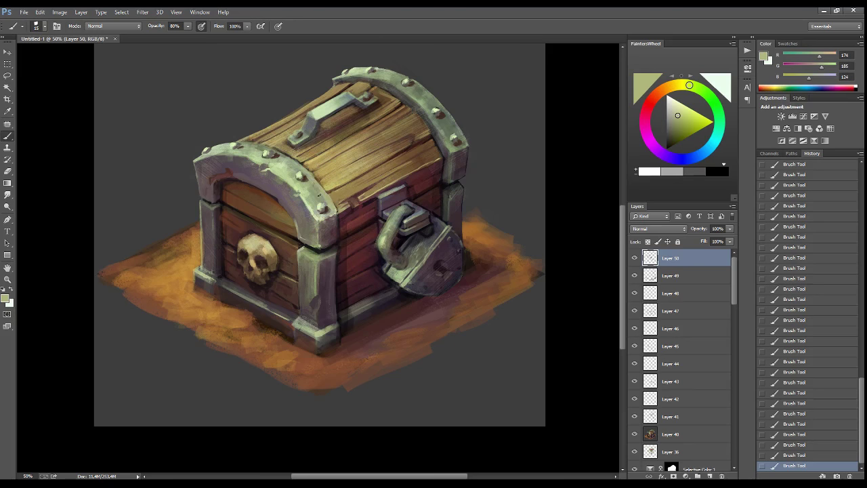
pyautogui.keyDown('alt'); pyautogui.click(370, 199); pyautogui.keyUp('alt')
# - Recentre the chest and pick pale yellow and brown tones
pyautogui.moveTo(369, 199); pyautogui.dragTo(433, 235)
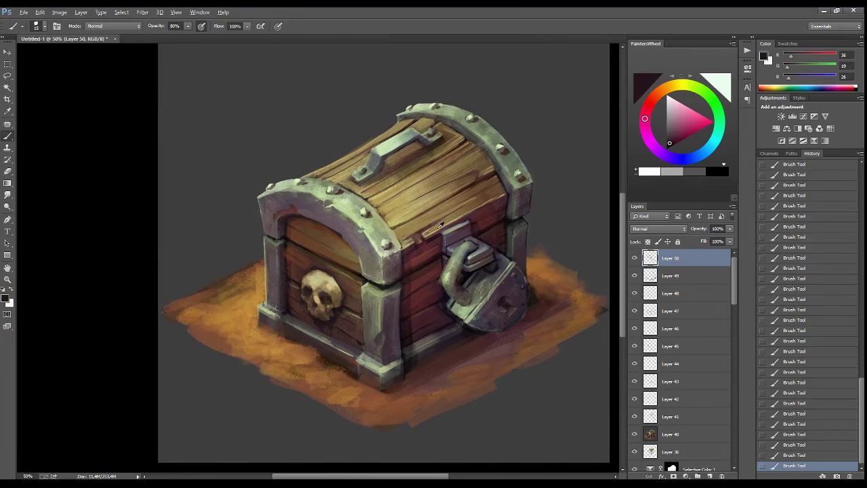
pyautogui.keyDown('alt'); pyautogui.click(436, 231); pyautogui.keyUp('alt')
pyautogui.keyDown('alt'); pyautogui.click(444, 222); pyautogui.keyUp('alt')
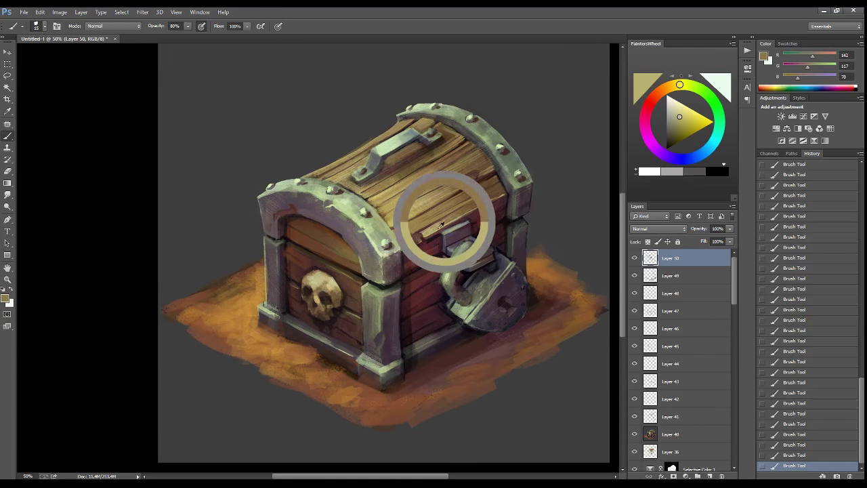
pyautogui.click(686, 93)
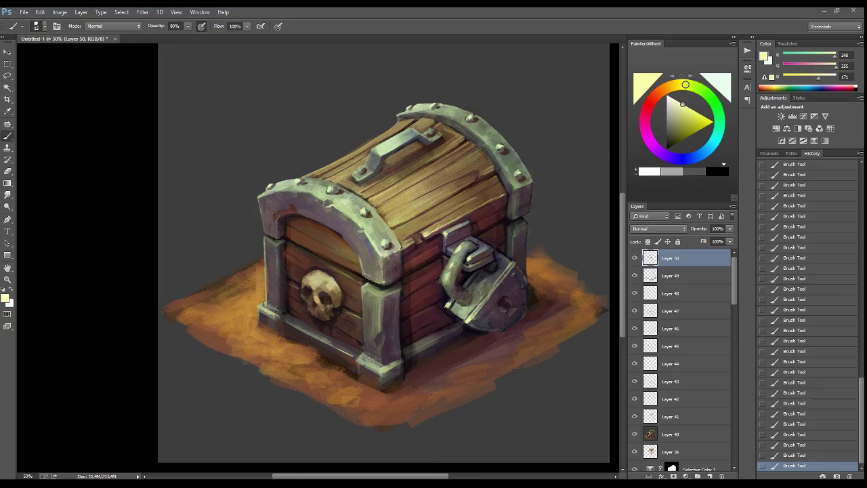
pyautogui.click(138, 253)
# - Sample brown, grey-green and dark browns from the chest lid, band and front
pyautogui.keyDown('alt'); pyautogui.click(351, 250); pyautogui.keyUp('alt')
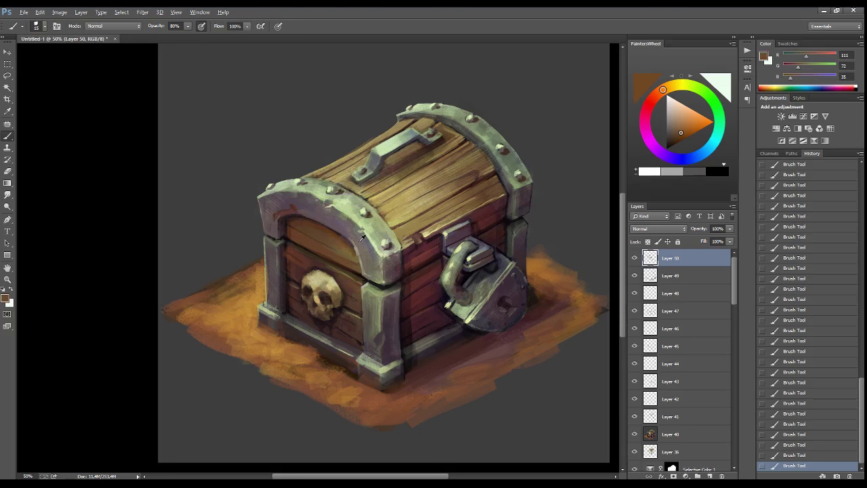
pyautogui.keyDown('alt'); pyautogui.click(378, 249); pyautogui.keyUp('alt')
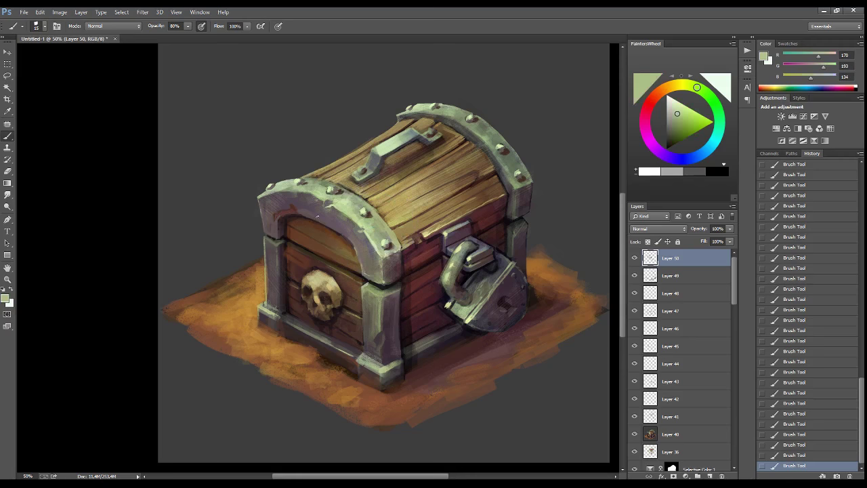
pyautogui.keyDown('alt'); pyautogui.click(293, 209); pyautogui.keyUp('alt')
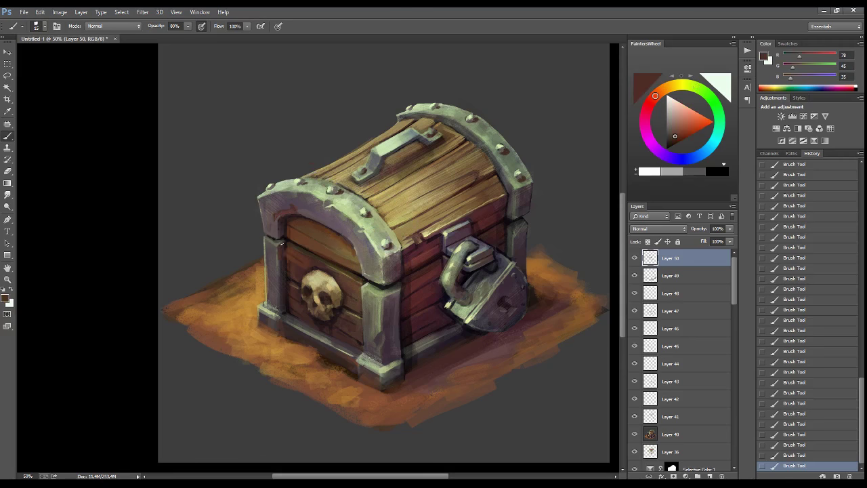
pyautogui.keyDown('alt'); pyautogui.click(286, 270); pyautogui.keyUp('alt')
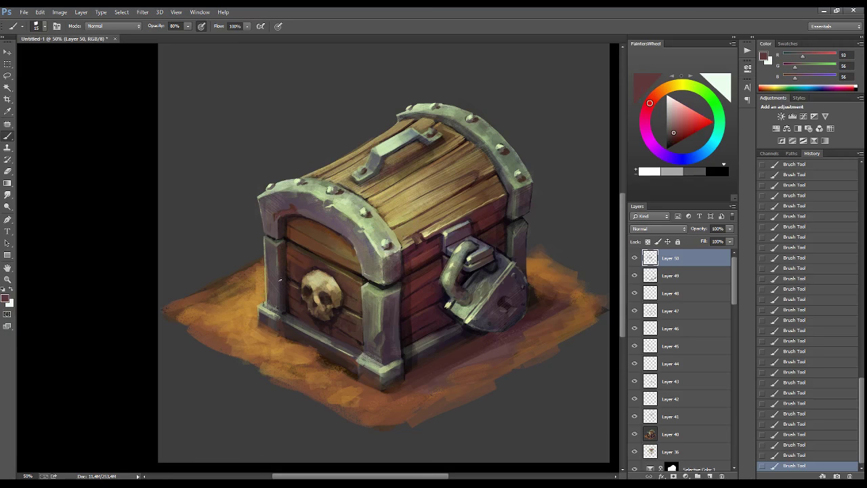
pyautogui.keyDown('alt'); pyautogui.click(289, 278); pyautogui.keyUp('alt')
# - Pick reddish brown, grey-violet, pale green and near-black from the chest front
pyautogui.keyDown('alt'); pyautogui.click(380, 319); pyautogui.keyUp('alt')
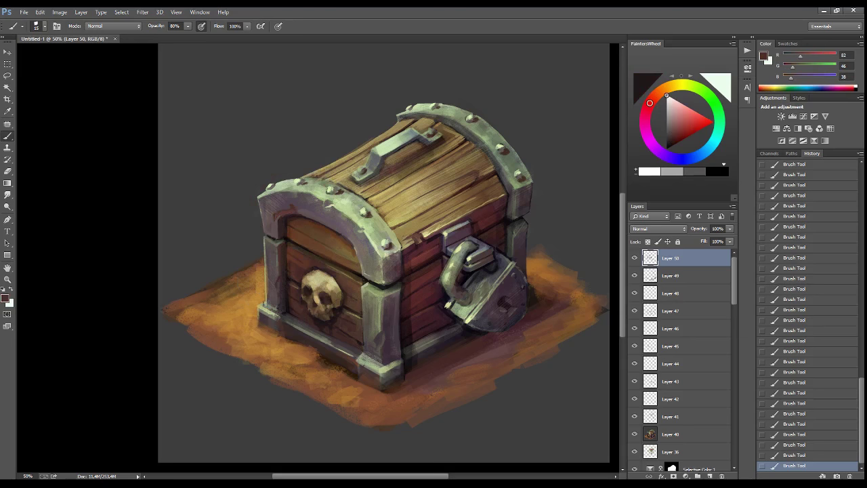
pyautogui.keyDown('alt'); pyautogui.click(381, 317); pyautogui.keyUp('alt')
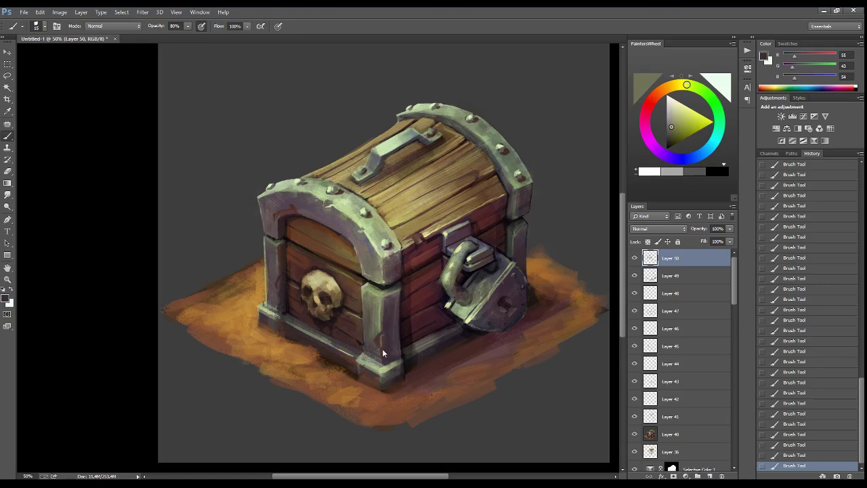
pyautogui.keyDown('alt'); pyautogui.click(386, 340); pyautogui.keyUp('alt')
pyautogui.keyDown('alt'); pyautogui.click(383, 339); pyautogui.keyUp('alt')
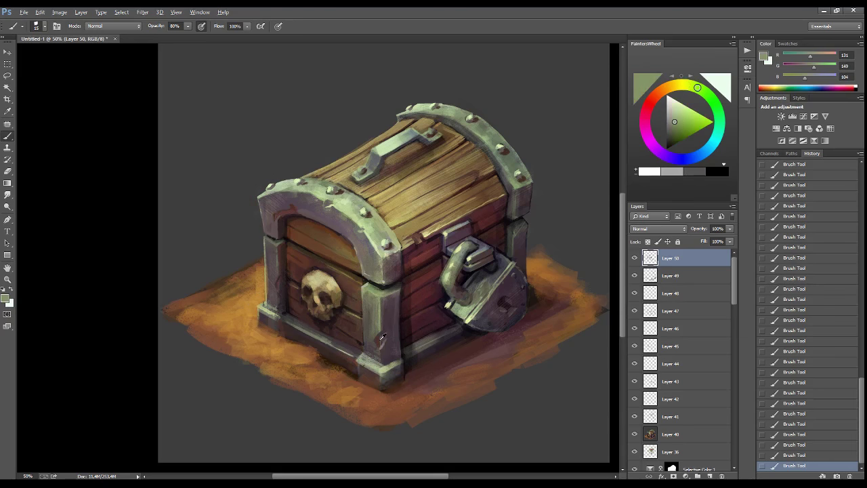
pyautogui.keyDown('alt'); pyautogui.click(376, 347); pyautogui.keyUp('alt')
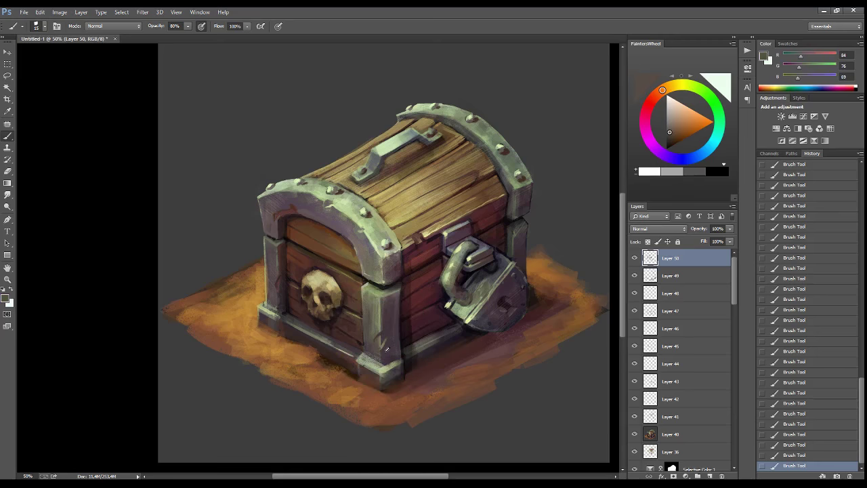
pyautogui.keyDown('alt'); pyautogui.click(383, 354); pyautogui.keyUp('alt')
# - Sample reddish and darker browns plus pale green at the chest's front corner
pyautogui.keyDown('alt'); pyautogui.click(388, 339); pyautogui.keyUp('alt')
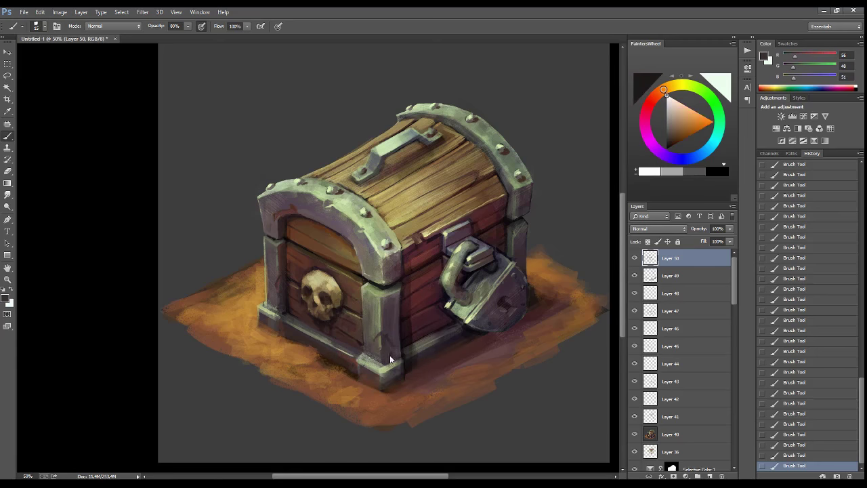
pyautogui.keyDown('alt'); pyautogui.click(391, 345); pyautogui.keyUp('alt')
pyautogui.keyDown('alt'); pyautogui.click(393, 346); pyautogui.keyUp('alt')
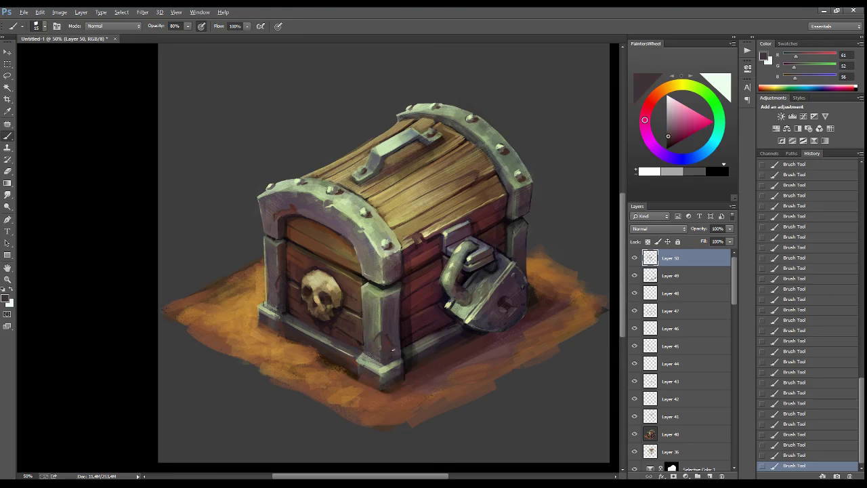
pyautogui.keyDown('alt'); pyautogui.click(387, 344); pyautogui.keyUp('alt')
pyautogui.keyDown('alt'); pyautogui.click(386, 370); pyautogui.keyUp('alt')
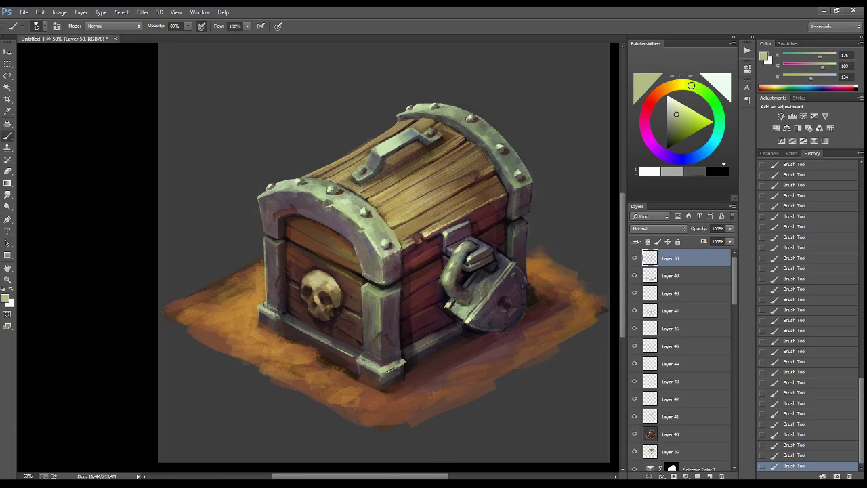
# - Pick dark grey-purple and warm dark shades and sample orange-brown from the ground at the base
pyautogui.keyDown('alt'); pyautogui.click(396, 381); pyautogui.keyUp('alt')
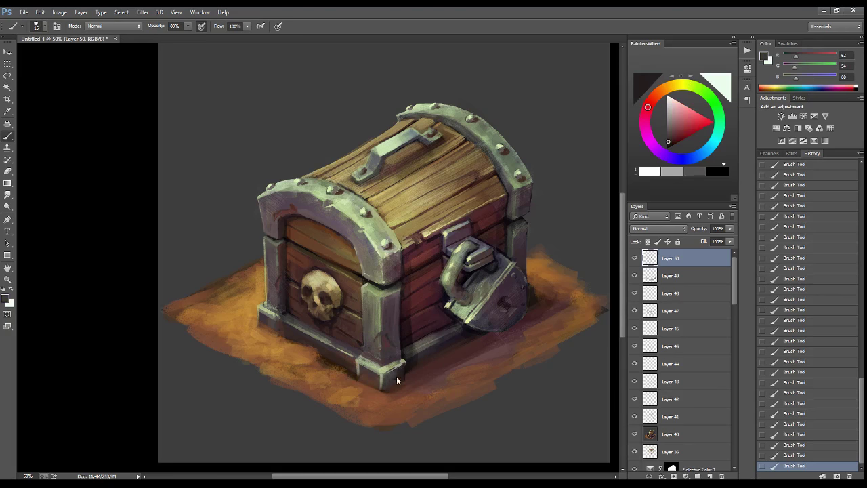
pyautogui.keyDown('alt'); pyautogui.click(381, 391); pyautogui.keyUp('alt')
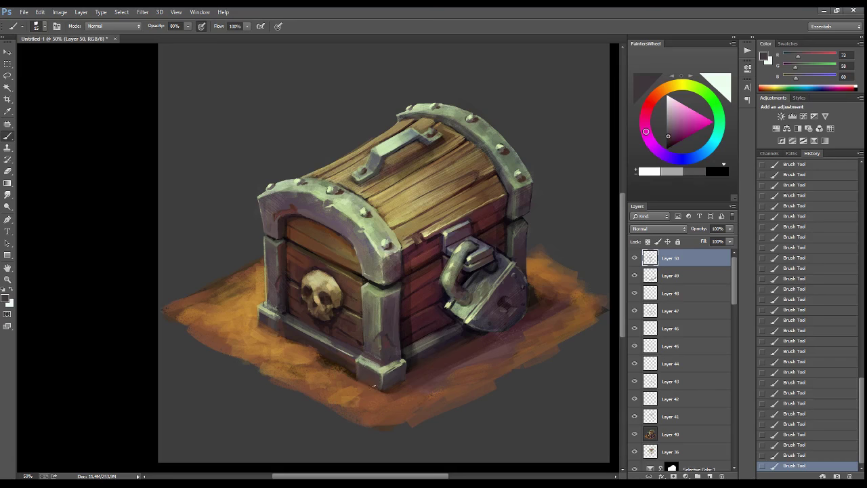
pyautogui.keyDown('alt'); pyautogui.click(362, 381); pyautogui.keyUp('alt')
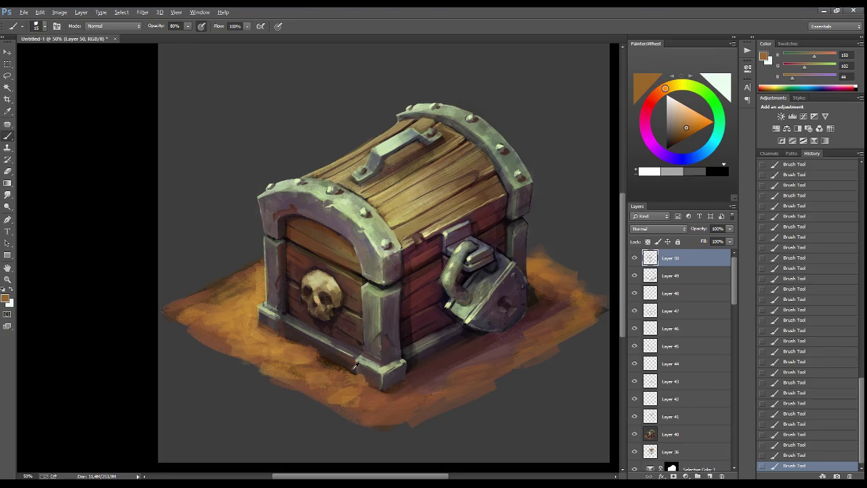
pyautogui.keyDown('alt'); pyautogui.click(361, 382); pyautogui.keyUp('alt')
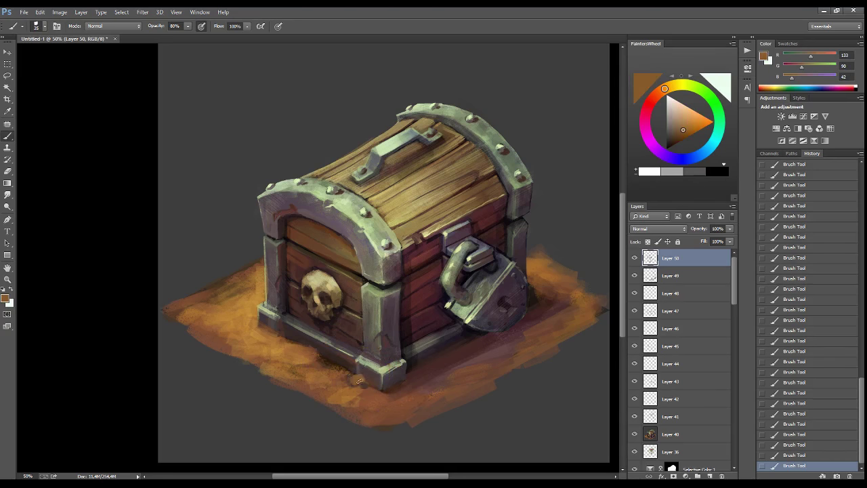
pyautogui.keyDown('alt'); pyautogui.click(317, 368); pyautogui.keyUp('alt')
# - Paint deep brown strokes and dark cracks near the chest's lower-left corner
pyautogui.keyDown('alt'); pyautogui.click(294, 338); pyautogui.keyUp('alt')
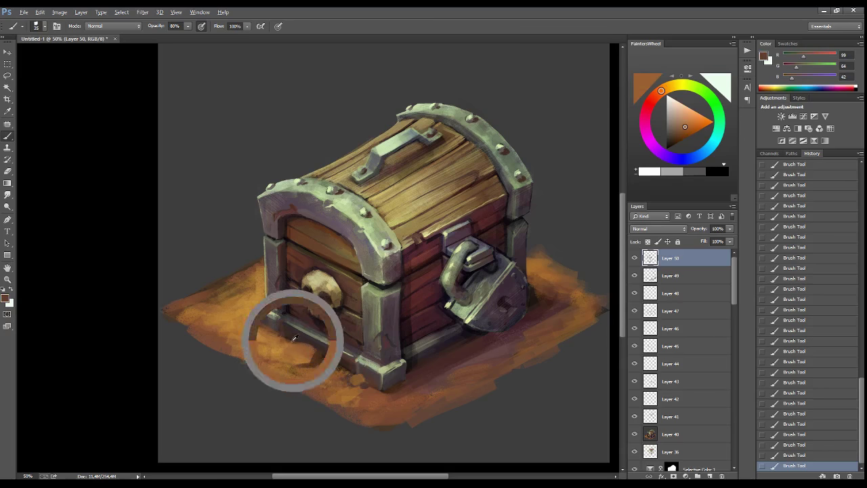
pyautogui.keyDown('alt'); pyautogui.click(302, 367); pyautogui.keyUp('alt')
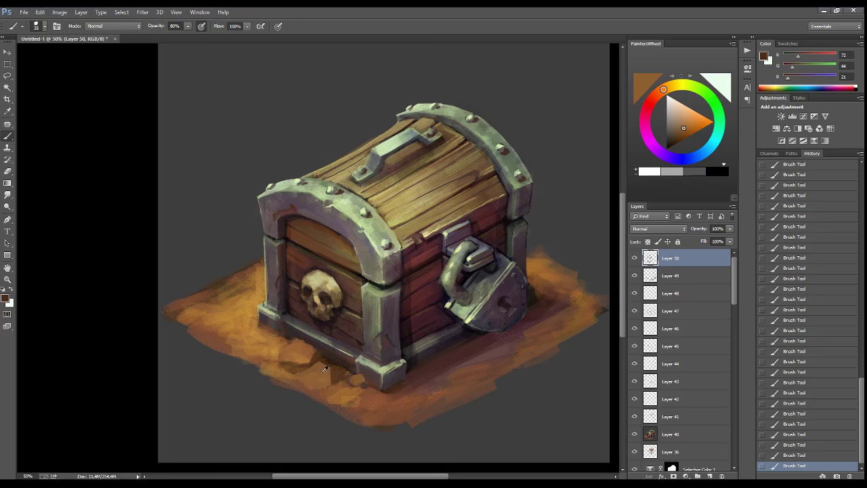
pyautogui.moveTo(325, 369); pyautogui.dragTo(359, 389)
pyautogui.keyDown('alt'); pyautogui.click(360, 387); pyautogui.keyUp('alt')
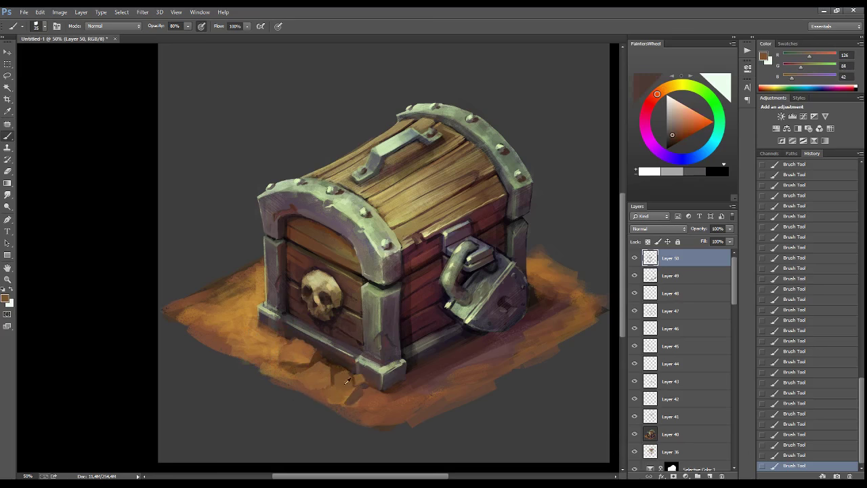
pyautogui.keyDown('alt'); pyautogui.click(329, 359); pyautogui.keyUp('alt')
pyautogui.moveTo(339, 360); pyautogui.dragTo(364, 375)
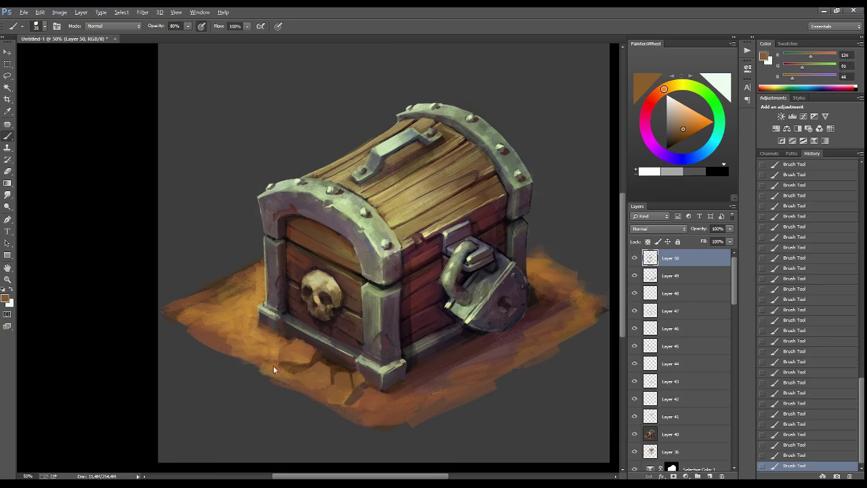
pyautogui.moveTo(271, 358)
pyautogui.mouseDown()
pyautogui.moveTo(318, 361)
pyautogui.moveTo(332, 382)
pyautogui.mouseUp()
# - Paint light brown dabs over the cracks and across the front of the ground
pyautogui.keyDown('alt'); pyautogui.click(288, 370); pyautogui.keyUp('alt')
pyautogui.keyDown('alt'); pyautogui.click(342, 364); pyautogui.keyUp('alt')
pyautogui.keyDown('alt'); pyautogui.click(350, 371); pyautogui.keyUp('alt')
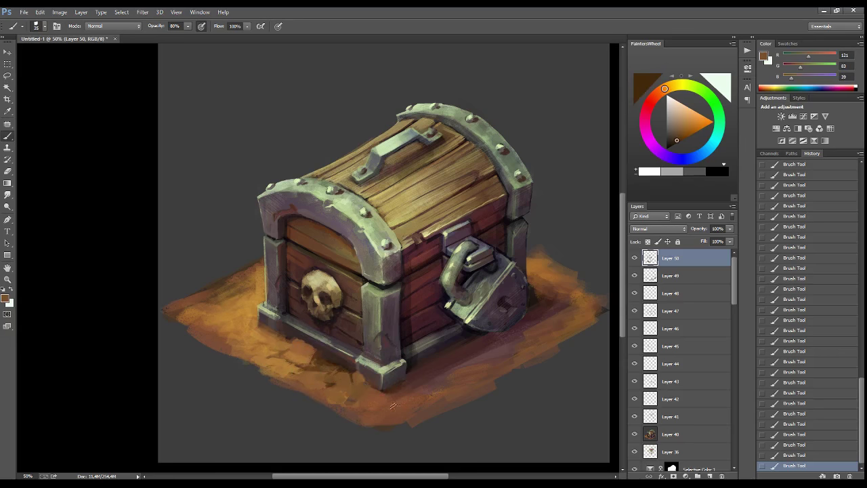
pyautogui.keyDown('alt'); pyautogui.click(306, 348); pyautogui.keyUp('alt')
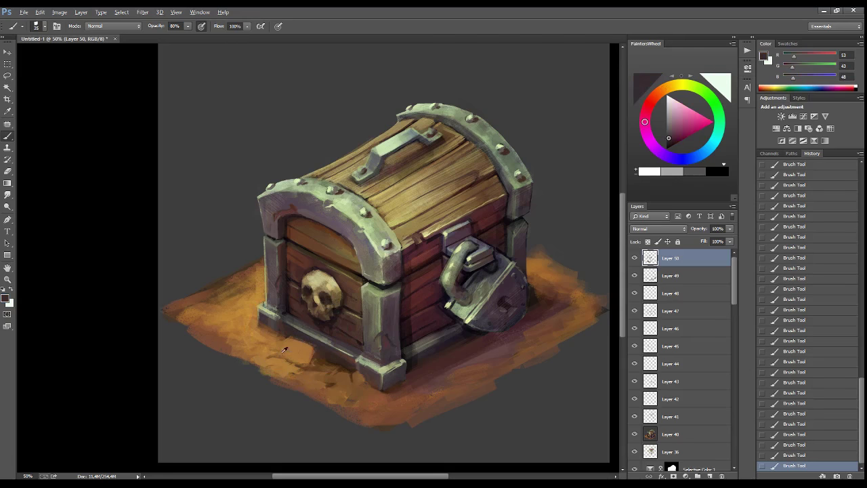
pyautogui.keyDown('alt'); pyautogui.click(391, 399); pyautogui.keyUp('alt')
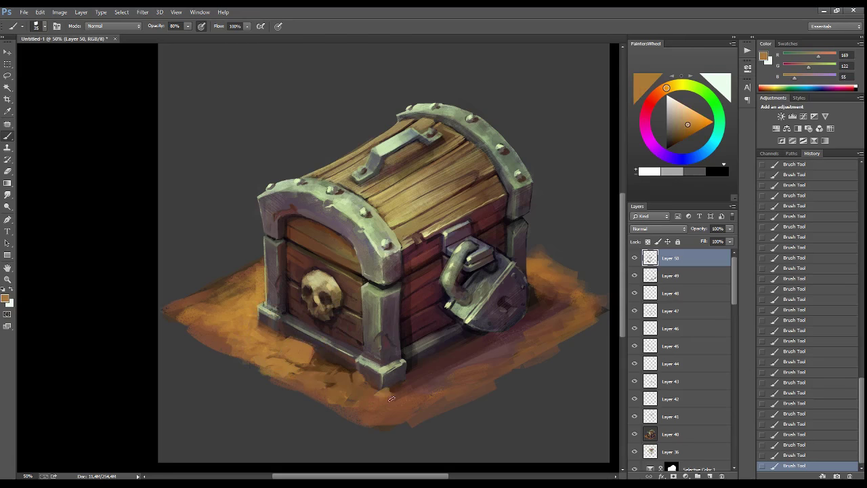
pyautogui.keyDown('alt'); pyautogui.click(437, 378); pyautogui.keyUp('alt')
pyautogui.moveTo(427, 389); pyautogui.dragTo(444, 383)
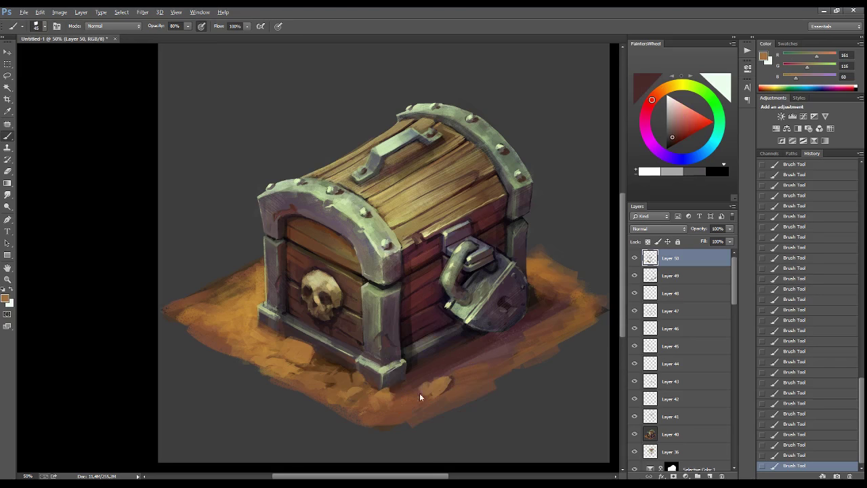
pyautogui.click(486, 363)
# - Sample greys, dark brown and metal-rim highlight tones from the chest
pyautogui.keyDown('alt'); pyautogui.click(241, 302); pyautogui.keyUp('alt')
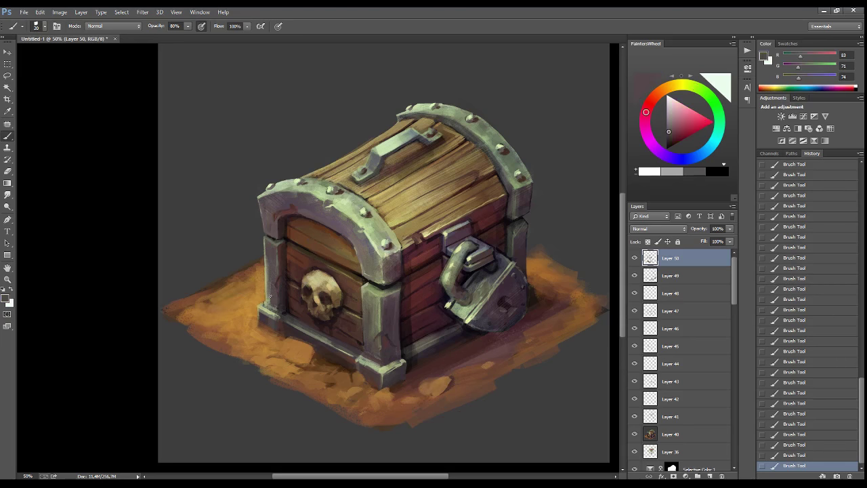
pyautogui.keyDown('alt'); pyautogui.click(269, 249); pyautogui.keyUp('alt')
pyautogui.keyDown('alt'); pyautogui.click(396, 273); pyautogui.keyUp('alt')
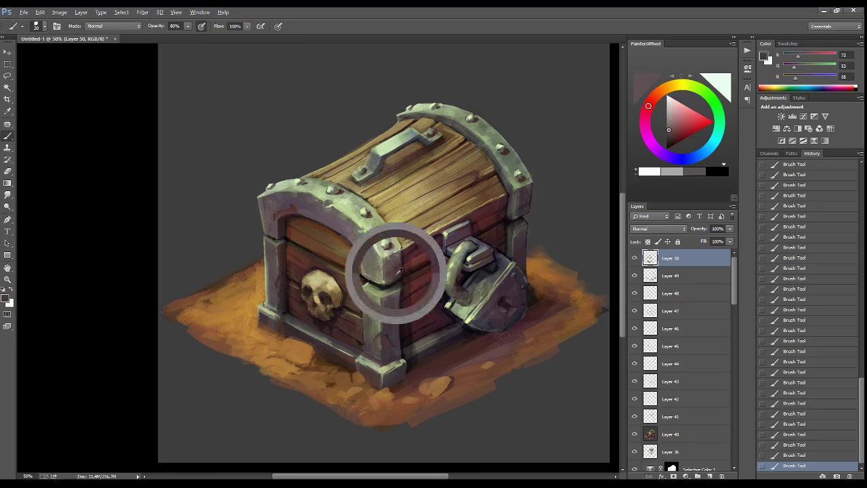
pyautogui.keyDown('alt'); pyautogui.click(486, 135); pyautogui.keyUp('alt')
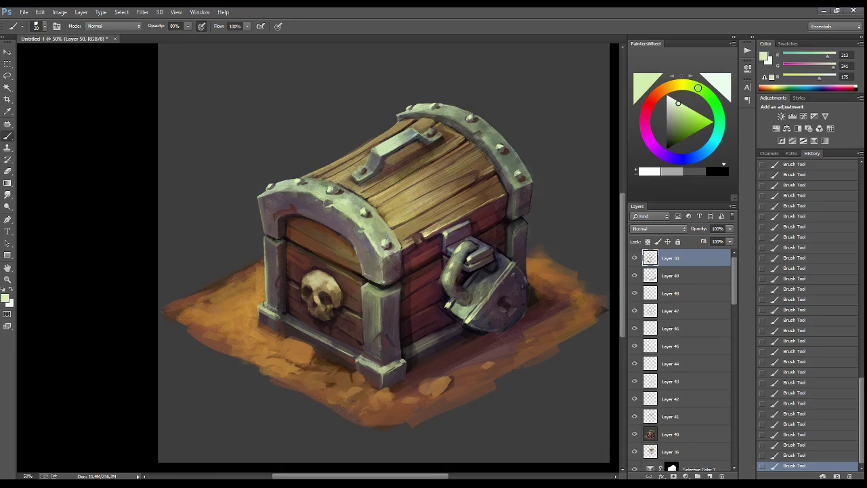
pyautogui.keyDown('alt'); pyautogui.click(378, 251); pyautogui.keyUp('alt')
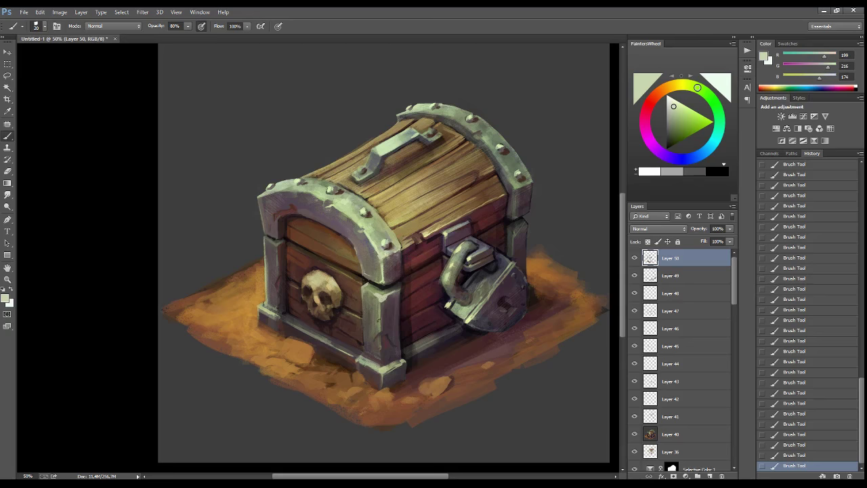
pyautogui.keyDown('alt'); pyautogui.click(513, 229); pyautogui.keyUp('alt')
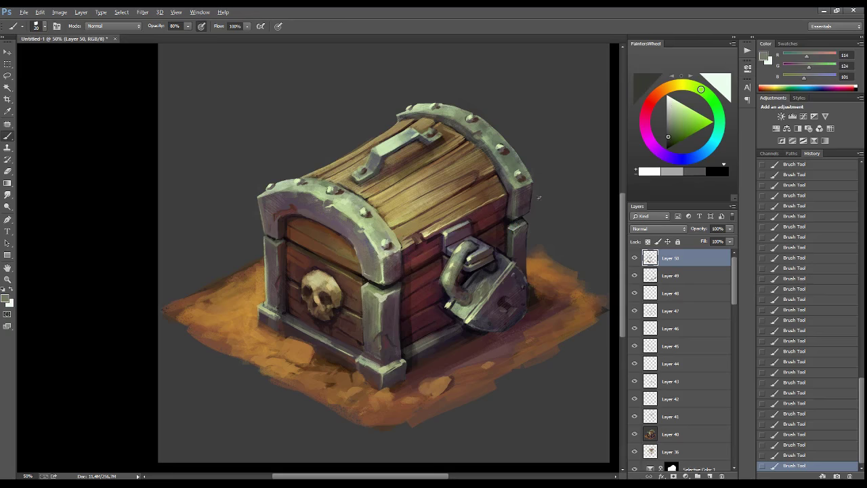
pyautogui.keyDown('alt'); pyautogui.click(473, 317); pyautogui.keyUp('alt')
# - Pick dark purple and reddish shadow tones around the padlock
pyautogui.keyDown('alt'); pyautogui.click(514, 312); pyautogui.keyUp('alt')
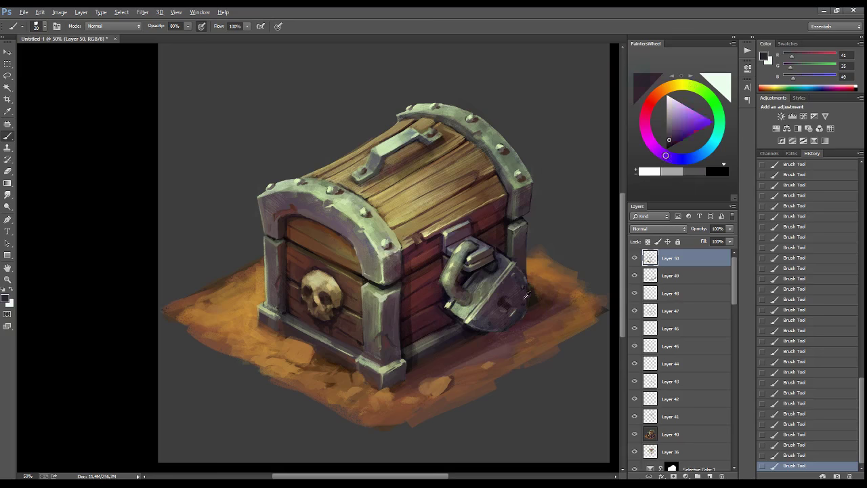
pyautogui.keyDown('alt'); pyautogui.click(527, 286); pyautogui.keyUp('alt')
pyautogui.keyDown('alt'); pyautogui.click(531, 303); pyautogui.keyUp('alt')
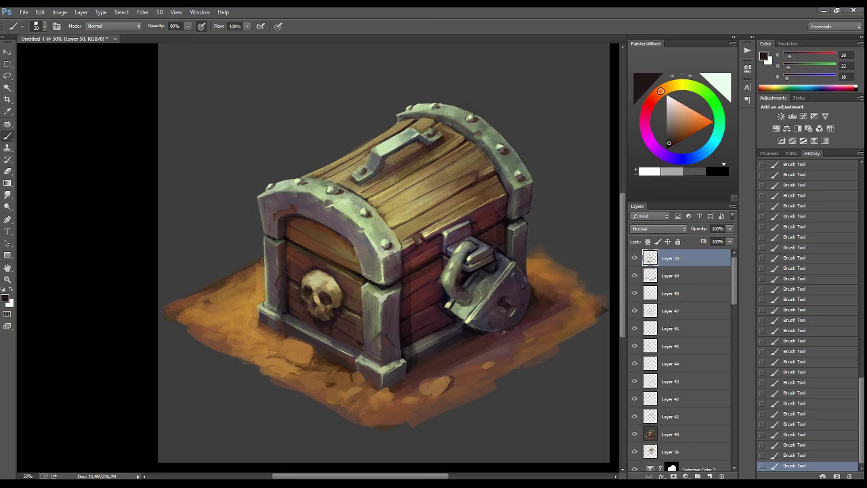
pyautogui.keyDown('alt'); pyautogui.click(553, 298); pyautogui.keyUp('alt')
pyautogui.keyDown('alt'); pyautogui.click(537, 305); pyautogui.keyUp('alt')
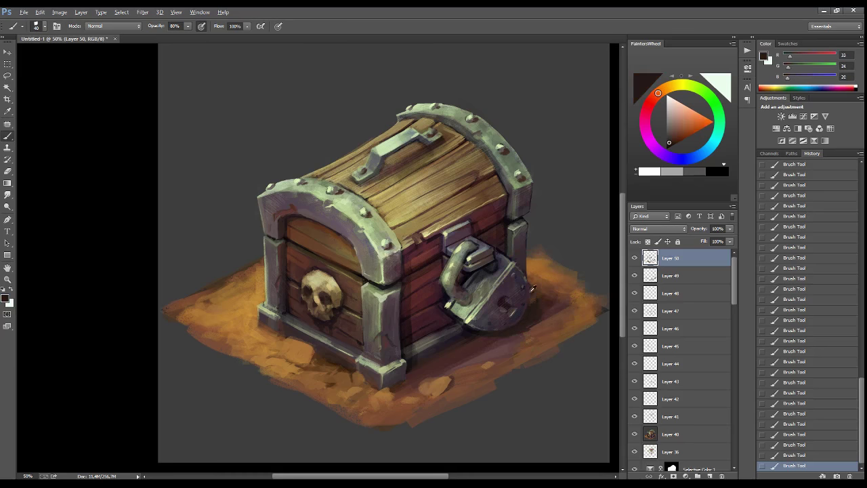
pyautogui.keyDown('alt'); pyautogui.click(541, 313); pyautogui.keyUp('alt')
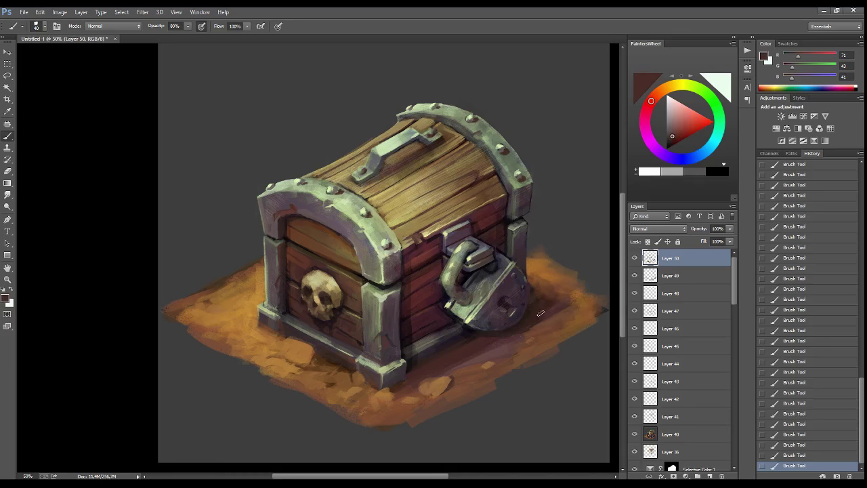
# - Zoom in on the skull, pick beige and dark brown, and paint a stroke
pyautogui.press('z')
pyautogui.keyDown('alt'); pyautogui.click(336, 299); pyautogui.keyUp('alt')
pyautogui.keyDown('alt'); pyautogui.click(336, 298); pyautogui.keyUp('alt')
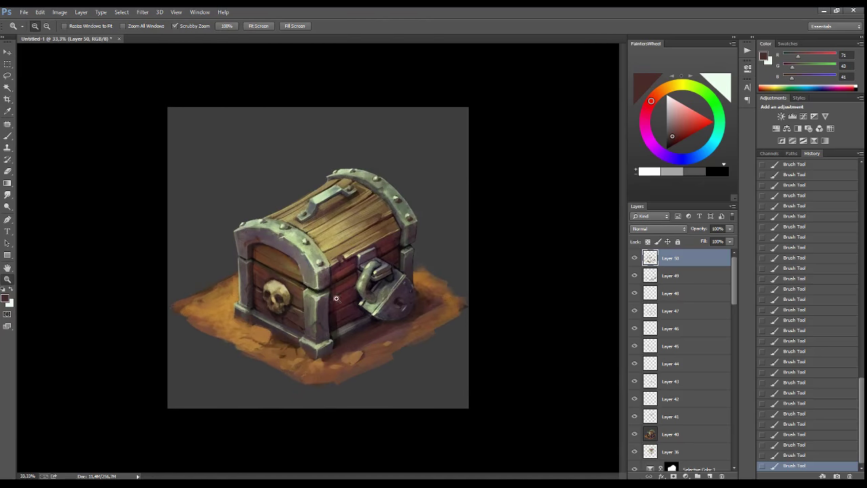
pyautogui.doubleClick(262, 305)
pyautogui.press('b')
pyautogui.keyDown('alt'); pyautogui.click(295, 306); pyautogui.keyUp('alt')
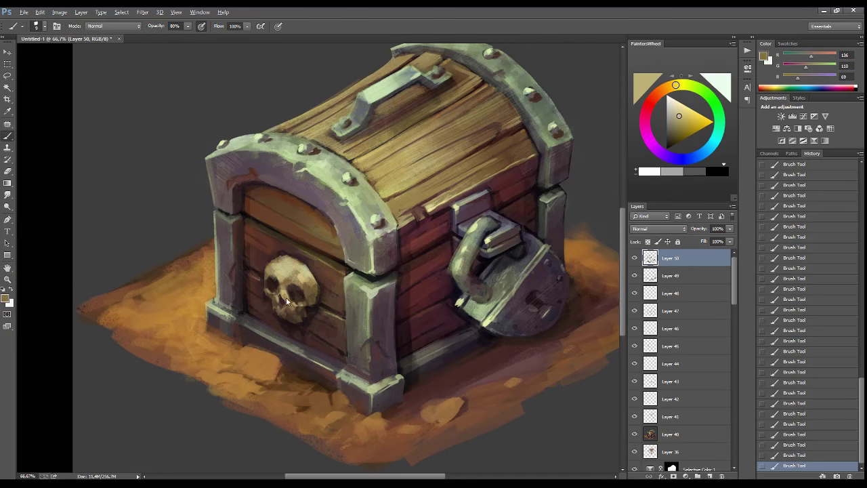
pyautogui.keyDown('alt'); pyautogui.click(314, 262); pyautogui.keyUp('alt')
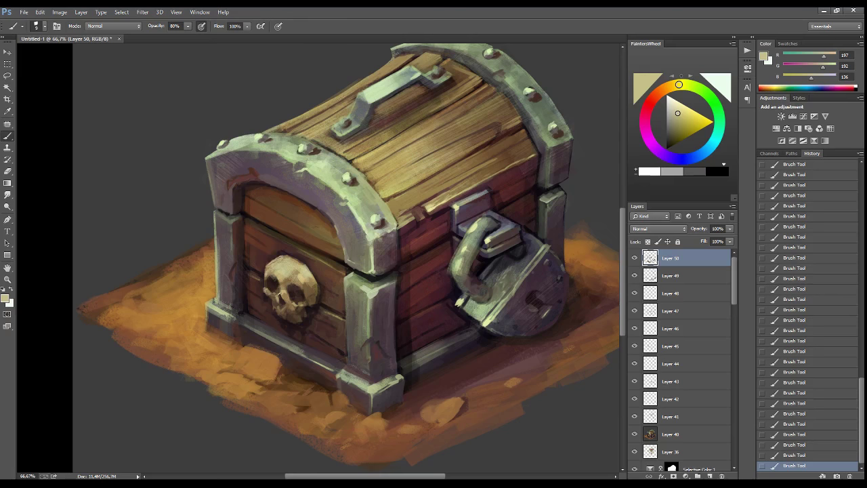
pyautogui.keyDown('alt'); pyautogui.click(305, 316); pyautogui.keyUp('alt')
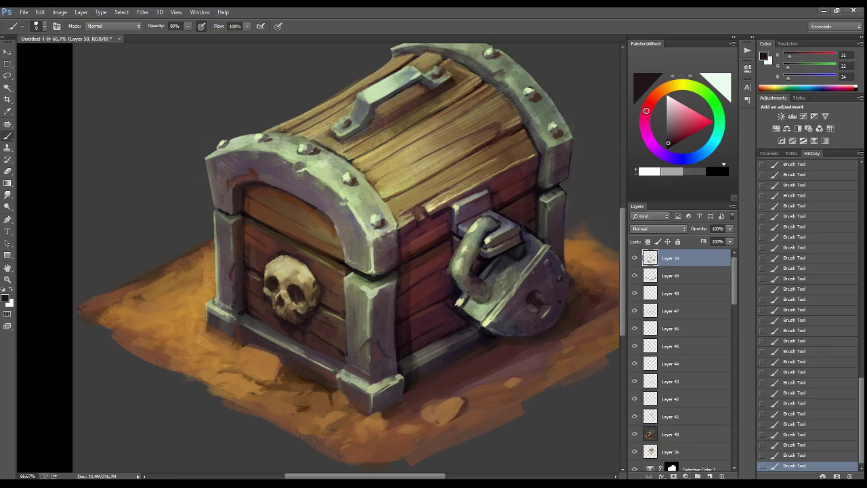
pyautogui.moveTo(397, 208); pyautogui.dragTo(382, 259)
# - Zoom out to the whole painting and add empty Layer 51 on top
pyautogui.click(8, 279)
pyautogui.hotkey('ctrl', '-')
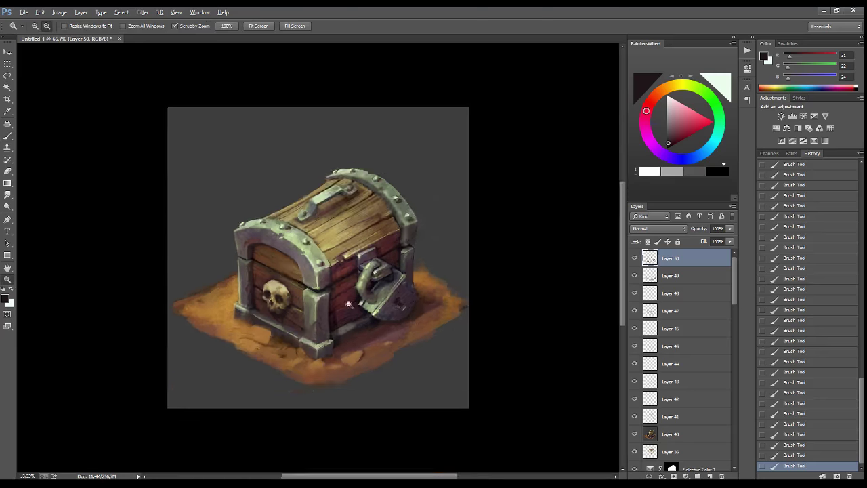
pyautogui.hotkey('ctrl', '-')
pyautogui.hotkey('ctrl', 'shift', 'alt', 'n')
# - Paint an orange coin blob with a highlight above the chest
pyautogui.click(680, 136)
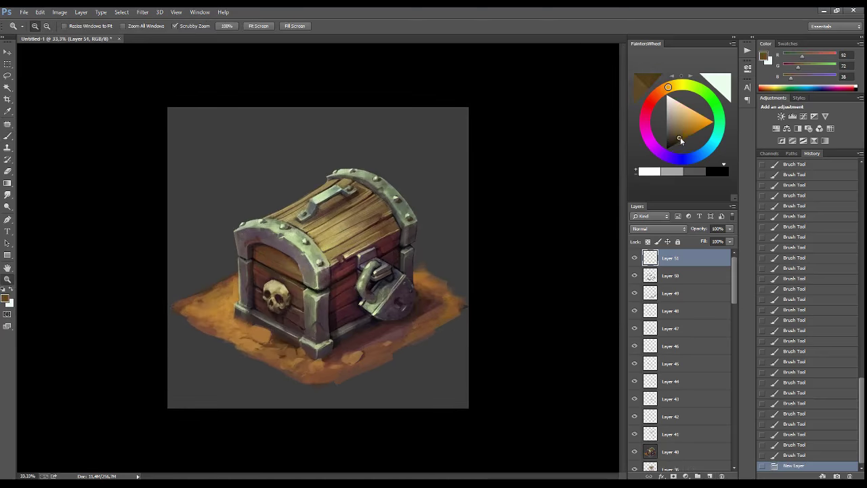
pyautogui.press('b')
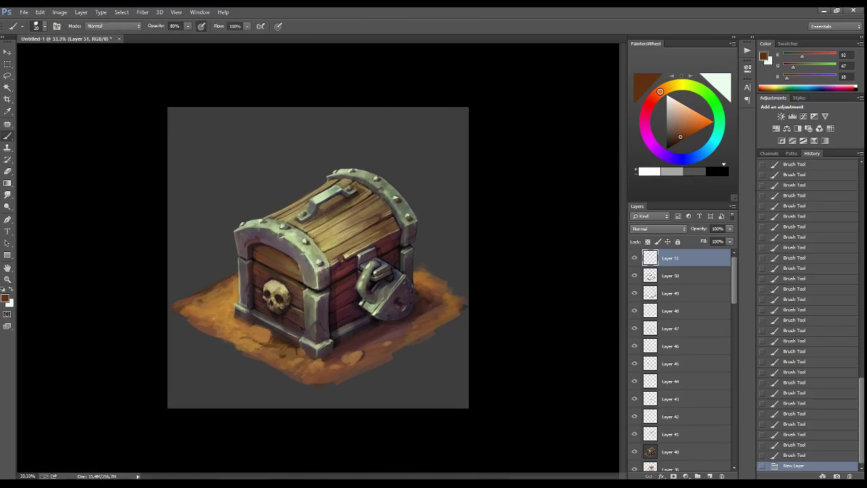
pyautogui.click(668, 87)
pyautogui.click(694, 125)
pyautogui.moveTo(233, 159)
pyautogui.mouseDown()
pyautogui.moveTo(252, 159)
pyautogui.moveTo(237, 160)
pyautogui.mouseUp()
pyautogui.click(691, 126)
# - Refine the coin with a smaller brush, adding edge dents and gold details
pyautogui.keyDown('alt'); pyautogui.click(238, 173); pyautogui.keyUp('alt')
pyautogui.press('[')
pyautogui.press('[')
pyautogui.press('[')
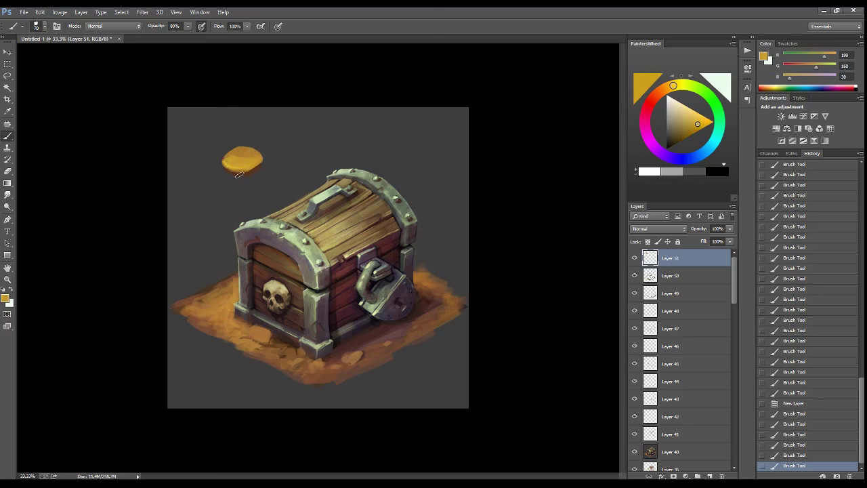
pyautogui.moveTo(256, 156)
pyautogui.mouseDown()
pyautogui.moveTo(260, 168)
pyautogui.moveTo(249, 162)
pyautogui.mouseUp()
pyautogui.keyDown('alt'); pyautogui.click(244, 156); pyautogui.keyUp('alt')
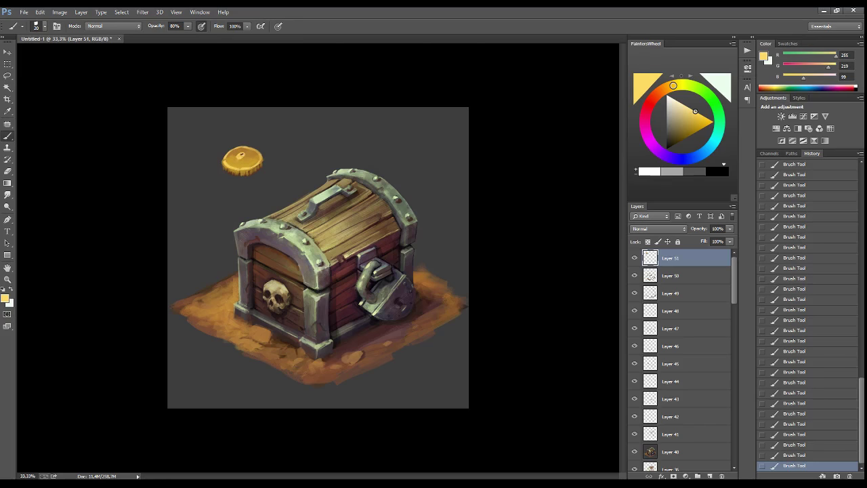
pyautogui.keyDown('alt'); pyautogui.click(258, 166); pyautogui.keyUp('alt')
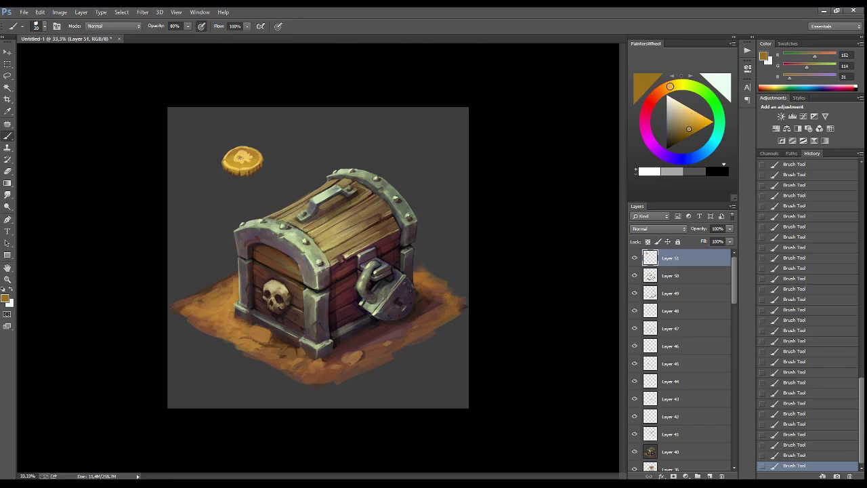
pyautogui.keyDown('alt'); pyautogui.click(249, 158); pyautogui.keyUp('alt')
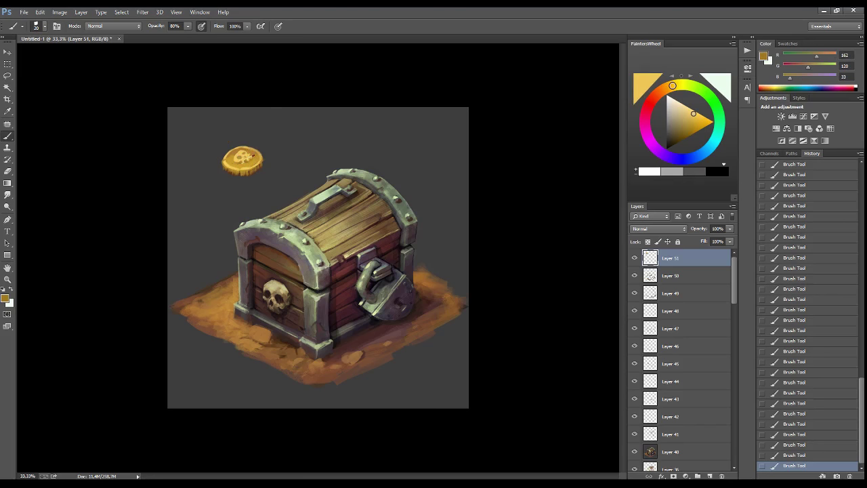
pyautogui.keyDown('alt'); pyautogui.click(243, 159); pyautogui.keyUp('alt')
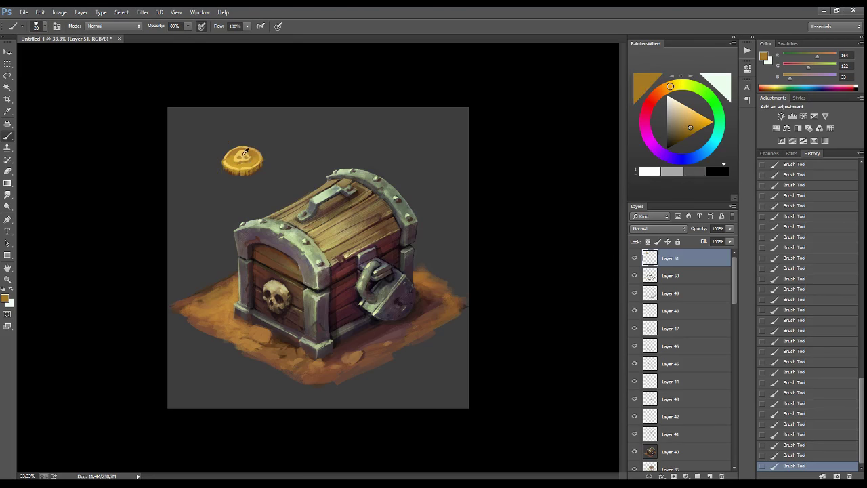
pyautogui.keyDown('alt'); pyautogui.click(237, 159); pyautogui.keyUp('alt')
# - Move the coin beside the chest, shrink it, and duplicate it for the right side
pyautogui.press('v')
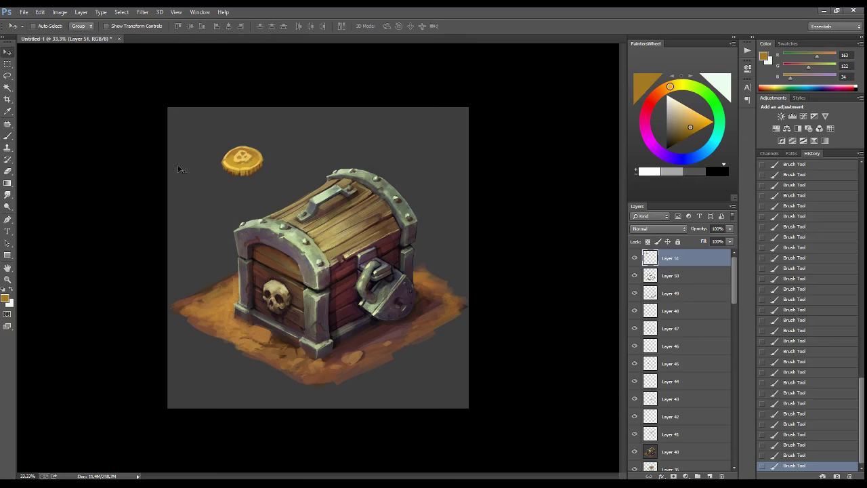
pyautogui.moveTo(244, 178)
pyautogui.mouseDown()
pyautogui.moveTo(224, 303)
pyautogui.moveTo(243, 330)
pyautogui.moveTo(346, 344)
pyautogui.moveTo(427, 277)
pyautogui.mouseUp()
pyautogui.hotkey('ctrl', 't')
pyautogui.press('b')
pyautogui.press('Return')
pyautogui.hotkey('ctrl', 't')
pyautogui.click(8, 51)
pyautogui.press('Return')
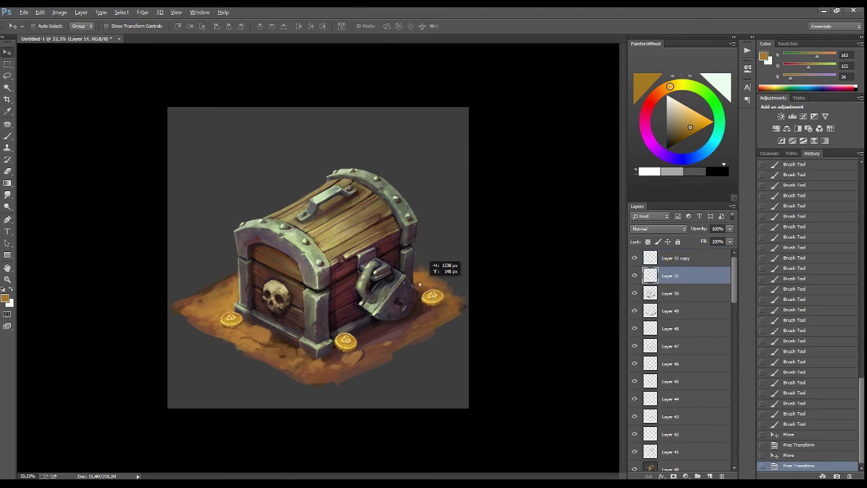
# - Flip the right-side coin, erase its part hidden behind the chest, set opacity 77%
pyautogui.hotkey('ctrl', 'shift', 'h')
pyautogui.click(706, 238)
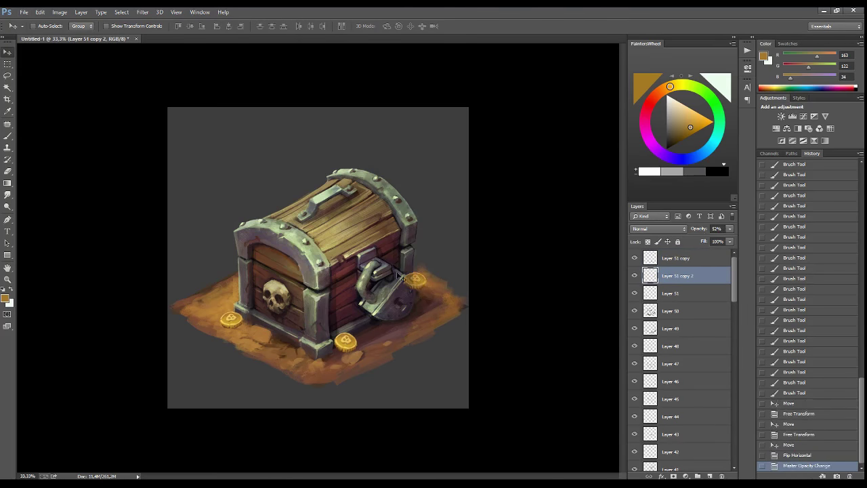
pyautogui.press('e')
pyautogui.moveTo(405, 274); pyautogui.dragTo(419, 301)
pyautogui.moveTo(730, 229); pyautogui.dragTo(725, 241)
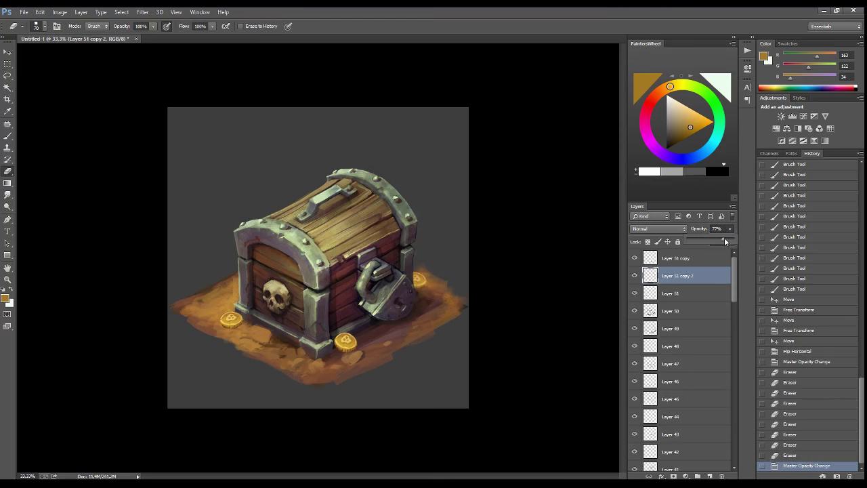
# - Duplicate the lower-left coin, place it alongside, rotate about -13 degrees and flip it
pyautogui.press('v')
pyautogui.keyDown('alt'); pyautogui.moveTo(230, 318); pyautogui.dragTo(224, 313); pyautogui.keyUp('alt')
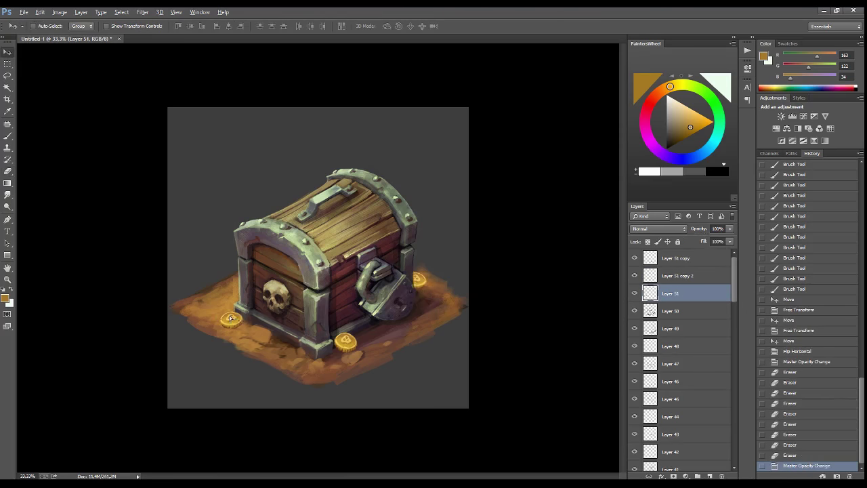
pyautogui.hotkey('ctrl', 't')
pyautogui.moveTo(293, 356); pyautogui.dragTo(301, 341)
pyautogui.press('v')
pyautogui.click(388, 186)
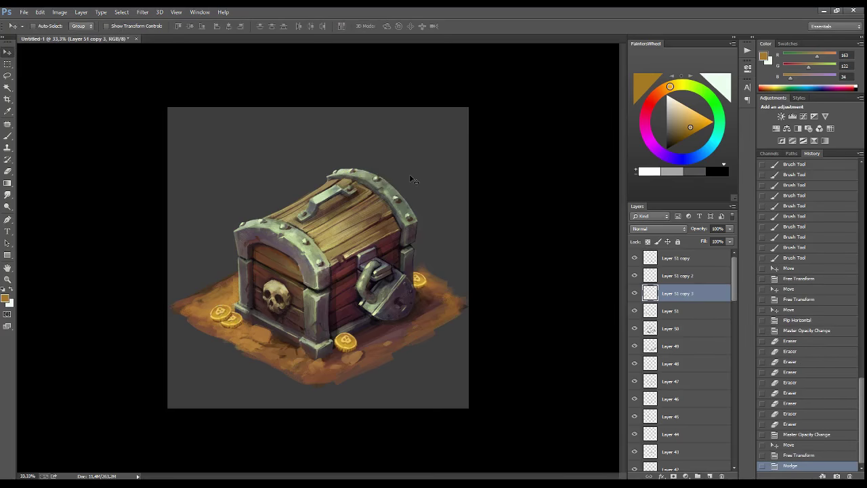
pyautogui.press('Left')
# - Adjust the second front-left coin's size and angle, nudge it into place, and add an empty layer
pyautogui.hotkey('ctrl', 't')
pyautogui.moveTo(312, 315); pyautogui.dragTo(305, 295)
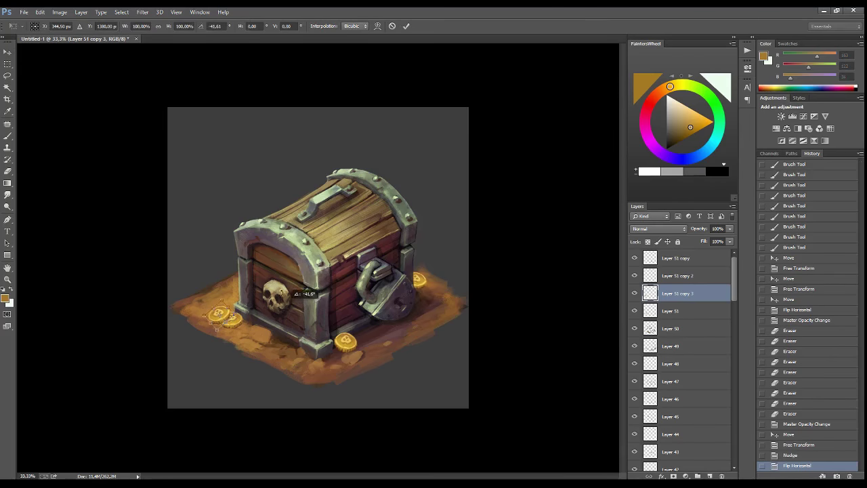
pyautogui.press('v')
pyautogui.click(387, 188)
pyautogui.press('Left')
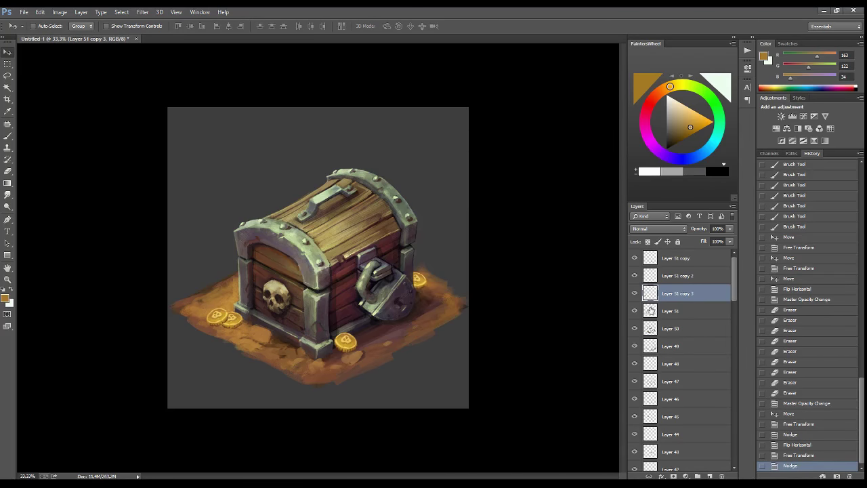
pyautogui.click(709, 476)
# - Zoom in and paint dark brown shadows between and beneath the coins
pyautogui.press('z')
pyautogui.click(286, 309)
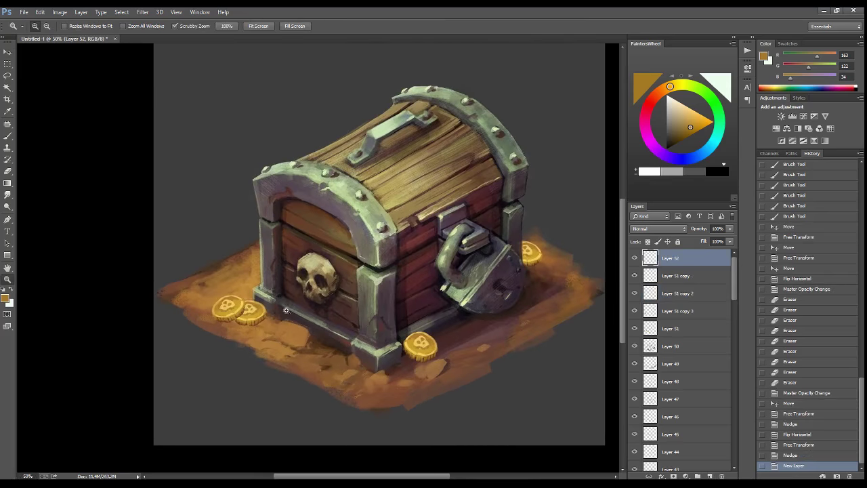
pyautogui.press('b')
pyautogui.keyDown('alt'); pyautogui.click(303, 342); pyautogui.keyUp('alt')
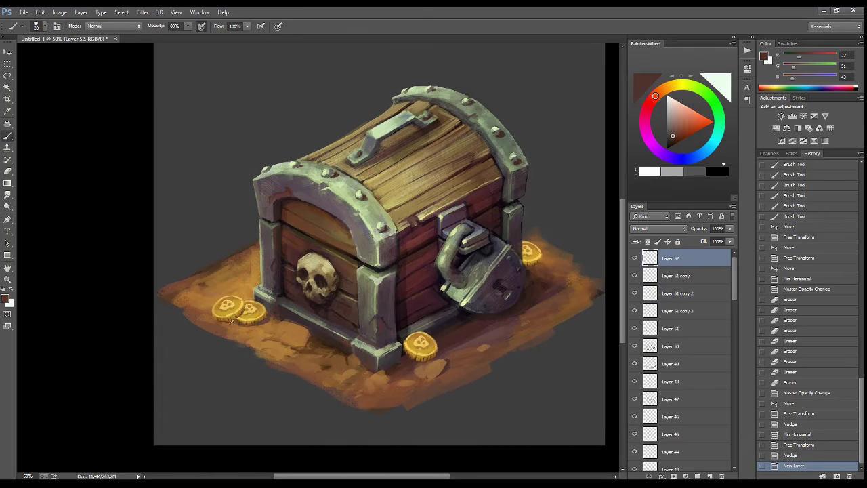
pyautogui.moveTo(237, 319)
pyautogui.mouseDown()
pyautogui.moveTo(248, 306)
pyautogui.moveTo(209, 318)
pyautogui.mouseUp()
pyautogui.keyDown('alt'); pyautogui.click(279, 312); pyautogui.keyUp('alt')
pyautogui.keyDown('alt'); pyautogui.click(244, 327); pyautogui.keyUp('alt')
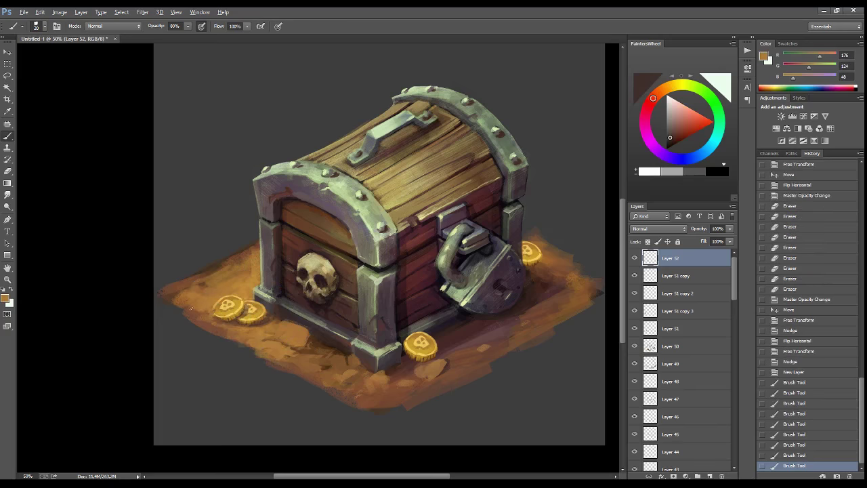
# - Adjust the front coin's saturation with Hue/Saturation
pyautogui.rightClick(414, 160)
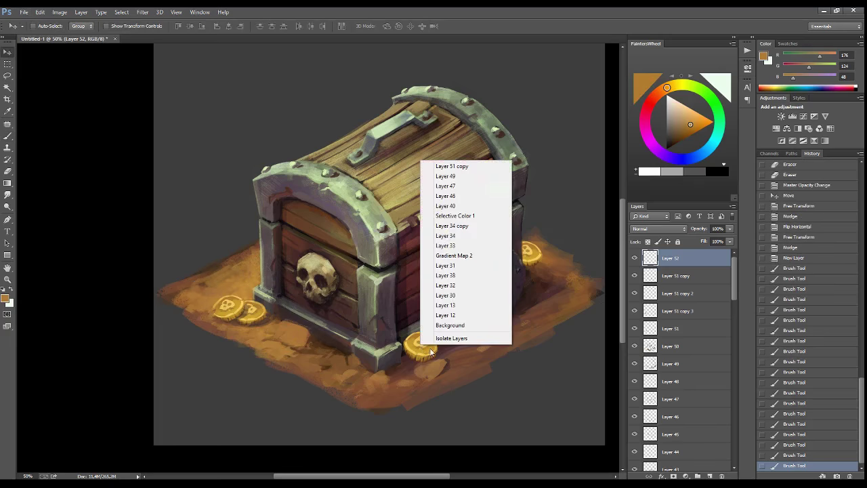
pyautogui.click(461, 168)
pyautogui.click(59, 11)
pyautogui.click(203, 80)
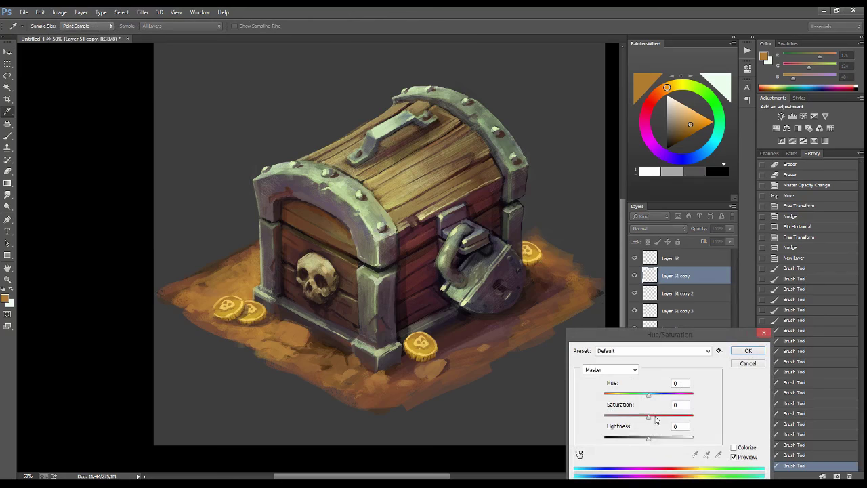
pyautogui.moveTo(649, 416); pyautogui.dragTo(661, 416)
pyautogui.press('Return')
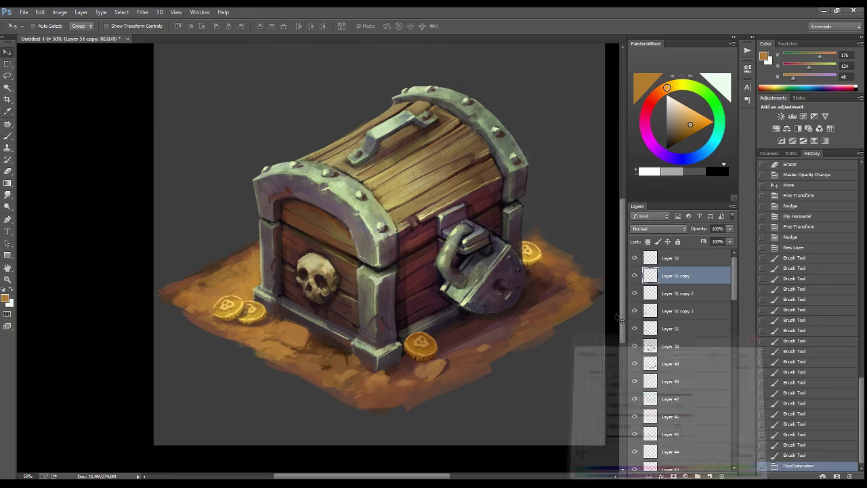
# - Duplicate the right coin's layer (Layer 51 copy 2), nudge it, and shift its hue to -16
pyautogui.rightClick(527, 251)
pyautogui.click(557, 258)
pyautogui.hotkey('alt', 'Right')
pyautogui.press('Right')
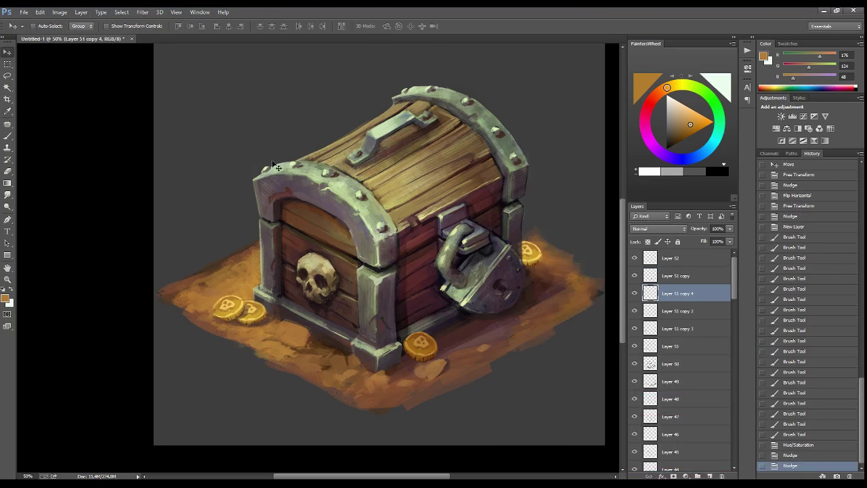
pyautogui.click(59, 11)
pyautogui.click(203, 80)
pyautogui.moveTo(648, 393); pyautogui.dragTo(647, 398)
pyautogui.click(748, 350)
# - Erase stray parts of the coin copy and merge it into the layer below
pyautogui.press('e')
pyautogui.click(551, 242)
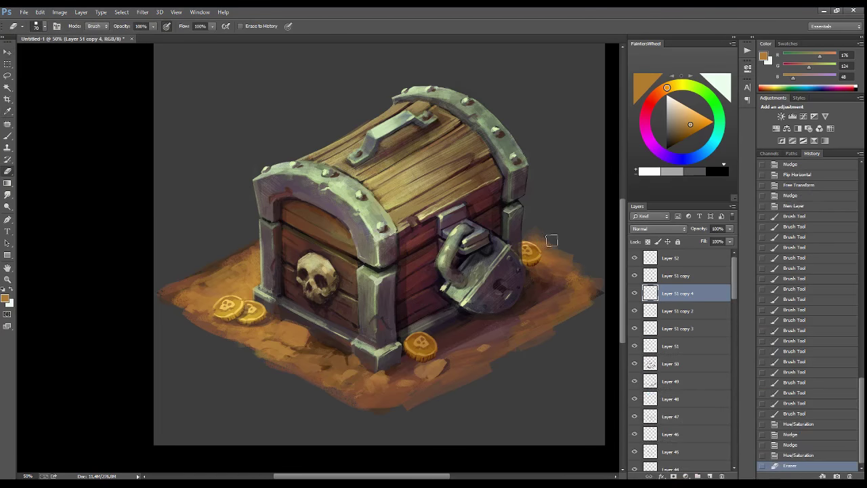
pyautogui.click(549, 243)
pyautogui.click(406, 264)
pyautogui.hotkey('ctrl', 'e')
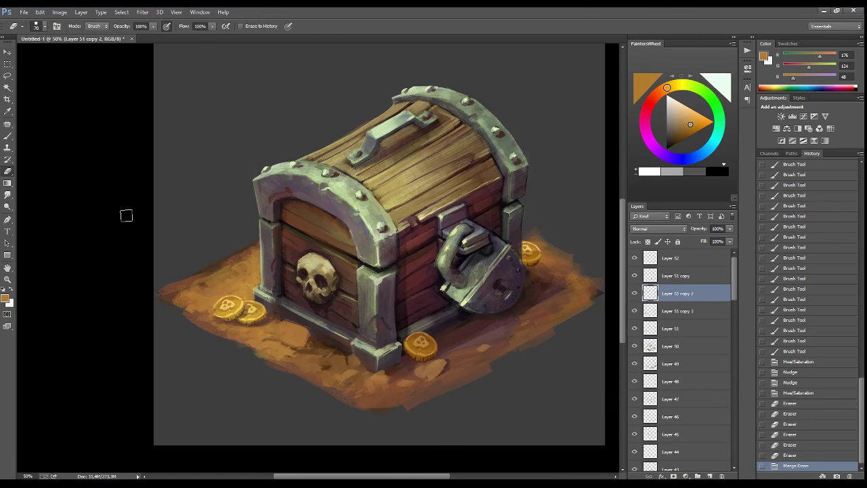
# - On a new layer, lay yellow gradients sampled from the coins across them
pyautogui.hotkey('ctrl', 'shift', 'alt', 'n')
pyautogui.press('g')
pyautogui.keyDown('alt'); pyautogui.click(251, 310); pyautogui.keyUp('alt')
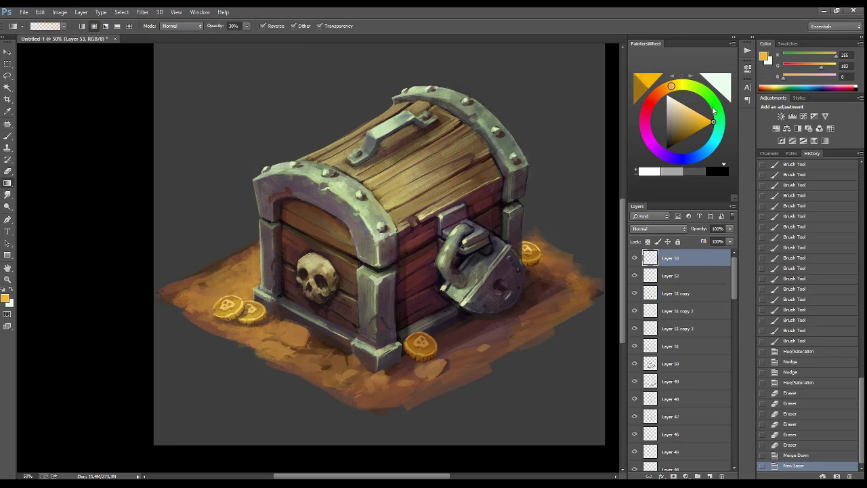
pyautogui.moveTo(229, 315); pyautogui.dragTo(177, 43)
pyautogui.moveTo(224, 325)
pyautogui.mouseDown()
pyautogui.moveTo(234, 310)
pyautogui.moveTo(256, 313)
pyautogui.mouseUp()
pyautogui.moveTo(414, 359); pyautogui.dragTo(420, 348)
pyautogui.moveTo(521, 249); pyautogui.dragTo(535, 236)
# - Set the glow layer to Color Dodge at 71% opacity and add more gradient
pyautogui.click(659, 228)
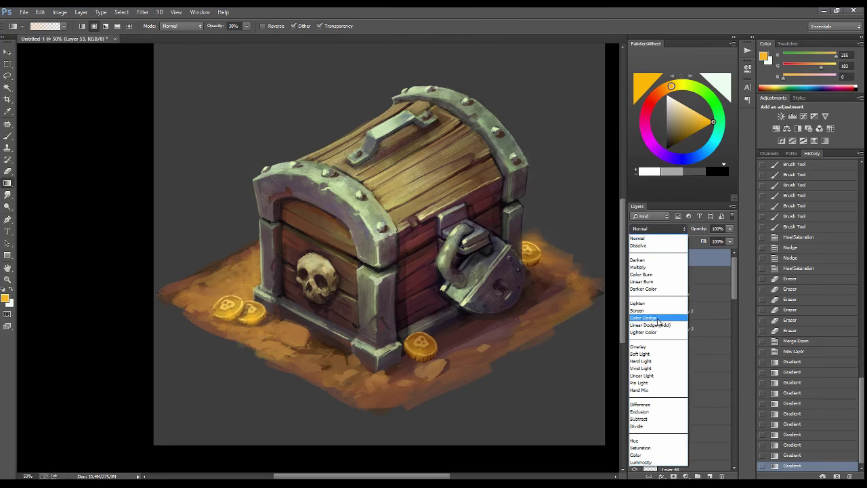
pyautogui.click(652, 316)
pyautogui.moveTo(730, 228); pyautogui.dragTo(719, 242)
pyautogui.moveTo(223, 324)
pyautogui.mouseDown()
pyautogui.moveTo(234, 310)
pyautogui.moveTo(252, 312)
pyautogui.mouseUp()
# - Brush golden glow onto the left and centre coins and the nearby ground
pyautogui.press('b')
pyautogui.click(227, 305)
pyautogui.click(224, 302)
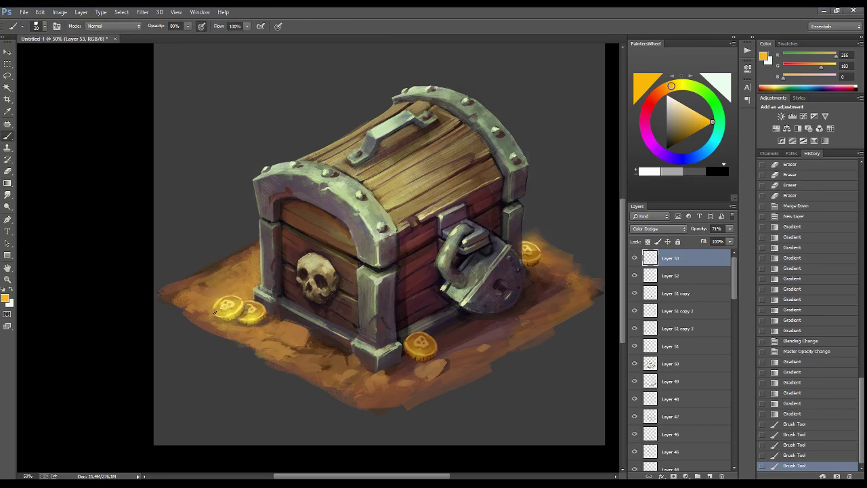
pyautogui.click(248, 310)
pyautogui.click(407, 353)
pyautogui.click(413, 370)
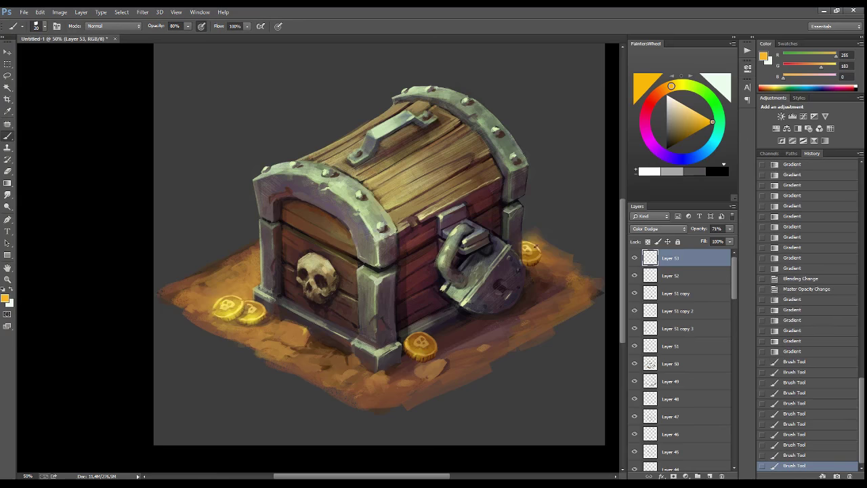
pyautogui.click(447, 381)
pyautogui.click(464, 388)
pyautogui.click(484, 398)
# - Paint glowing red skull eyes on a new layer, then delete that layer
pyautogui.click(710, 476)
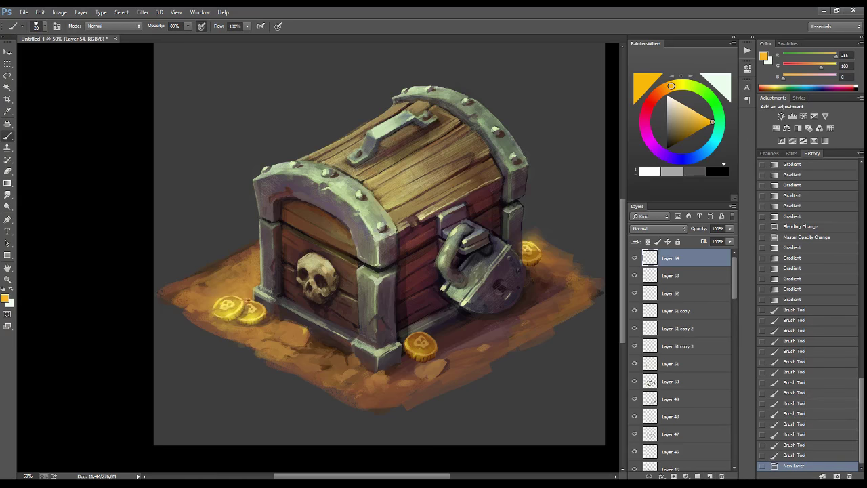
pyautogui.keyDown('alt'); pyautogui.click(304, 278); pyautogui.keyUp('alt')
pyautogui.click(320, 280)
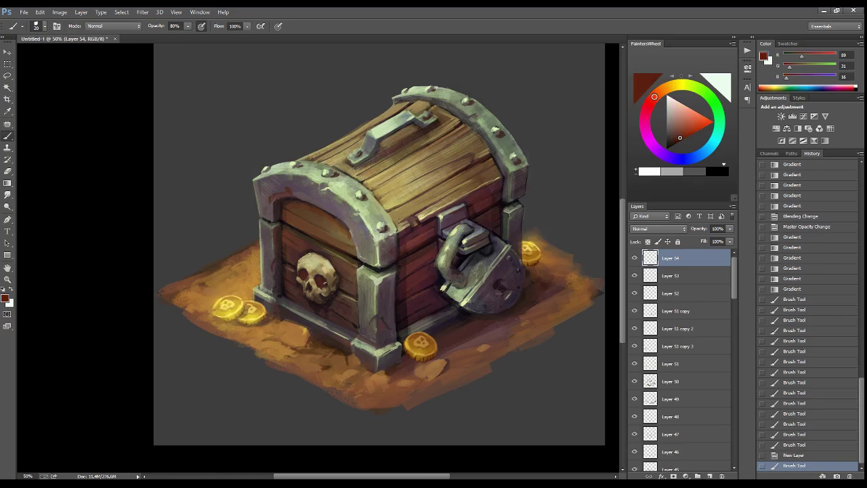
pyautogui.click(319, 279)
pyautogui.click(305, 277)
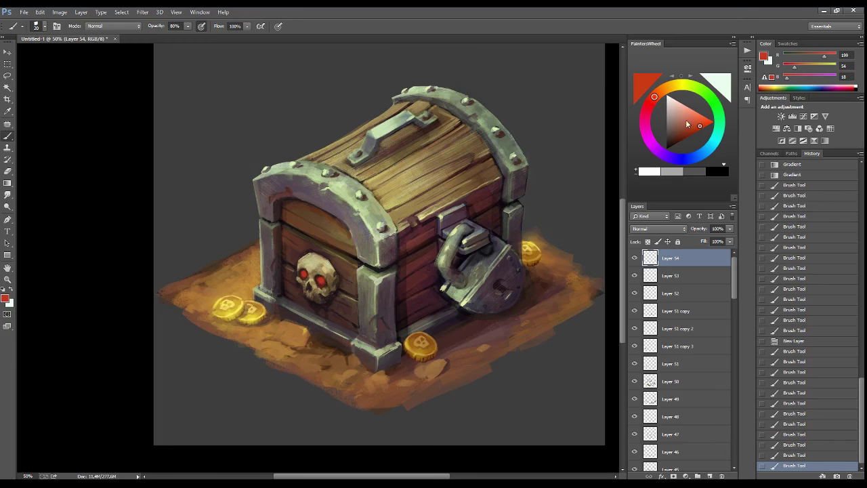
pyautogui.click(679, 102)
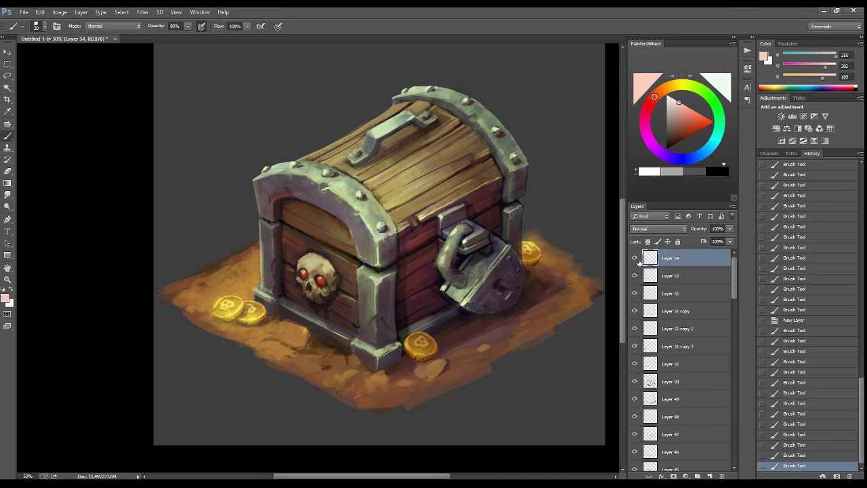
pyautogui.click(721, 475)
# - Darken the ground beside the coin and add light tan dabs around it
pyautogui.keyDown('alt'); pyautogui.click(540, 263); pyautogui.keyUp('alt')
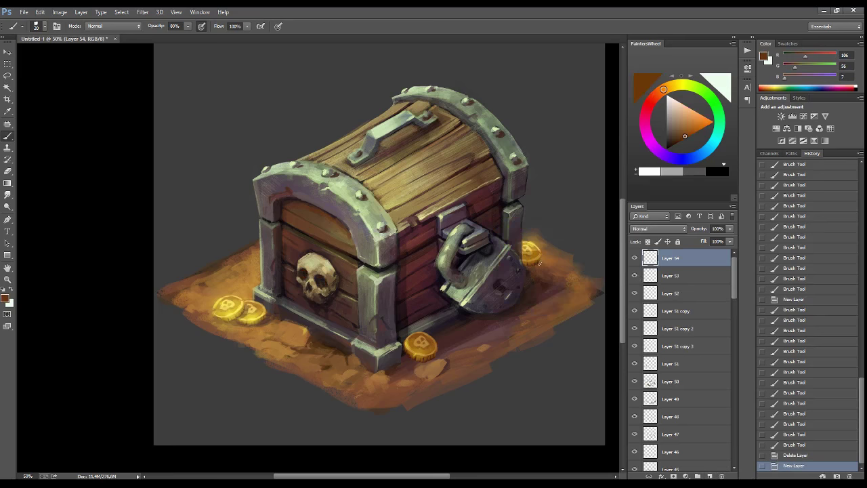
pyautogui.click(542, 261)
pyautogui.click(543, 261)
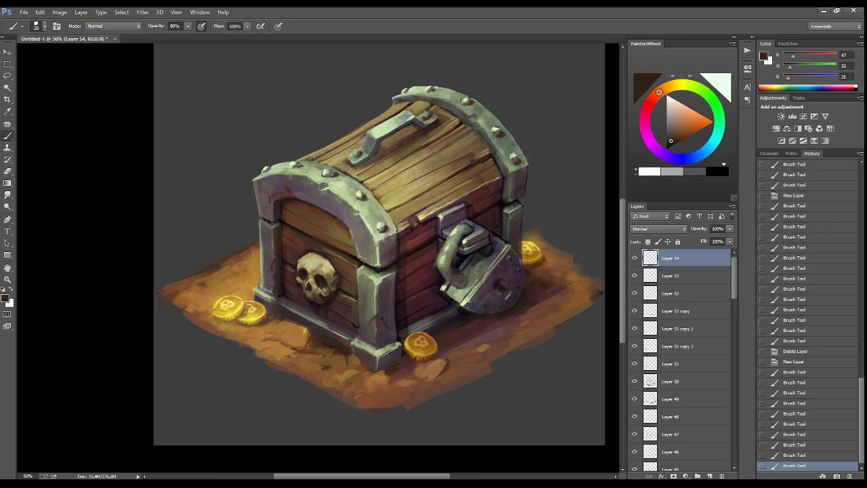
pyautogui.keyDown('alt'); pyautogui.click(437, 361); pyautogui.keyUp('alt')
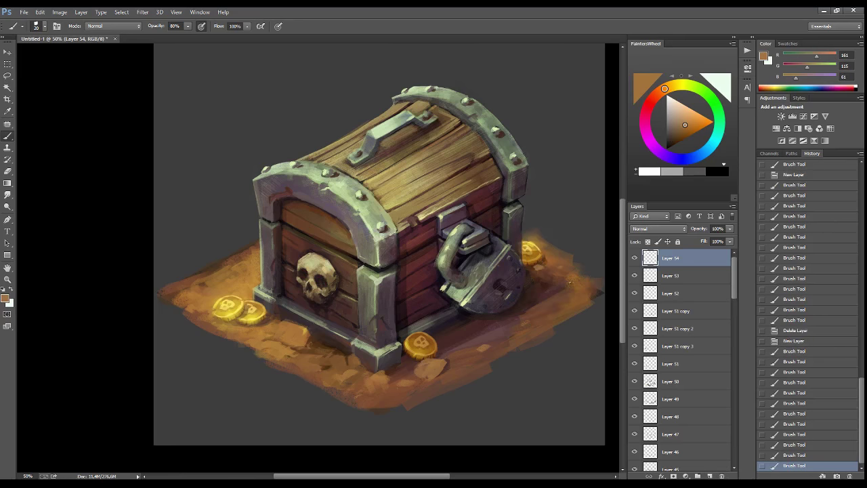
pyautogui.keyDown('alt'); pyautogui.click(231, 281); pyautogui.keyUp('alt')
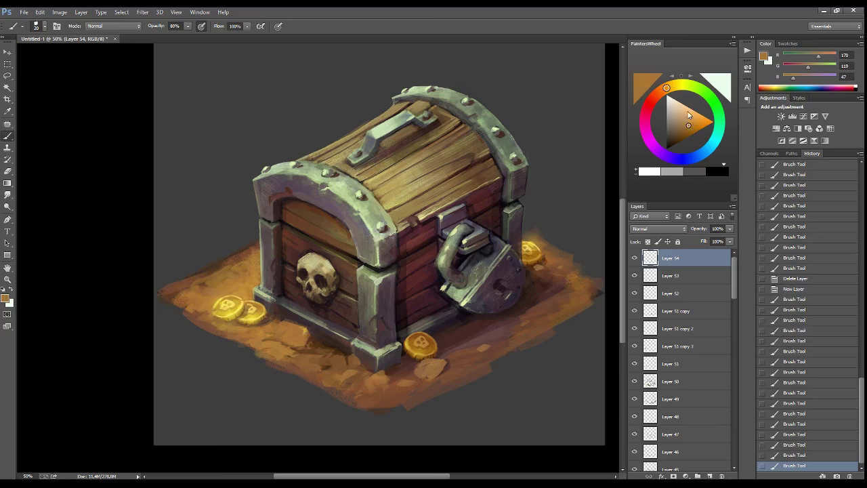
pyautogui.click(309, 368)
pyautogui.click(539, 310)
# - Dab dark brown sampled from the ground onto the left ground area
pyautogui.keyDown('alt'); pyautogui.click(241, 278); pyautogui.keyUp('alt')
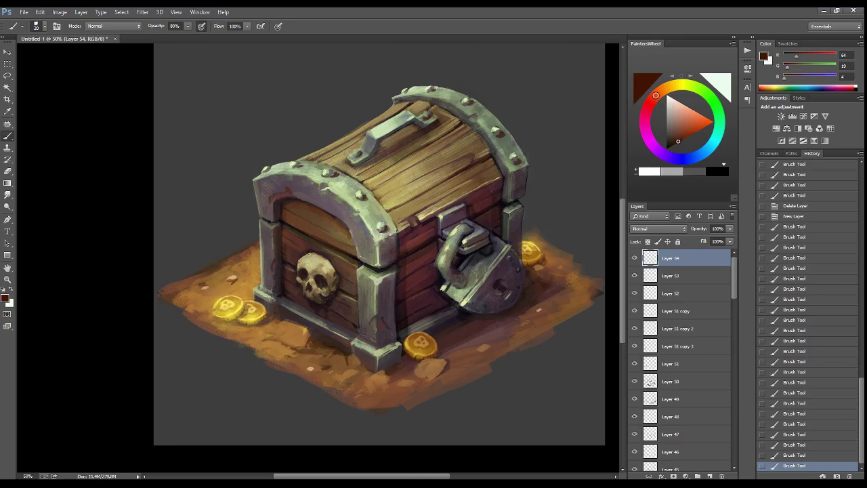
pyautogui.click(232, 279)
pyautogui.click(233, 277)
pyautogui.scroll(-2, 539, 311)
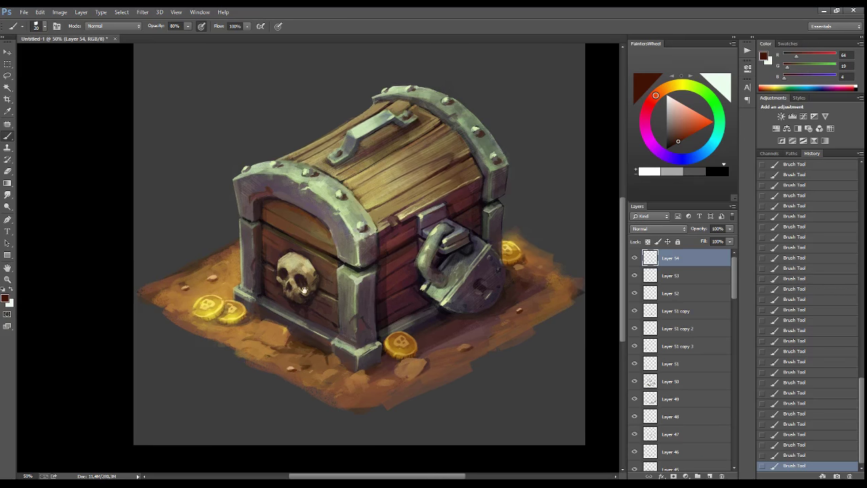
# - Zoom out and paint a green blob at the chest's base on a new layer
pyautogui.press('z')
pyautogui.click(710, 476)
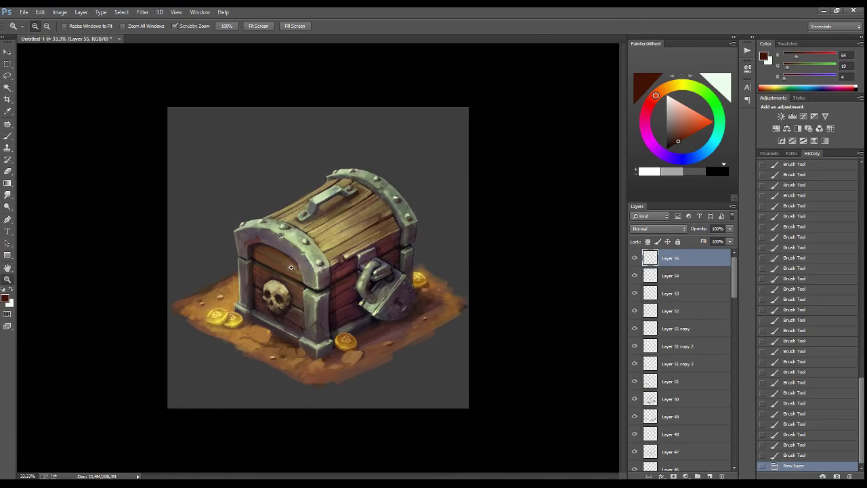
pyautogui.press('b')
pyautogui.click(717, 109)
pyautogui.click(485, 223)
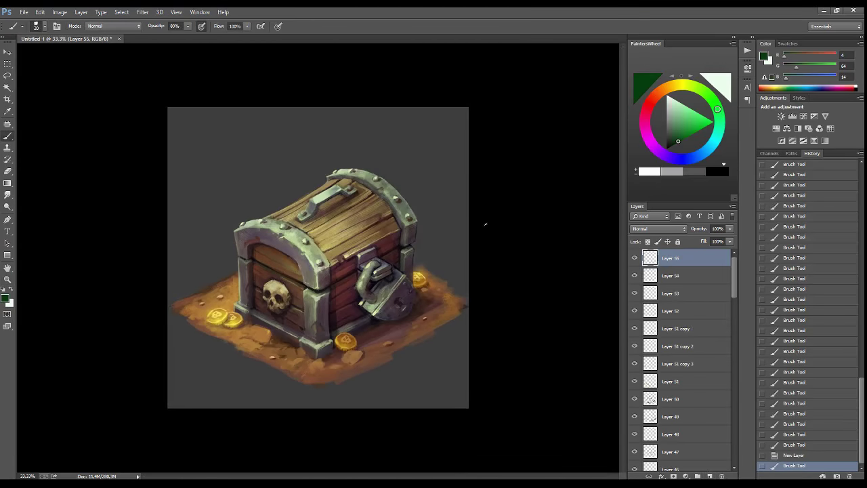
pyautogui.click(270, 338)
pyautogui.click(270, 338)
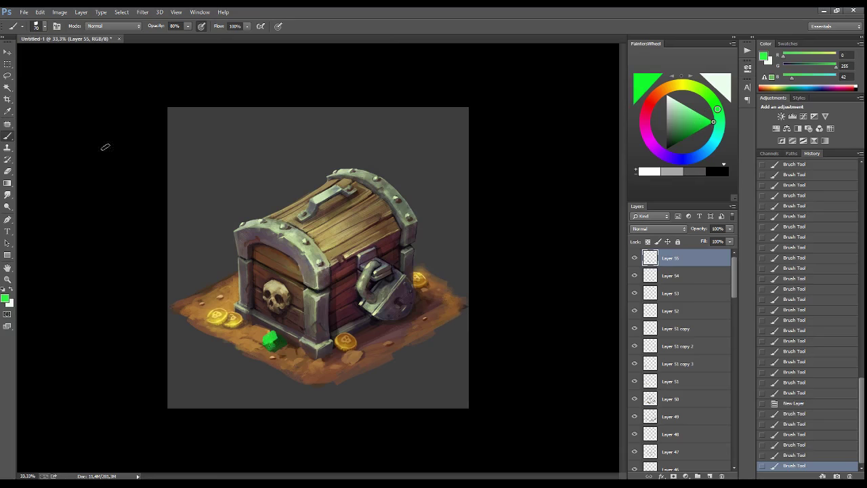
# - Shift the blob's hue from green to red with Hue/Saturation and choose dark red for stains
pyautogui.click(60, 12)
pyautogui.click(169, 77)
pyautogui.moveTo(648, 394); pyautogui.dragTo(613, 399)
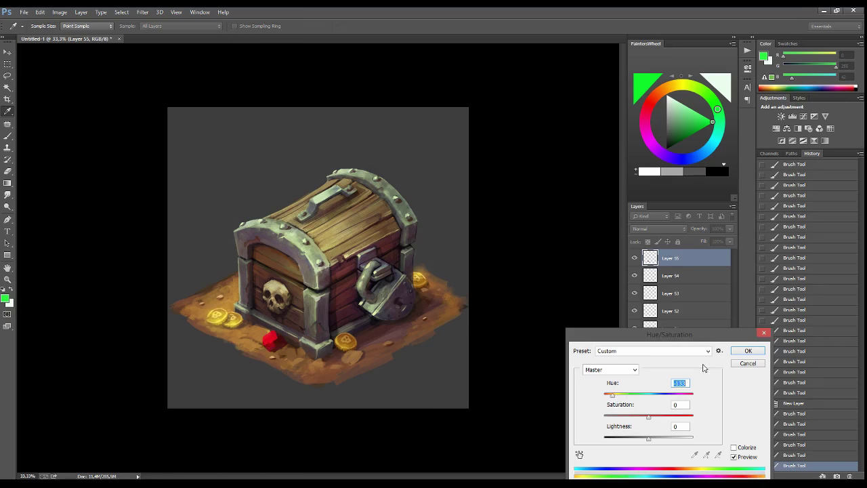
pyautogui.press('Return')
pyautogui.press('v')
pyautogui.press('b')
pyautogui.keyDown('alt'); pyautogui.click(284, 338); pyautogui.keyUp('alt')
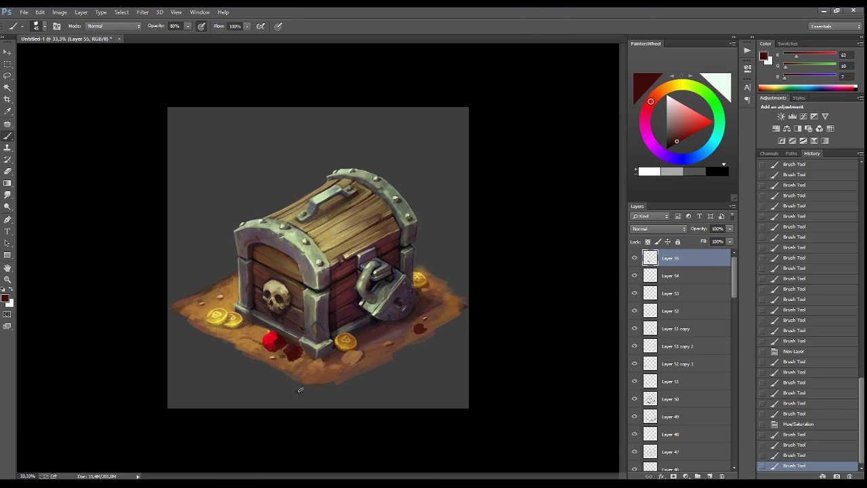
# - Nudge the red gem left, mirror the canvas to check, and add Layer 56
pyautogui.press('v')
pyautogui.hotkey('shift', 'Left')
pyautogui.hotkey('shift', 'Left')
pyautogui.hotkey('shift', 'Left')
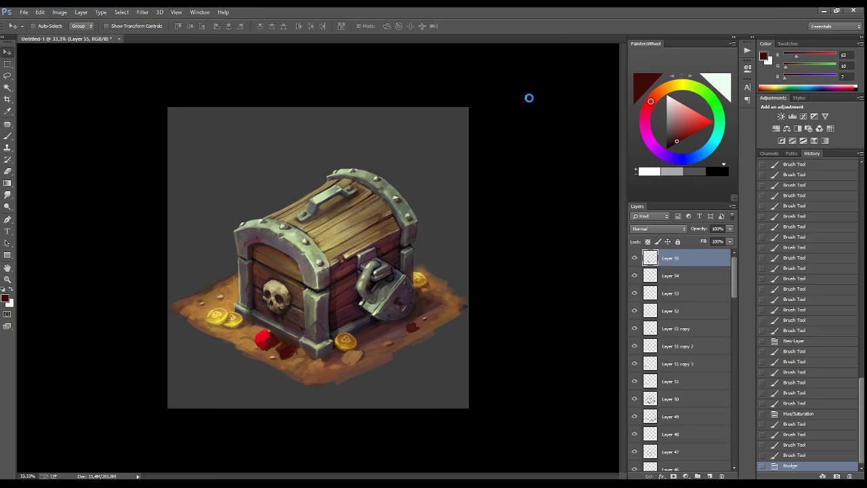
pyautogui.press('h')
pyautogui.press('h')
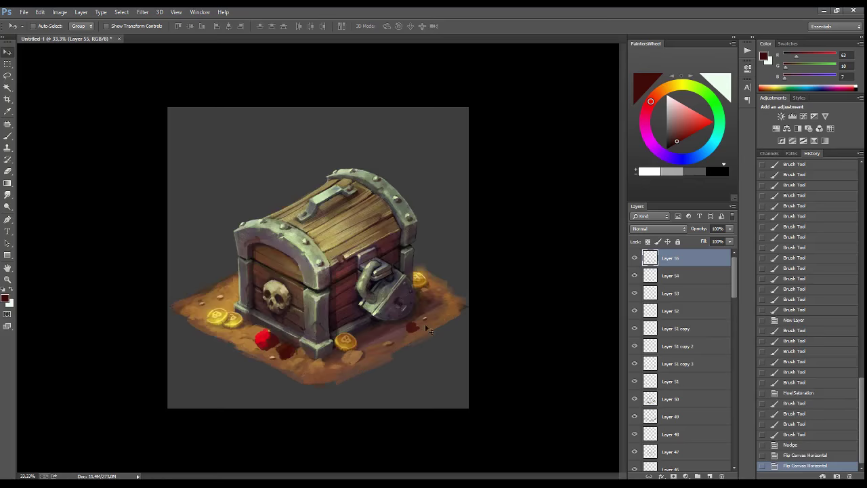
pyautogui.hotkey('shift', 'Down')
pyautogui.hotkey('shift', 'Down')
pyautogui.hotkey('ctrl', 'shift', 'alt', 'n')
pyautogui.press('b')
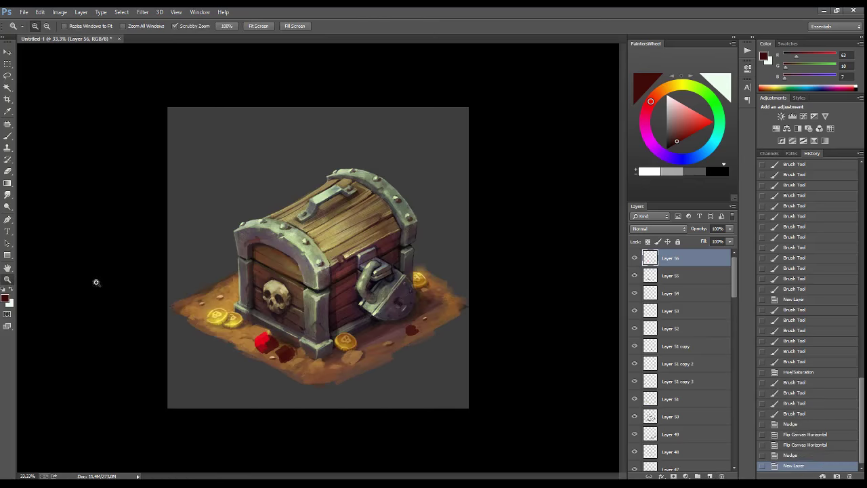
pyautogui.scroll(2, 252, 351)
# - Paint light cyan highlight strokes on the red gem
pyautogui.scroll(1, 252, 351)
pyautogui.keyDown('alt'); pyautogui.click(294, 322); pyautogui.keyUp('alt')
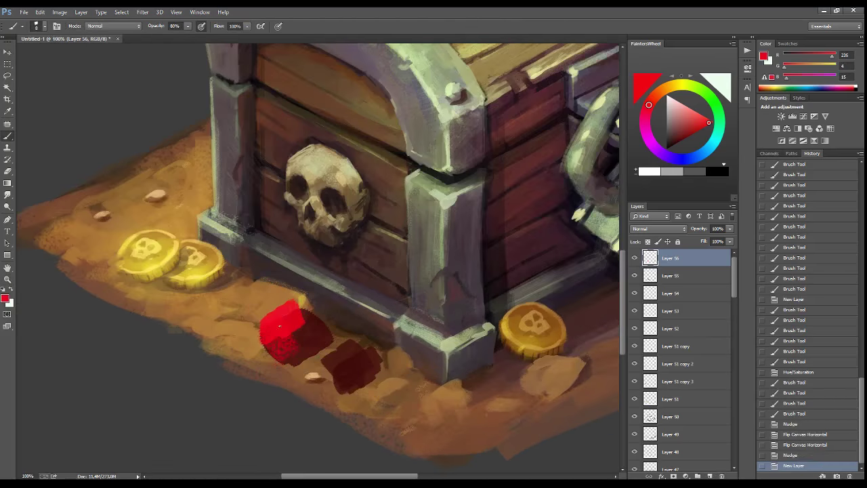
pyautogui.press('x')
pyautogui.click(711, 145)
pyautogui.moveTo(282, 327)
pyautogui.mouseDown()
pyautogui.moveTo(282, 345)
pyautogui.moveTo(268, 346)
pyautogui.mouseUp()
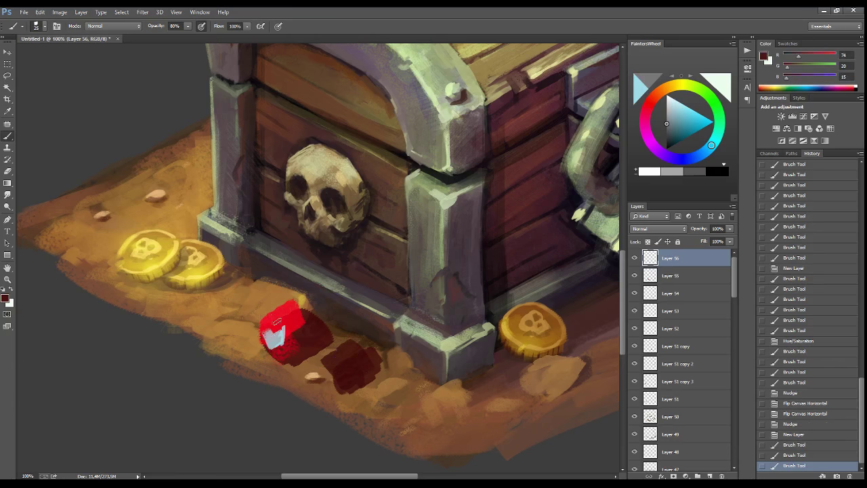
pyautogui.keyDown('alt'); pyautogui.click(283, 330); pyautogui.keyUp('alt')
pyautogui.moveTo(281, 317)
pyautogui.mouseDown()
pyautogui.moveTo(275, 343)
pyautogui.moveTo(309, 326)
pyautogui.mouseUp()
# - Outline the facets of both gems with white lines
pyautogui.moveTo(271, 315)
pyautogui.mouseDown()
pyautogui.moveTo(293, 302)
pyautogui.moveTo(271, 344)
pyautogui.moveTo(297, 355)
pyautogui.mouseUp()
pyautogui.moveTo(304, 322); pyautogui.dragTo(301, 356)
pyautogui.moveTo(298, 306); pyautogui.dragTo(306, 323)
pyautogui.moveTo(274, 353); pyautogui.dragTo(292, 365)
pyautogui.moveTo(309, 320); pyautogui.dragTo(328, 344)
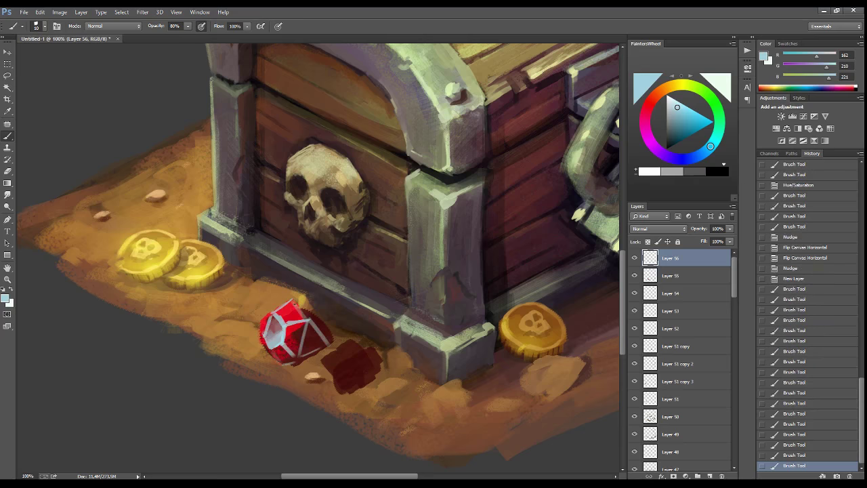
pyautogui.moveTo(295, 304); pyautogui.dragTo(321, 332)
pyautogui.moveTo(331, 376)
pyautogui.mouseDown()
pyautogui.moveTo(389, 301)
pyautogui.moveTo(407, 308)
pyautogui.moveTo(404, 274)
pyautogui.moveTo(427, 288)
pyautogui.moveTo(408, 316)
pyautogui.mouseUp()
pyautogui.moveTo(406, 317); pyautogui.dragTo(381, 311)
# - Fill the second gem's interior with bright red and recentre the gems
pyautogui.moveTo(469, 323); pyautogui.dragTo(409, 263)
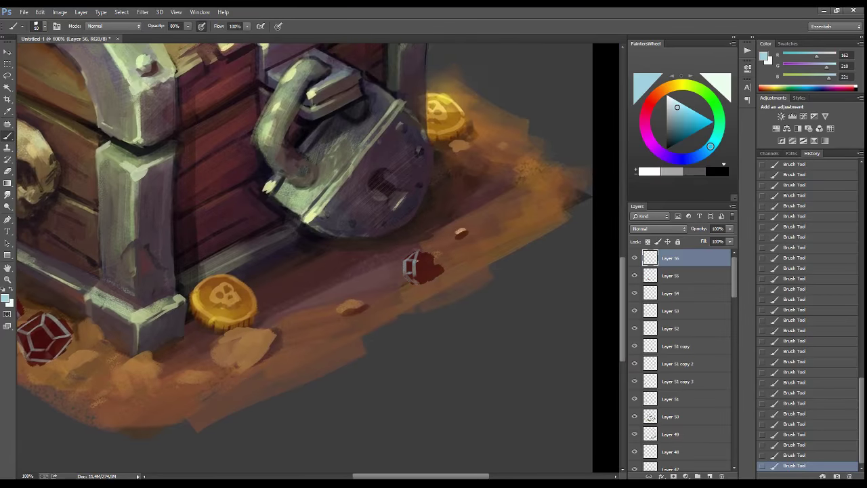
pyautogui.moveTo(414, 272); pyautogui.dragTo(358, 276)
pyautogui.keyDown('alt'); pyautogui.click(346, 298); pyautogui.keyUp('alt')
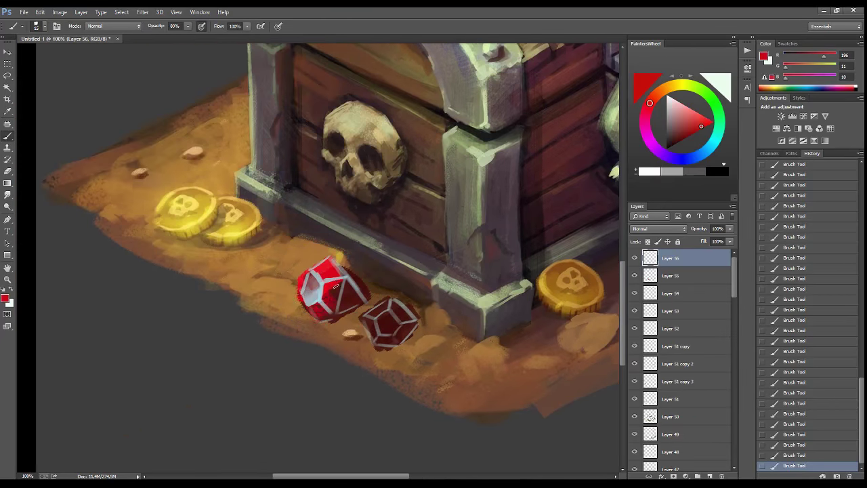
pyautogui.moveTo(385, 323); pyautogui.dragTo(404, 328)
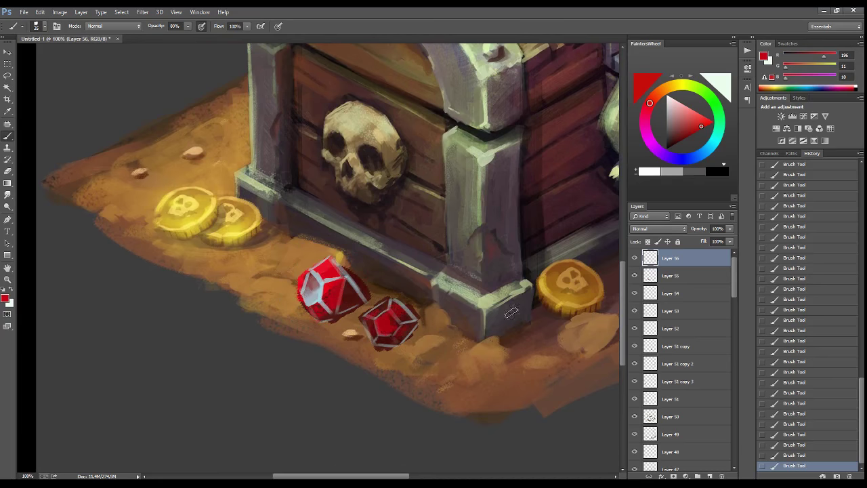
pyautogui.moveTo(511, 312); pyautogui.dragTo(427, 264)
pyautogui.moveTo(328, 305); pyautogui.dragTo(347, 297)
# - Paint red and light blue-grey facet strokes and darken the left gem's right facet
pyautogui.keyDown('alt'); pyautogui.click(274, 281); pyautogui.keyUp('alt')
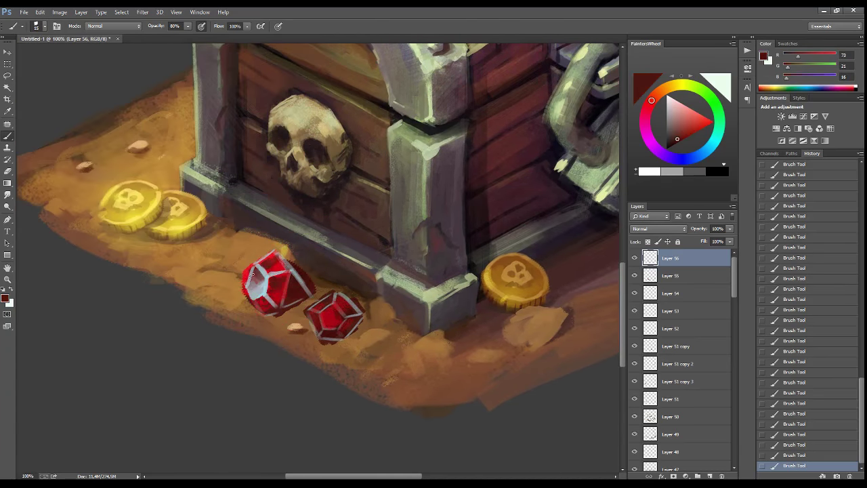
pyautogui.moveTo(252, 273); pyautogui.dragTo(248, 292)
pyautogui.keyDown('alt'); pyautogui.click(252, 293); pyautogui.keyUp('alt')
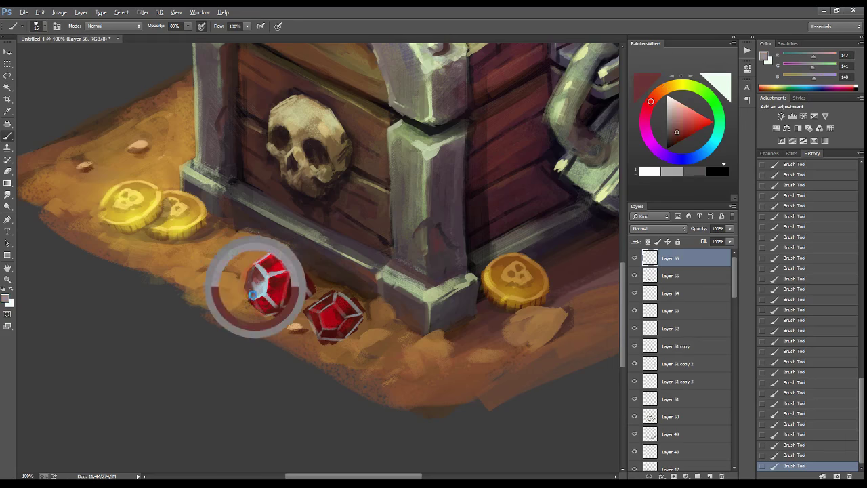
pyautogui.keyDown('alt'); pyautogui.click(256, 287); pyautogui.keyUp('alt')
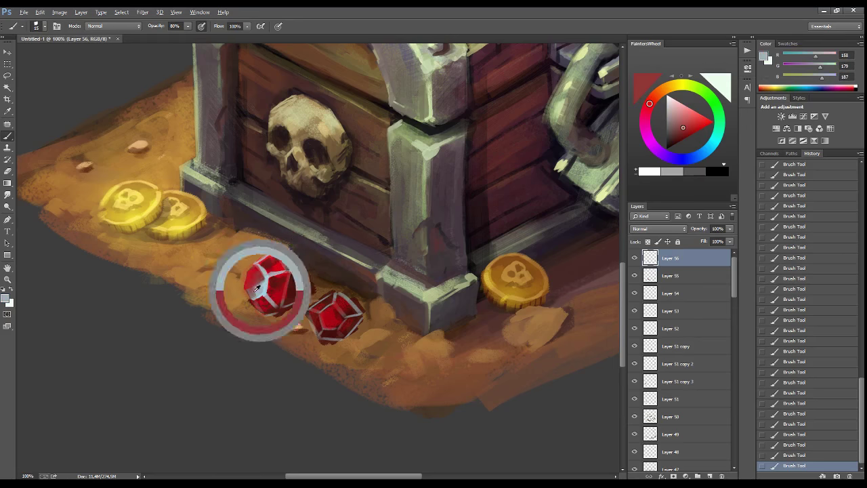
pyautogui.moveTo(249, 285); pyautogui.dragTo(254, 303)
pyautogui.keyDown('alt'); pyautogui.click(270, 309); pyautogui.keyUp('alt')
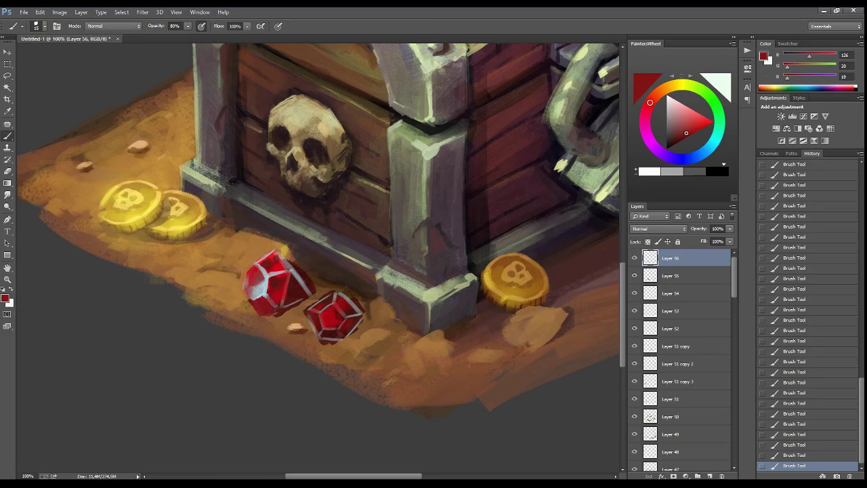
pyautogui.keyDown('alt'); pyautogui.click(271, 287); pyautogui.keyUp('alt')
pyautogui.keyDown('alt'); pyautogui.click(279, 301); pyautogui.keyUp('alt')
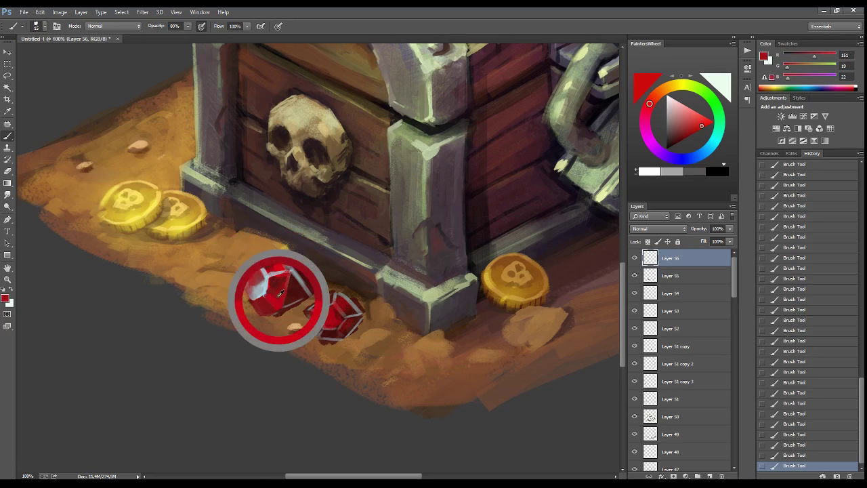
pyautogui.moveTo(293, 272); pyautogui.dragTo(309, 299)
# - Darken the left gem's upper-right facet using reds sampled from the gem
pyautogui.keyDown('alt'); pyautogui.click(317, 288); pyautogui.keyUp('alt')
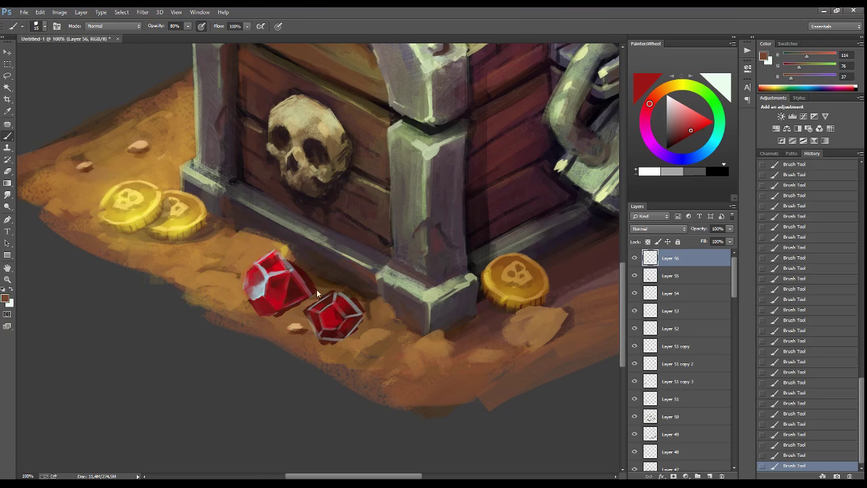
pyautogui.keyDown('alt'); pyautogui.click(290, 253); pyautogui.keyUp('alt')
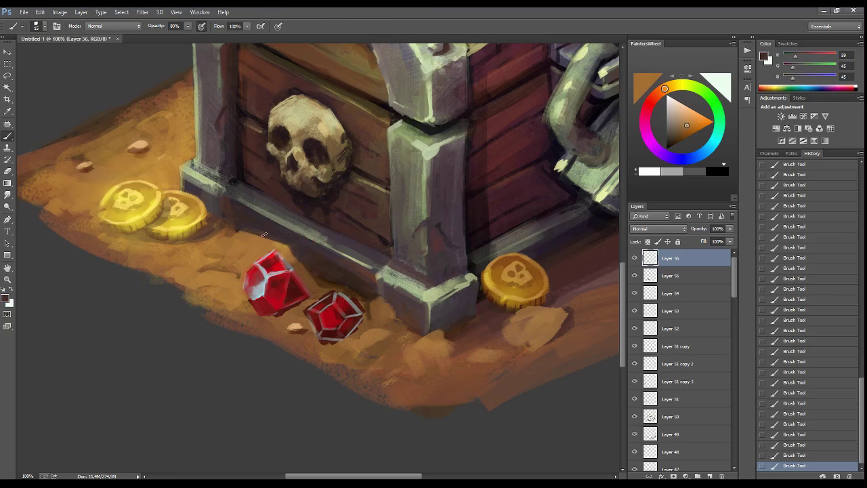
pyautogui.keyDown('alt'); pyautogui.click(295, 301); pyautogui.keyUp('alt')
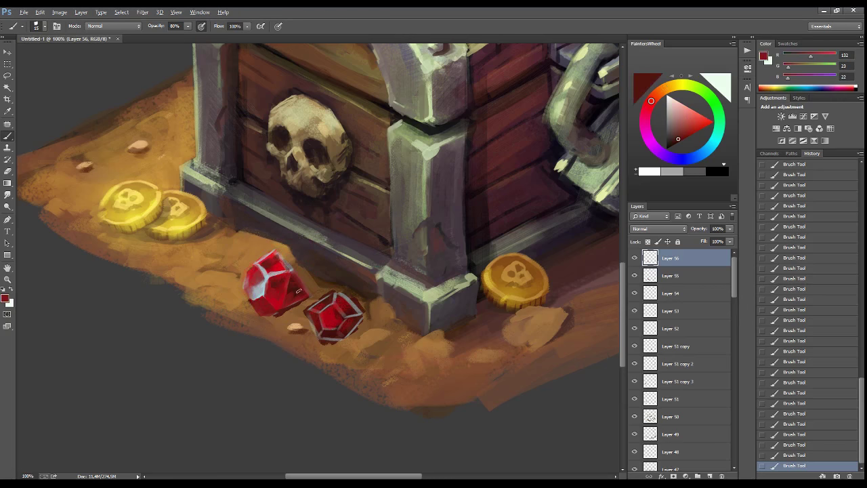
pyautogui.moveTo(274, 270); pyautogui.dragTo(290, 255)
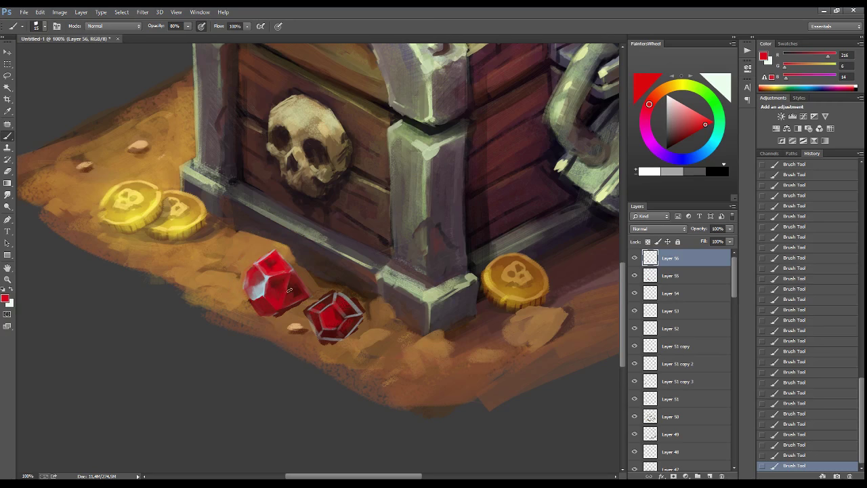
pyautogui.keyDown('alt'); pyautogui.click(265, 274); pyautogui.keyUp('alt')
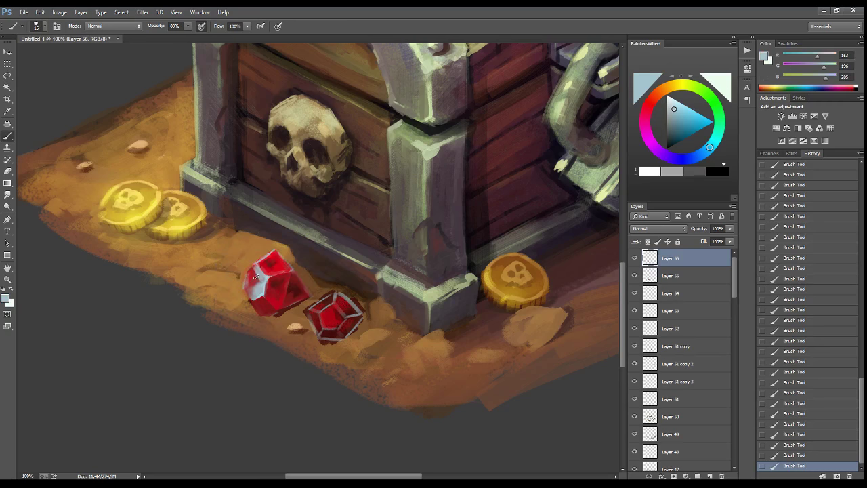
pyautogui.keyDown('alt'); pyautogui.click(258, 277); pyautogui.keyUp('alt')
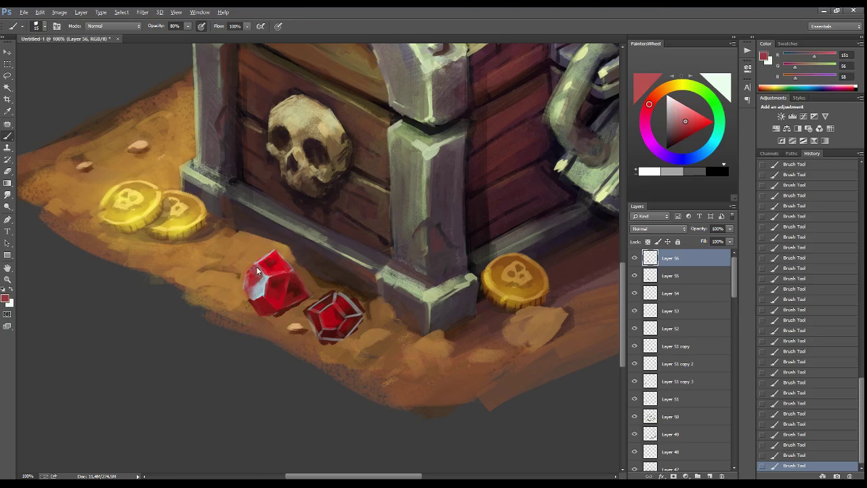
pyautogui.keyDown('alt'); pyautogui.click(253, 272); pyautogui.keyUp('alt')
# - Mix a pink-red and paint light blue-grey highlights on the lower red gem
pyautogui.click(713, 122)
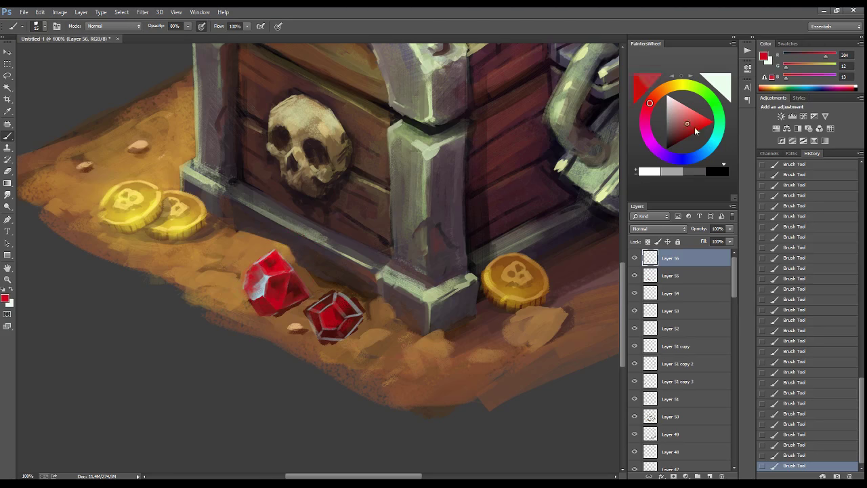
pyautogui.click(647, 114)
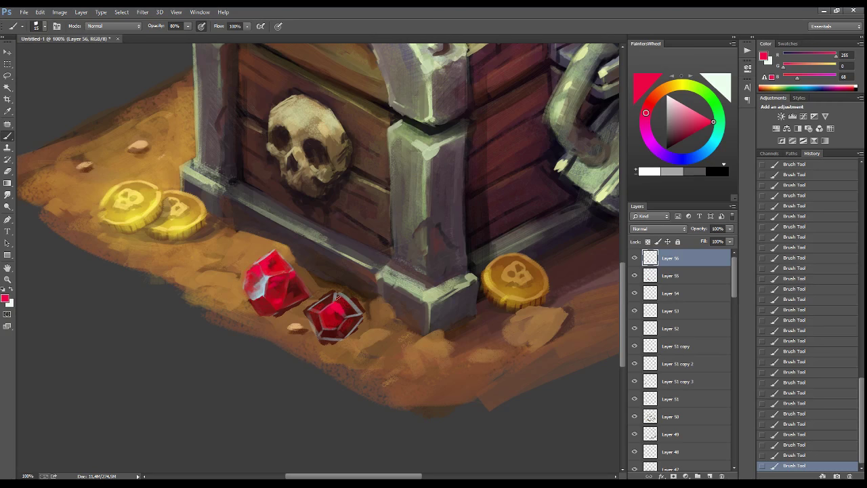
pyautogui.keyDown('alt'); pyautogui.click(324, 311); pyautogui.keyUp('alt')
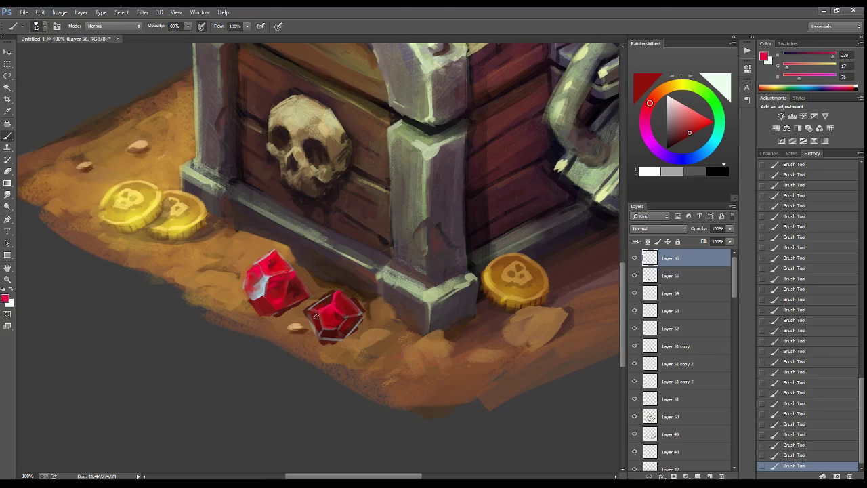
pyautogui.keyDown('alt'); pyautogui.click(318, 306); pyautogui.keyUp('alt')
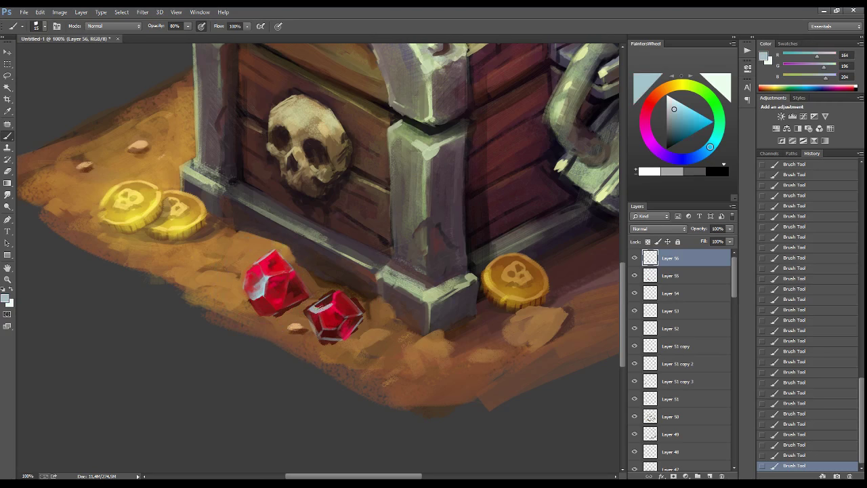
pyautogui.moveTo(318, 306)
pyautogui.mouseDown()
pyautogui.moveTo(334, 298)
pyautogui.moveTo(343, 322)
pyautogui.moveTo(333, 330)
pyautogui.moveTo(359, 317)
pyautogui.mouseUp()
pyautogui.keyDown('alt'); pyautogui.click(332, 320); pyautogui.keyUp('alt')
# - Lighten the lower gem's edge, then sample browns and settle on a deep dark red in the PaintersWheel
pyautogui.keyDown('alt'); pyautogui.click(335, 301); pyautogui.keyUp('alt')
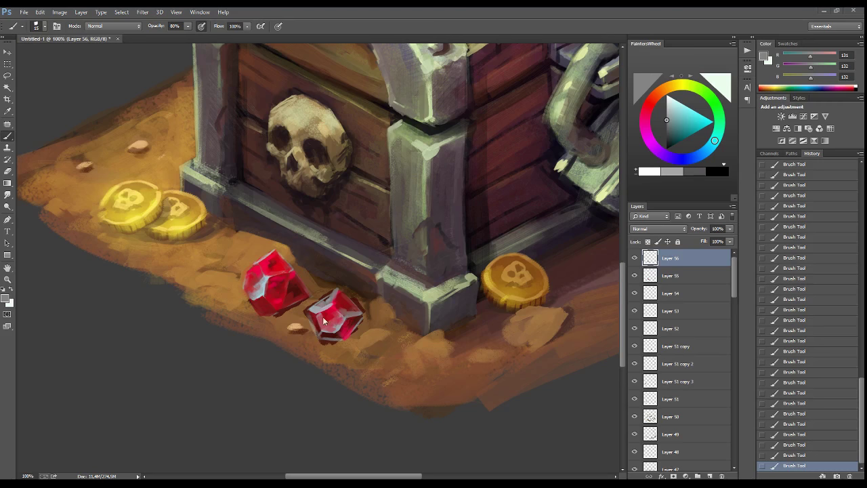
pyautogui.keyDown('alt'); pyautogui.click(332, 289); pyautogui.keyUp('alt')
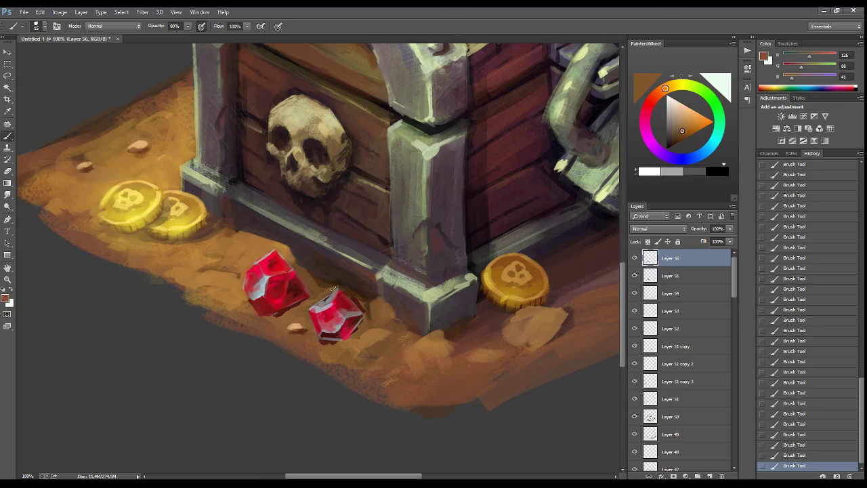
pyautogui.keyDown('alt'); pyautogui.click(385, 323); pyautogui.keyUp('alt')
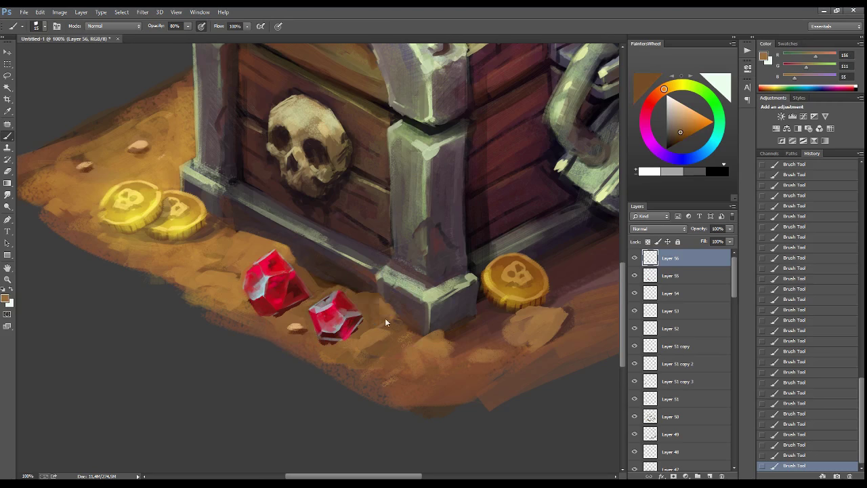
pyautogui.keyDown('alt'); pyautogui.click(331, 288); pyautogui.keyUp('alt')
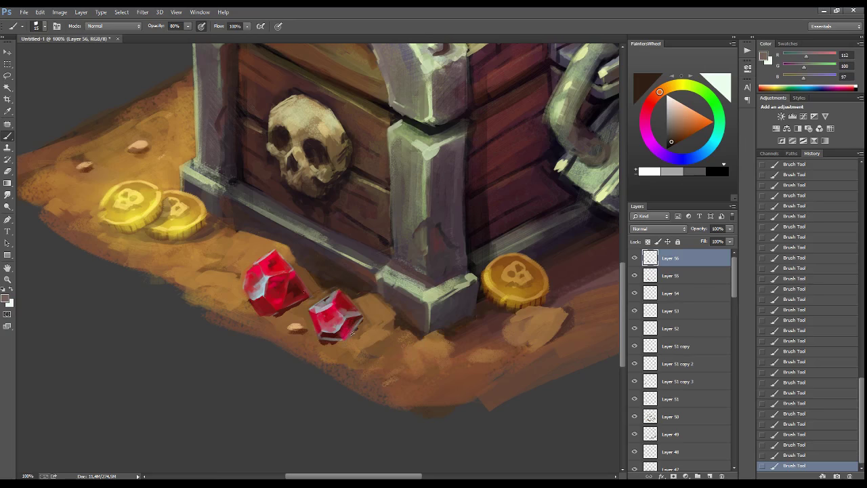
pyautogui.keyDown('alt'); pyautogui.click(348, 332); pyautogui.keyUp('alt')
pyautogui.click(691, 134)
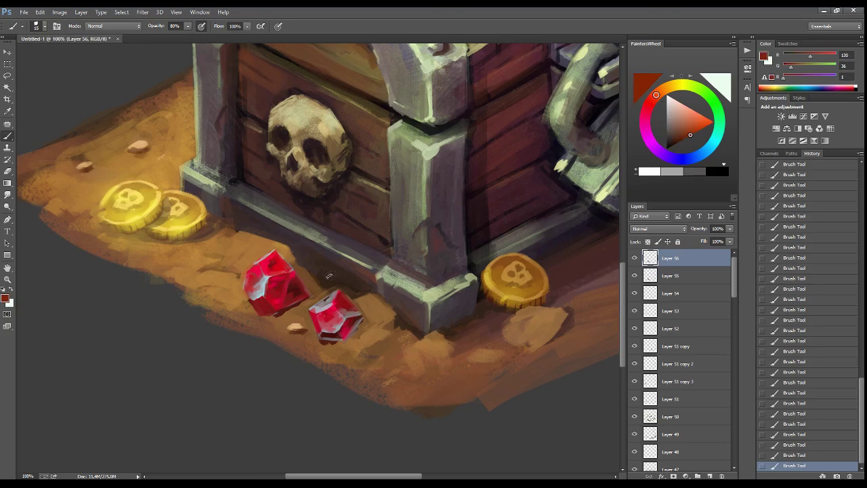
pyautogui.moveTo(654, 99); pyautogui.dragTo(647, 107)
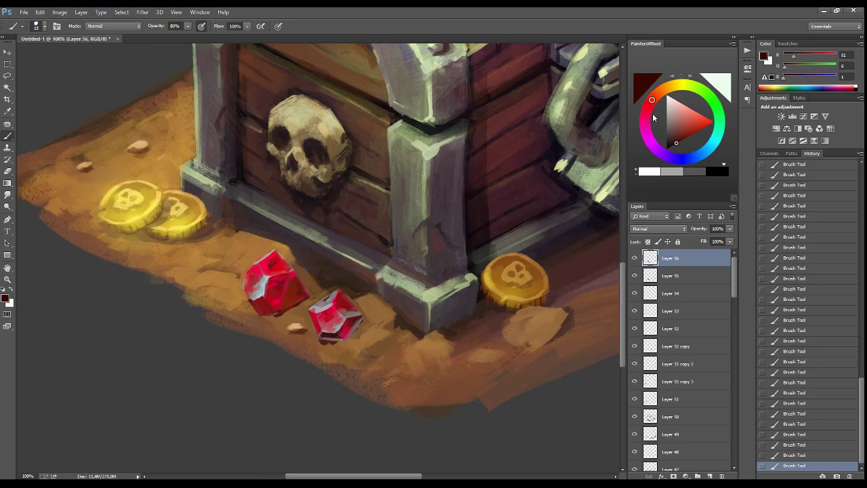
pyautogui.click(673, 143)
# - Shade the left red gem with near-black dark-red strokes, then sample a greyish cyan
pyautogui.moveTo(253, 280); pyautogui.dragTo(292, 284)
pyautogui.keyDown('alt'); pyautogui.click(290, 288); pyautogui.keyUp('alt')
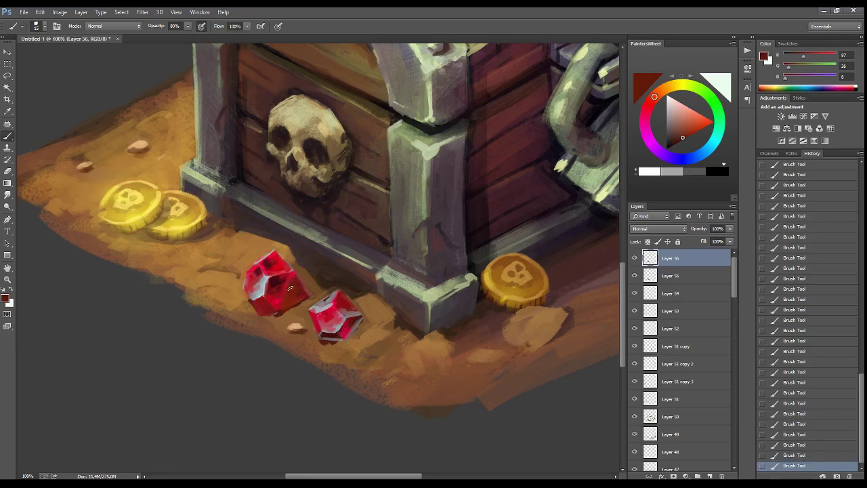
pyautogui.keyDown('alt'); pyautogui.click(303, 294); pyautogui.keyUp('alt')
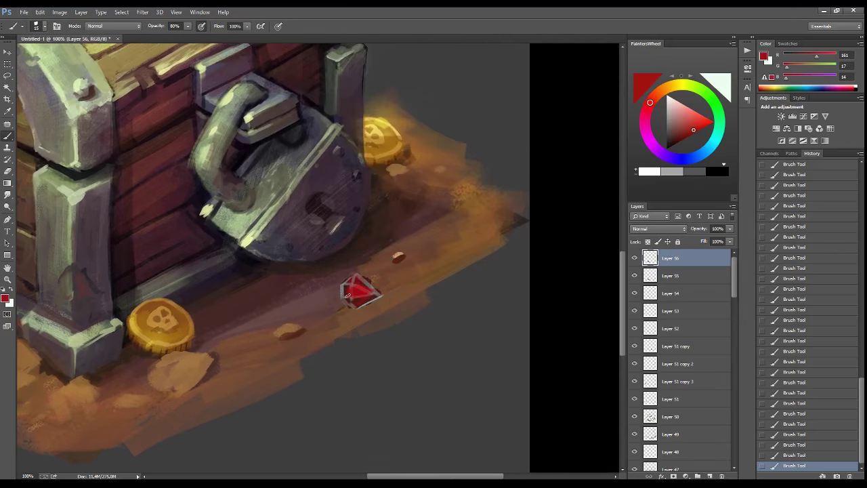
pyautogui.press('x')
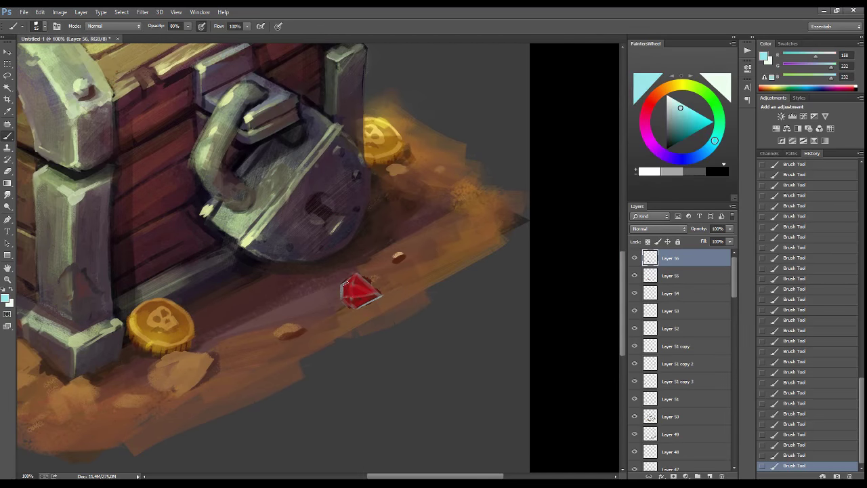
pyautogui.keyDown('alt'); pyautogui.click(364, 288); pyautogui.keyUp('alt')
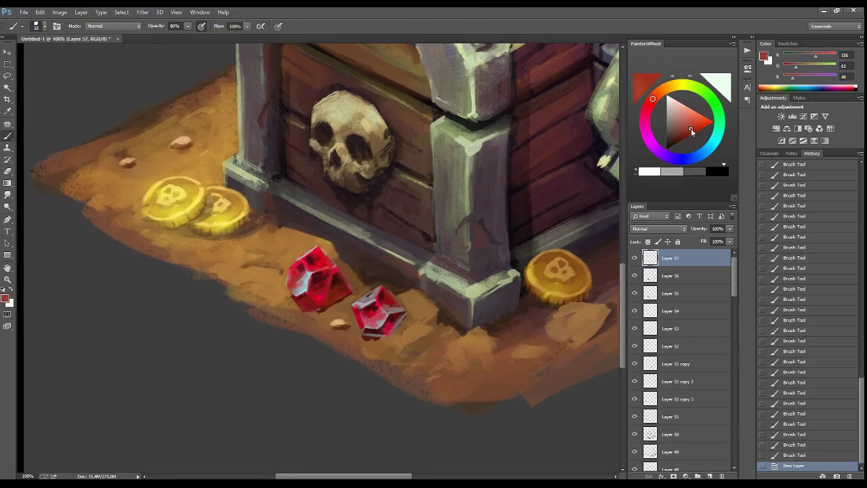
# - Brighten the left gem with gradient strokes on a Color Dodge layer
pyautogui.moveTo(313, 306); pyautogui.dragTo(304, 275)
pyautogui.moveTo(319, 298); pyautogui.dragTo(303, 272)
pyautogui.moveTo(317, 297); pyautogui.dragTo(306, 270)
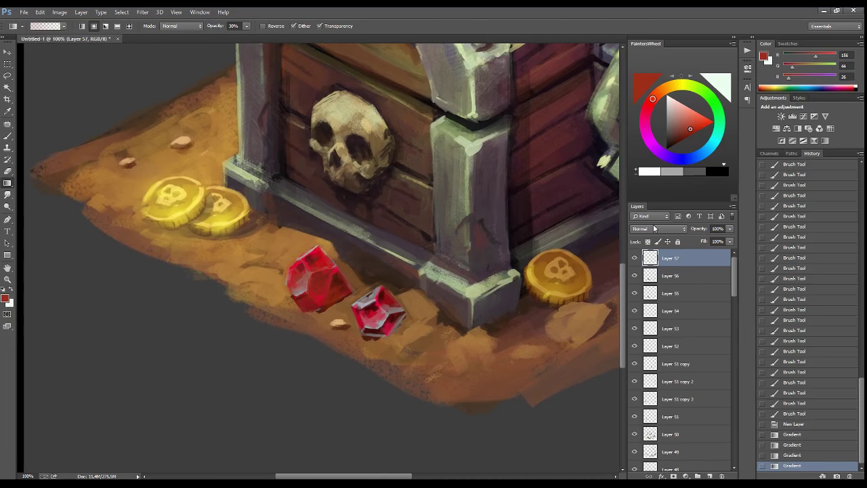
pyautogui.click(658, 229)
pyautogui.click(650, 342)
# - Add Color Dodge gradient light to the second gem and the gem near the padlock
pyautogui.moveTo(385, 328); pyautogui.dragTo(371, 298)
pyautogui.moveTo(386, 325); pyautogui.dragTo(369, 291)
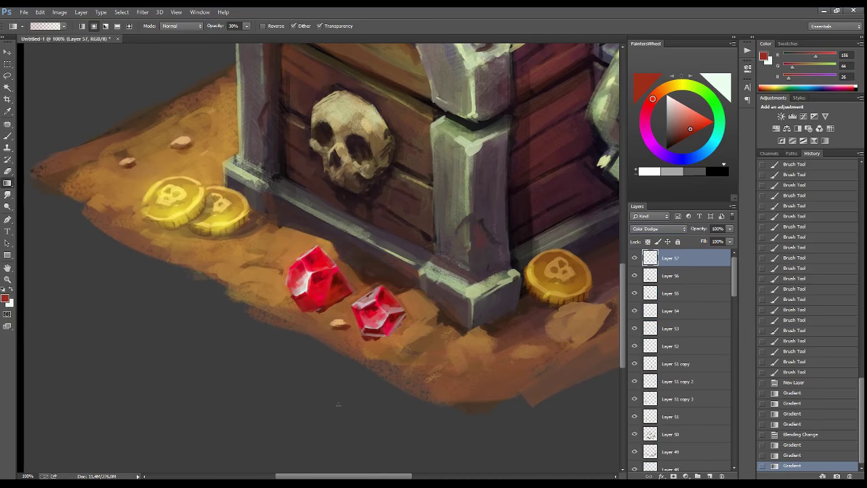
pyautogui.moveTo(495, 278); pyautogui.dragTo(361, 315)
pyautogui.moveTo(424, 264); pyautogui.dragTo(412, 241)
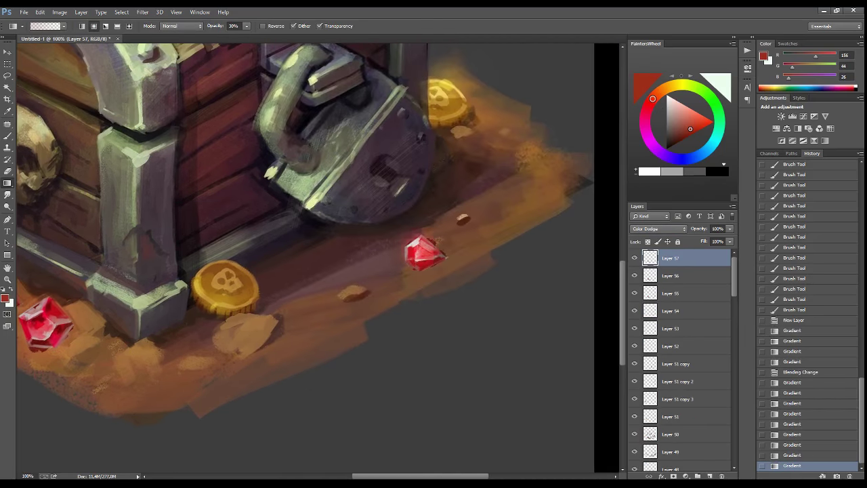
pyautogui.moveTo(362, 316); pyautogui.dragTo(466, 330)
# - Brush a soft red glow onto the sand around the gems, then add a new layer
pyautogui.press('b')
pyautogui.moveTo(345, 306)
pyautogui.mouseDown()
pyautogui.moveTo(332, 320)
pyautogui.moveTo(346, 317)
pyautogui.mouseUp()
pyautogui.moveTo(383, 342)
pyautogui.mouseDown()
pyautogui.moveTo(400, 329)
pyautogui.moveTo(400, 339)
pyautogui.mouseUp()
pyautogui.moveTo(424, 334); pyautogui.dragTo(115, 359)
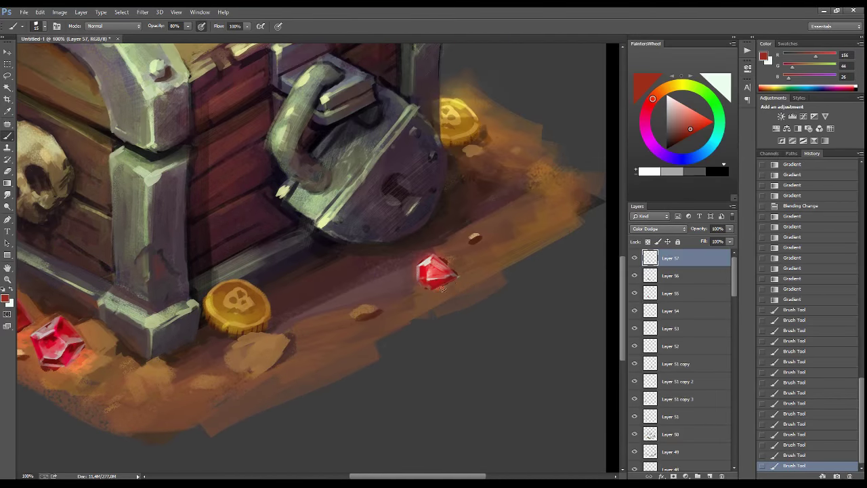
pyautogui.moveTo(438, 288); pyautogui.dragTo(471, 274)
pyautogui.moveTo(204, 364); pyautogui.dragTo(509, 337)
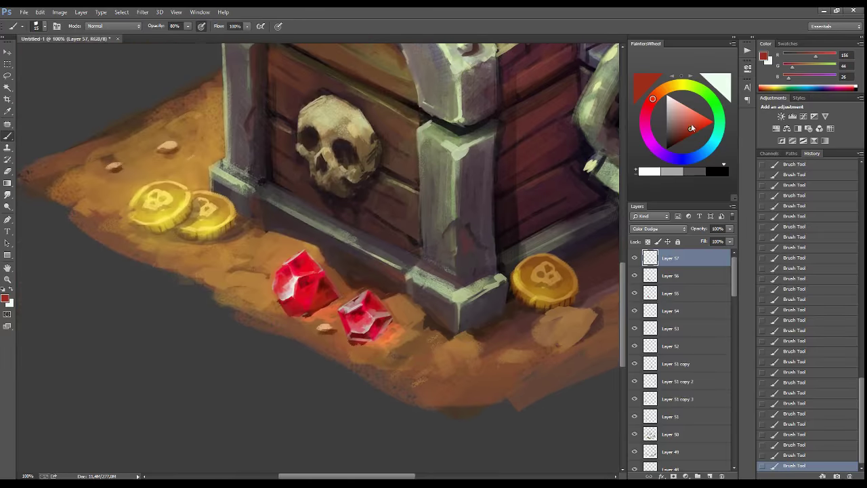
pyautogui.click(713, 122)
pyautogui.click(710, 476)
# - Paint red glow below the right gem and darken its lower edge
pyautogui.moveTo(382, 340)
pyautogui.mouseDown()
pyautogui.moveTo(397, 328)
pyautogui.moveTo(106, 319)
pyautogui.mouseUp()
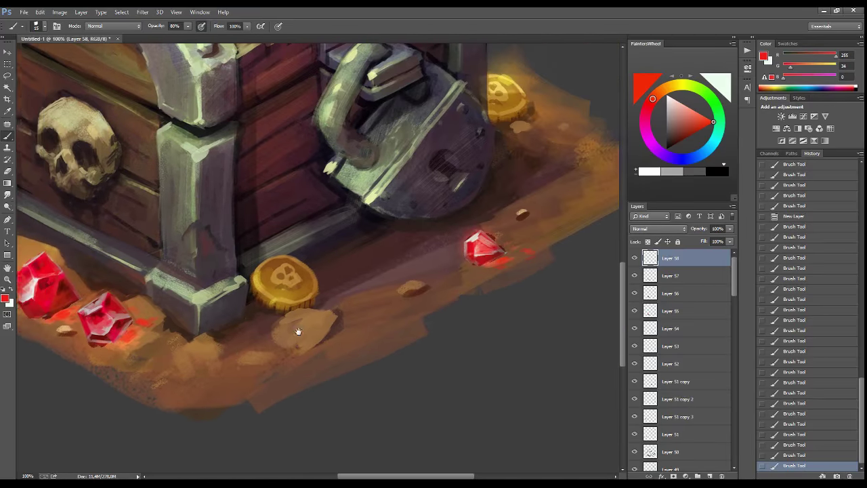
pyautogui.moveTo(483, 264); pyautogui.dragTo(494, 261)
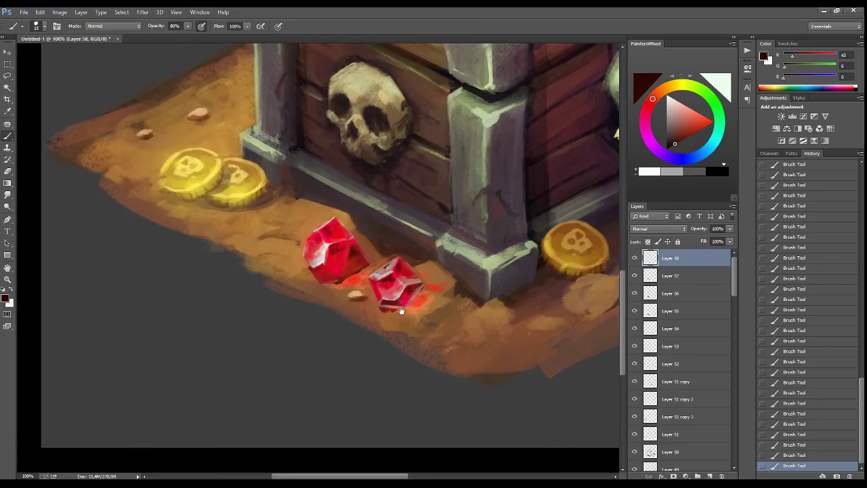
pyautogui.moveTo(57, 318); pyautogui.dragTo(342, 284)
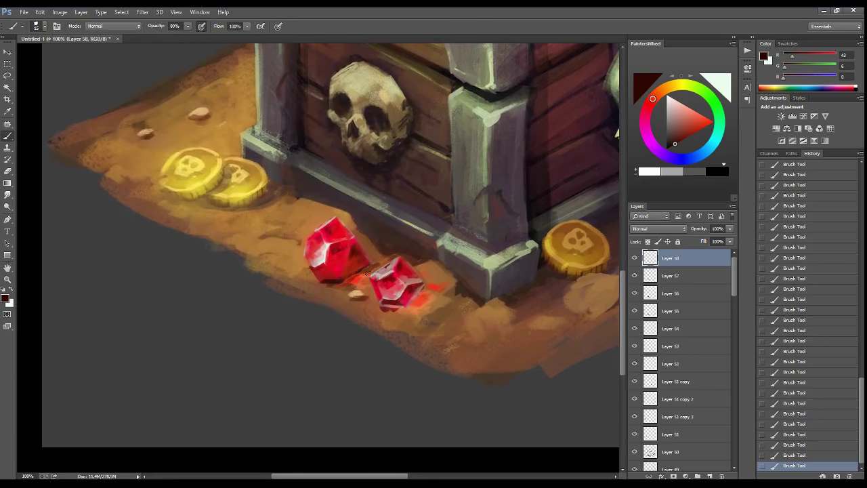
pyautogui.keyDown('alt'); pyautogui.click(429, 294); pyautogui.keyUp('alt')
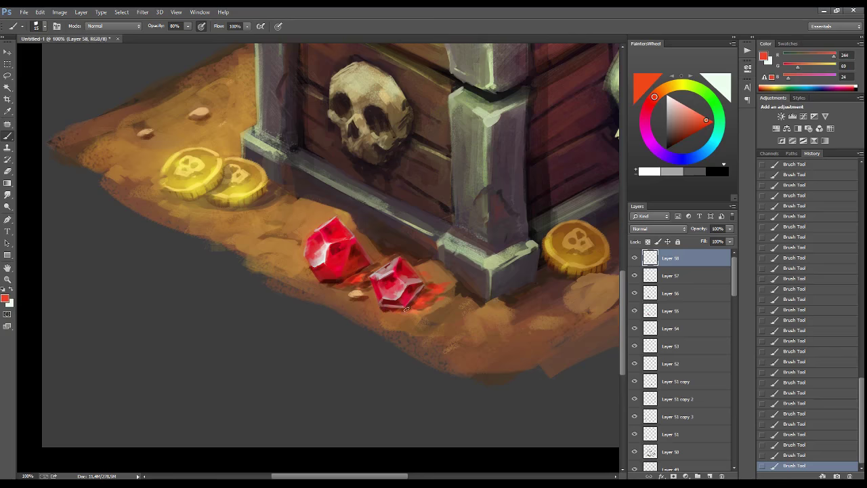
pyautogui.keyDown('alt'); pyautogui.click(384, 315); pyautogui.keyUp('alt')
pyautogui.moveTo(316, 283); pyautogui.dragTo(72, 330)
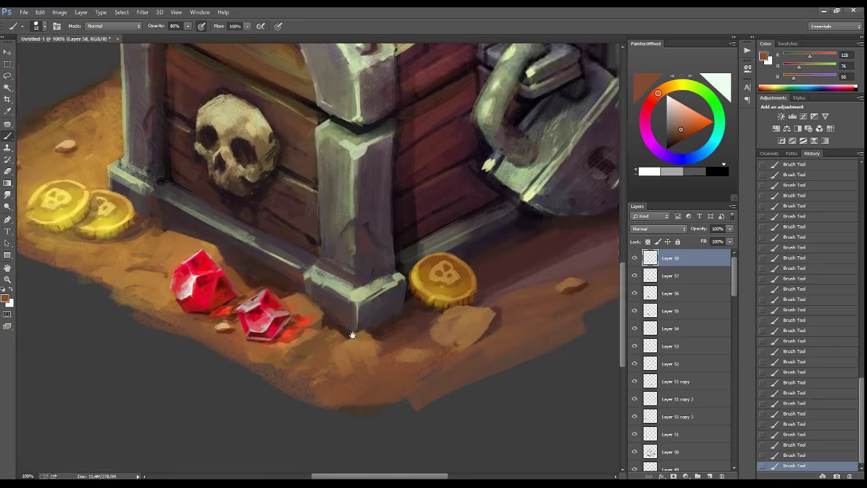
# - Pick a pure bright red and a light highlight colour on a new layer
pyautogui.keyDown('alt'); pyautogui.click(566, 274); pyautogui.keyUp('alt')
pyautogui.keyDown('alt'); pyautogui.click(109, 300); pyautogui.keyUp('alt')
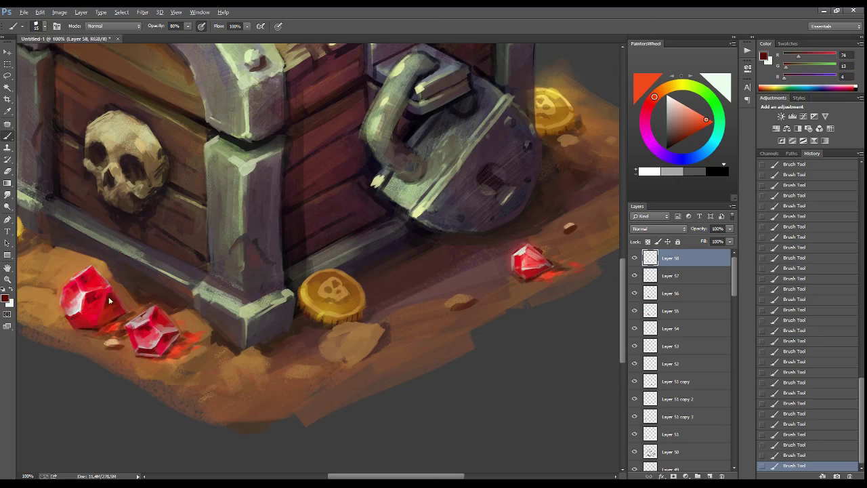
pyautogui.moveTo(131, 309); pyautogui.dragTo(314, 289)
pyautogui.keyDown('alt'); pyautogui.click(287, 286); pyautogui.keyUp('alt')
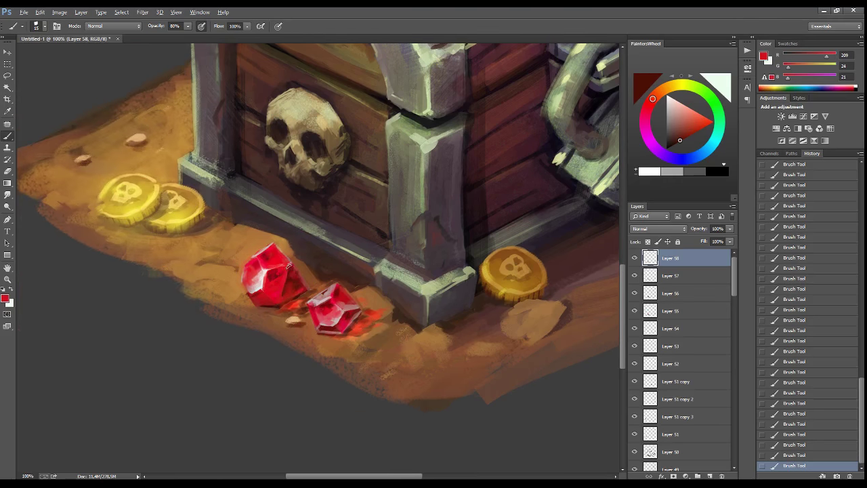
pyautogui.click(713, 122)
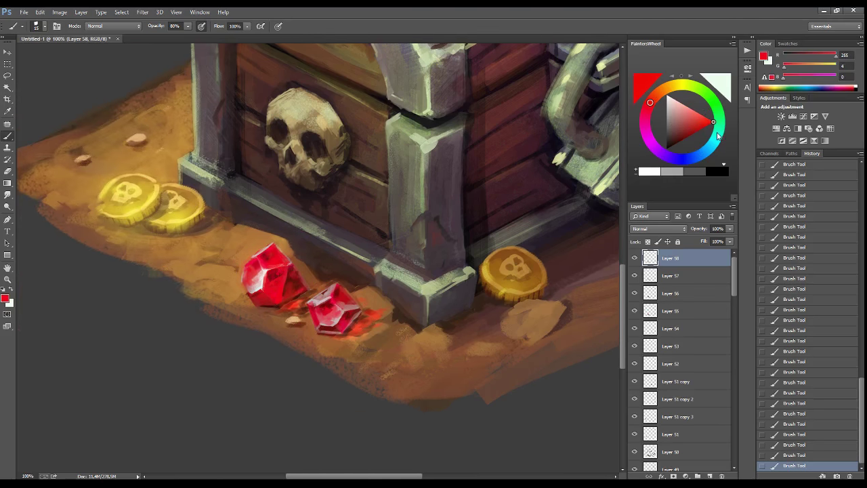
pyautogui.click(712, 99)
pyautogui.click(680, 103)
pyautogui.click(710, 475)
# - With a smaller brush, dab light pink sparkle highlights on the red gems' facets
pyautogui.press('[')
pyautogui.click(285, 278)
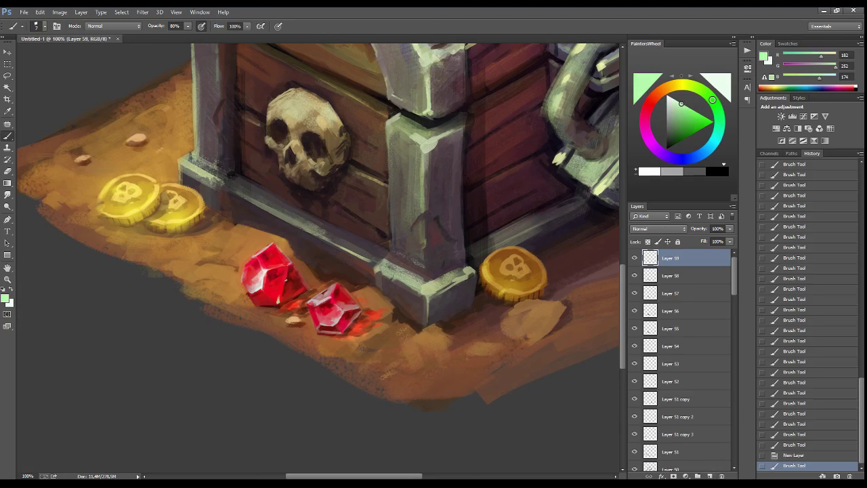
pyautogui.keyDown('alt'); pyautogui.click(271, 284); pyautogui.keyUp('alt')
pyautogui.click(283, 281)
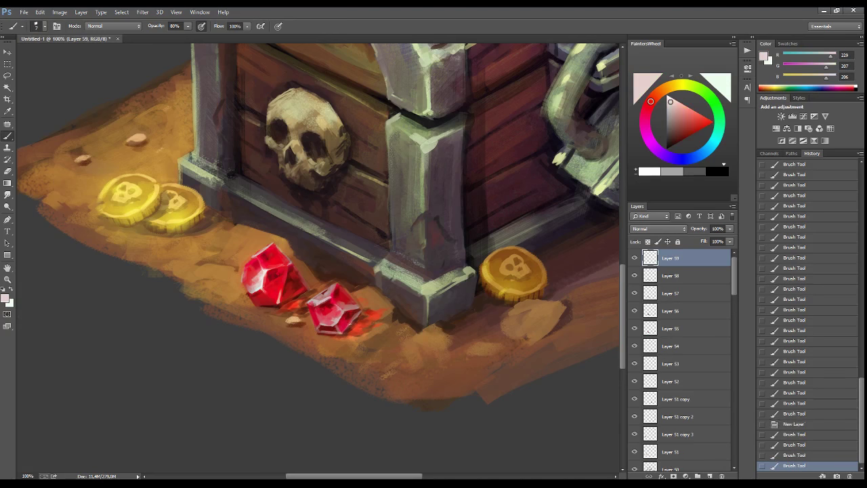
pyautogui.click(260, 262)
pyautogui.click(264, 267)
pyautogui.click(296, 271)
pyautogui.click(296, 273)
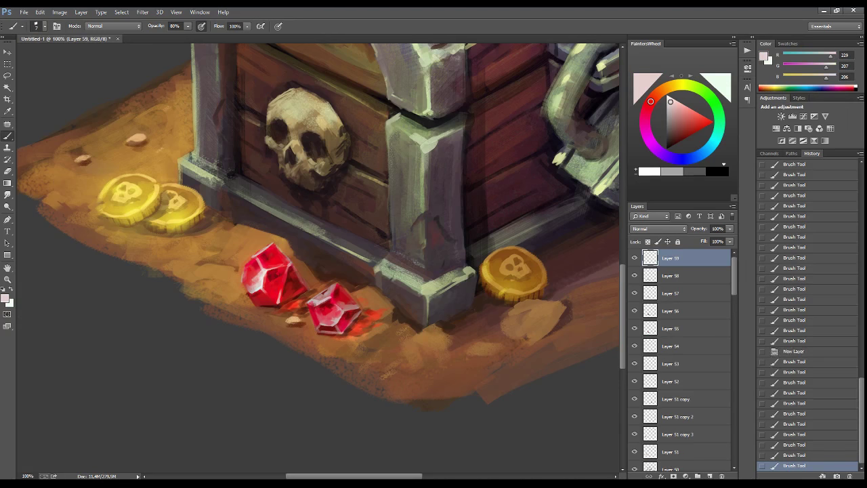
pyautogui.click(345, 290)
pyautogui.click(313, 300)
pyautogui.click(318, 298)
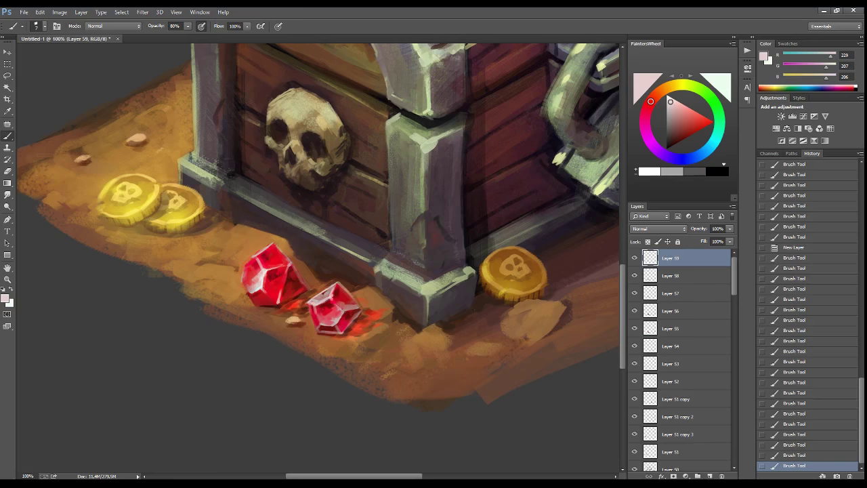
# - Add a few more pale pink and red highlight strokes on the right gem
pyautogui.moveTo(322, 300); pyautogui.dragTo(269, 283)
pyautogui.click(260, 283)
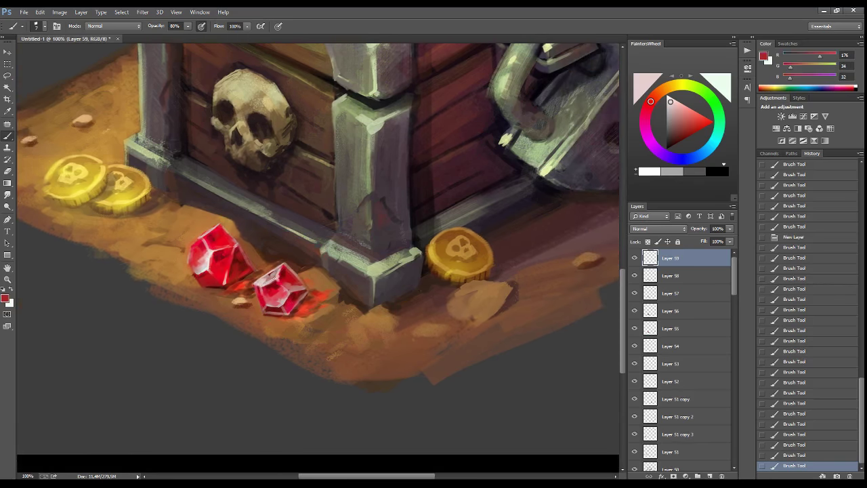
pyautogui.click(269, 283)
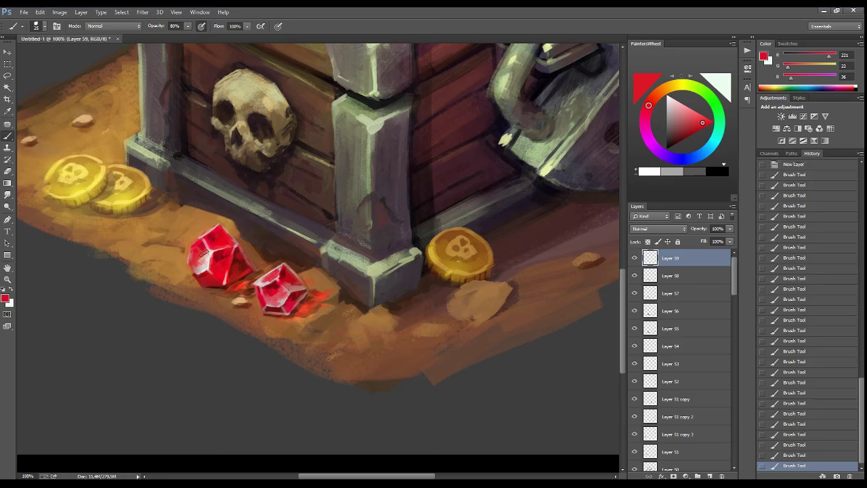
pyautogui.keyDown('alt'); pyautogui.click(271, 278); pyautogui.keyUp('alt')
pyautogui.click(280, 298)
# - Paint orange strokes along the left and right coins' lower rims, then zoom out
pyautogui.moveTo(508, 370); pyautogui.dragTo(197, 374)
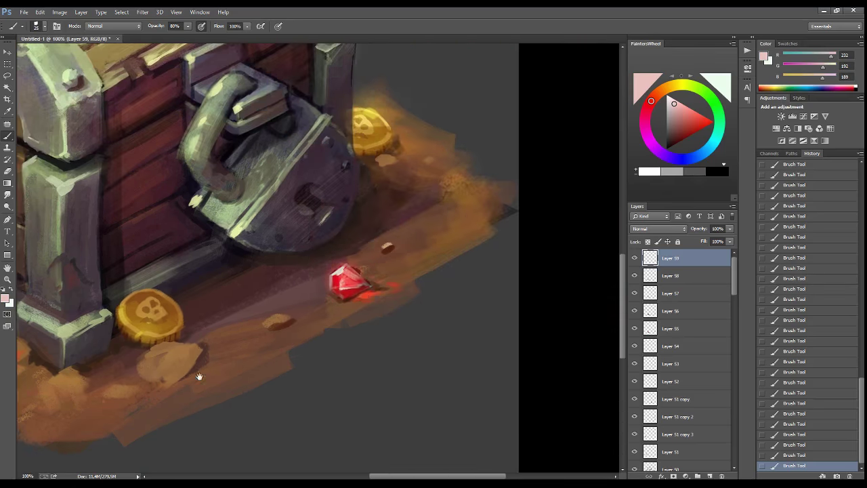
pyautogui.moveTo(141, 303)
pyautogui.mouseDown()
pyautogui.moveTo(413, 300)
pyautogui.moveTo(251, 328)
pyautogui.moveTo(589, 298)
pyautogui.mouseUp()
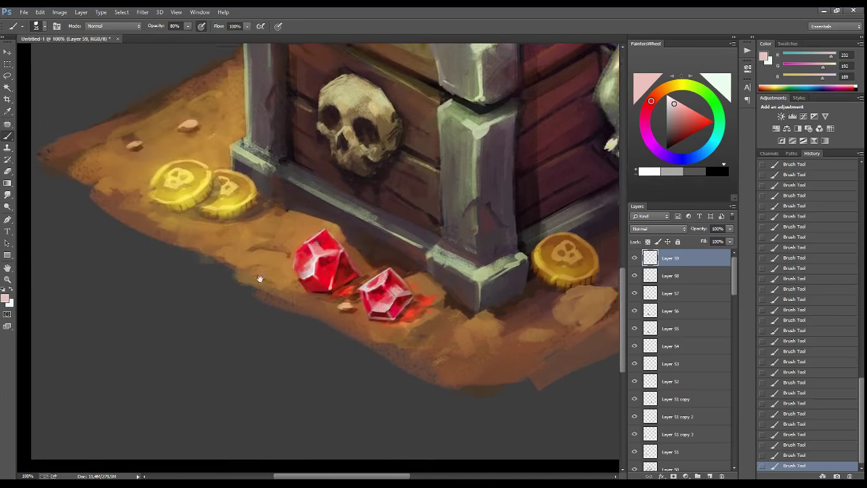
pyautogui.moveTo(271, 271); pyautogui.dragTo(387, 330)
pyautogui.keyDown('alt'); pyautogui.click(275, 248); pyautogui.keyUp('alt')
pyautogui.moveTo(275, 248)
pyautogui.mouseDown()
pyautogui.moveTo(304, 256)
pyautogui.moveTo(284, 235)
pyautogui.mouseUp()
pyautogui.moveTo(351, 258); pyautogui.dragTo(316, 266)
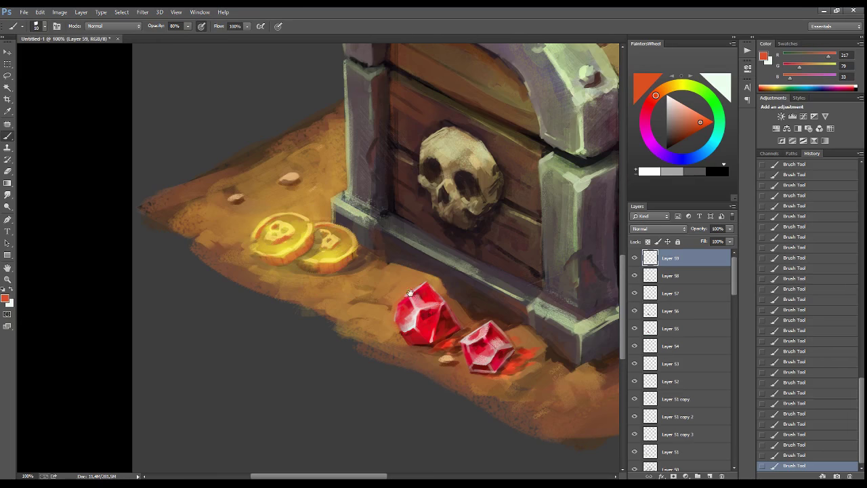
pyautogui.moveTo(410, 292); pyautogui.dragTo(74, 306)
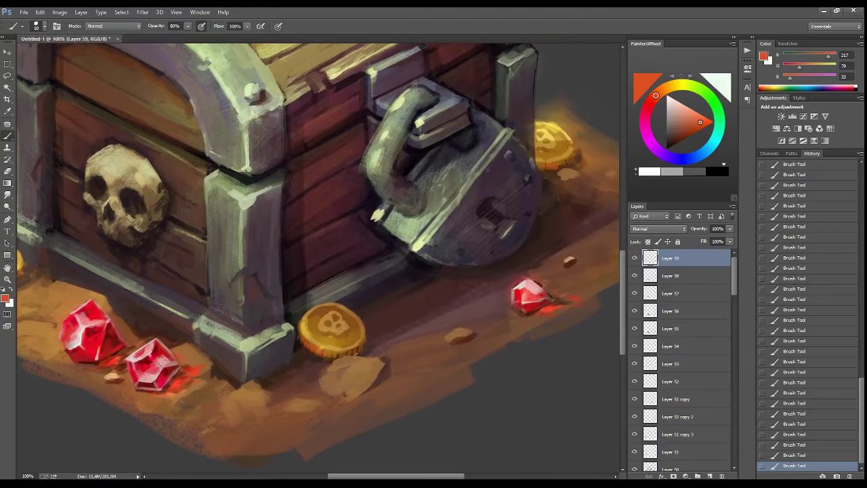
pyautogui.moveTo(161, 313)
pyautogui.mouseDown()
pyautogui.moveTo(449, 325)
pyautogui.moveTo(337, 304)
pyautogui.moveTo(354, 331)
pyautogui.mouseUp()
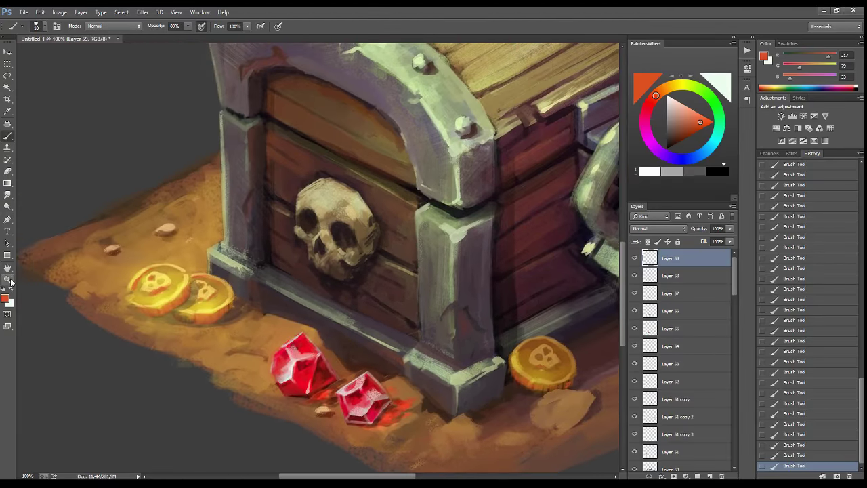
pyautogui.keyDown('alt'); pyautogui.click(464, 295); pyautogui.keyUp('alt')
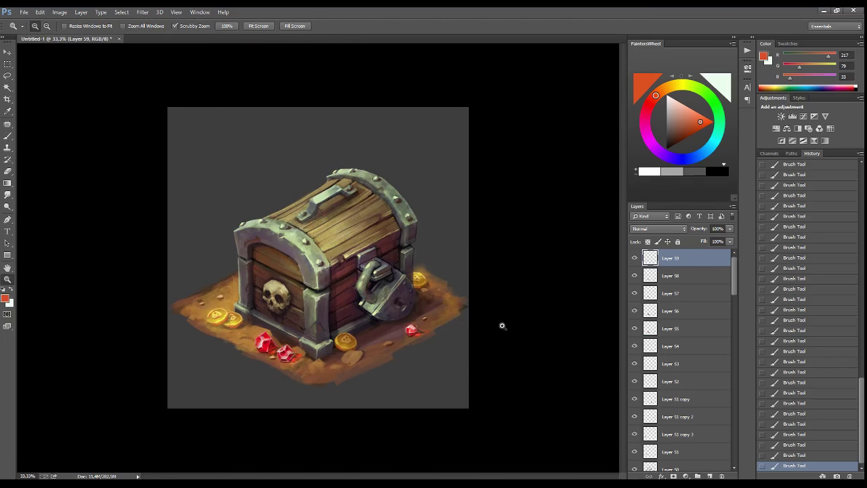
# - Add a new layer set to Overlay with a pale yellow painting colour
pyautogui.click(710, 476)
pyautogui.click(278, 333)
pyautogui.press('b')
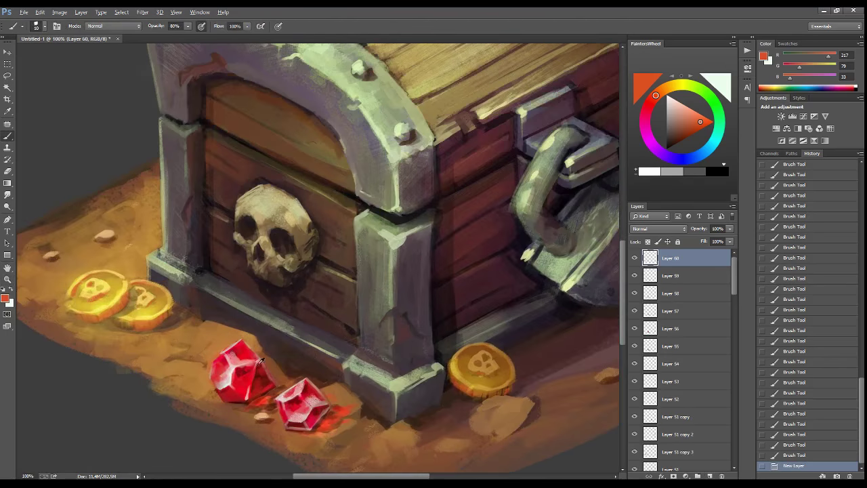
pyautogui.moveTo(682, 85)
pyautogui.mouseDown()
pyautogui.moveTo(683, 105)
pyautogui.moveTo(672, 86)
pyautogui.mouseUp()
pyautogui.click(688, 107)
pyautogui.click(659, 228)
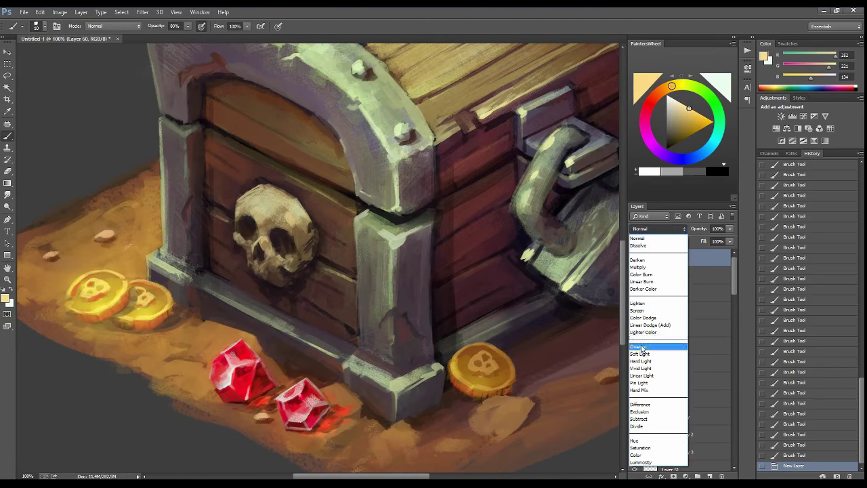
pyautogui.click(657, 346)
# - Paint pale highlights down the pillar edge, left base and the skull's left side
pyautogui.moveTo(359, 216)
pyautogui.mouseDown()
pyautogui.moveTo(360, 351)
pyautogui.moveTo(343, 363)
pyautogui.mouseUp()
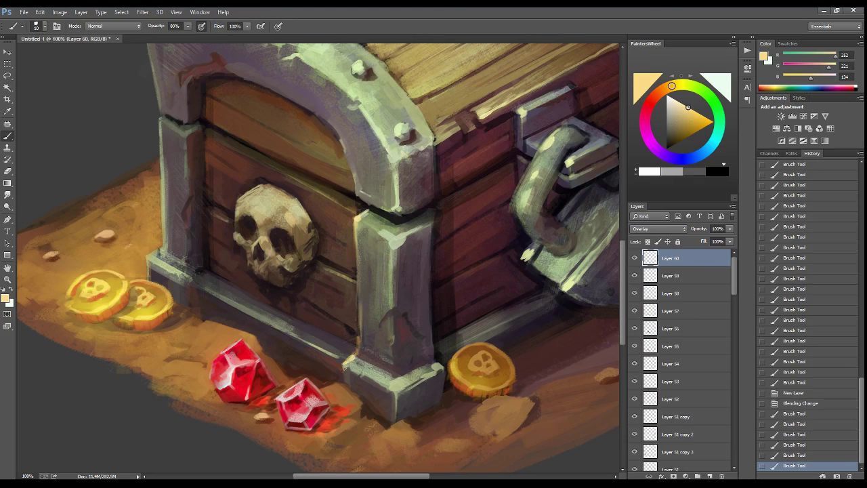
pyautogui.moveTo(160, 251); pyautogui.dragTo(146, 269)
pyautogui.moveTo(166, 122); pyautogui.dragTo(160, 217)
pyautogui.moveTo(252, 192); pyautogui.dragTo(238, 211)
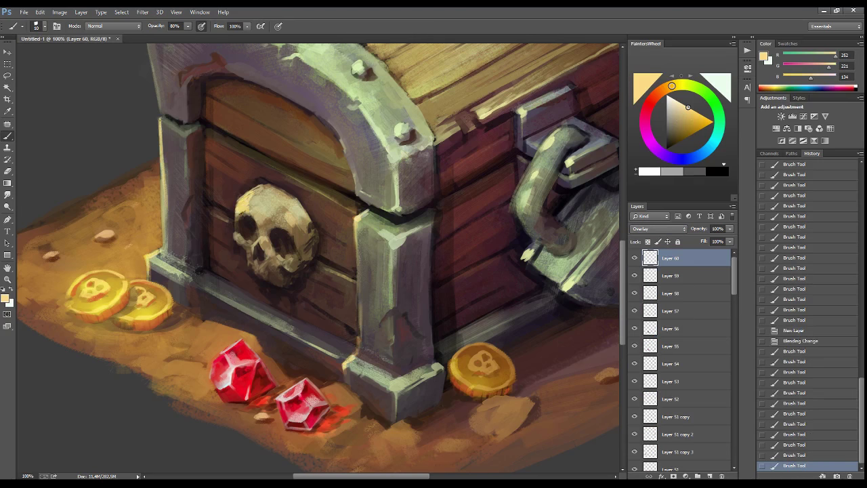
pyautogui.moveTo(257, 241); pyautogui.dragTo(261, 270)
pyautogui.moveTo(255, 202); pyautogui.dragTo(248, 221)
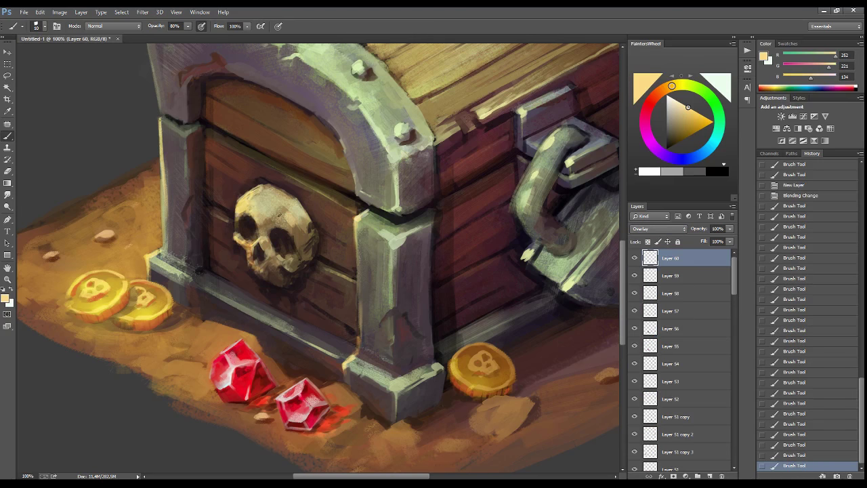
pyautogui.moveTo(265, 193); pyautogui.dragTo(257, 209)
# - Highlight the chest lid's left and upper edges and the top and right metal rims
pyautogui.moveTo(276, 257)
pyautogui.mouseDown()
pyautogui.moveTo(334, 311)
pyautogui.moveTo(344, 363)
pyautogui.mouseUp()
pyautogui.moveTo(216, 146); pyautogui.dragTo(216, 185)
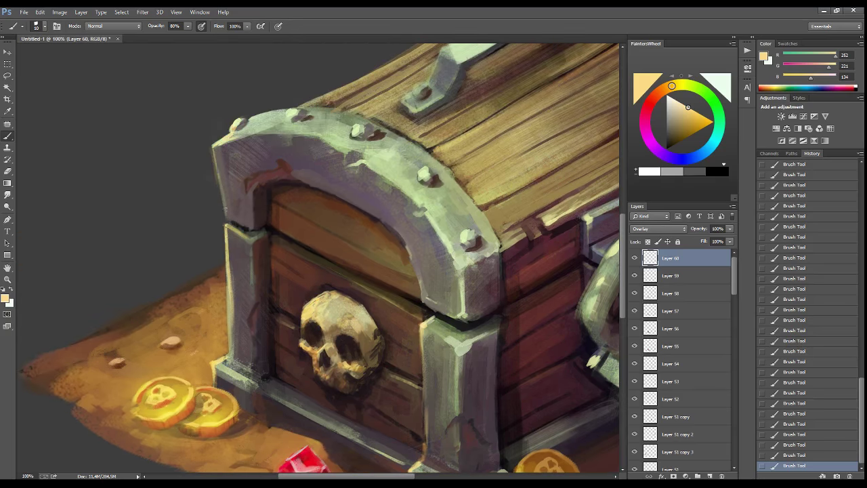
pyautogui.moveTo(214, 147); pyautogui.dragTo(218, 207)
pyautogui.moveTo(396, 120); pyautogui.dragTo(431, 260)
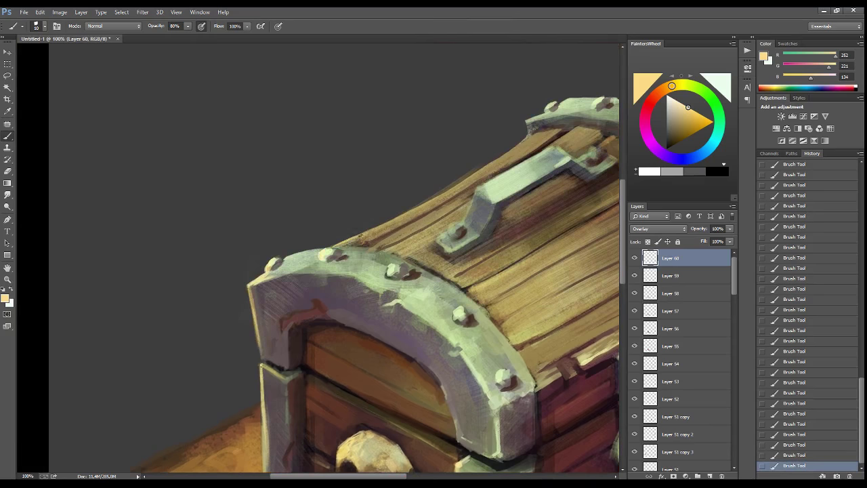
pyautogui.moveTo(360, 235)
pyautogui.mouseDown()
pyautogui.moveTo(450, 191)
pyautogui.moveTo(526, 121)
pyautogui.mouseUp()
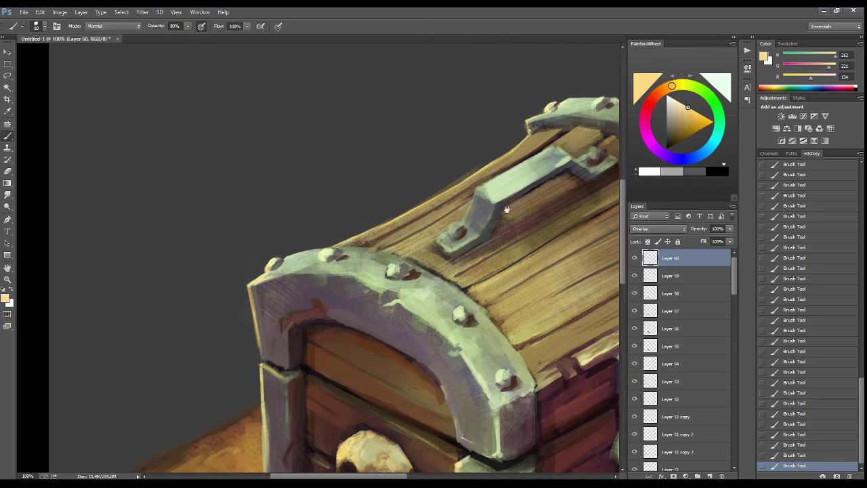
pyautogui.moveTo(507, 210); pyautogui.dragTo(249, 263)
pyautogui.moveTo(361, 153)
pyautogui.mouseDown()
pyautogui.moveTo(411, 168)
pyautogui.moveTo(509, 321)
pyautogui.mouseUp()
pyautogui.moveTo(264, 363); pyautogui.dragTo(347, 295)
# - On another new layer, paint light green touches on the rim and lid using sampled grey-green
pyautogui.keyDown('alt'); pyautogui.click(466, 118); pyautogui.keyUp('alt')
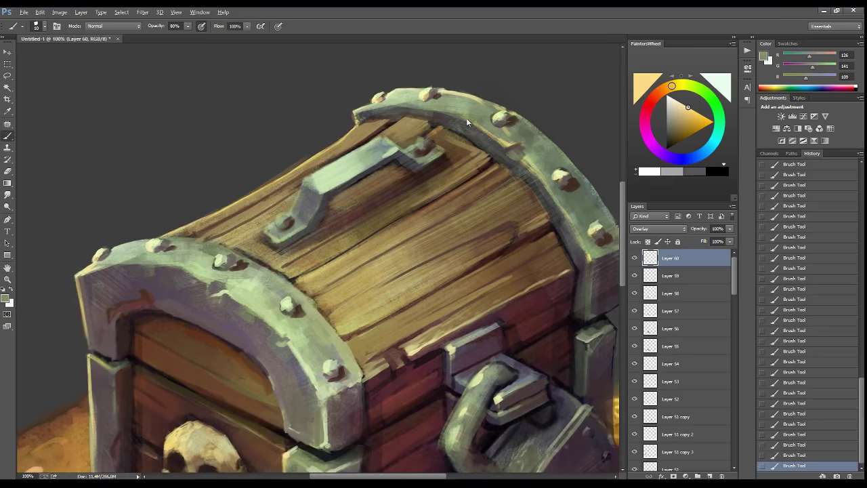
pyautogui.hotkey('ctrl', 'shift', 'alt', 'n')
pyautogui.keyDown('alt'); pyautogui.click(466, 119); pyautogui.keyUp('alt')
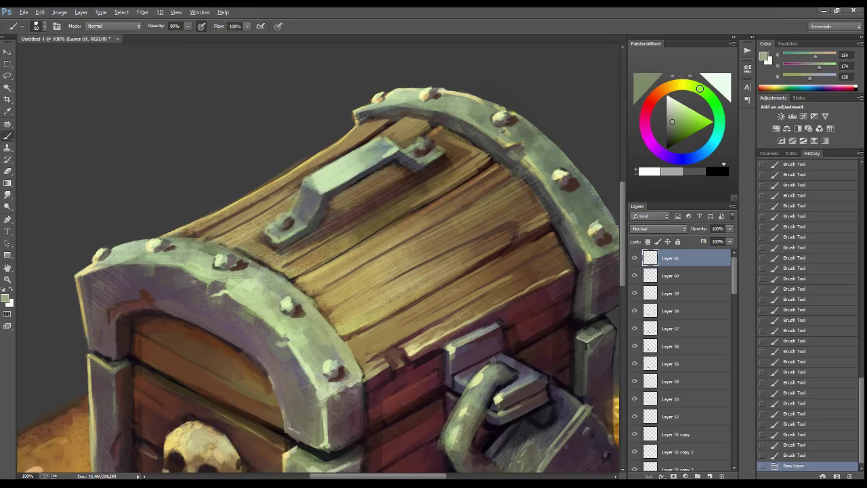
pyautogui.moveTo(499, 132); pyautogui.dragTo(515, 141)
pyautogui.moveTo(450, 95); pyautogui.dragTo(483, 106)
pyautogui.moveTo(508, 212); pyautogui.dragTo(441, 123)
pyautogui.moveTo(501, 136); pyautogui.dragTo(520, 163)
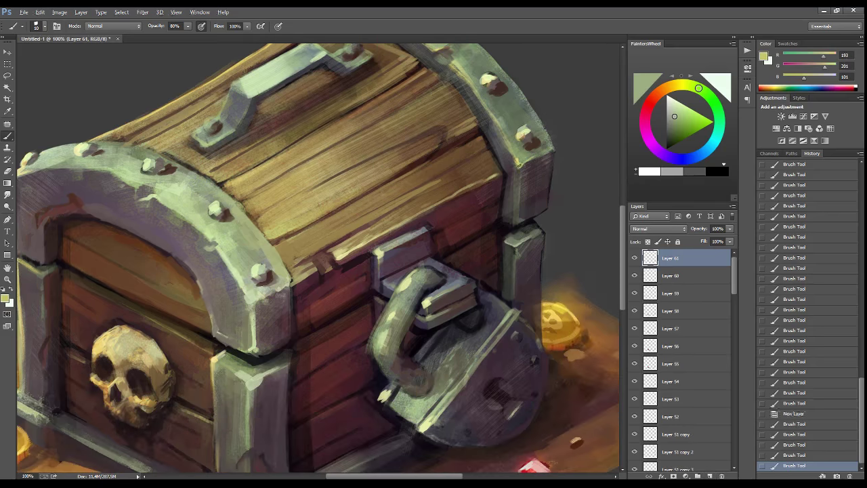
# - Sample a dark purple-grey and zoom out to view the whole chest
pyautogui.keyDown('alt'); pyautogui.click(519, 166); pyautogui.keyUp('alt')
pyautogui.moveTo(178, 283); pyautogui.dragTo(347, 253)
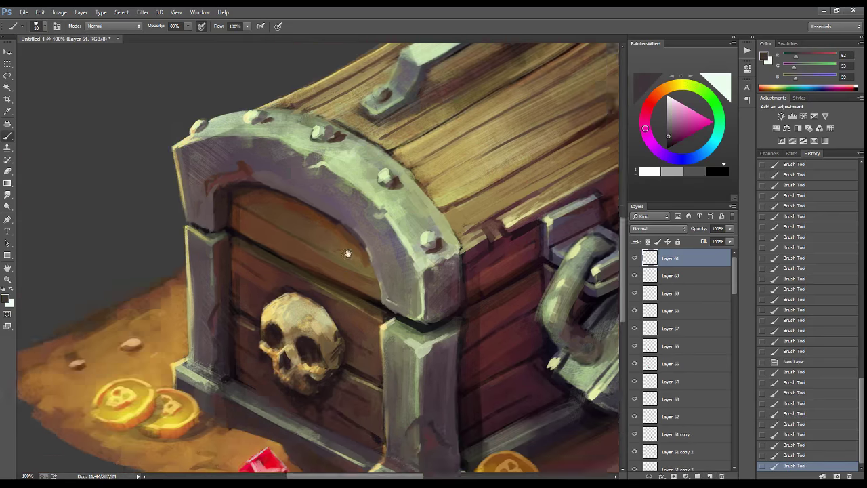
pyautogui.scroll(-2, 347, 254)
pyautogui.press('z')
pyautogui.scroll(-3, 330, 334)
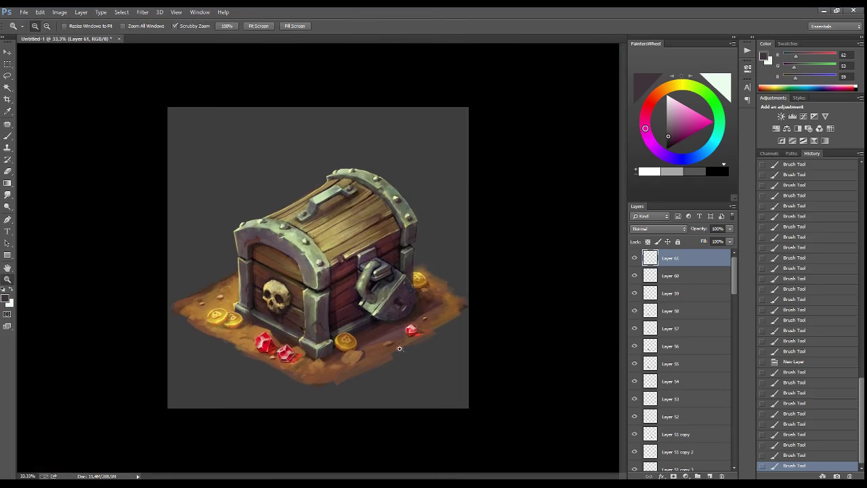
# - On a new layer, fill the chest outline selection with an orange gradient in Overlay mode
pyautogui.click(710, 476)
pyautogui.scroll(-5, 700, 345)
pyautogui.keyDown('ctrl'); pyautogui.click(651, 329); pyautogui.keyUp('ctrl')
pyautogui.scroll(5, 701, 345)
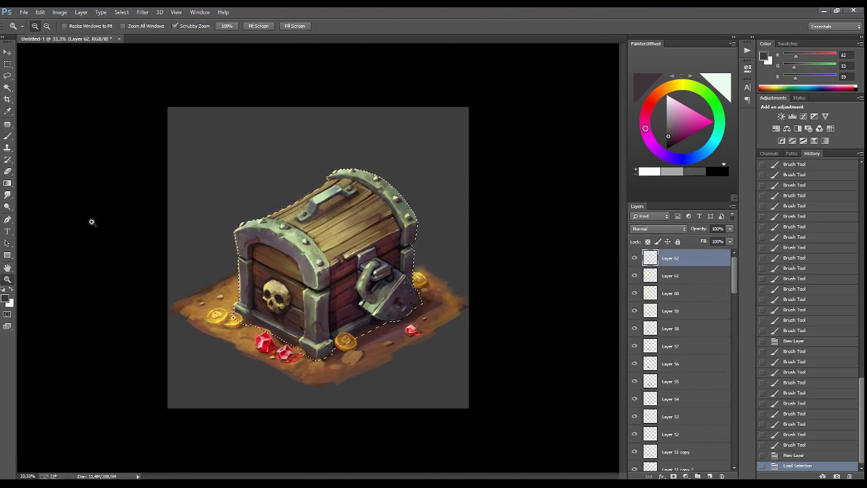
pyautogui.press('g')
pyautogui.click(658, 93)
pyautogui.click(698, 119)
pyautogui.moveTo(379, 177); pyautogui.dragTo(298, 325)
pyautogui.click(658, 228)
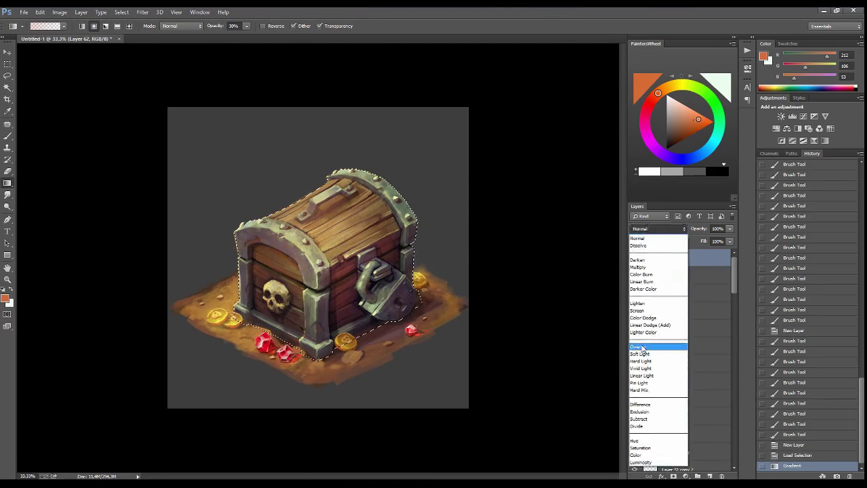
pyautogui.click(641, 347)
# - Layer more lighter orange gradients over the chest, deselect, and set the glow layer to 61% opacity
pyautogui.moveTo(380, 176); pyautogui.dragTo(298, 325)
pyautogui.click(666, 87)
pyautogui.click(696, 120)
pyautogui.moveTo(380, 177); pyautogui.dragTo(298, 325)
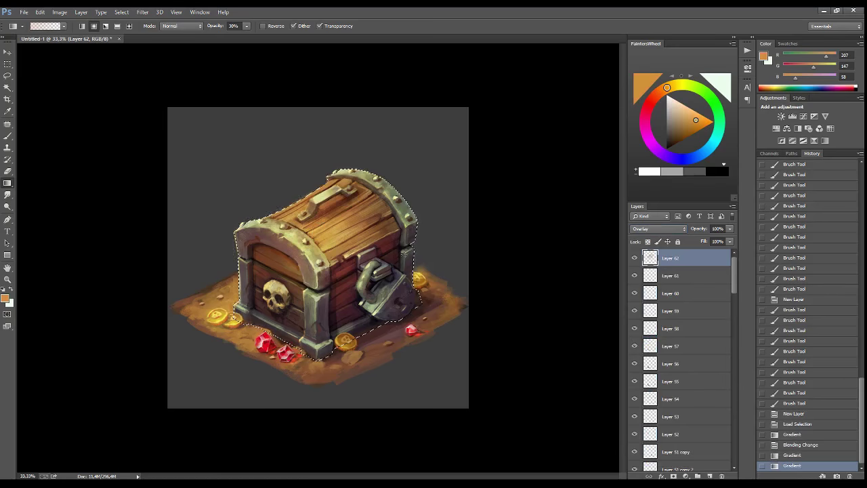
pyautogui.click(712, 122)
pyautogui.moveTo(379, 176); pyautogui.dragTo(298, 325)
pyautogui.hotkey('ctrl', 'd')
pyautogui.click(635, 258)
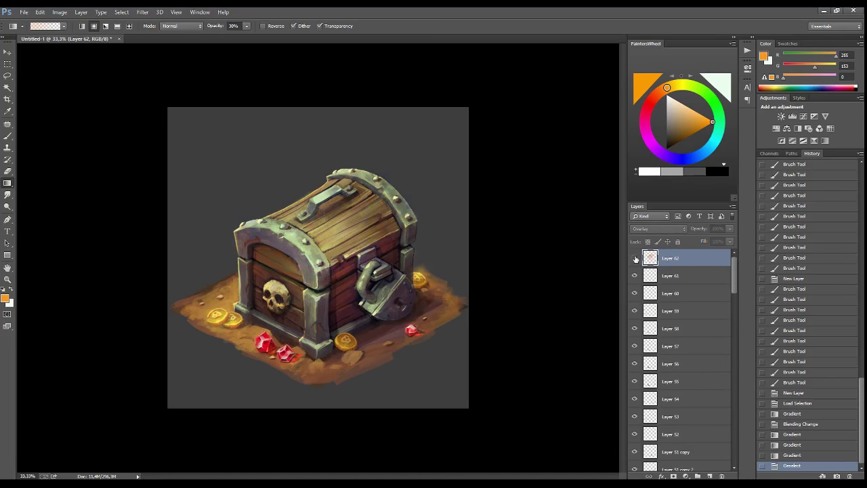
pyautogui.moveTo(730, 229); pyautogui.dragTo(713, 238)
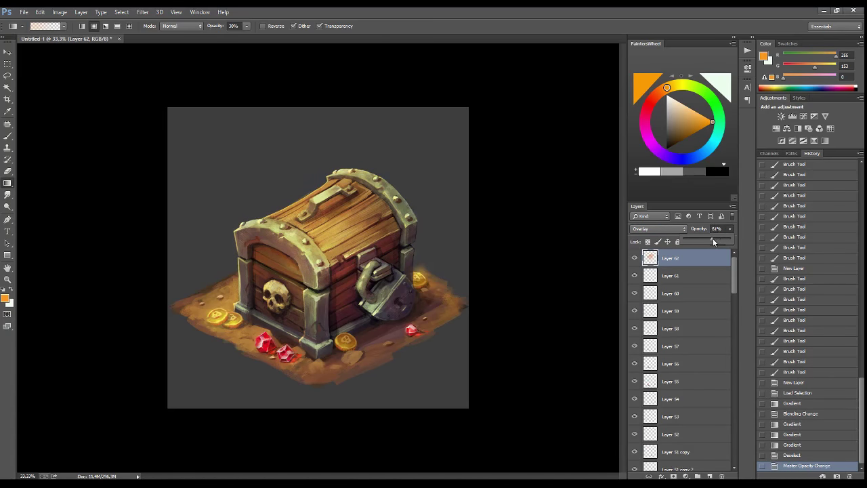
# - Add a magenta gradient layer over the chest in Overlay mode at 70% opacity
pyautogui.keyDown('alt'); pyautogui.click(406, 257); pyautogui.keyUp('alt')
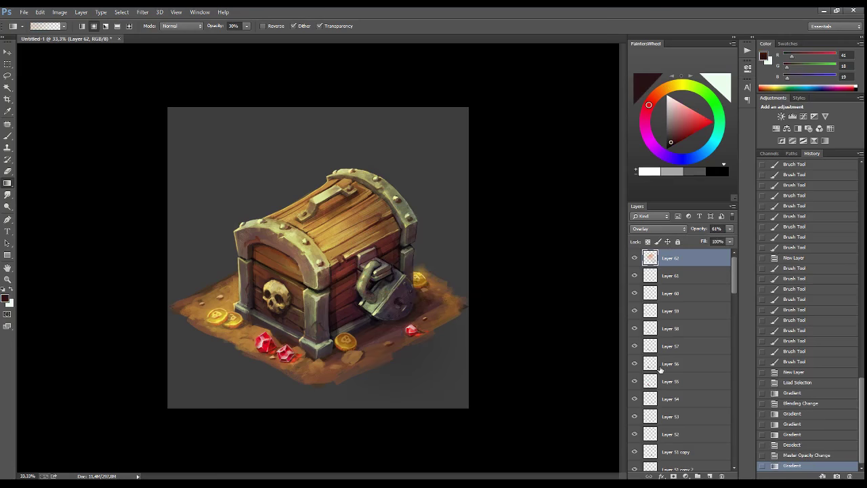
pyautogui.click(710, 476)
pyautogui.click(644, 122)
pyautogui.click(681, 131)
pyautogui.moveTo(386, 312); pyautogui.dragTo(558, 333)
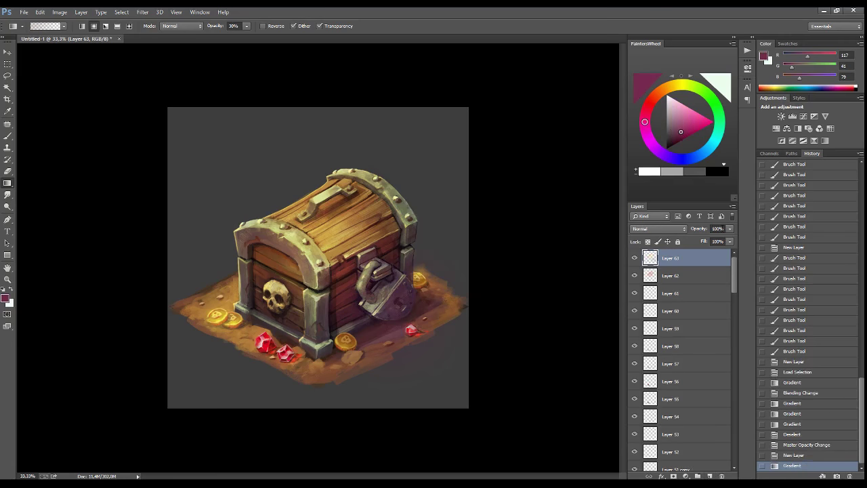
pyautogui.click(658, 228)
pyautogui.click(650, 368)
pyautogui.click(658, 228)
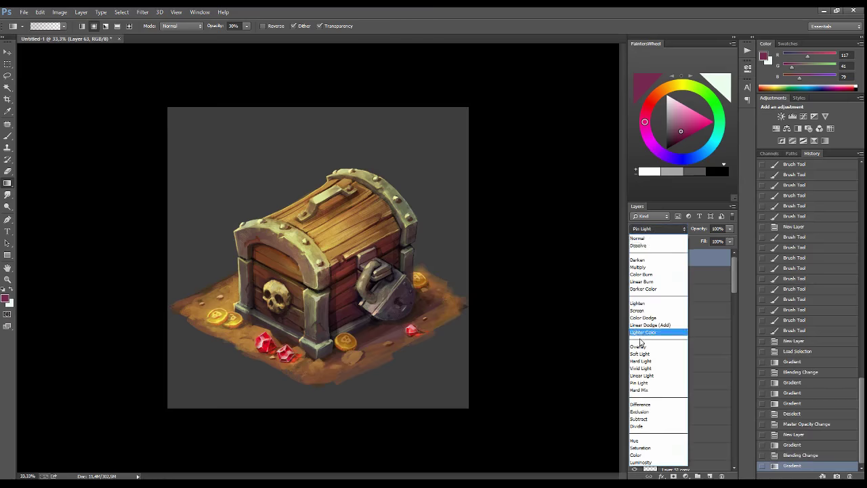
pyautogui.click(650, 339)
pyautogui.moveTo(731, 229); pyautogui.dragTo(718, 242)
# - Brighten the chest's lower left with pale yellow-green gradients on a 35% opacity layer
pyautogui.click(693, 86)
pyautogui.click(679, 101)
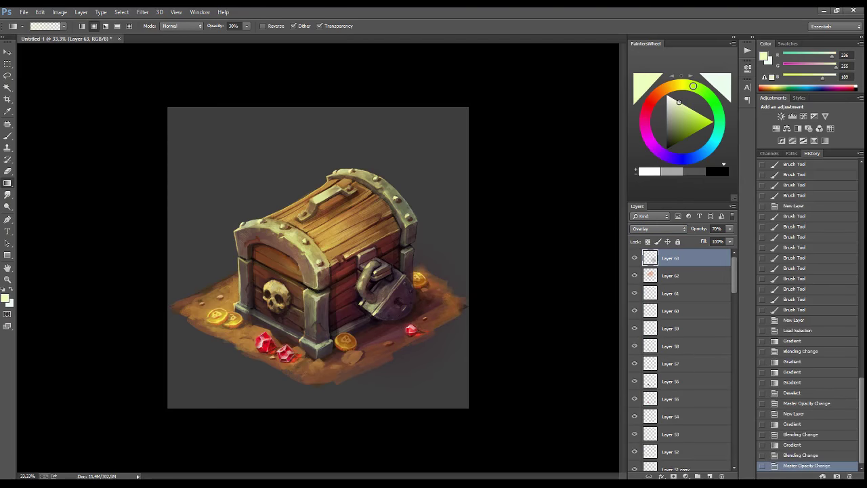
pyautogui.moveTo(183, 326); pyautogui.dragTo(251, 244)
pyautogui.moveTo(177, 366); pyautogui.dragTo(319, 257)
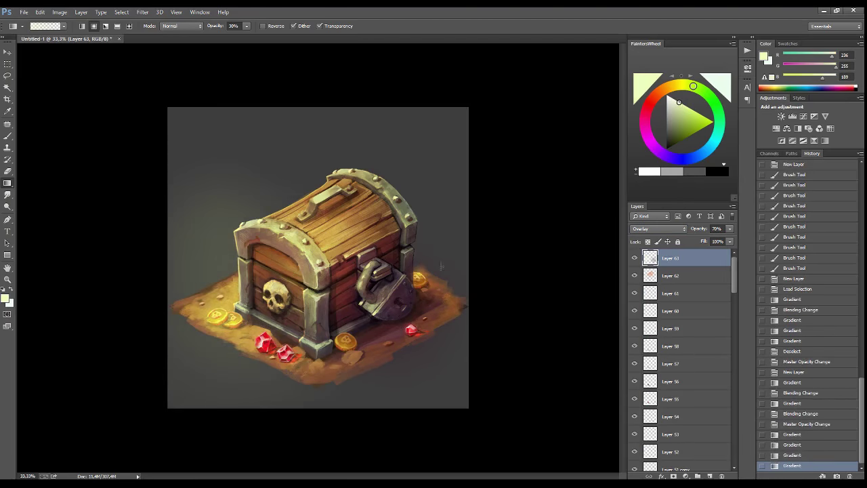
pyautogui.click(731, 229)
pyautogui.moveTo(718, 241); pyautogui.dragTo(708, 238)
pyautogui.click(634, 258)
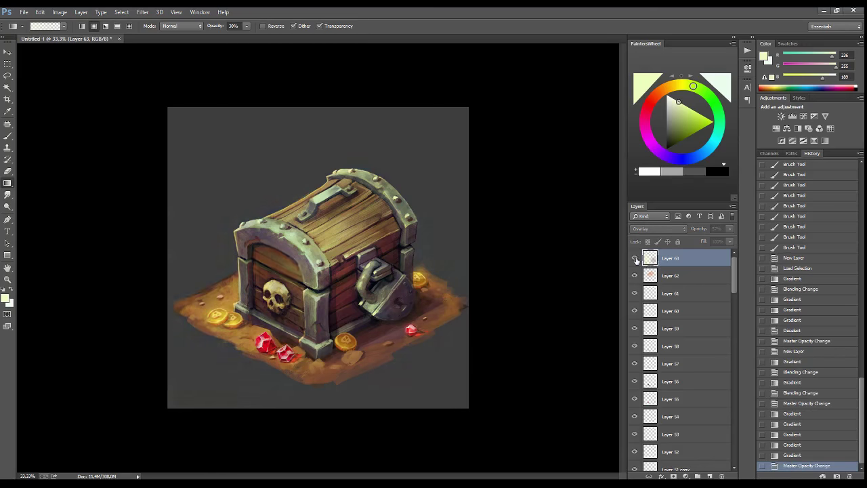
pyautogui.click(635, 258)
pyautogui.moveTo(434, 386)
pyautogui.mouseDown()
pyautogui.moveTo(388, 340)
pyautogui.moveTo(414, 386)
pyautogui.mouseUp()
# - Add an empty layer for painting with the Brush and sample a dark red from the painting
pyautogui.keyDown('alt'); pyautogui.click(267, 345); pyautogui.keyUp('alt')
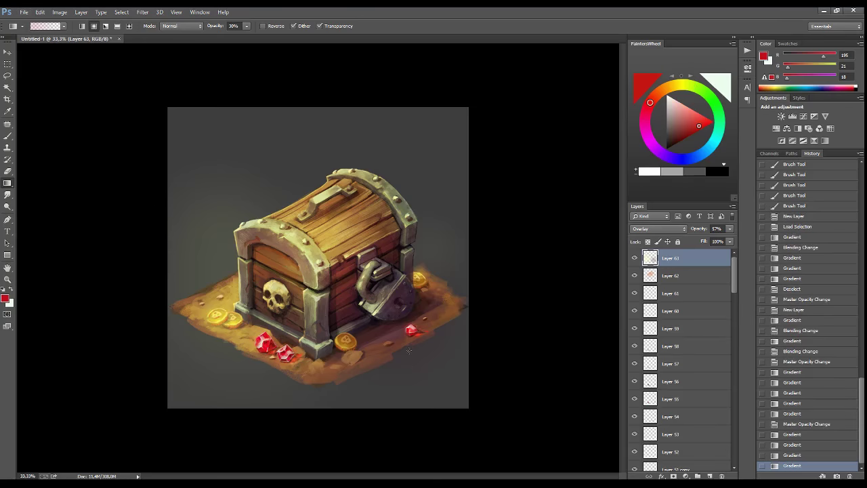
pyautogui.keyDown('alt'); pyautogui.click(385, 285); pyautogui.keyUp('alt')
pyautogui.hotkey('ctrl', 'shift', 'alt', 'n')
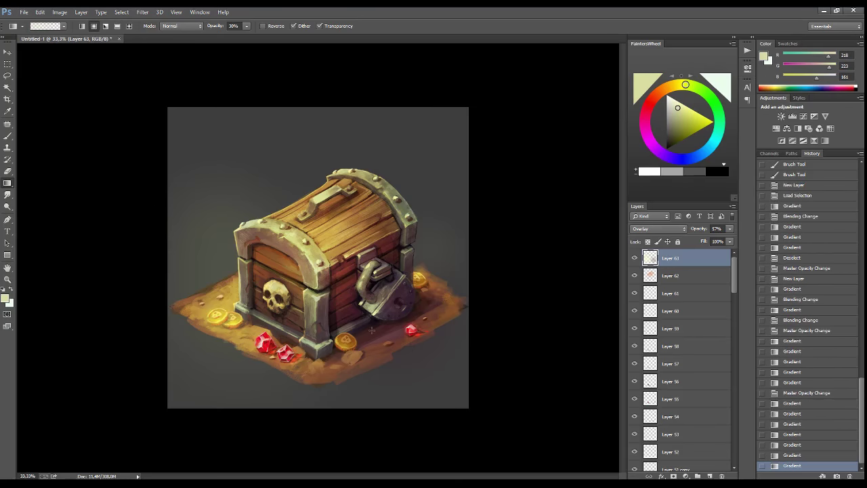
pyautogui.press('b')
pyautogui.keyDown('alt'); pyautogui.click(346, 266); pyautogui.keyUp('alt')
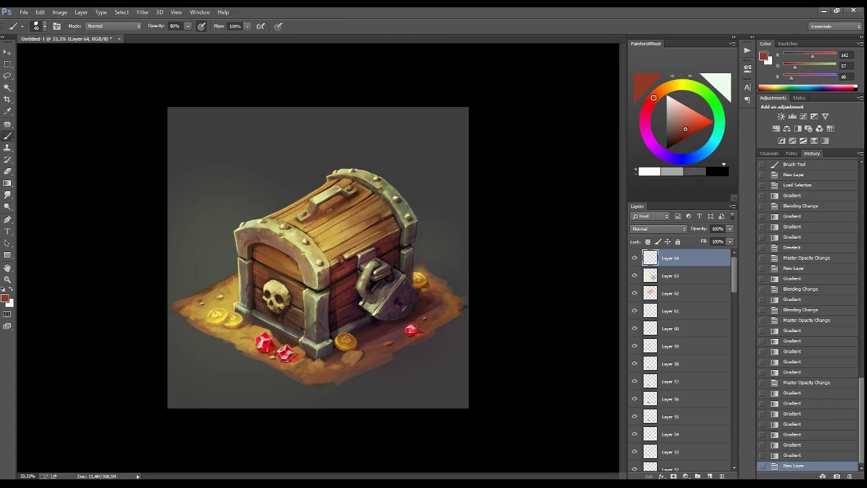
# - Paint dark brown strokes on the chest lid and dab dark pebbles on the sand
pyautogui.click(674, 143)
pyautogui.moveTo(302, 220); pyautogui.dragTo(351, 200)
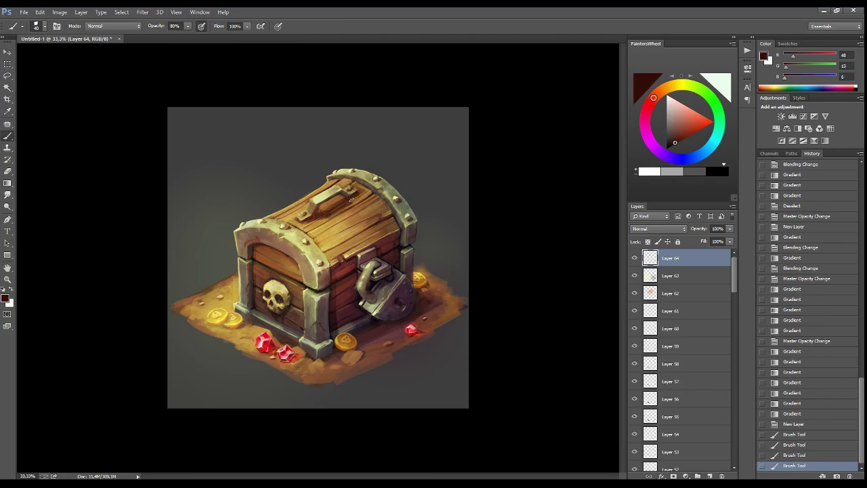
pyautogui.click(389, 343)
pyautogui.click(425, 318)
pyautogui.click(412, 362)
pyautogui.click(462, 336)
pyautogui.click(410, 352)
pyautogui.click(366, 338)
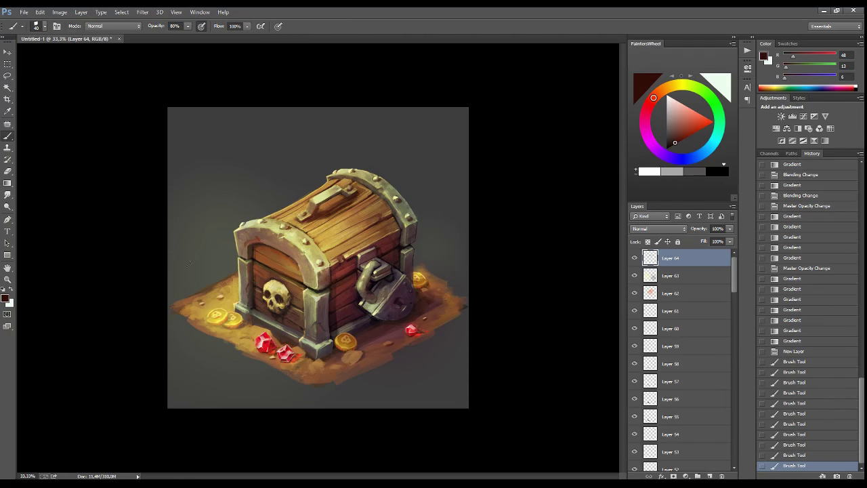
# - Load the chest outline as a selection and refine its top and sand edges with the Lasso
pyautogui.press('l')
pyautogui.moveTo(731, 265); pyautogui.dragTo(731, 346)
pyautogui.keyDown('ctrl'); pyautogui.click(651, 335); pyautogui.keyUp('ctrl')
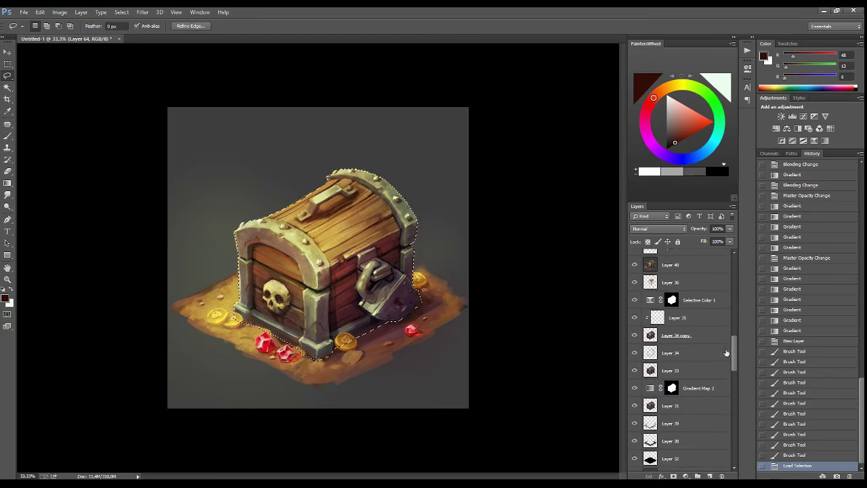
pyautogui.scroll(8, 684, 339)
pyautogui.click(256, 220)
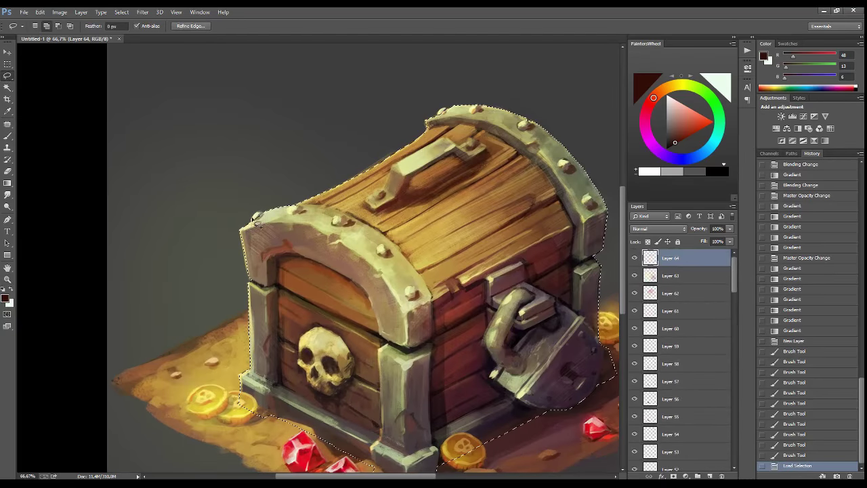
pyautogui.moveTo(256, 220); pyautogui.dragTo(308, 210)
pyautogui.moveTo(379, 162); pyautogui.dragTo(447, 112)
pyautogui.moveTo(286, 374); pyautogui.dragTo(359, 312)
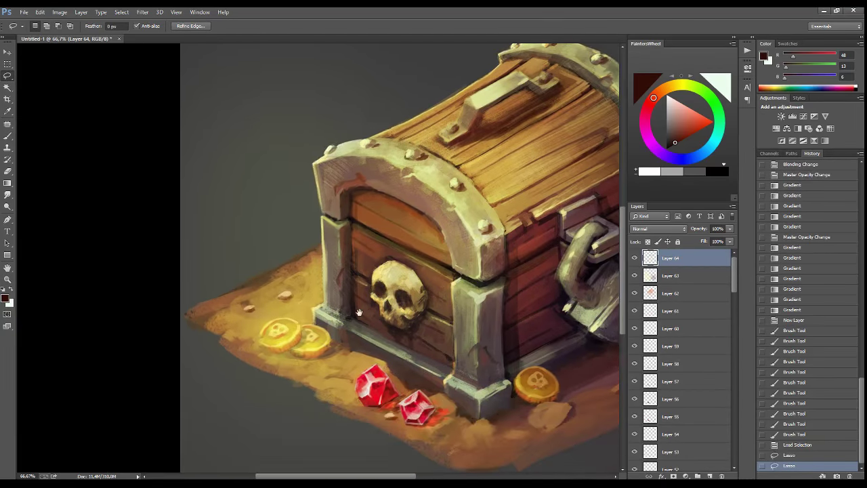
pyautogui.moveTo(310, 266); pyautogui.dragTo(237, 353)
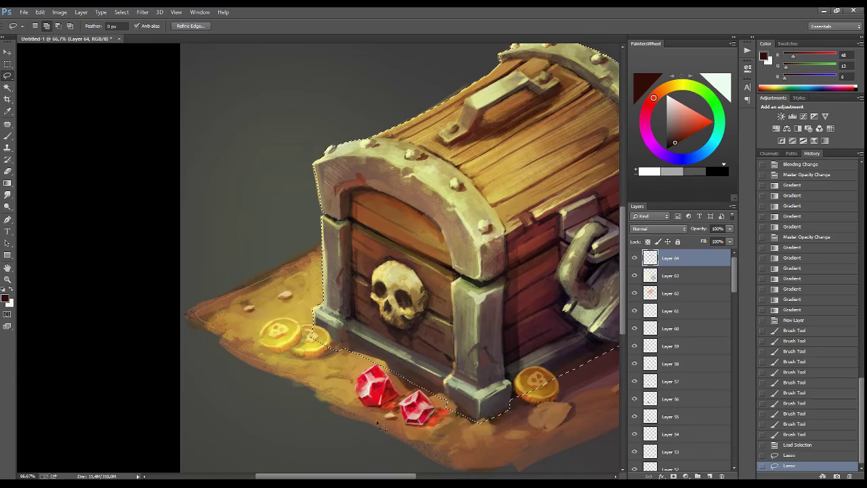
pyautogui.moveTo(378, 423); pyautogui.dragTo(620, 221)
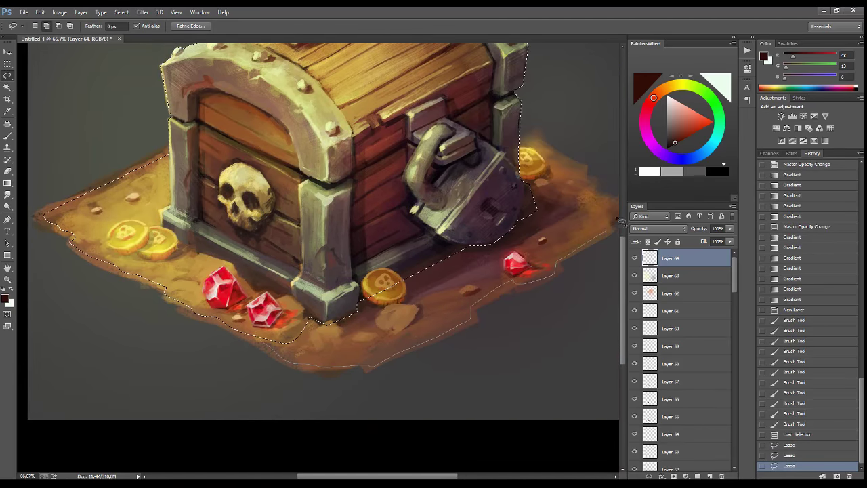
pyautogui.moveTo(620, 221); pyautogui.dragTo(41, 27)
# - Copy Merged the selected chest, paste it as a new layer, and add an empty layer
pyautogui.click(40, 12)
pyautogui.click(81, 82)
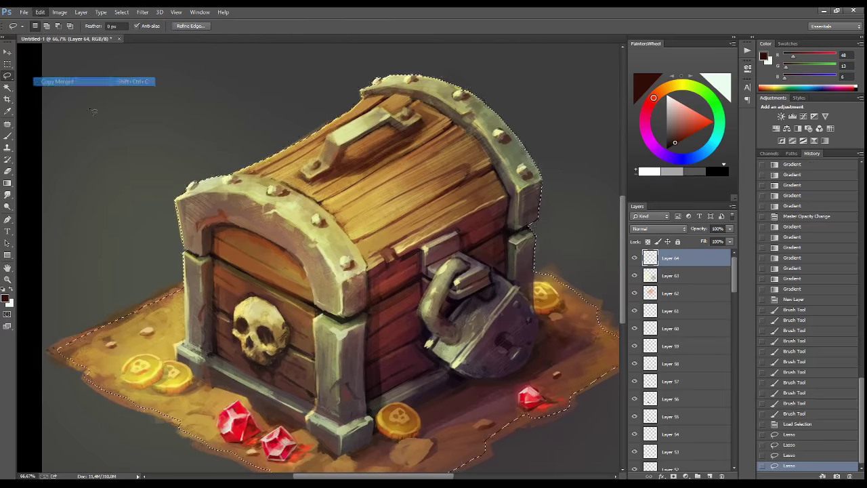
pyautogui.hotkey('ctrl', 'v')
pyautogui.keyDown('ctrl'); pyautogui.click(709, 475); pyautogui.keyUp('ctrl')
pyautogui.rightClick(7, 183)
# - Fill the background layer with dark grey using Paint Bucket, then select the chest and background layers
pyautogui.click(41, 187)
pyautogui.keyDown('alt'); pyautogui.click(572, 166); pyautogui.keyUp('alt')
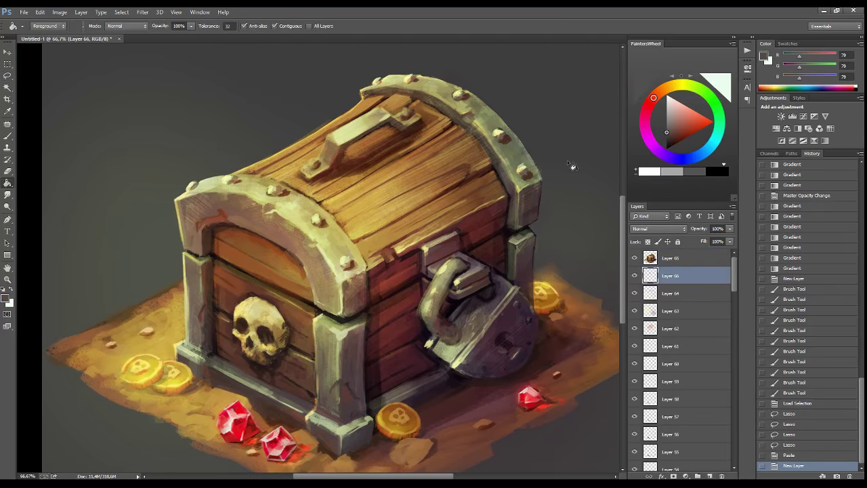
pyautogui.click(700, 156)
pyautogui.click(572, 166)
pyautogui.click(666, 134)
pyautogui.click(186, 281)
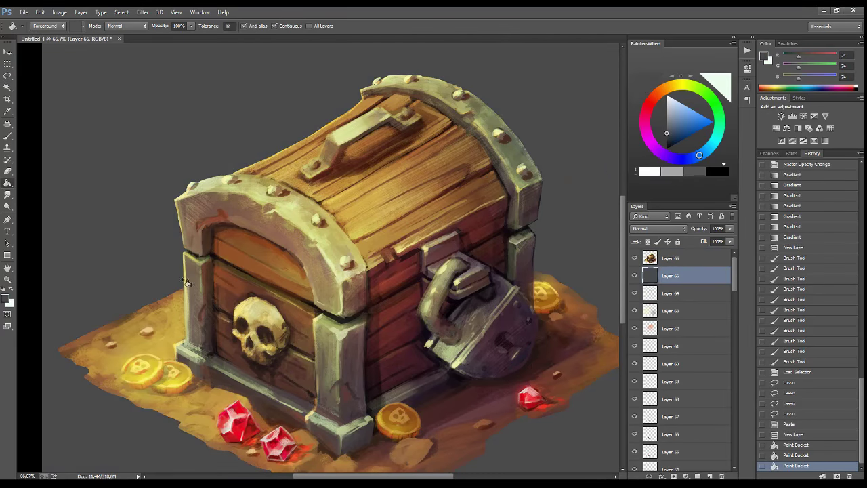
pyautogui.hotkey('ctrl', '-')
pyautogui.hotkey('ctrl', '-')
pyautogui.press('v')
pyautogui.hotkey('alt', 'shift', ']')
# - Scale the chest copy layer down to about three quarters size
pyautogui.hotkey('ctrl', 't')
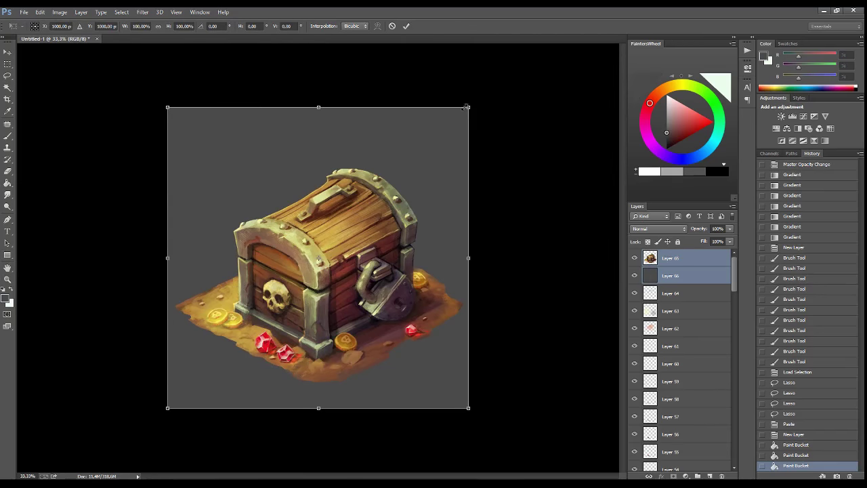
pyautogui.press('Escape')
pyautogui.click(705, 256)
pyautogui.hotkey('ctrl', 't')
pyautogui.moveTo(465, 167); pyautogui.dragTo(421, 194)
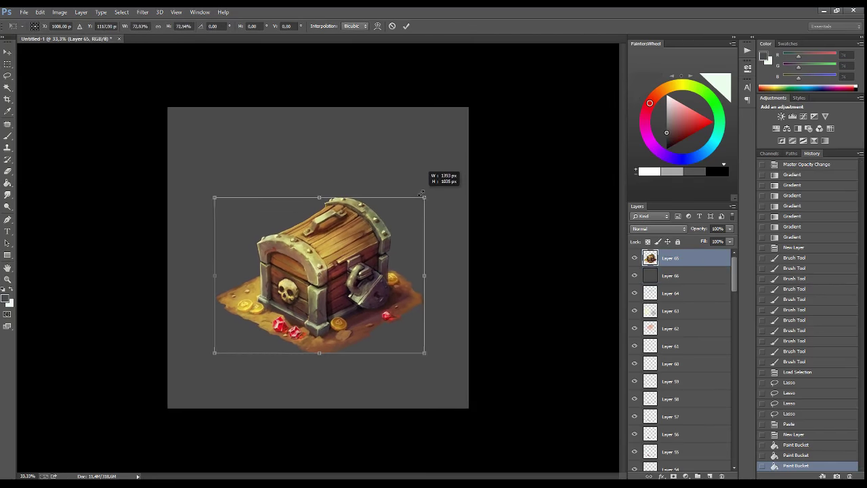
pyautogui.click(690, 275)
pyautogui.click(395, 190)
# - Draw a soft brown gradient shadow under the chest on a new layer, enlarged to about 150%
pyautogui.click(689, 276)
pyautogui.hotkey('ctrl', 'shift', 'alt', 'n')
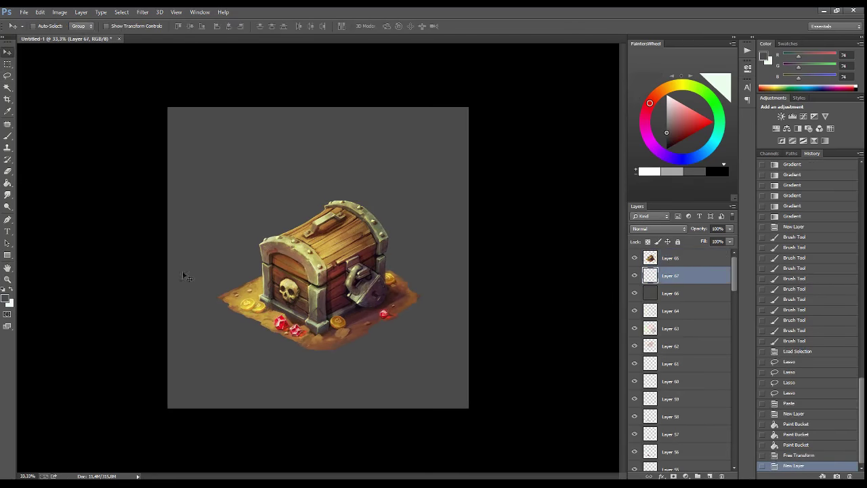
pyautogui.press('g')
pyautogui.keyDown('alt'); pyautogui.click(356, 339); pyautogui.keyUp('alt')
pyautogui.moveTo(308, 318); pyautogui.dragTo(308, 380)
pyautogui.moveTo(308, 347)
pyautogui.mouseDown()
pyautogui.moveTo(308, 396)
pyautogui.moveTo(320, 371)
pyautogui.mouseUp()
pyautogui.hotkey('ctrl', 't')
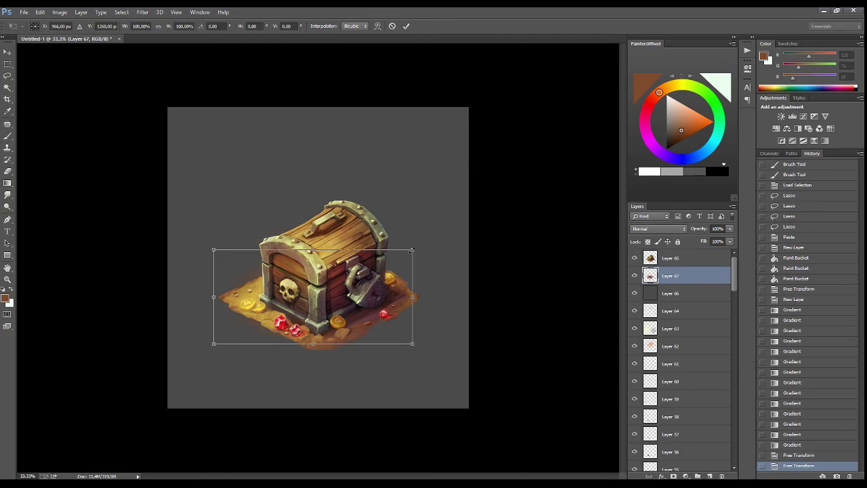
pyautogui.moveTo(211, 247); pyautogui.dragTo(160, 222)
pyautogui.press('Return')
pyautogui.press('v')
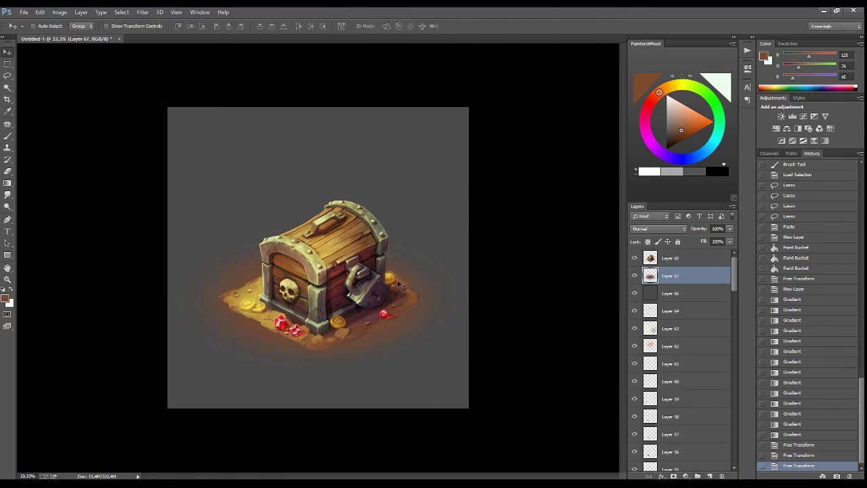
# - Paint a gold gradient glow on a new layer, enlarging and nudging it under the chest
pyautogui.press('g')
pyautogui.keyDown('alt'); pyautogui.click(249, 288); pyautogui.keyUp('alt')
pyautogui.hotkey('ctrl', 'shift', 'alt', 'n')
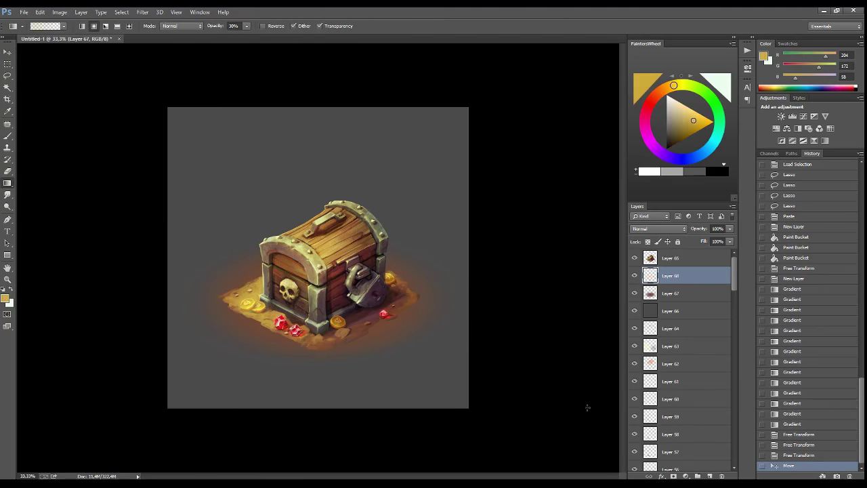
pyautogui.moveTo(318, 318); pyautogui.dragTo(318, 359)
pyautogui.press('v')
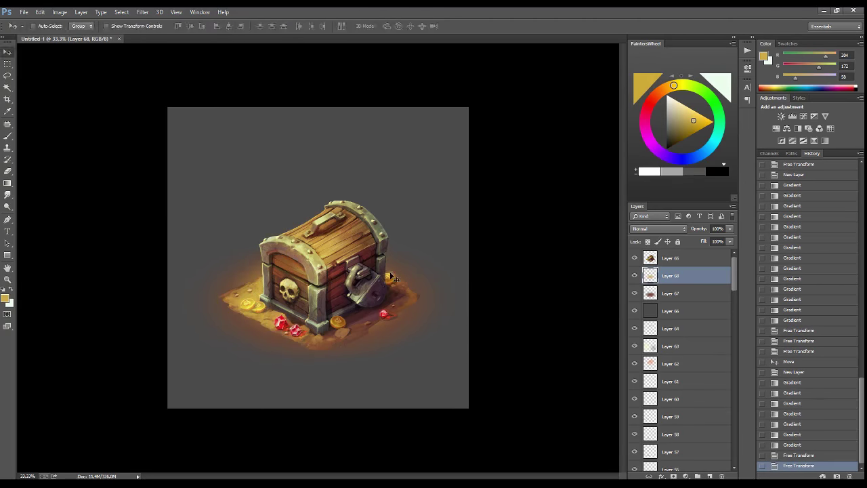
pyautogui.hotkey('ctrl', 't')
pyautogui.moveTo(423, 246); pyautogui.dragTo(437, 234)
pyautogui.moveTo(395, 285); pyautogui.dragTo(400, 291)
pyautogui.keyDown('shift'); pyautogui.click(684, 293); pyautogui.keyUp('shift')
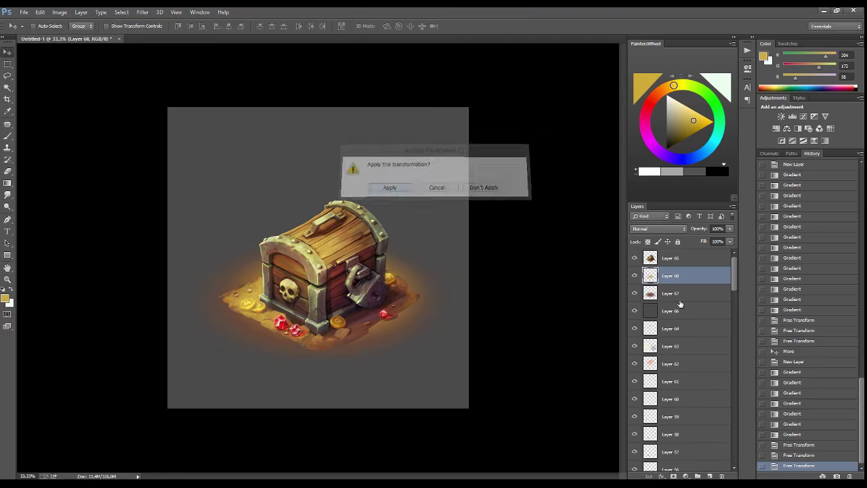
pyautogui.press('Return')
# - Centre the layers horizontally and vertically, then merge the glow and shadow into one layer
pyautogui.click(229, 26)
pyautogui.click(190, 26)
pyautogui.click(635, 258)
pyautogui.hotkey('ctrl', 'e')
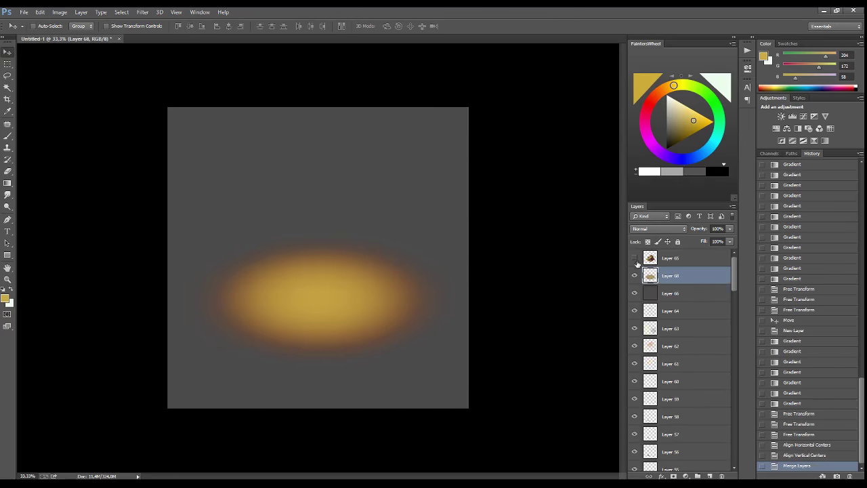
pyautogui.click(635, 258)
pyautogui.click(678, 257)
# - Erase the chest's sandy edge with a soft 40 px eraser set to 70% strength
pyautogui.press('e')
pyautogui.rightClick(369, 330)
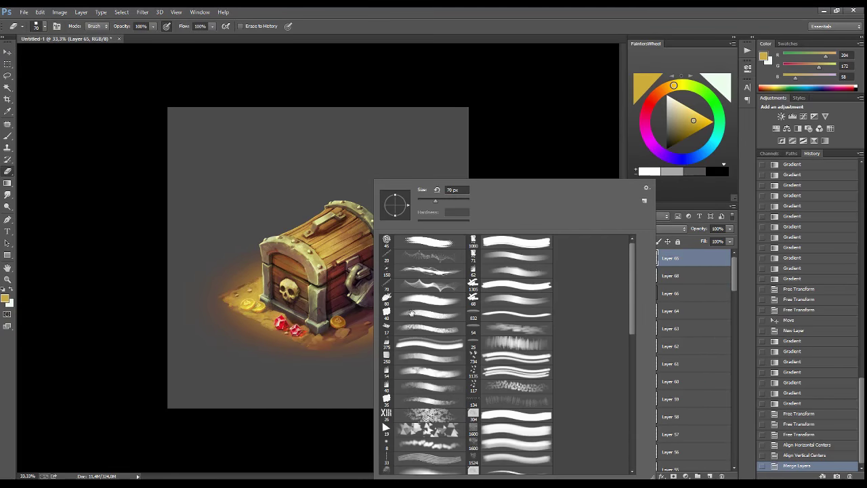
pyautogui.doubleClick(410, 313)
pyautogui.keyDown('ctrl'); pyautogui.click(350, 306); pyautogui.keyUp('ctrl')
pyautogui.click(378, 362)
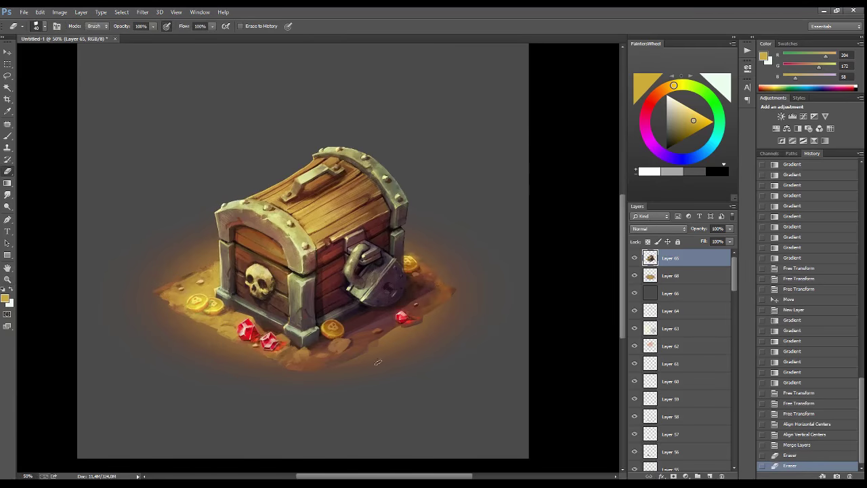
pyautogui.press(']')
pyautogui.press(']')
pyautogui.press(']')
pyautogui.press('7')
# - Soften the chest's base edges into the glow on the left, right and front
pyautogui.moveTo(359, 352); pyautogui.dragTo(400, 329)
pyautogui.moveTo(379, 339); pyautogui.dragTo(406, 325)
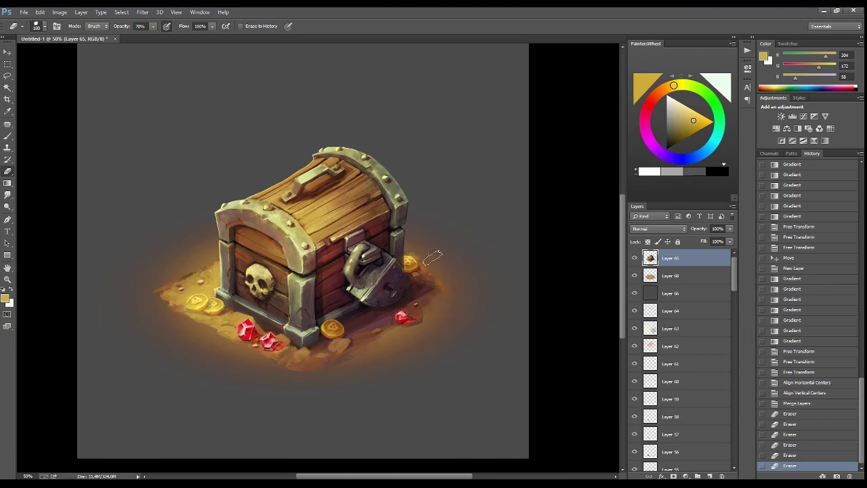
pyautogui.moveTo(440, 271); pyautogui.dragTo(461, 298)
pyautogui.moveTo(149, 305); pyautogui.dragTo(207, 270)
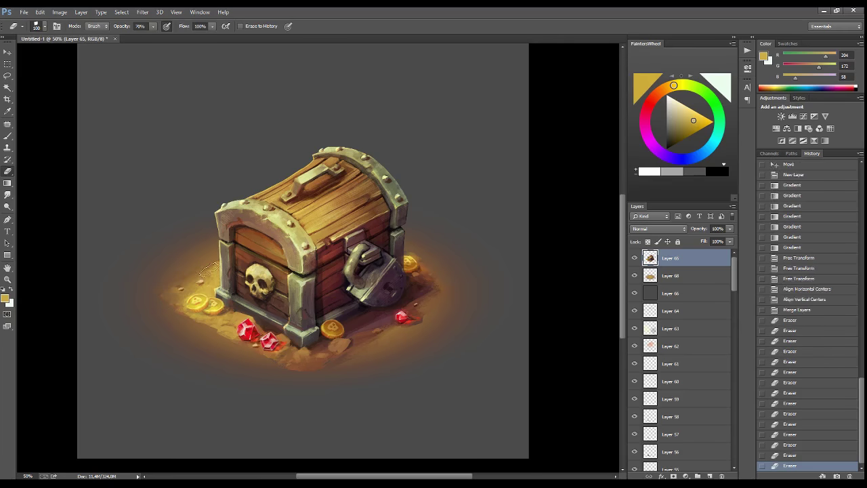
pyautogui.moveTo(172, 315)
pyautogui.mouseDown()
pyautogui.moveTo(203, 335)
pyautogui.moveTo(234, 332)
pyautogui.moveTo(217, 321)
pyautogui.mouseUp()
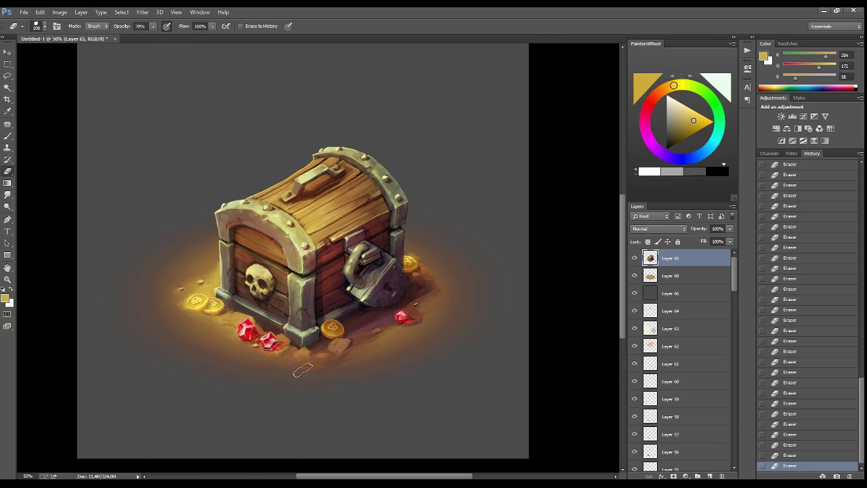
pyautogui.keyDown('alt'); pyautogui.click(634, 310); pyautogui.keyUp('alt')
pyautogui.press('[')
pyautogui.press('[')
pyautogui.press('[')
pyautogui.click(686, 277)
# - Brush soft texture dabs around the chest on a new layer faded to 30% opacity
pyautogui.hotkey('ctrl', 'shift', 'alt', 'n')
pyautogui.press('b')
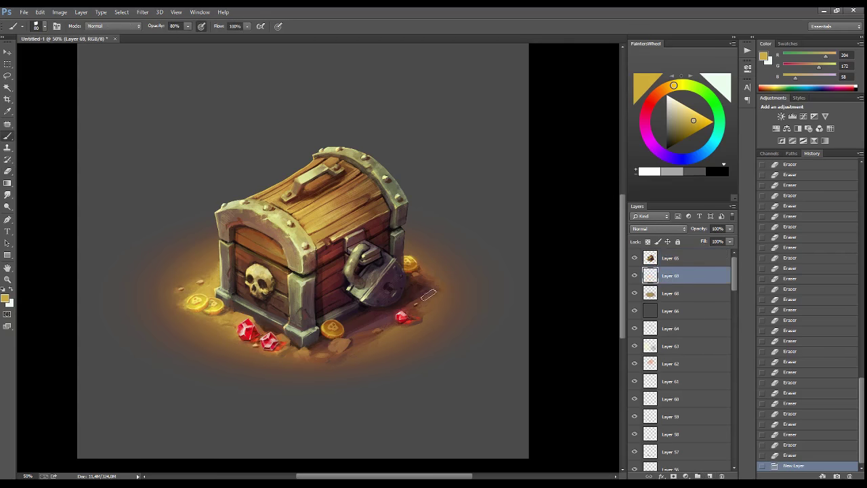
pyautogui.moveTo(229, 312)
pyautogui.mouseDown()
pyautogui.moveTo(190, 271)
pyautogui.moveTo(147, 295)
pyautogui.mouseUp()
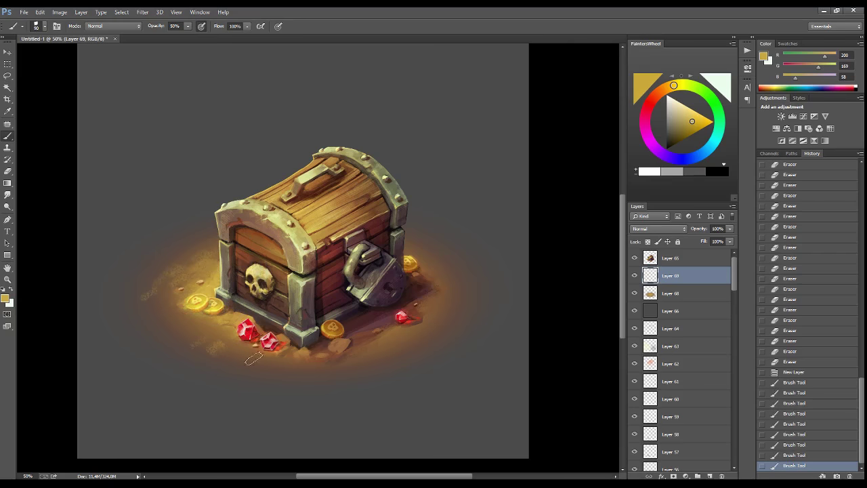
pyautogui.moveTo(216, 347); pyautogui.dragTo(254, 359)
pyautogui.moveTo(315, 360); pyautogui.dragTo(371, 348)
pyautogui.moveTo(447, 298); pyautogui.dragTo(410, 241)
pyautogui.click(730, 228)
pyautogui.moveTo(731, 239); pyautogui.dragTo(695, 239)
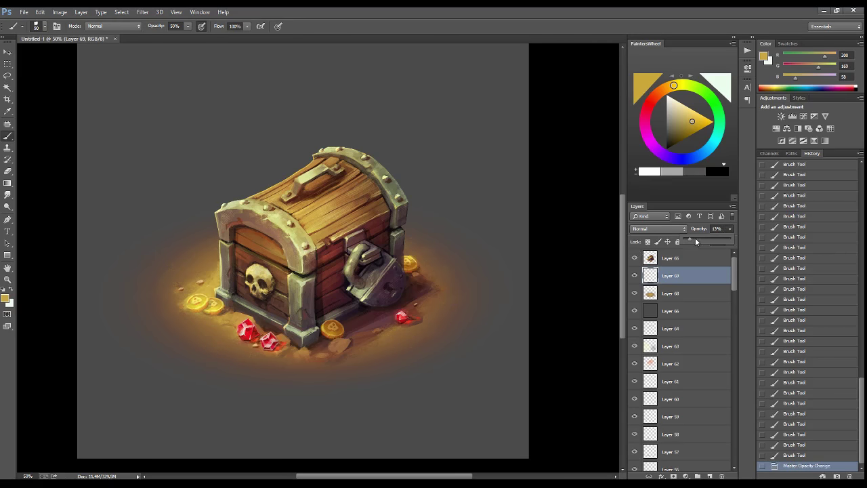
# - Erase excess texture dabs around the chest and add a new empty layer
pyautogui.press('e')
pyautogui.moveTo(469, 285); pyautogui.dragTo(444, 250)
pyautogui.moveTo(177, 328); pyautogui.dragTo(165, 320)
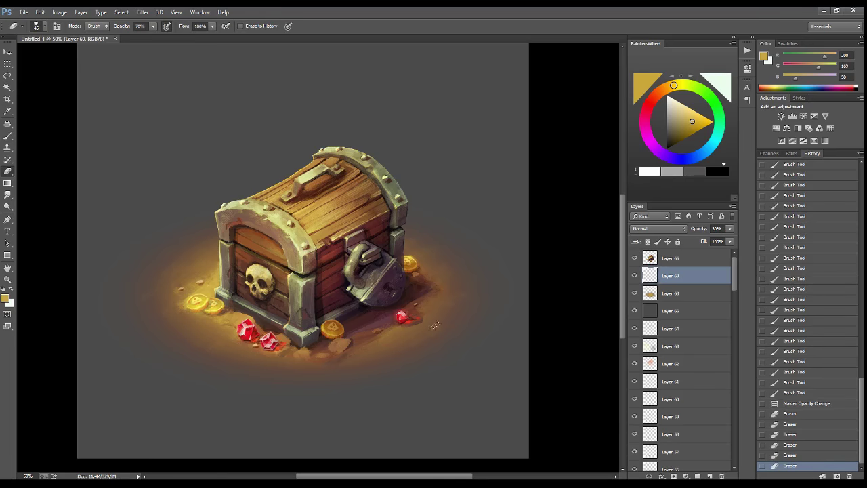
pyautogui.moveTo(219, 393); pyautogui.dragTo(231, 401)
pyautogui.click(710, 475)
pyautogui.click(8, 185)
# - On a new layer above Layer 69, darken the canvas top with near-black and black gradients
pyautogui.hotkey('ctrl', '-')
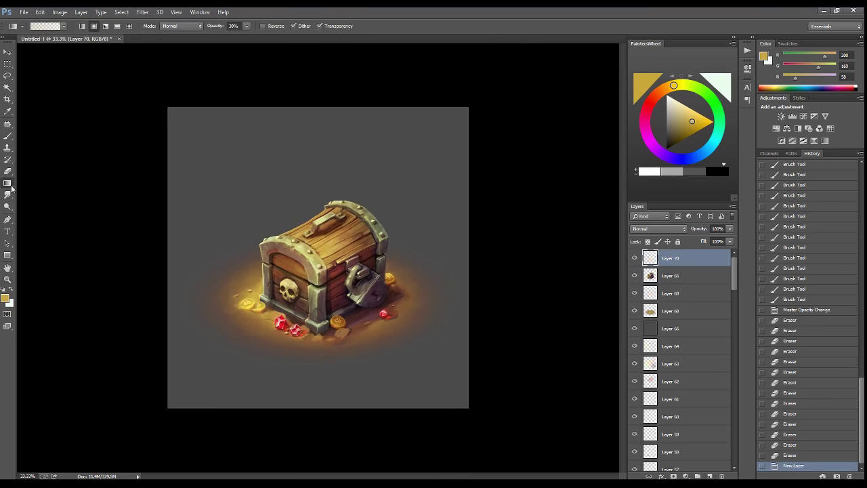
pyautogui.click(690, 294)
pyautogui.hotkey('ctrl', 'shift', 'alt', 'n')
pyautogui.keyDown('alt'); pyautogui.click(494, 204); pyautogui.keyUp('alt')
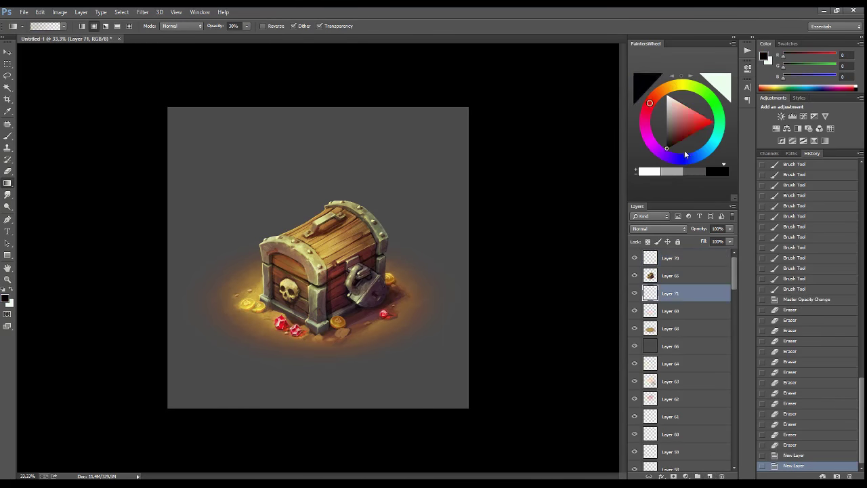
pyautogui.moveTo(303, 91); pyautogui.dragTo(303, 223)
pyautogui.moveTo(316, 108); pyautogui.dragTo(316, 206)
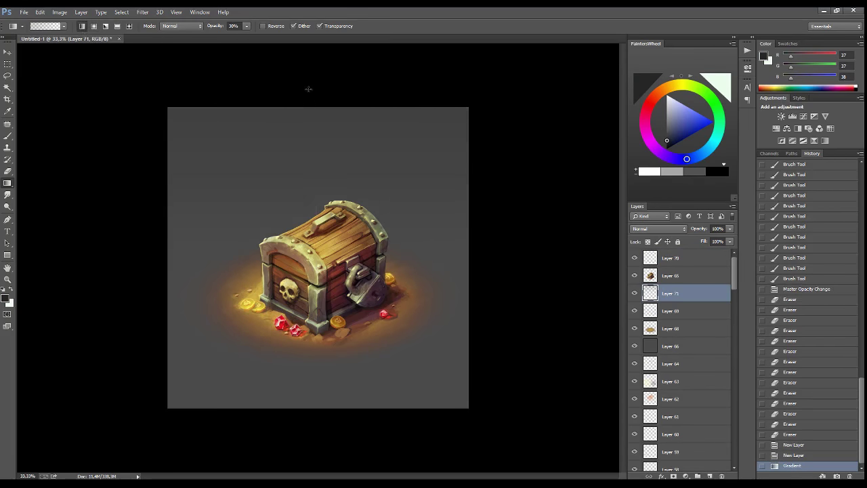
pyautogui.moveTo(308, 88); pyautogui.dragTo(309, 177)
pyautogui.moveTo(310, 117); pyautogui.dragTo(309, 203)
pyautogui.keyDown('alt'); pyautogui.click(496, 140); pyautogui.keyUp('alt')
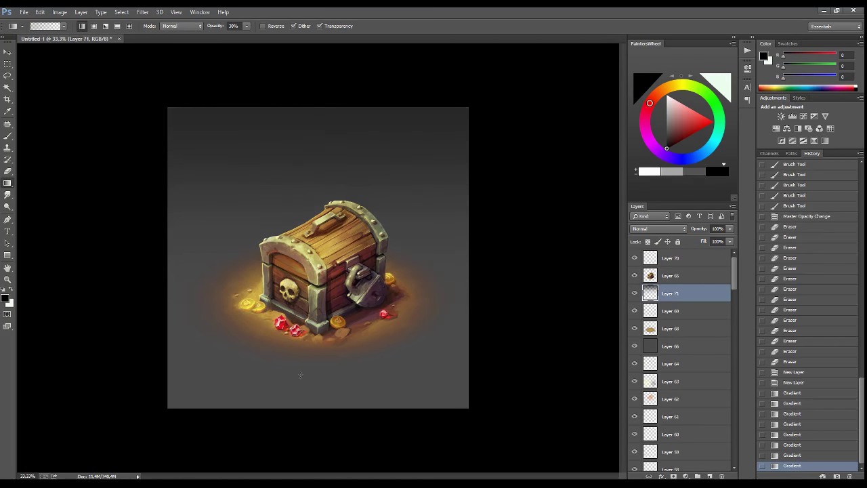
pyautogui.moveTo(318, 71); pyautogui.dragTo(318, 169)
pyautogui.moveTo(318, 71); pyautogui.dragTo(318, 107)
# - Add a cream gradient at the canvas bottom and lower Layer 71's opacity to soften it
pyautogui.moveTo(670, 122); pyautogui.dragTo(676, 100)
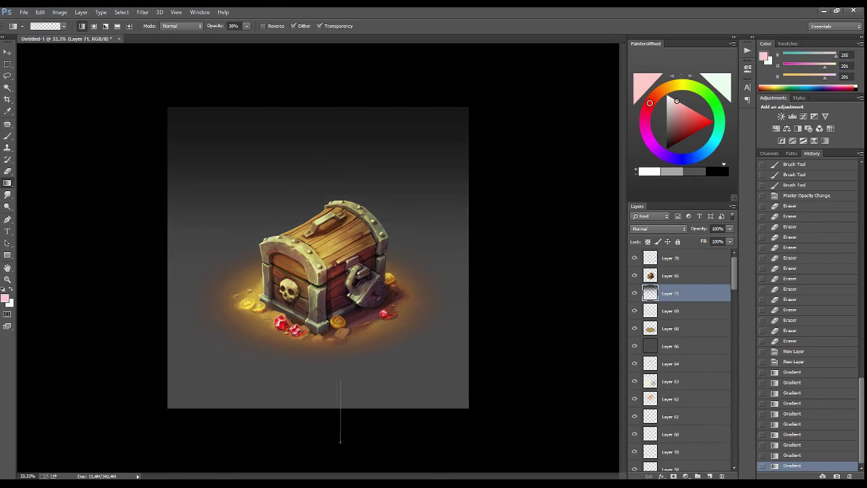
pyautogui.moveTo(339, 448); pyautogui.dragTo(339, 315)
pyautogui.hotkey('ctrl', 'z')
pyautogui.click(669, 87)
pyautogui.moveTo(280, 443); pyautogui.dragTo(281, 325)
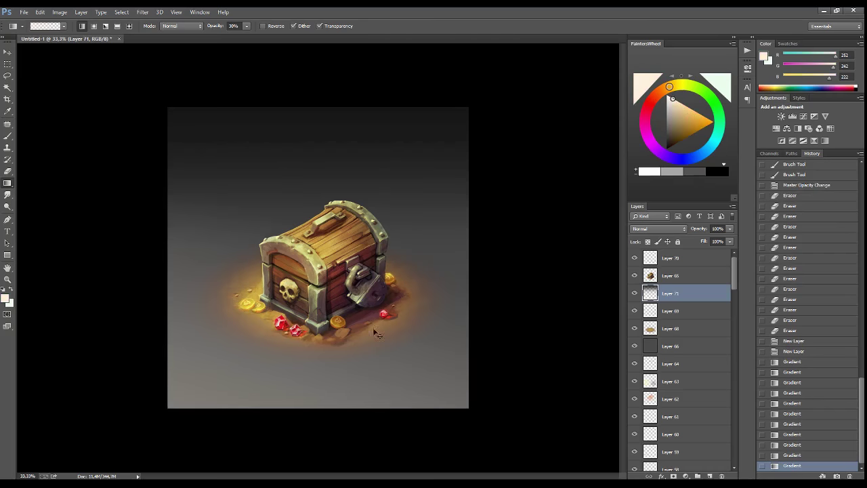
pyautogui.hotkey('ctrl', 'z')
pyautogui.moveTo(376, 331); pyautogui.dragTo(344, 270)
pyautogui.moveTo(729, 228)
pyautogui.mouseDown()
pyautogui.moveTo(706, 238)
pyautogui.moveTo(717, 238)
pyautogui.mouseUp()
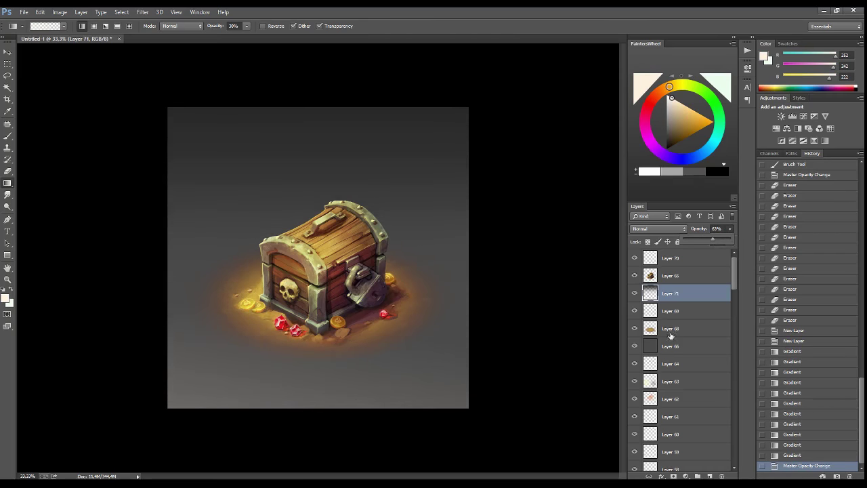
# - On another new layer, darken the canvas top again with black gradients
pyautogui.click(710, 476)
pyautogui.press('d')
pyautogui.moveTo(337, 88); pyautogui.dragTo(336, 184)
pyautogui.moveTo(314, 97); pyautogui.dragTo(314, 145)
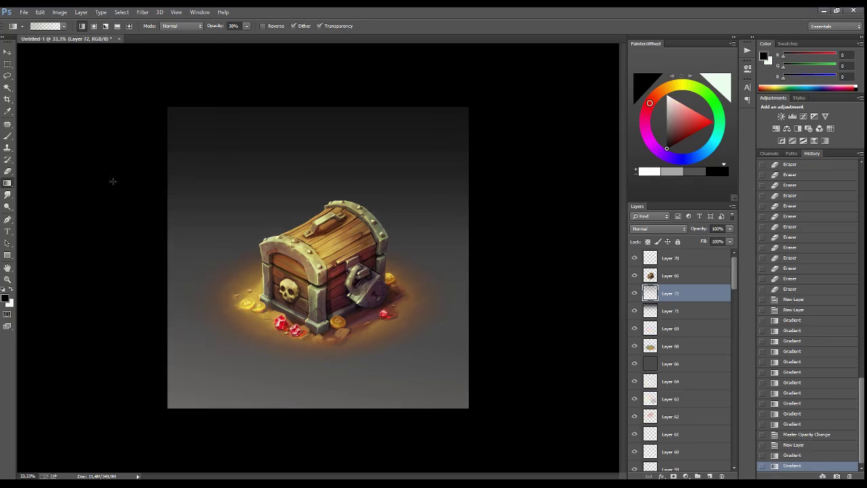
# - Tint the background with a dark red gradient sampled from the chest, at reduced opacity
pyautogui.click(678, 257)
pyautogui.click(710, 477)
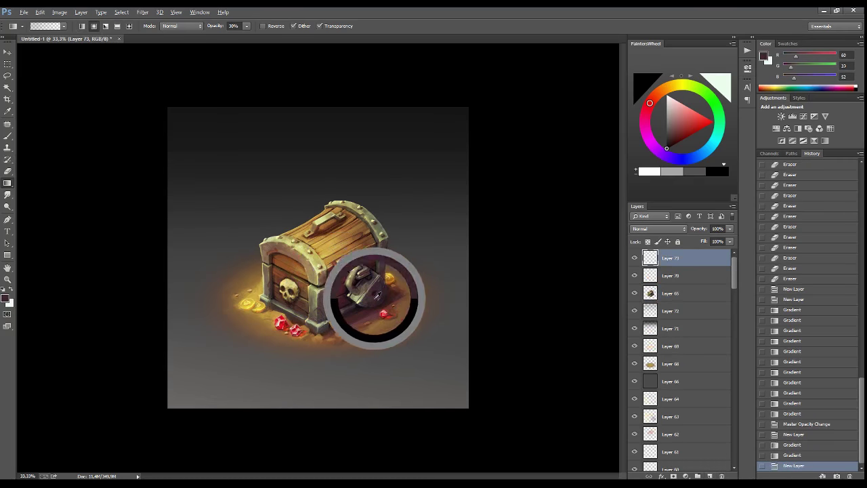
pyautogui.keyDown('alt'); pyautogui.click(368, 308); pyautogui.keyUp('alt')
pyautogui.moveTo(333, 261); pyautogui.dragTo(453, 398)
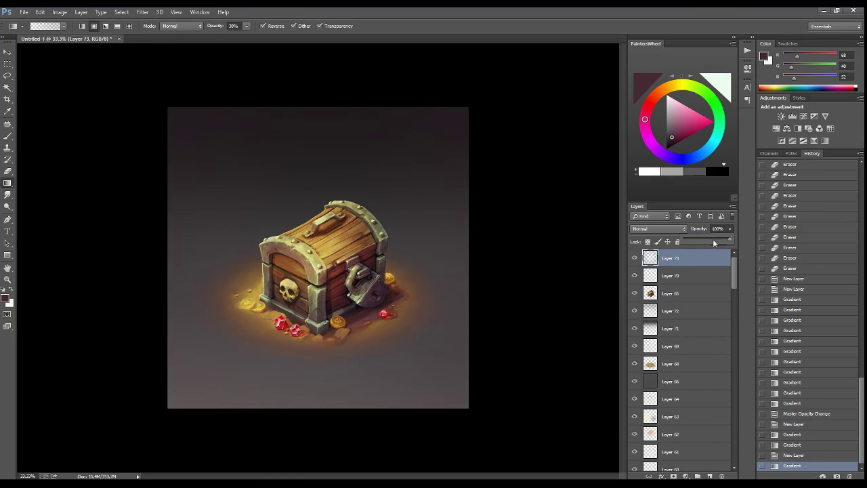
pyautogui.moveTo(712, 242); pyautogui.dragTo(713, 243)
# - Lay a light yellow gradient on a new Overlay-blended layer and nudge its position
pyautogui.click(710, 476)
pyautogui.keyDown('alt'); pyautogui.click(318, 224); pyautogui.keyUp('alt')
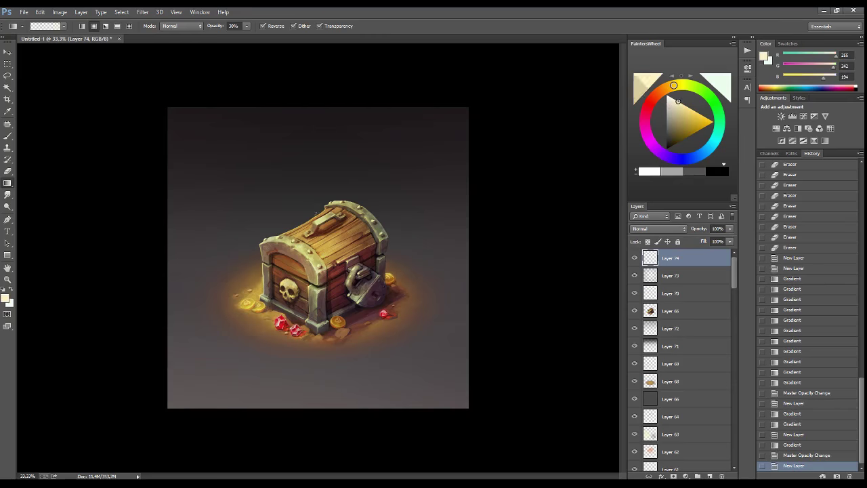
pyautogui.click(263, 26)
pyautogui.moveTo(325, 351); pyautogui.dragTo(339, 414)
pyautogui.click(683, 228)
pyautogui.click(651, 353)
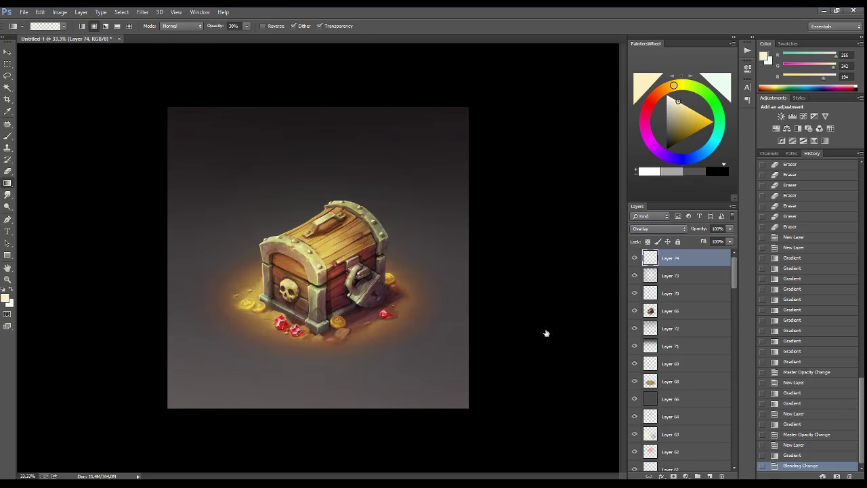
pyautogui.press('v')
pyautogui.moveTo(345, 270); pyautogui.dragTo(340, 274)
pyautogui.hotkey('ctrl', 'shift', 'alt', 'n')
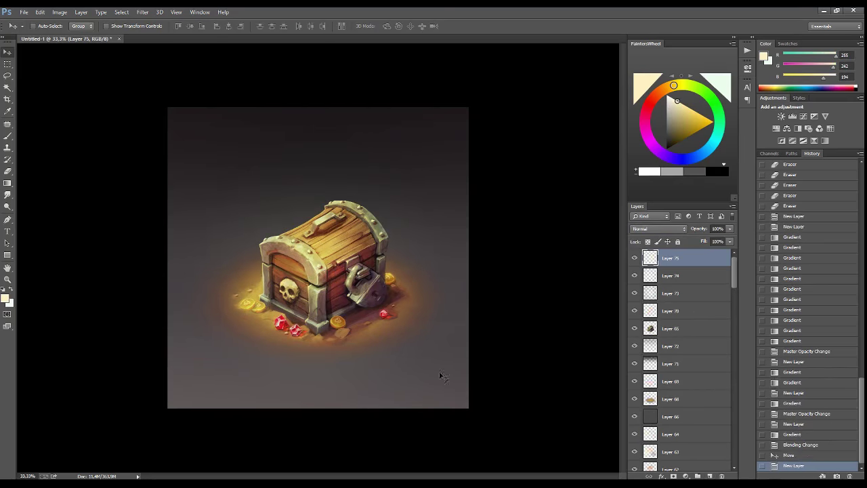
# - Paint three near-white particle dots above the chest and scale them down
pyautogui.press('b')
pyautogui.click(669, 97)
pyautogui.click(325, 166)
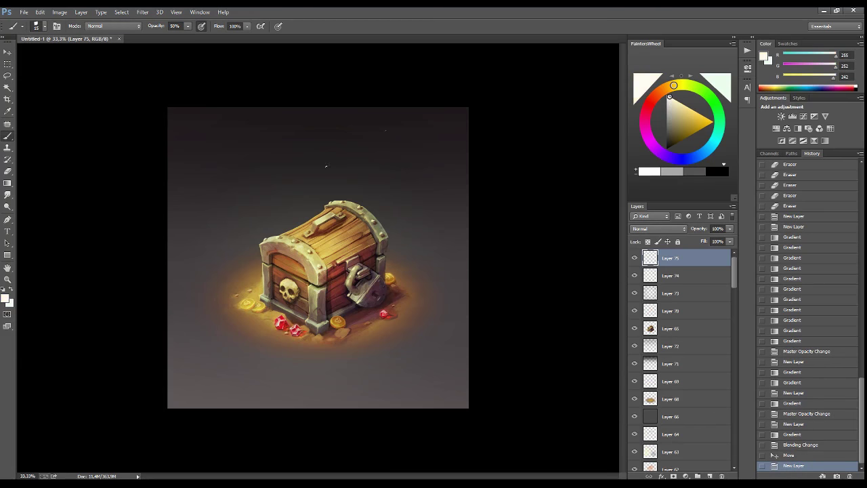
pyautogui.click(273, 169)
pyautogui.click(235, 146)
pyautogui.hotkey('ctrl', 't')
pyautogui.moveTo(386, 130)
pyautogui.mouseDown()
pyautogui.moveTo(391, 124)
pyautogui.moveTo(387, 151)
pyautogui.mouseUp()
pyautogui.press('v')
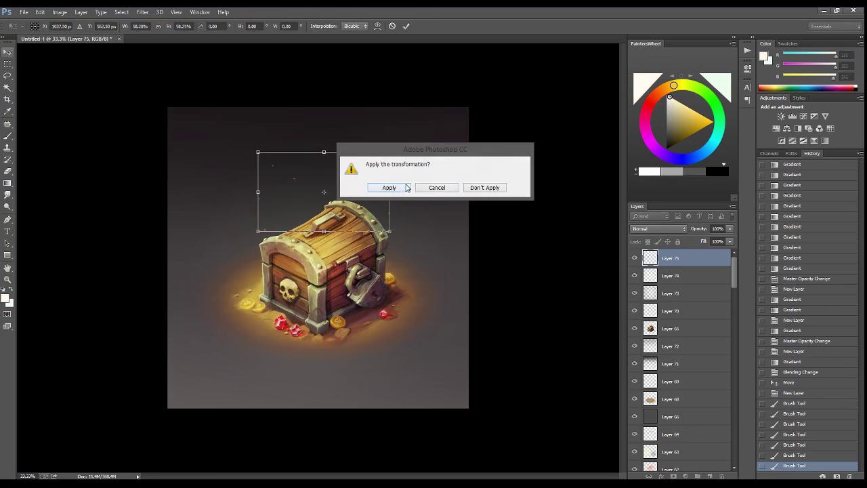
pyautogui.press('Return')
# - Duplicate the particles, rotate the copy and move it lower on the canvas
pyautogui.moveTo(365, 306); pyautogui.dragTo(468, 224)
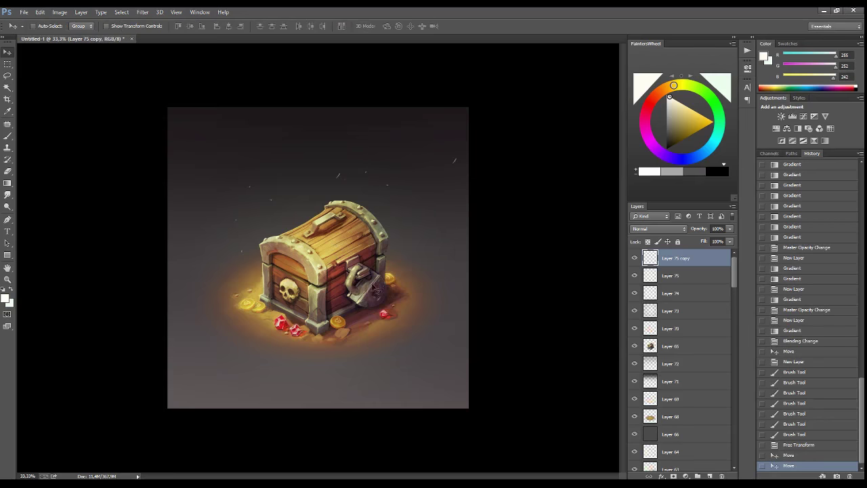
pyautogui.hotkey('ctrl', 't')
pyautogui.press('v')
pyautogui.press('Return')
pyautogui.moveTo(379, 203)
pyautogui.mouseDown()
pyautogui.moveTo(318, 190)
pyautogui.moveTo(387, 238)
pyautogui.moveTo(457, 383)
pyautogui.mouseUp()
# - Apply Motion Blur to the particle copy and repeat it on Layer 75 copy
pyautogui.click(142, 12)
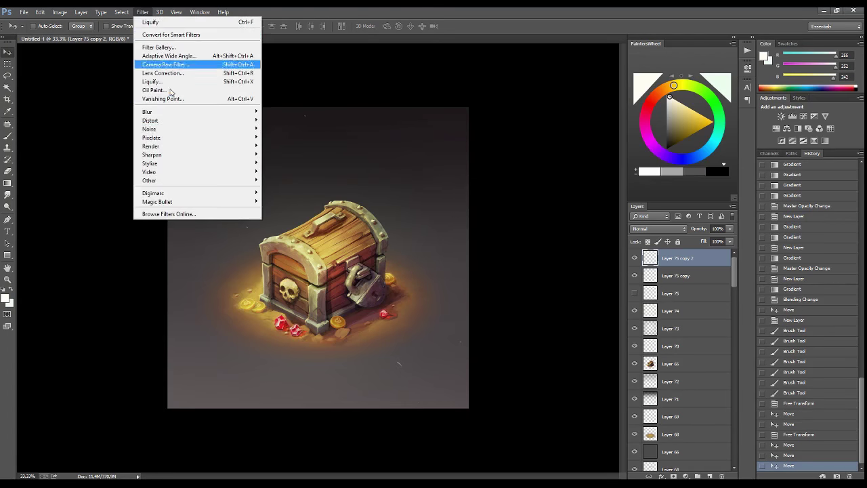
pyautogui.click(101, 192)
pyautogui.moveTo(611, 286); pyautogui.dragTo(609, 286)
pyautogui.press('Return')
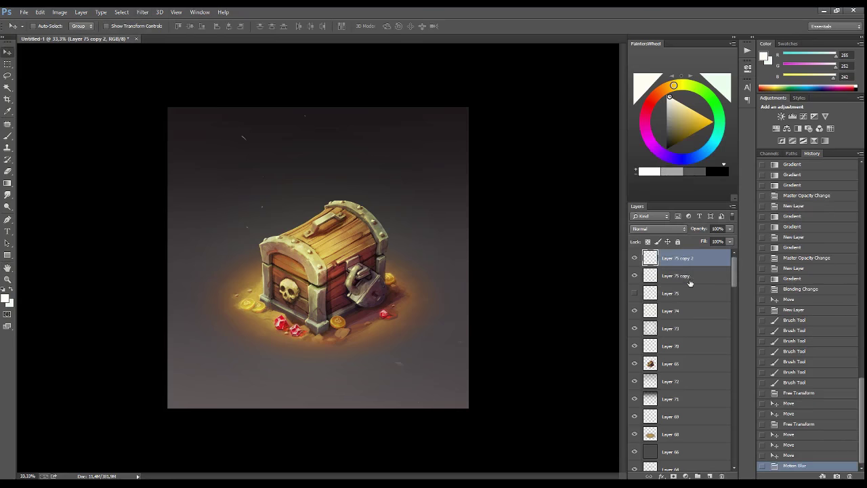
pyautogui.click(678, 276)
pyautogui.hotkey('ctrl', 'f')
# - On a new Overlay-blended layer, add soft gradient glow spots near the canvas top
pyautogui.hotkey('alt', ']')
pyautogui.click(710, 477)
pyautogui.press('g')
pyautogui.moveTo(241, 148); pyautogui.dragTo(243, 138)
pyautogui.click(659, 228)
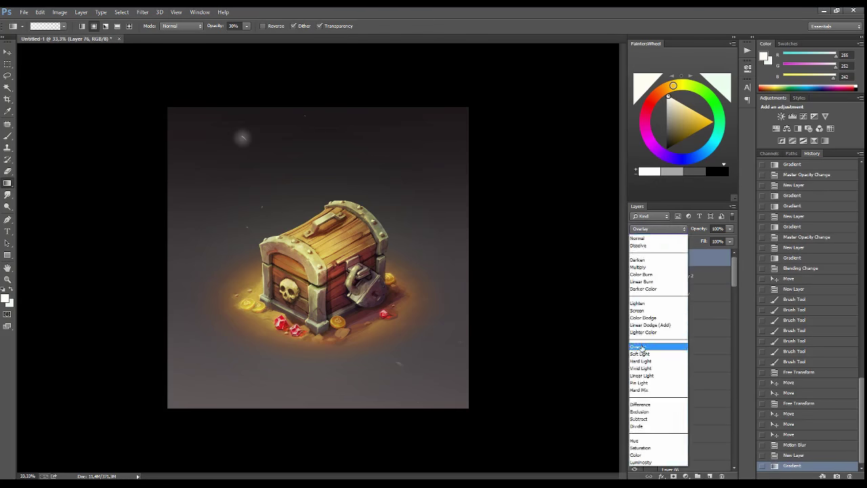
pyautogui.click(650, 349)
pyautogui.moveTo(247, 228); pyautogui.dragTo(263, 203)
pyautogui.moveTo(312, 171); pyautogui.dragTo(312, 168)
# - Erase parts of the glow spots, add one below the chest, and lower the layer's opacity
pyautogui.press('e')
pyautogui.moveTo(250, 239); pyautogui.dragTo(247, 227)
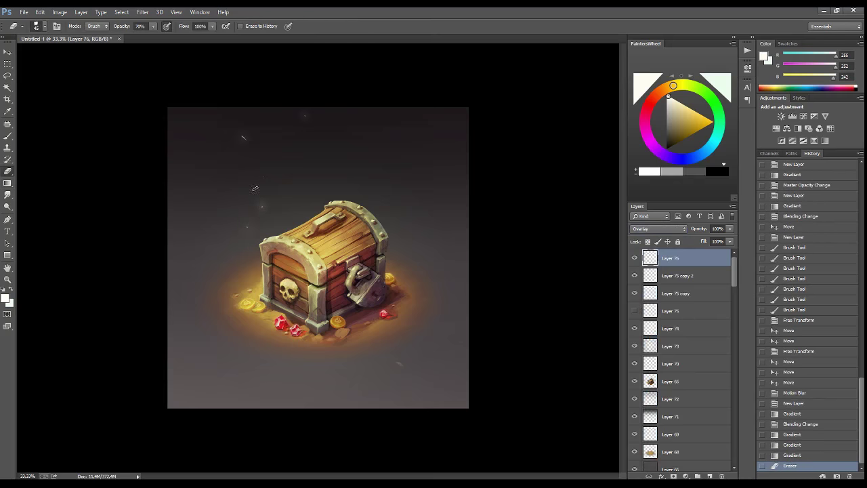
pyautogui.moveTo(255, 188); pyautogui.dragTo(275, 217)
pyautogui.moveTo(305, 114); pyautogui.dragTo(284, 224)
pyautogui.press('g')
pyautogui.moveTo(398, 366); pyautogui.dragTo(399, 362)
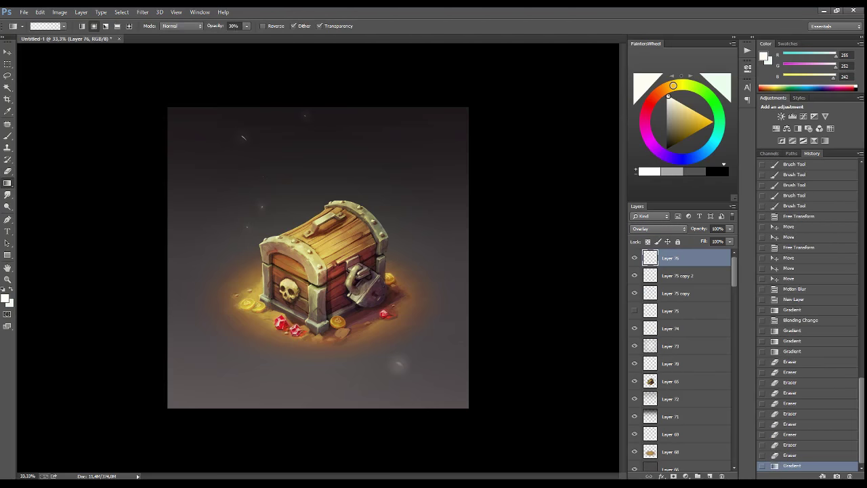
pyautogui.moveTo(703, 242); pyautogui.dragTo(705, 241)
pyautogui.click(709, 477)
# - Brush a handwritten signature below the chest and scale it down
pyautogui.press('b')
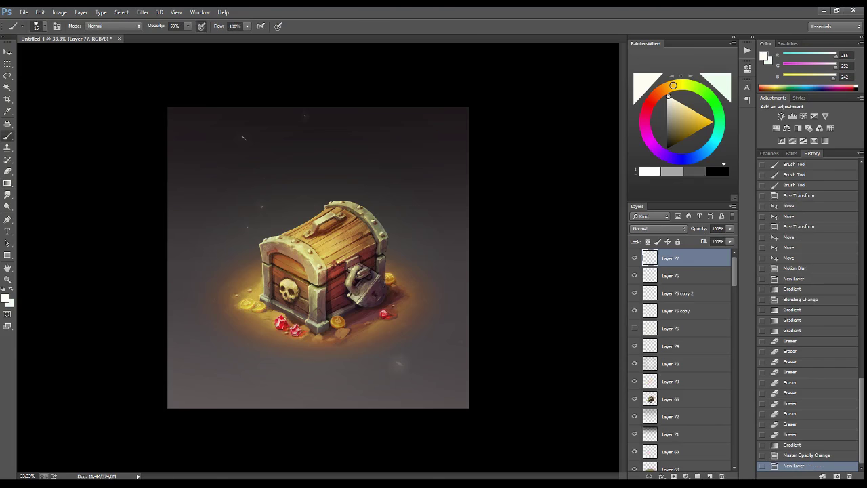
pyautogui.moveTo(300, 368)
pyautogui.mouseDown()
pyautogui.moveTo(294, 384)
pyautogui.moveTo(309, 386)
pyautogui.mouseUp()
pyautogui.moveTo(311, 378); pyautogui.dragTo(345, 383)
pyautogui.moveTo(348, 370); pyautogui.dragTo(353, 385)
pyautogui.hotkey('ctrl', 't')
pyautogui.moveTo(289, 351)
pyautogui.mouseDown()
pyautogui.moveTo(324, 378)
pyautogui.moveTo(449, 396)
pyautogui.mouseUp()
pyautogui.press('Return')
pyautogui.click(8, 51)
# - On a new layer, handwrite 'Thanks for watching :)' at the canvas top-left
pyautogui.hotkey('ctrl', 'shift', 'alt', 'n')
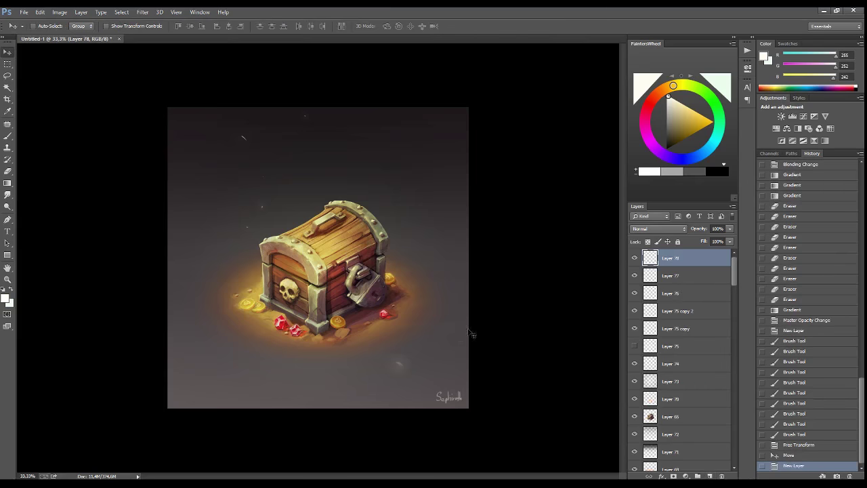
pyautogui.press('b')
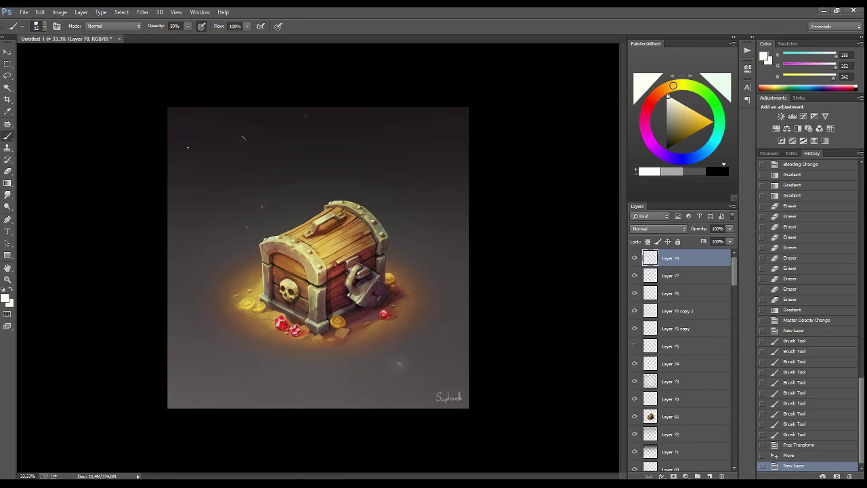
pyautogui.press('v')
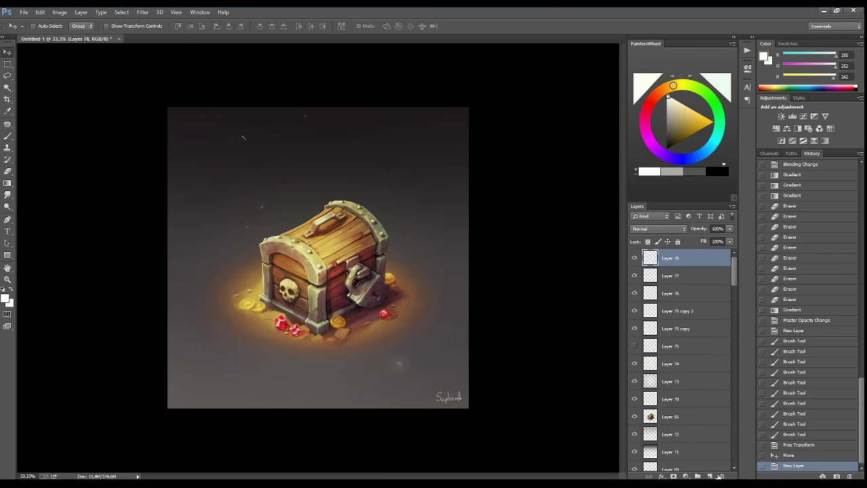
pyautogui.press('b')
pyautogui.moveTo(173, 116); pyautogui.dragTo(185, 116)
pyautogui.moveTo(180, 116); pyautogui.dragTo(190, 126)
pyautogui.moveTo(191, 122); pyautogui.dragTo(205, 126)
pyautogui.moveTo(207, 126); pyautogui.dragTo(287, 129)
pyautogui.moveTo(290, 116); pyautogui.dragTo(297, 129)
pyautogui.moveTo(302, 116)
pyautogui.mouseDown()
pyautogui.moveTo(317, 137)
pyautogui.moveTo(340, 136)
pyautogui.moveTo(267, 127)
pyautogui.mouseUp()
pyautogui.click(337, 122)
pyautogui.click(337, 130)
# - Scale the thank-you note down and apply the transform
pyautogui.press('v')
pyautogui.hotkey('ctrl', 't')
pyautogui.click(7, 52)
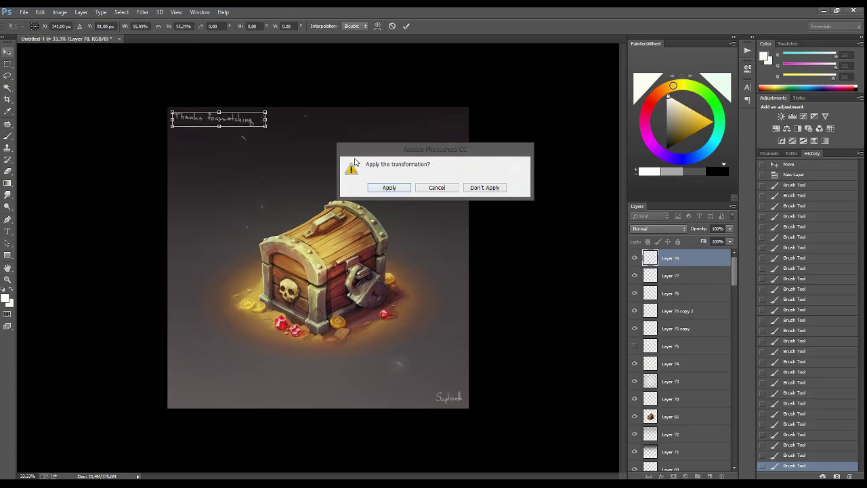
pyautogui.click(389, 186)
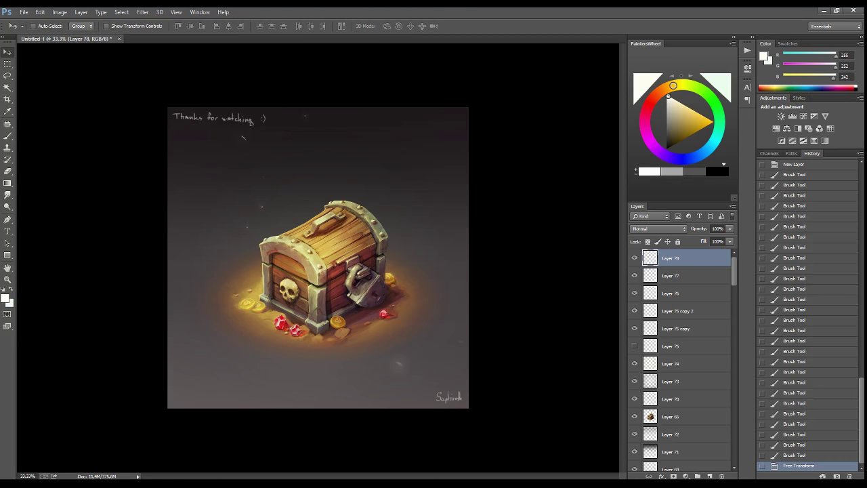